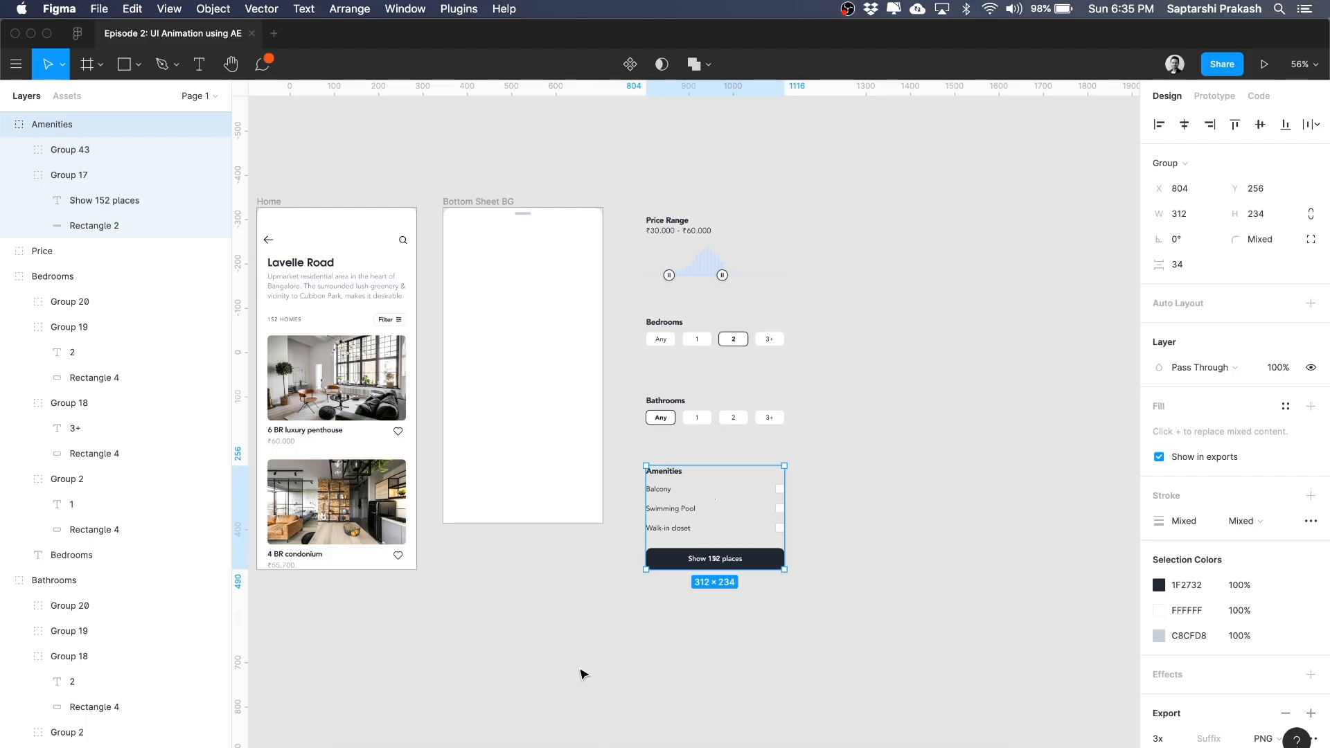
- Compare the complete UI in Frame 14 and Frame 16 with the separated Home and Bottom Sheet BG frames
click(584, 674)
scroll(584, 674, left, 10)
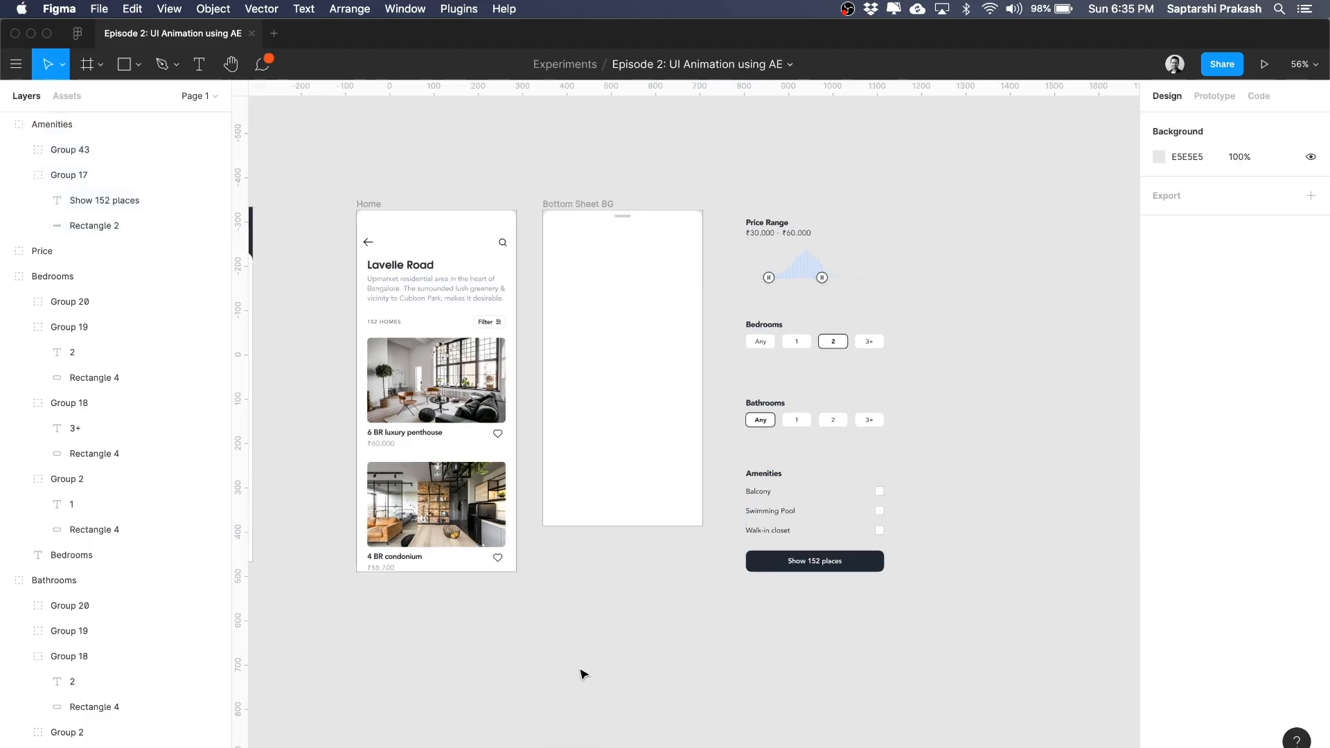
scroll(588, 368, left, 10)
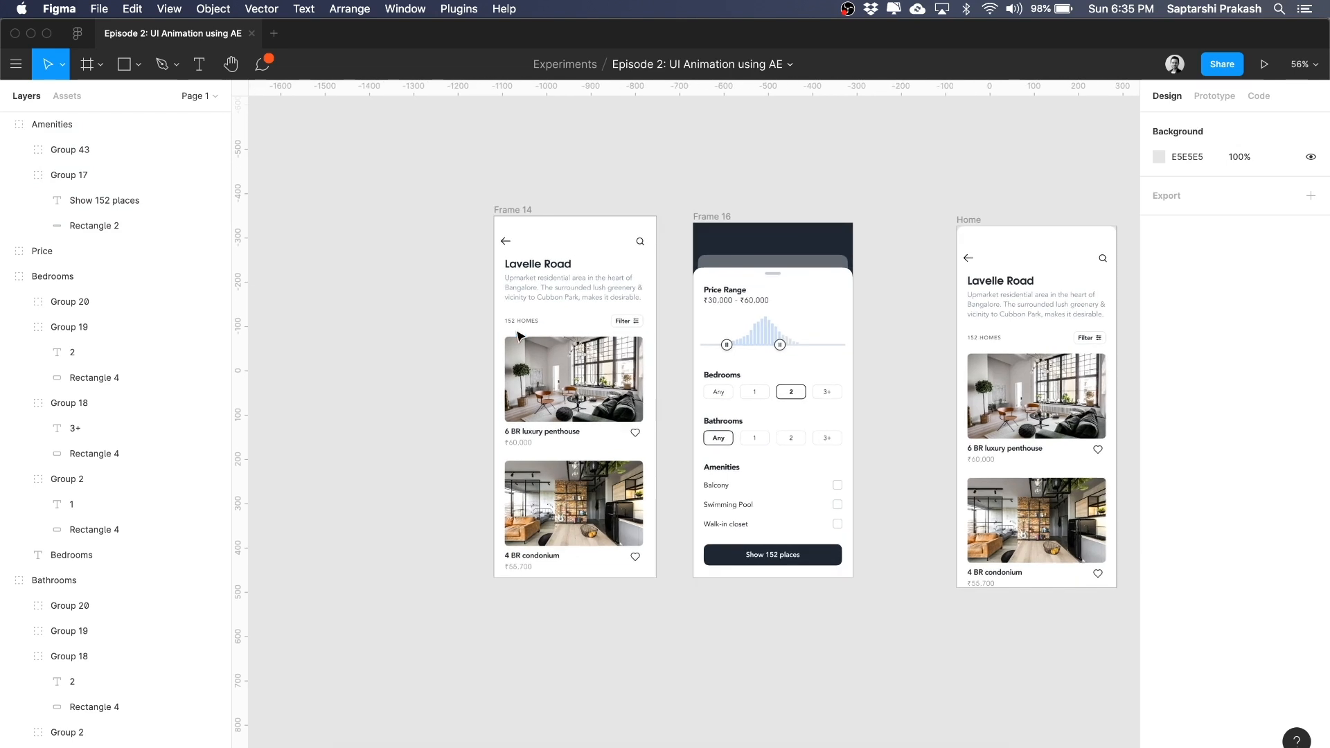
scroll(521, 336, up, 3)
click(493, 153)
scroll(493, 151, down, 3)
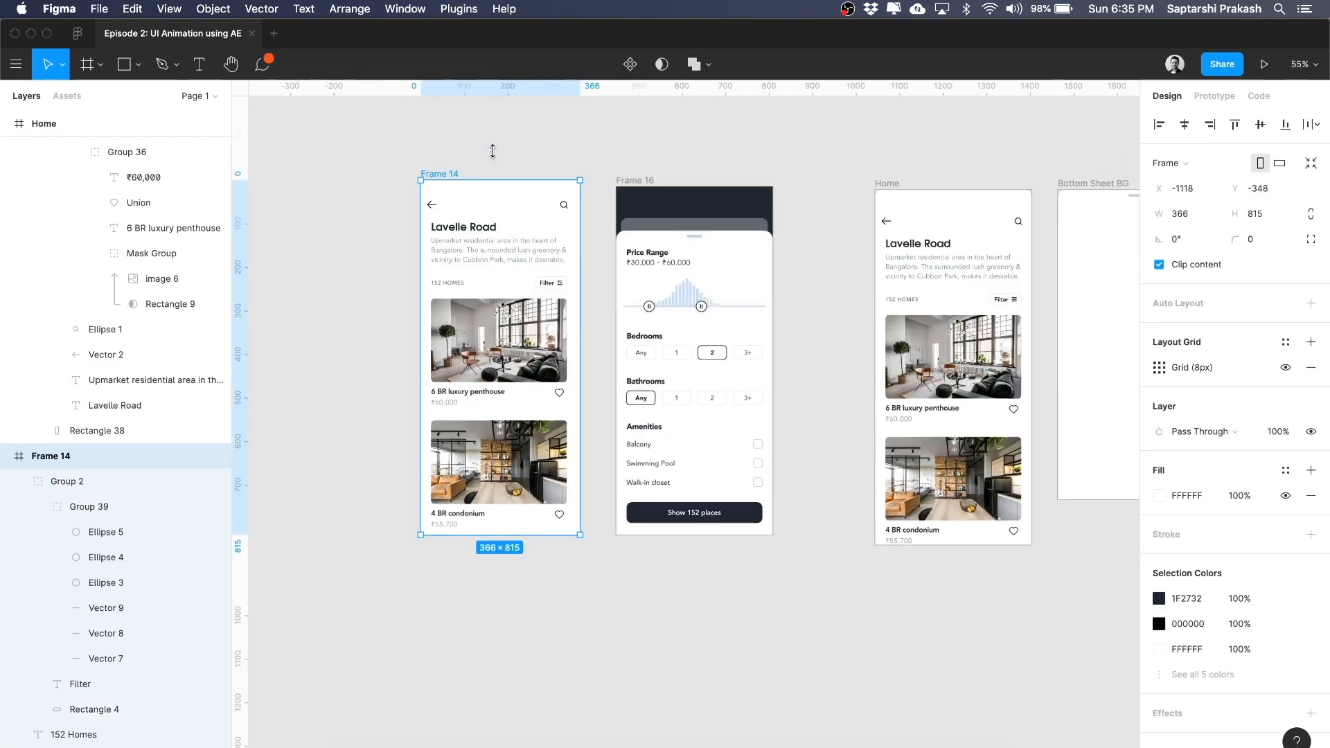
click(491, 151)
scroll(537, 154, right, 5)
click(638, 162)
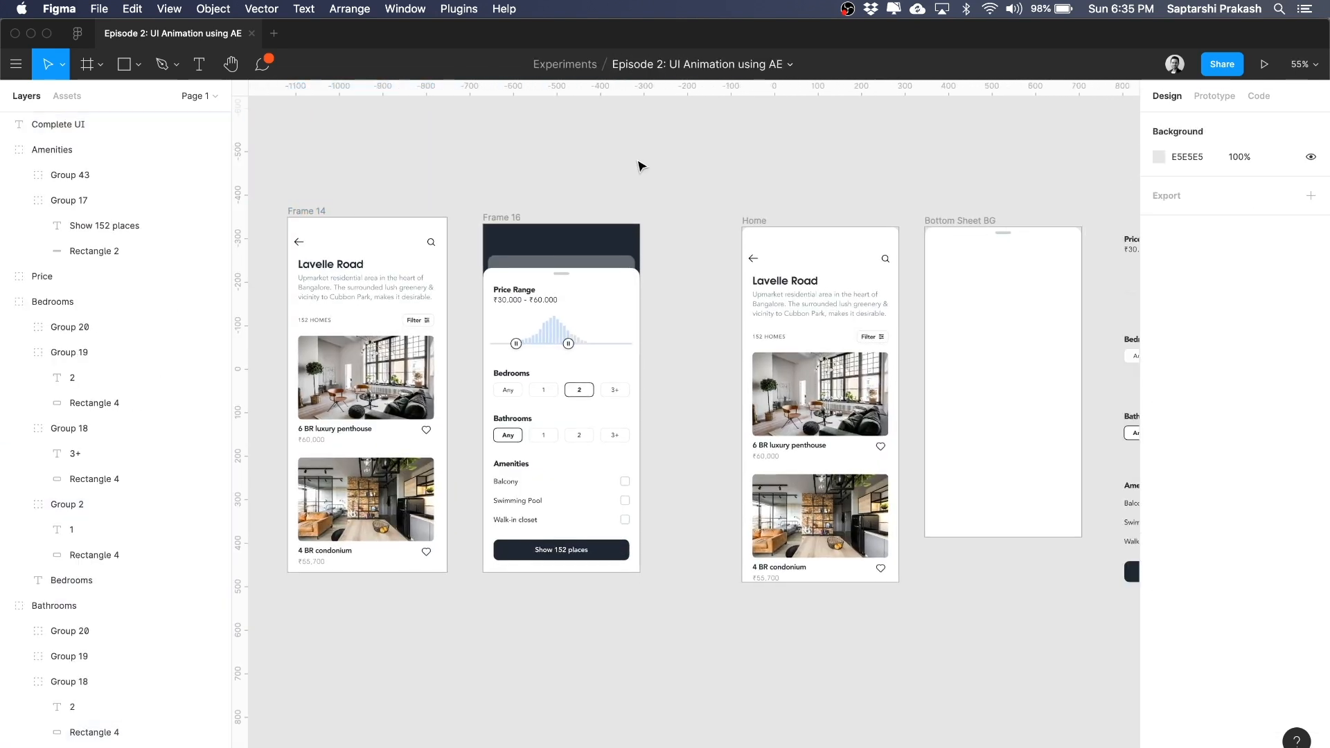
scroll(638, 165, right, 3)
scroll(638, 164, right, 10)
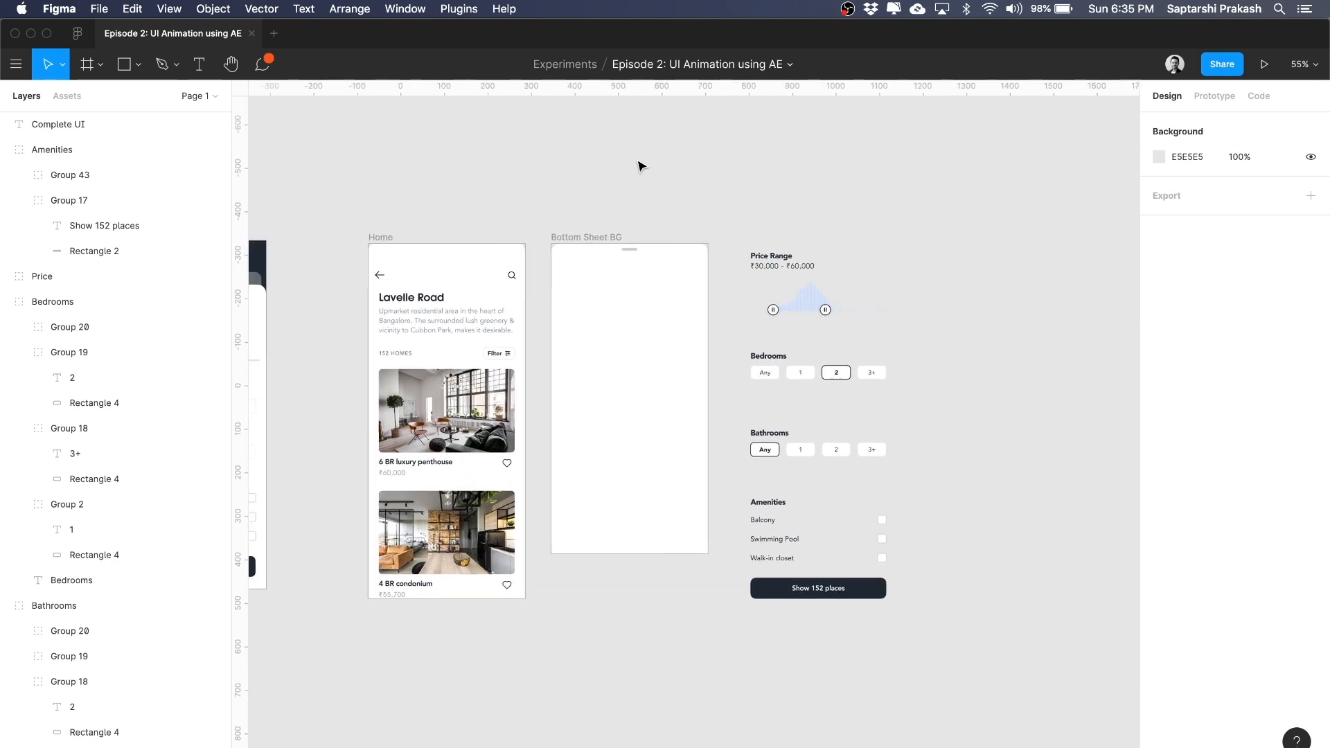
scroll(762, 346, left, 2)
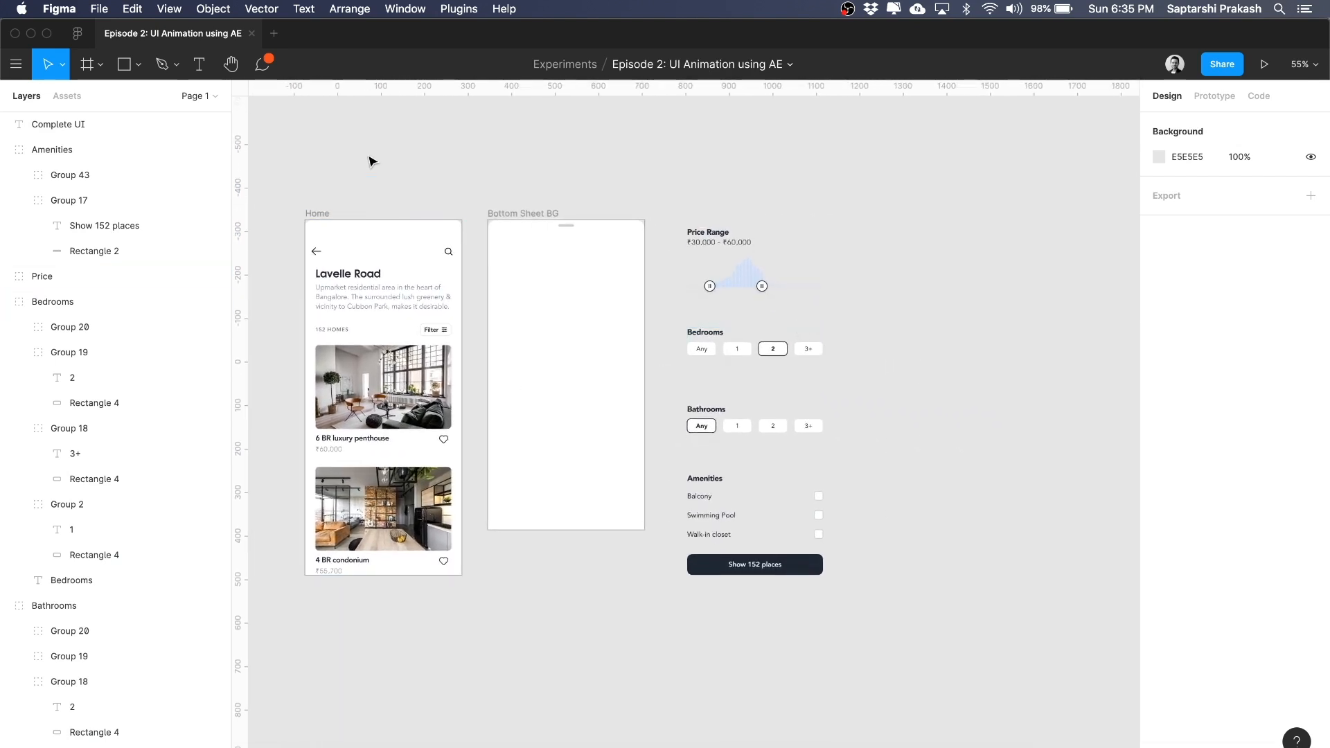
- Examine the separated Price Range, Bedrooms, Bathrooms and Amenities groups beside the Bottom Sheet BG frame
scroll(372, 160, right, 3)
scroll(682, 263, up, 3)
scroll(683, 270, right, 2)
click(703, 272)
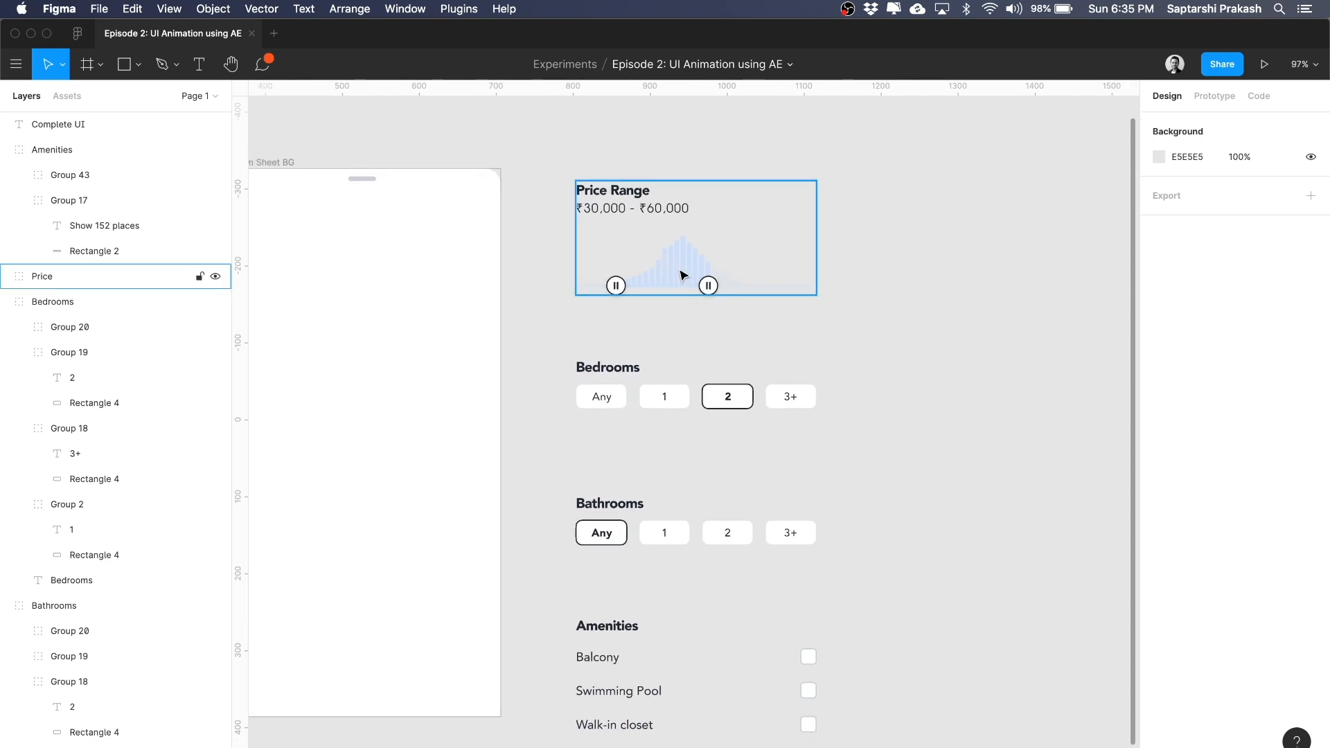
scroll(688, 374, down, 3)
click(682, 351)
click(680, 428)
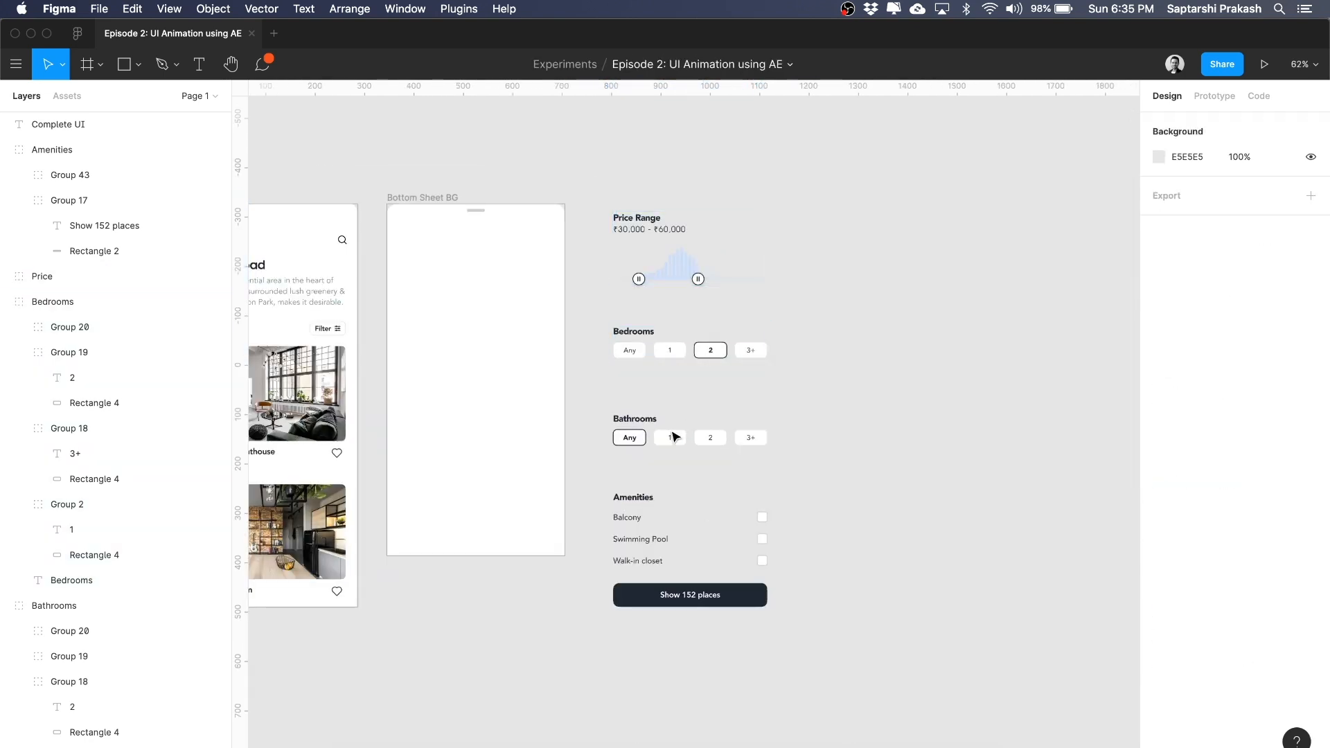
click(668, 443)
click(698, 479)
drag(852, 170, 631, 649)
click(893, 421)
- Switch to Finder and preview the exported PNGs in the Image Assets folder, from Amenities.png through Price.png
click(356, 747)
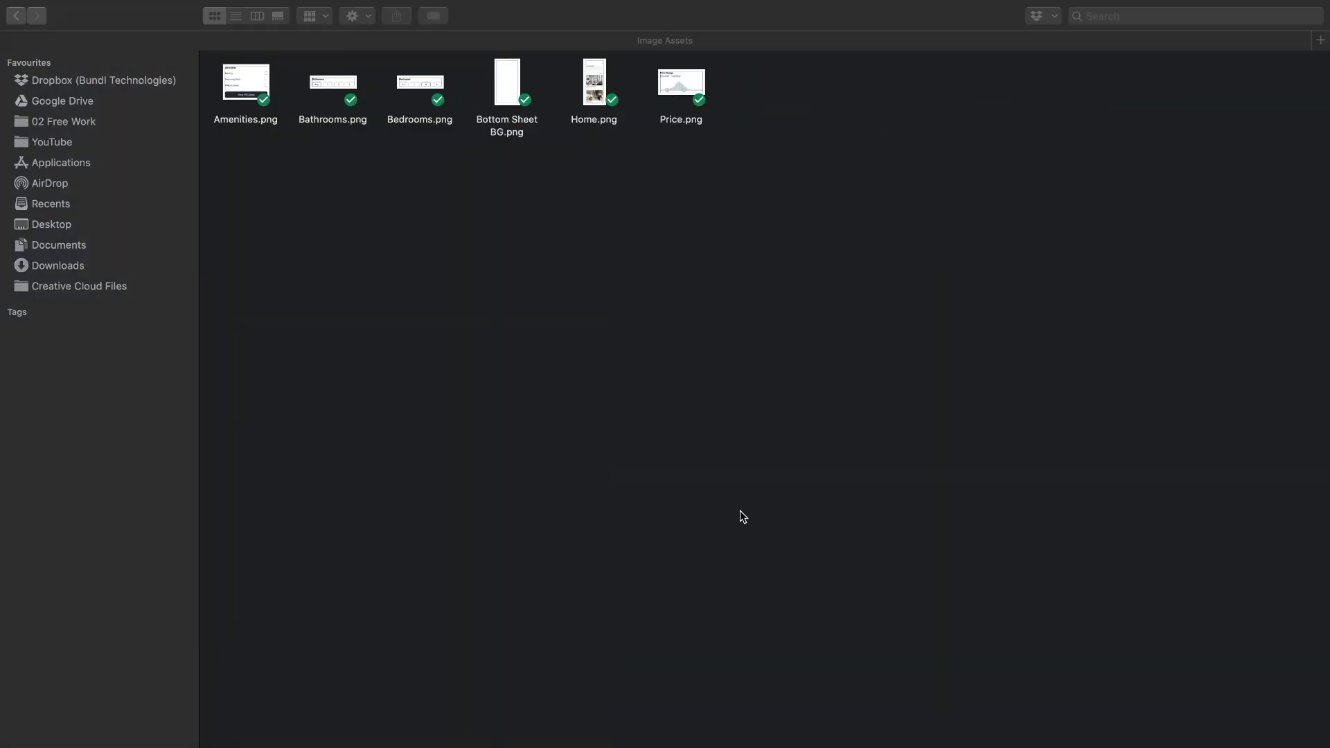
click(251, 124)
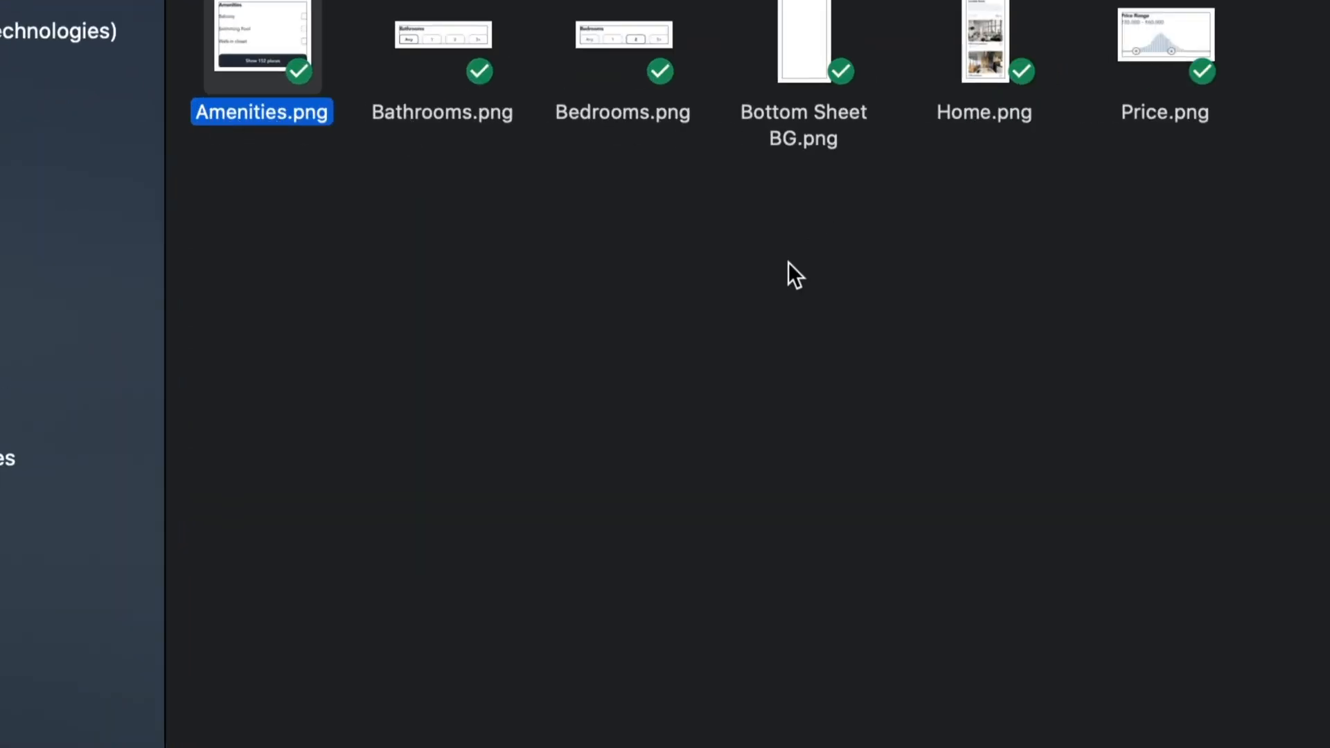
click(479, 234)
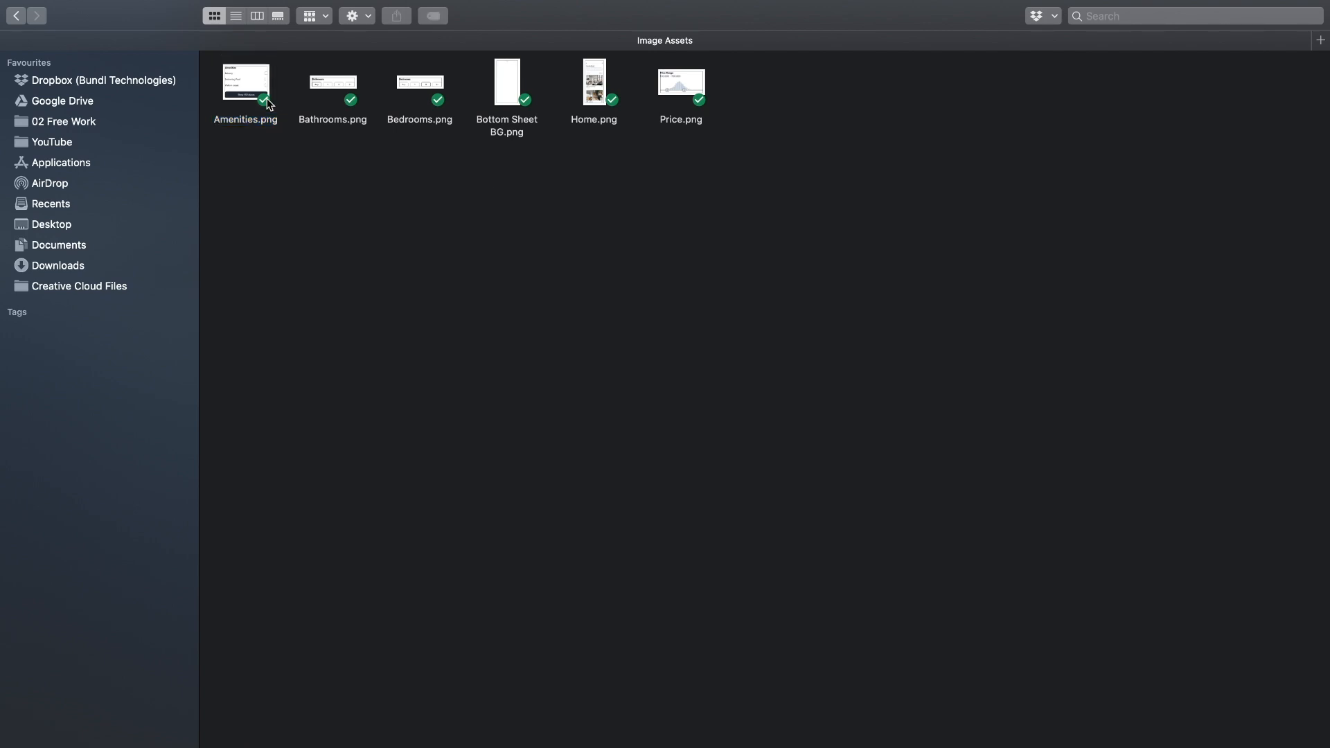
click(258, 72)
key(space)
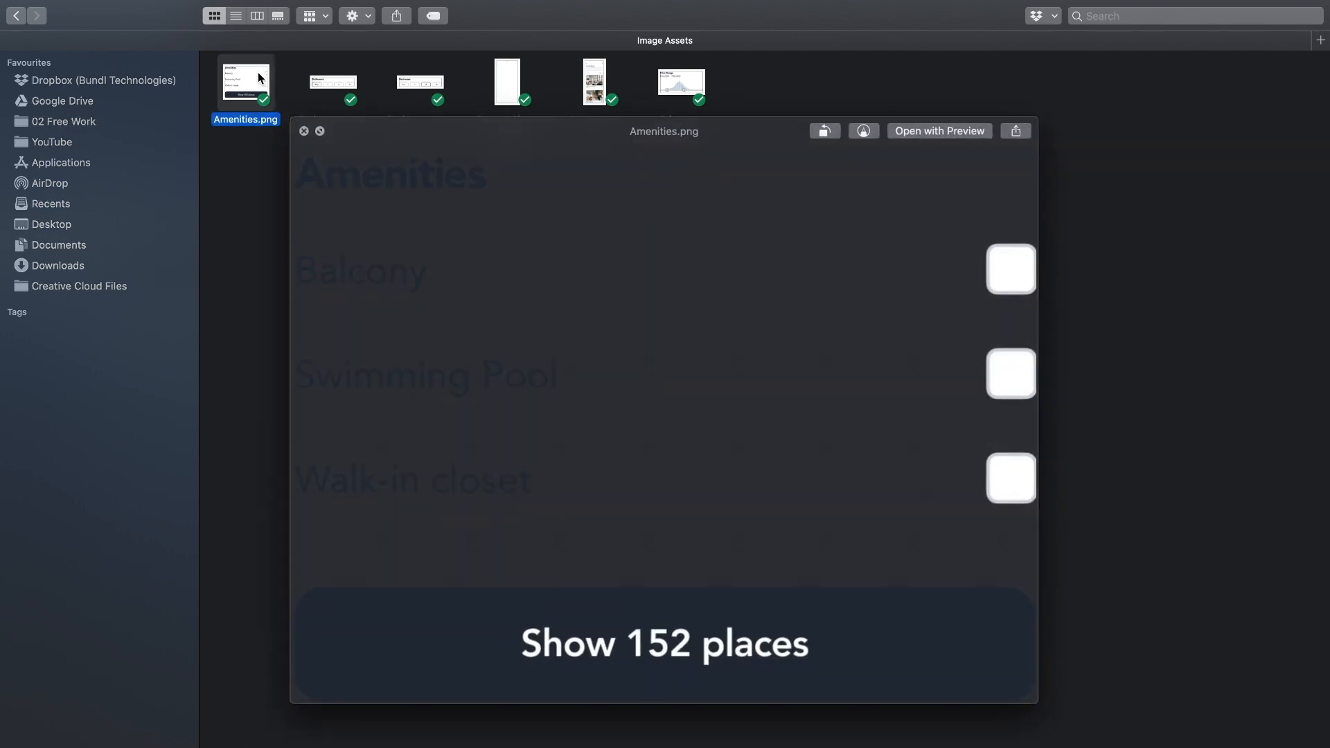
key(Right)
key(Right)
key(Right)
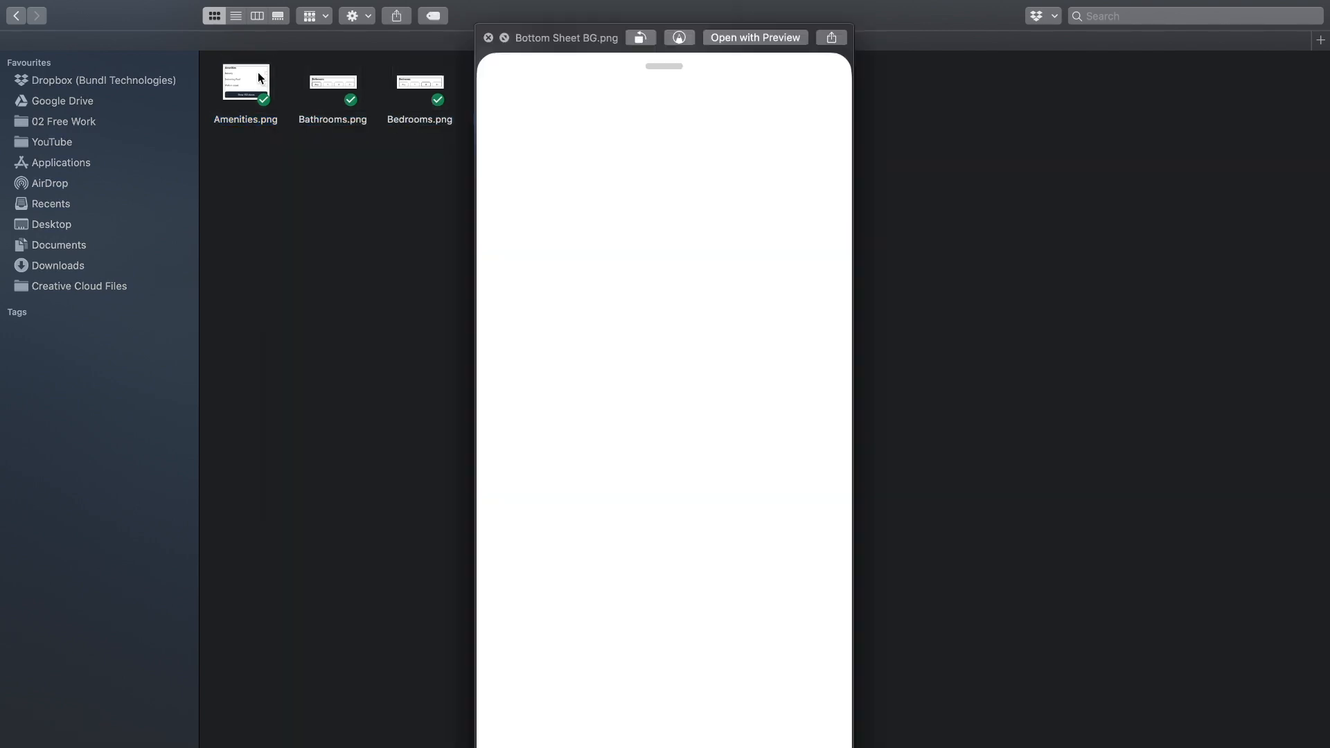
key(Right)
key(Right)
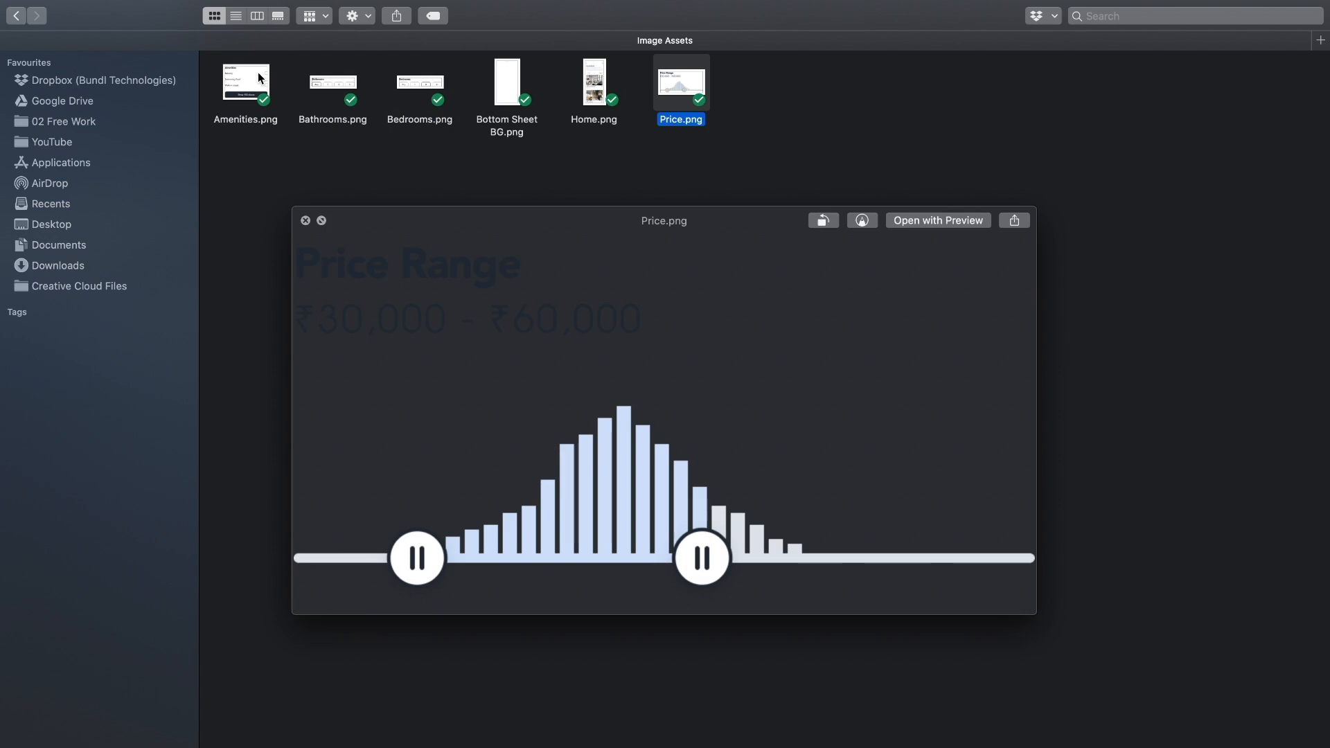
key(space)
- Switch to After Effects and import all six PNG files from the Image Assets folder into the project
key(ctrl+Left)
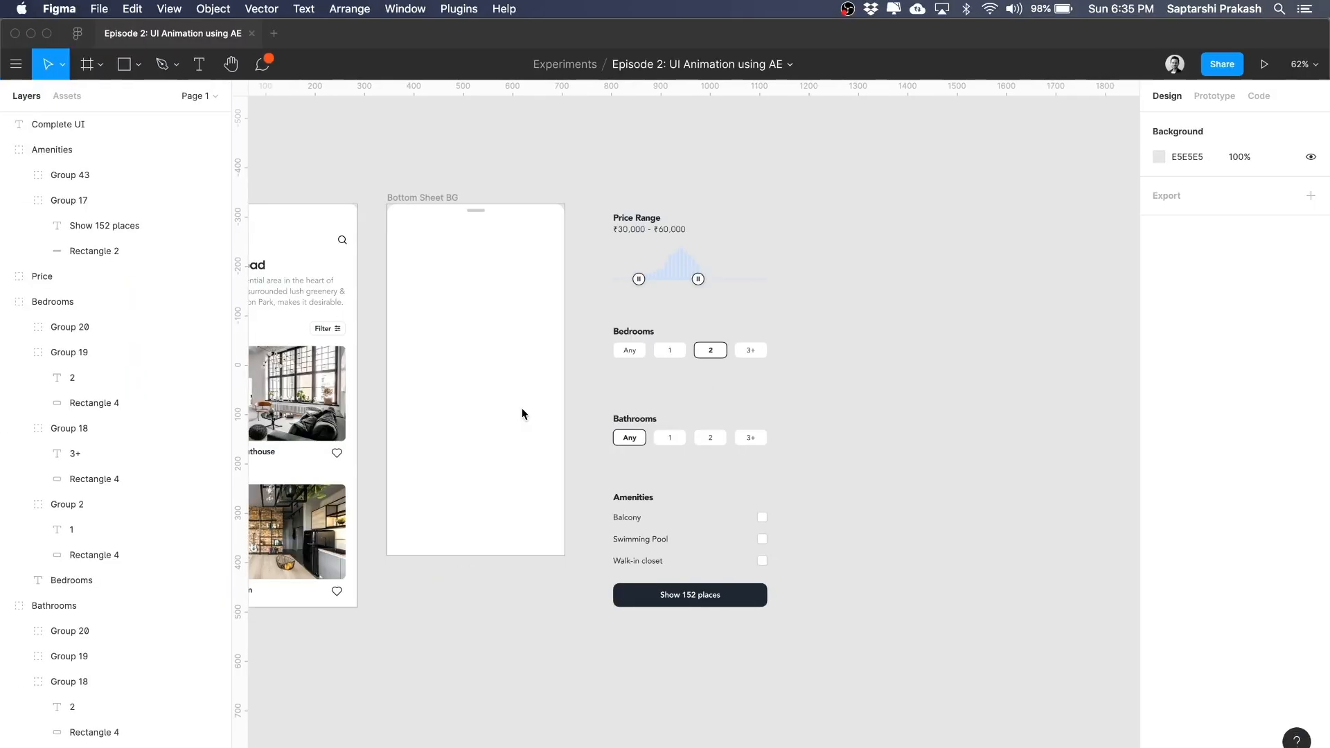
click(699, 747)
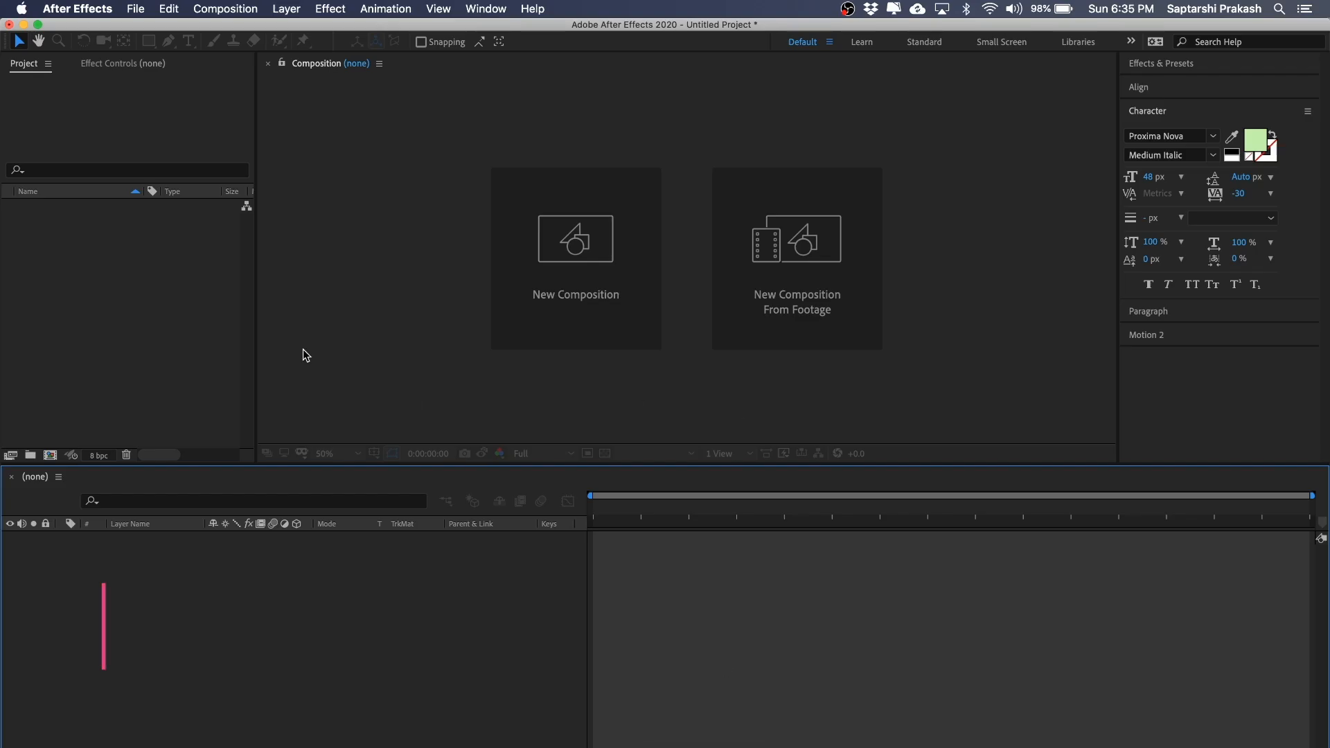
click(47, 107)
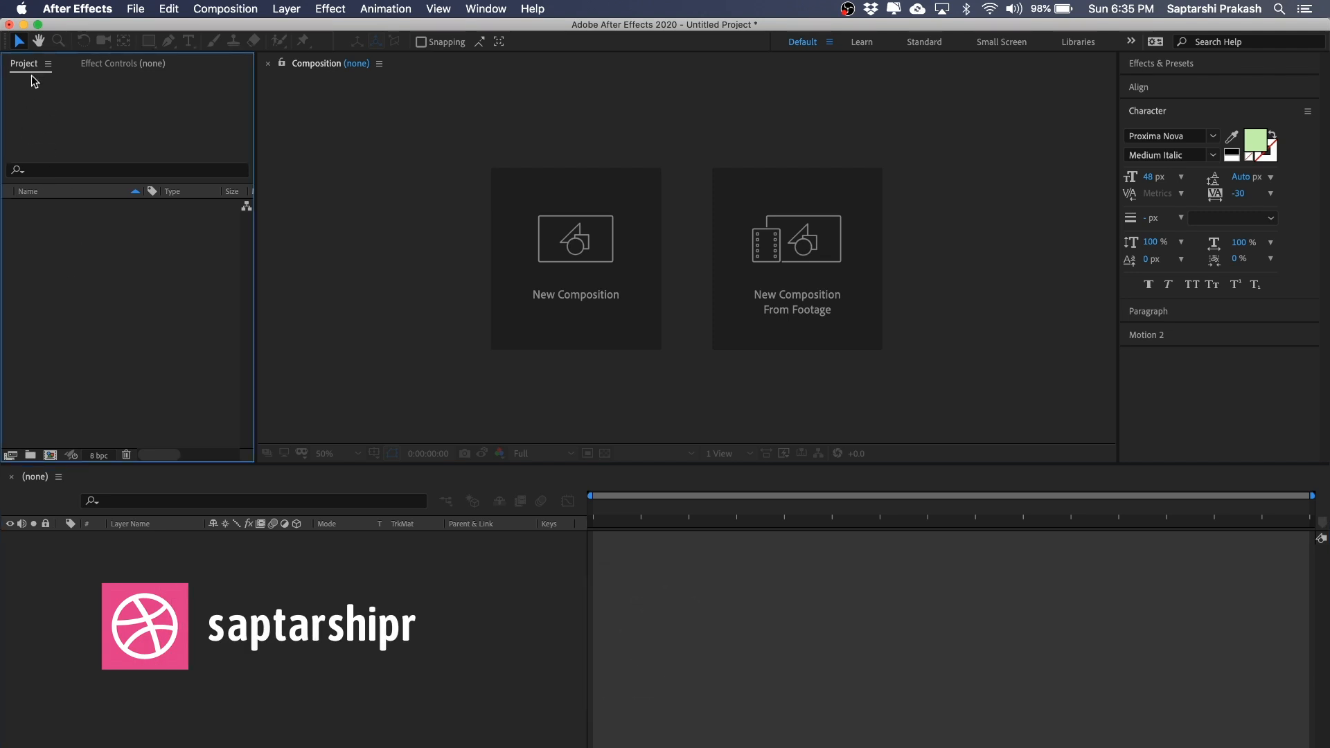
double_click(138, 267)
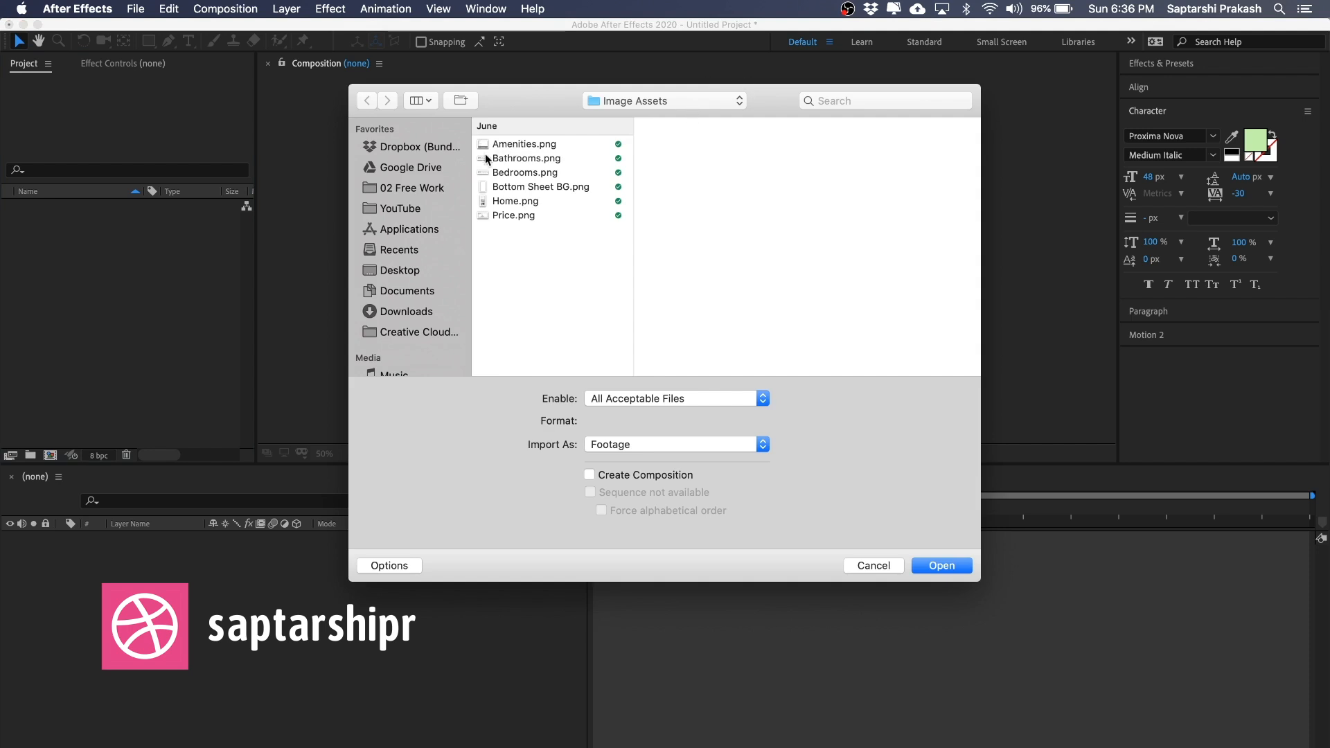
click(523, 218)
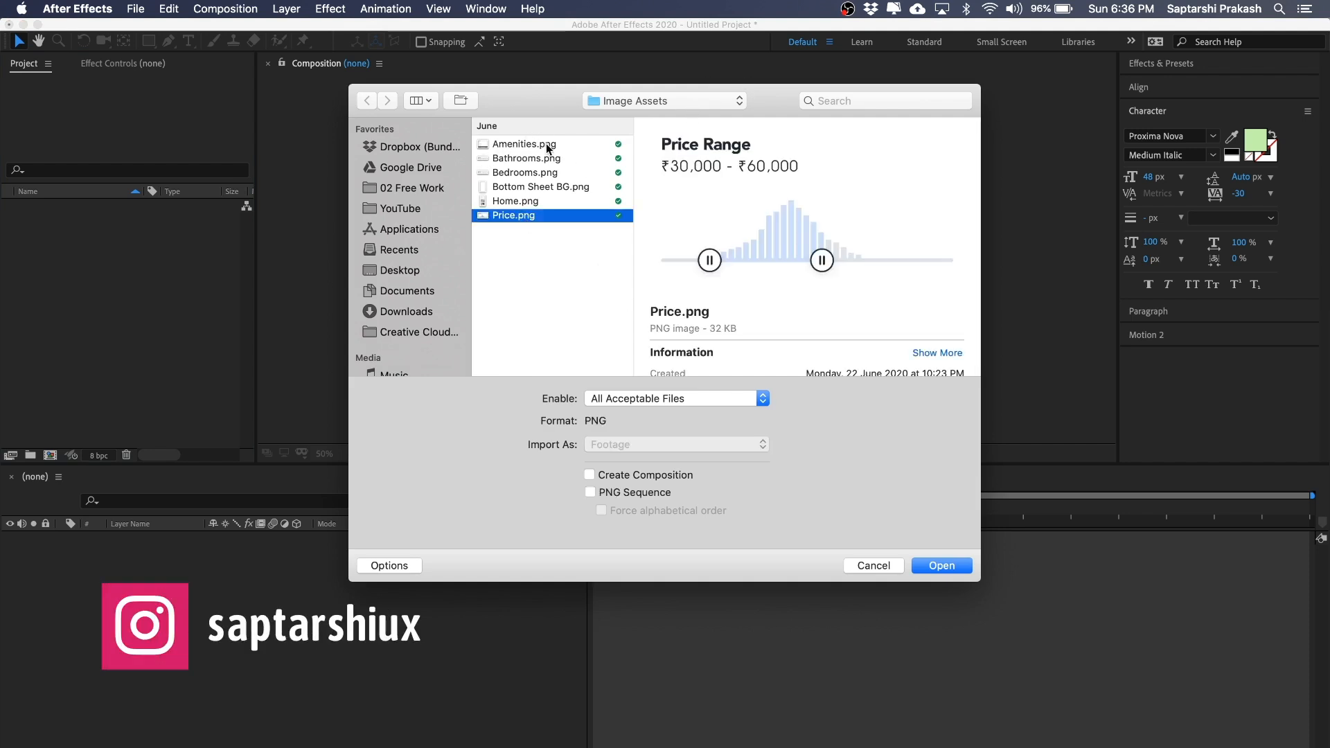
shift+click(550, 145)
click(936, 567)
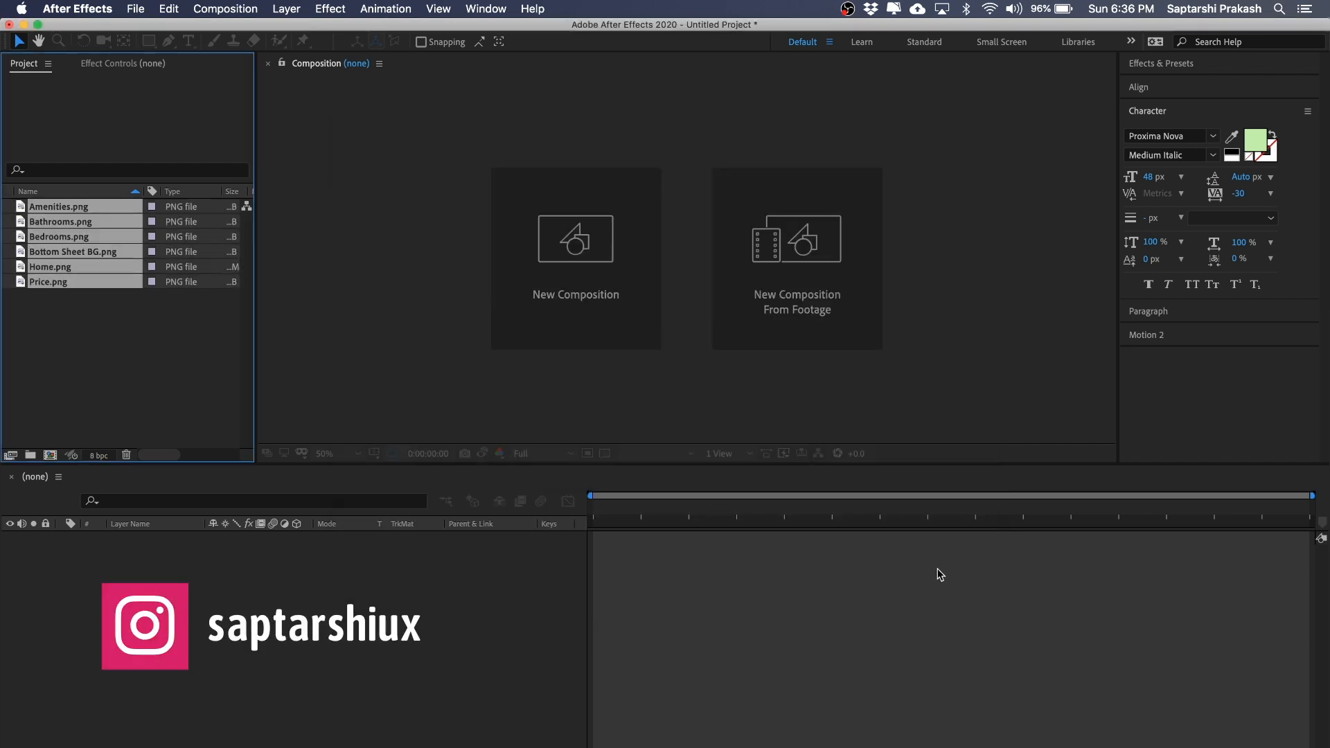
- Inspect the imported PNG footage in the project, including Amenities.png and Bedrooms.png
click(148, 357)
click(64, 212)
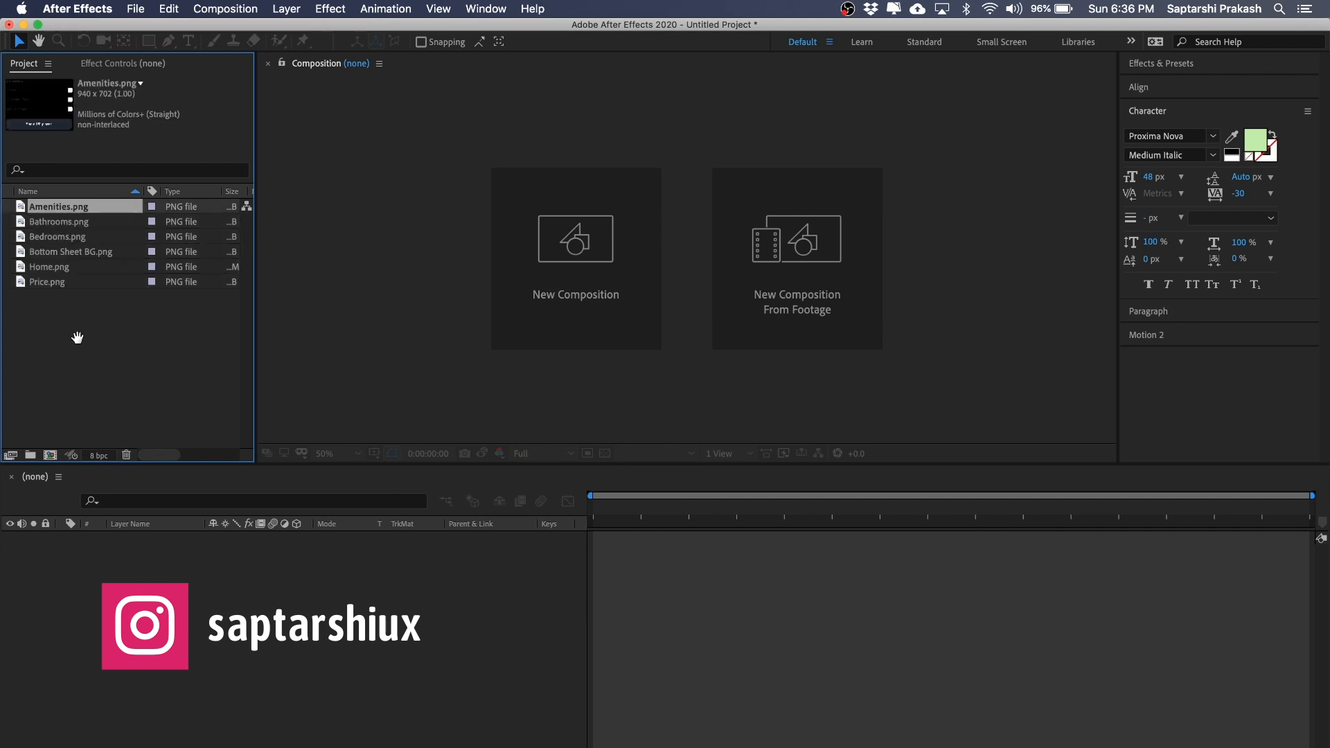
click(125, 354)
click(97, 237)
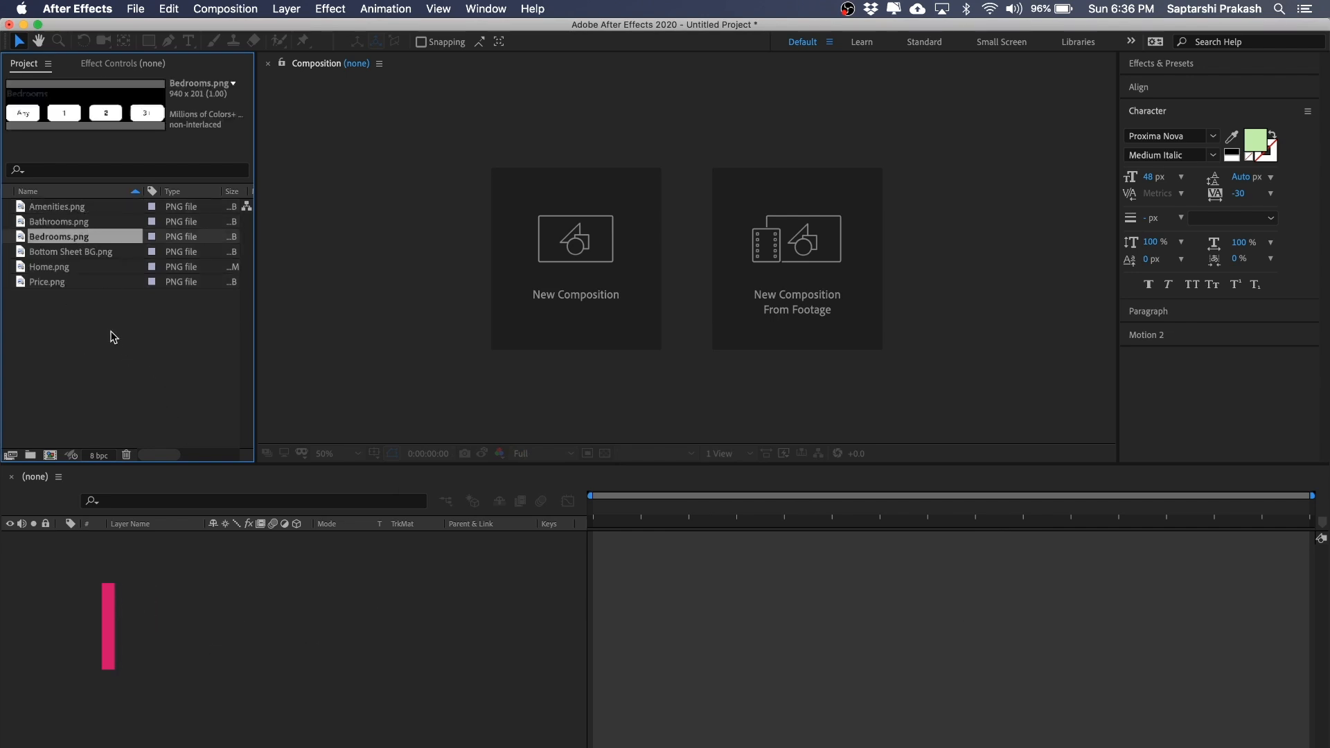
click(109, 339)
click(63, 284)
shift+click(75, 205)
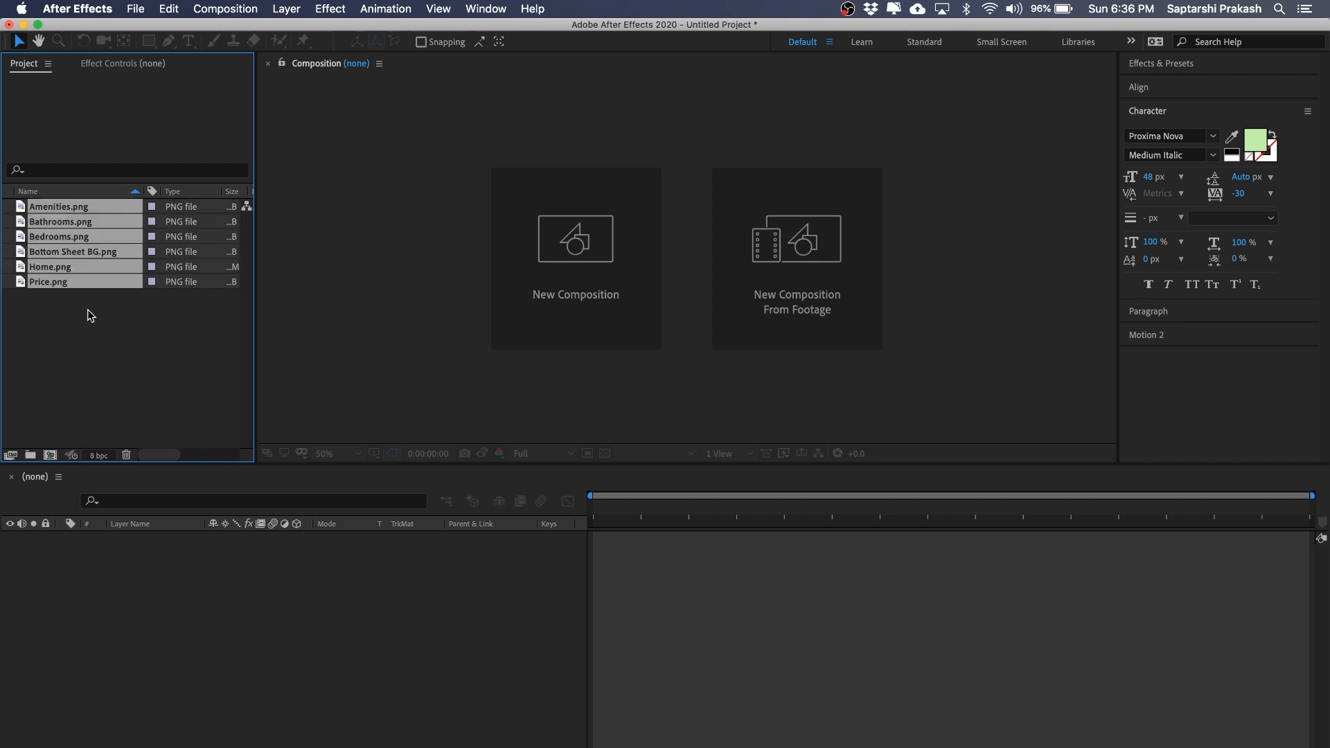
click(91, 326)
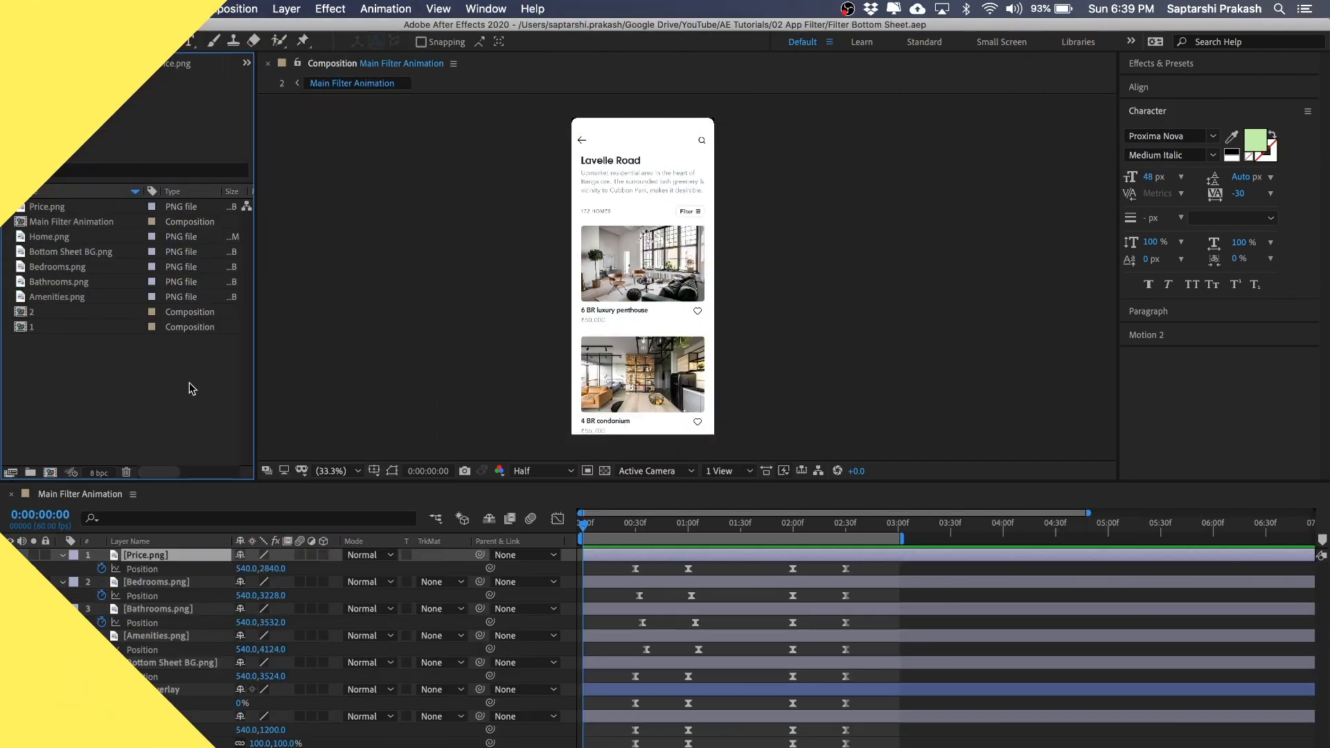
- Compare the PNG footage used by the Main Filter Animation project with the source files in Finder's Image Assets folder
click(684, 532)
click(72, 298)
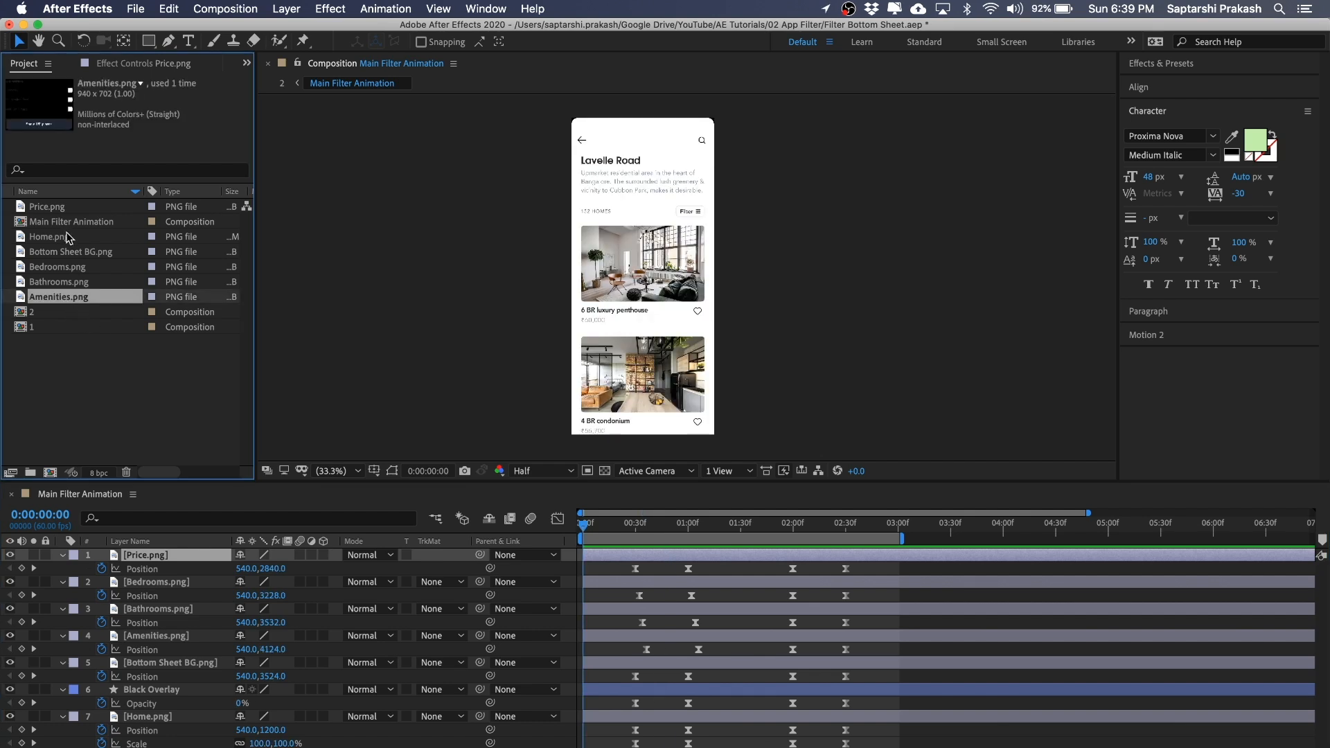
shift+click(64, 237)
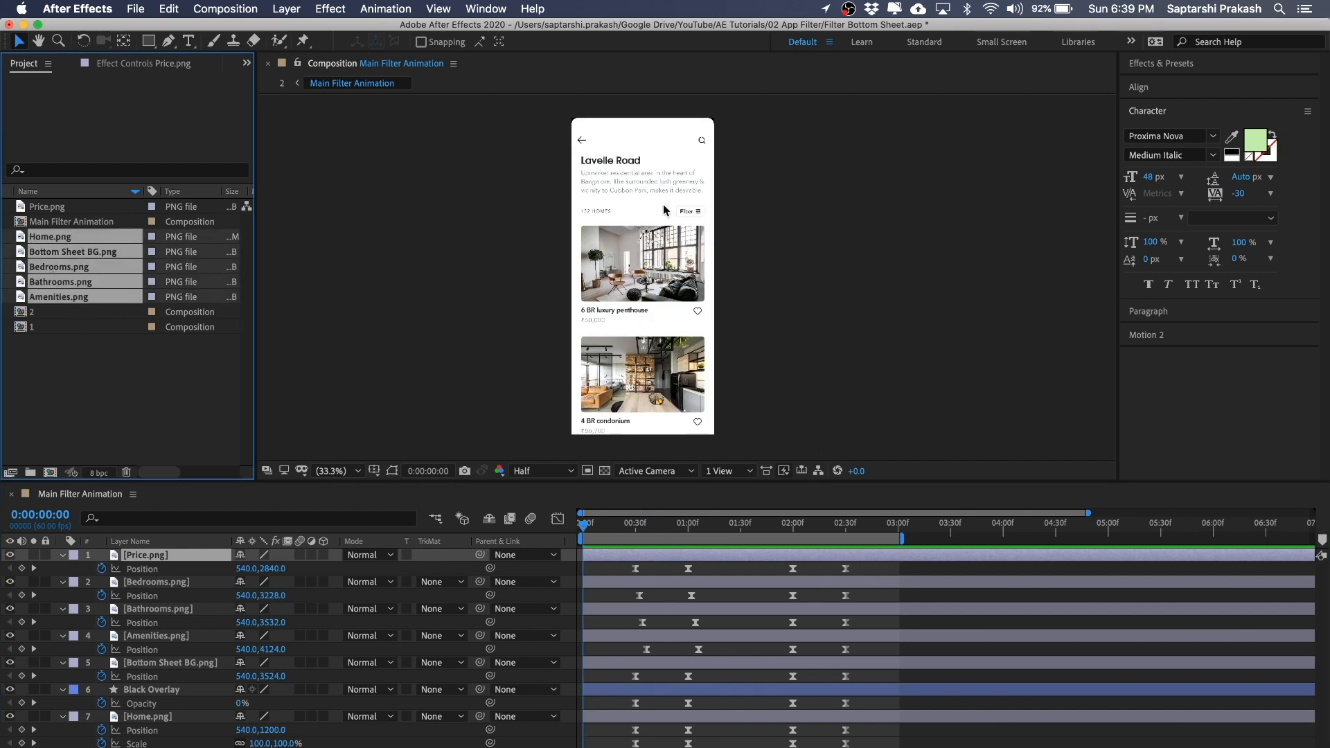
click(100, 419)
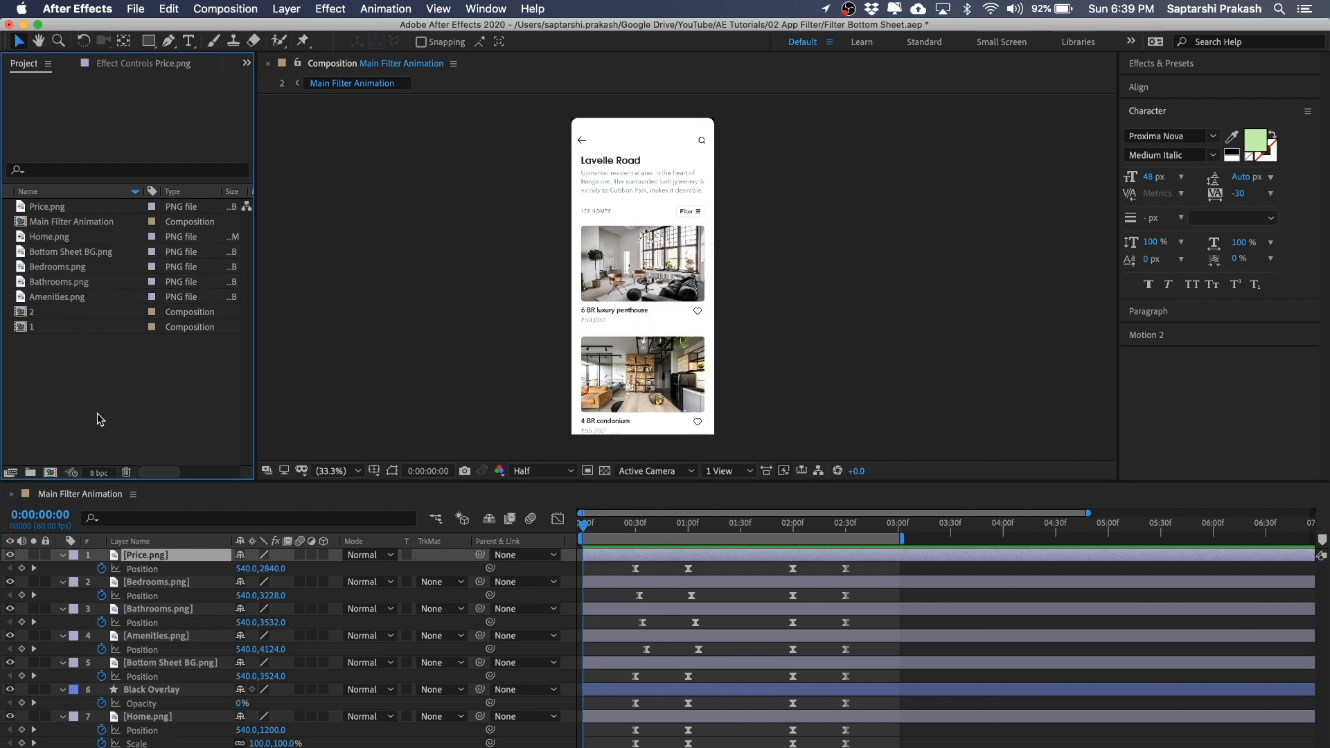
click(66, 298)
shift+click(62, 239)
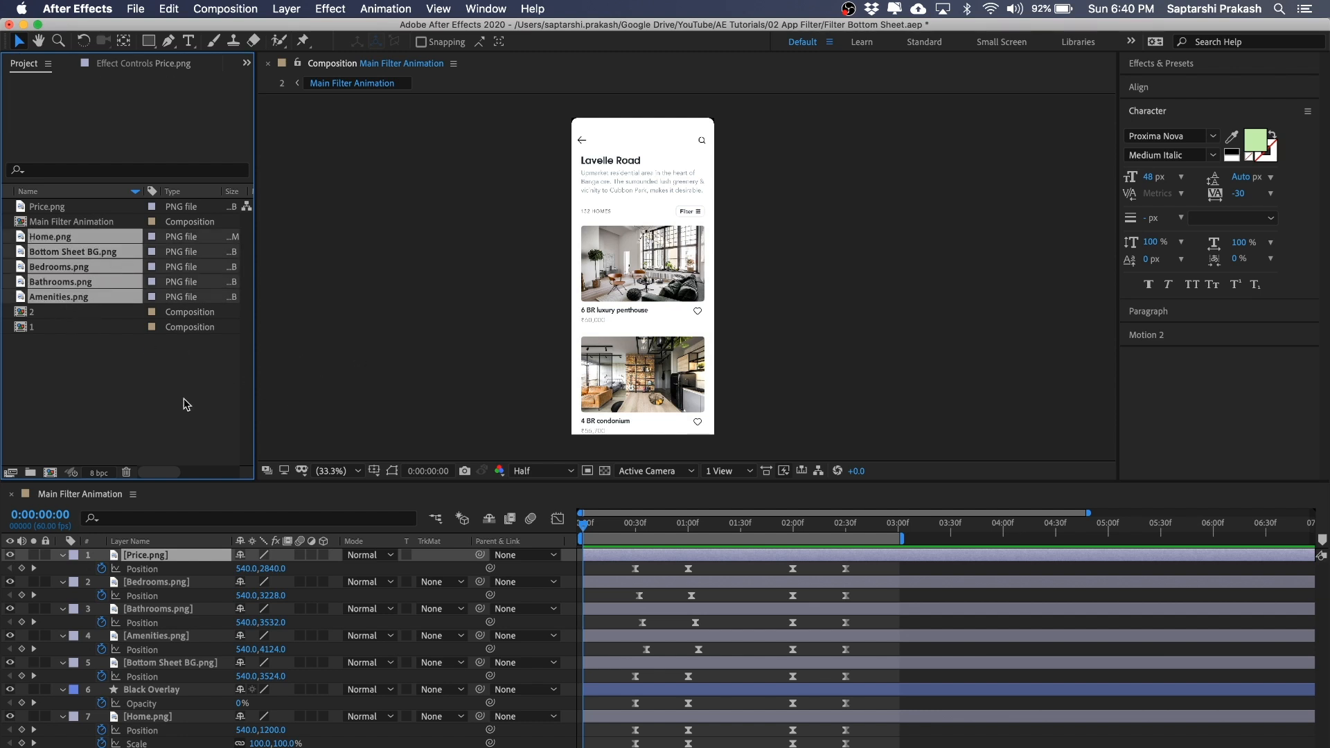
click(113, 384)
click(62, 296)
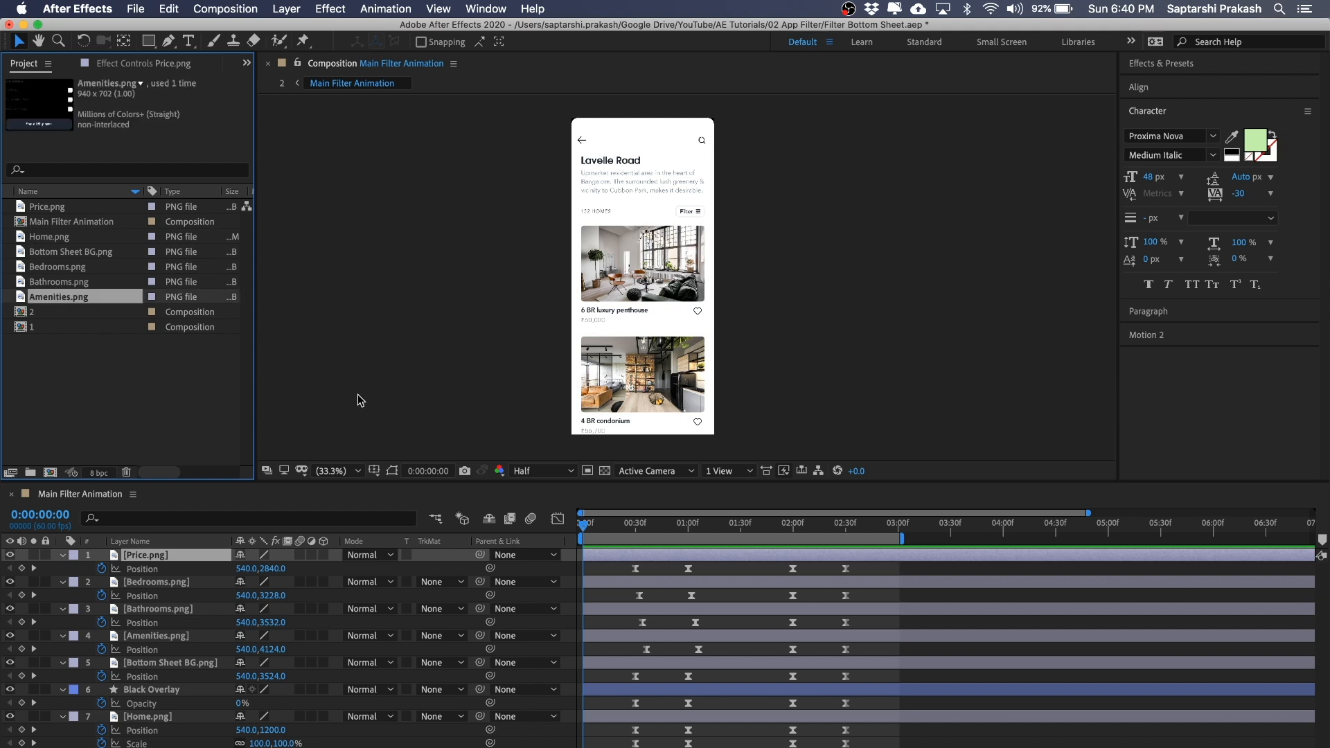
click(123, 389)
key(ctrl+Right)
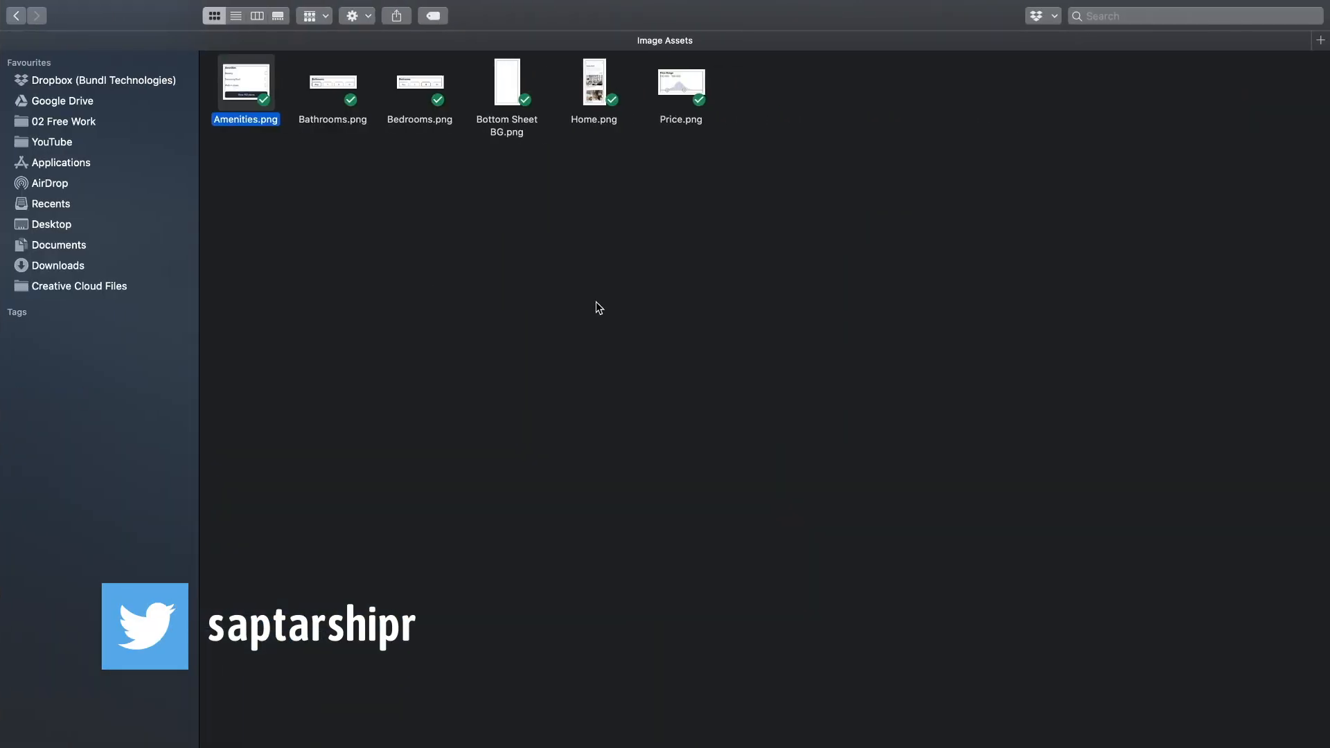
drag(775, 68, 442, 179)
drag(767, 88, 222, 137)
click(457, 212)
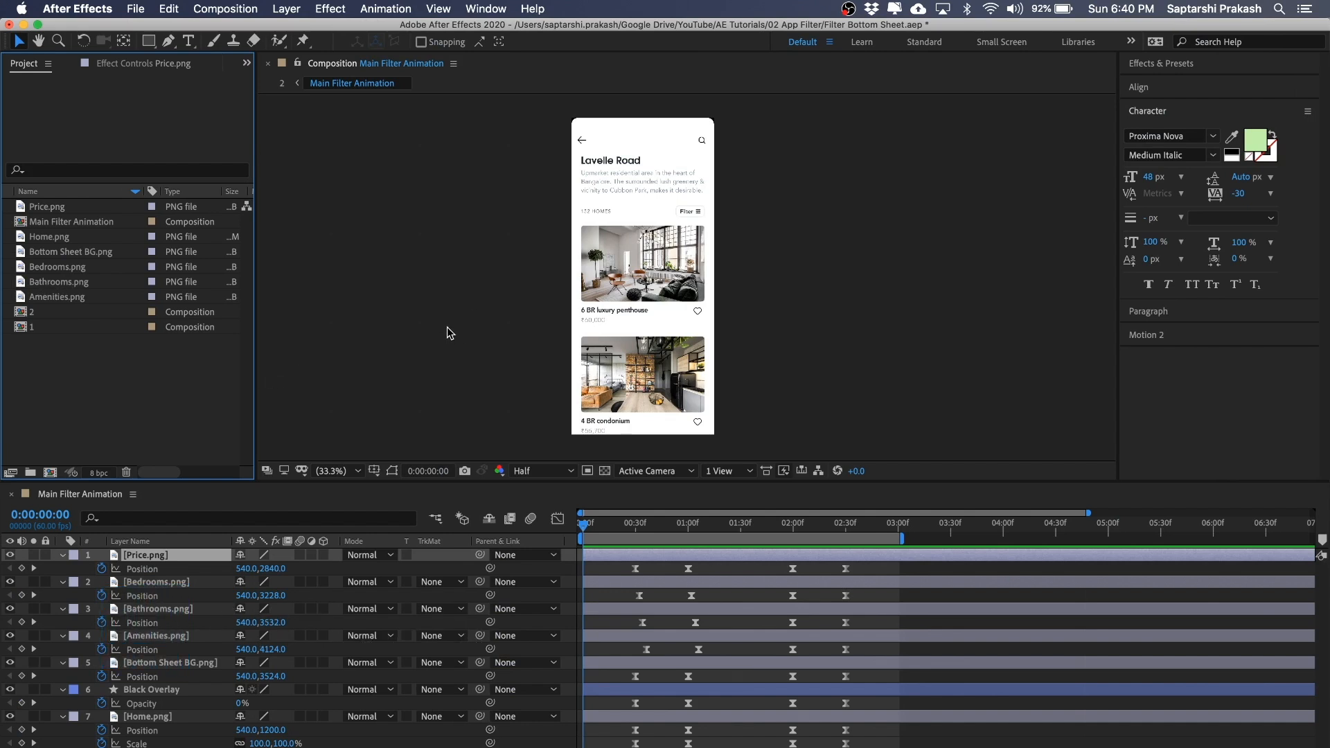
- Rename Home.png to The Home.png in Finder's Image Assets folder and return to After Effects
key(ctrl+Right)
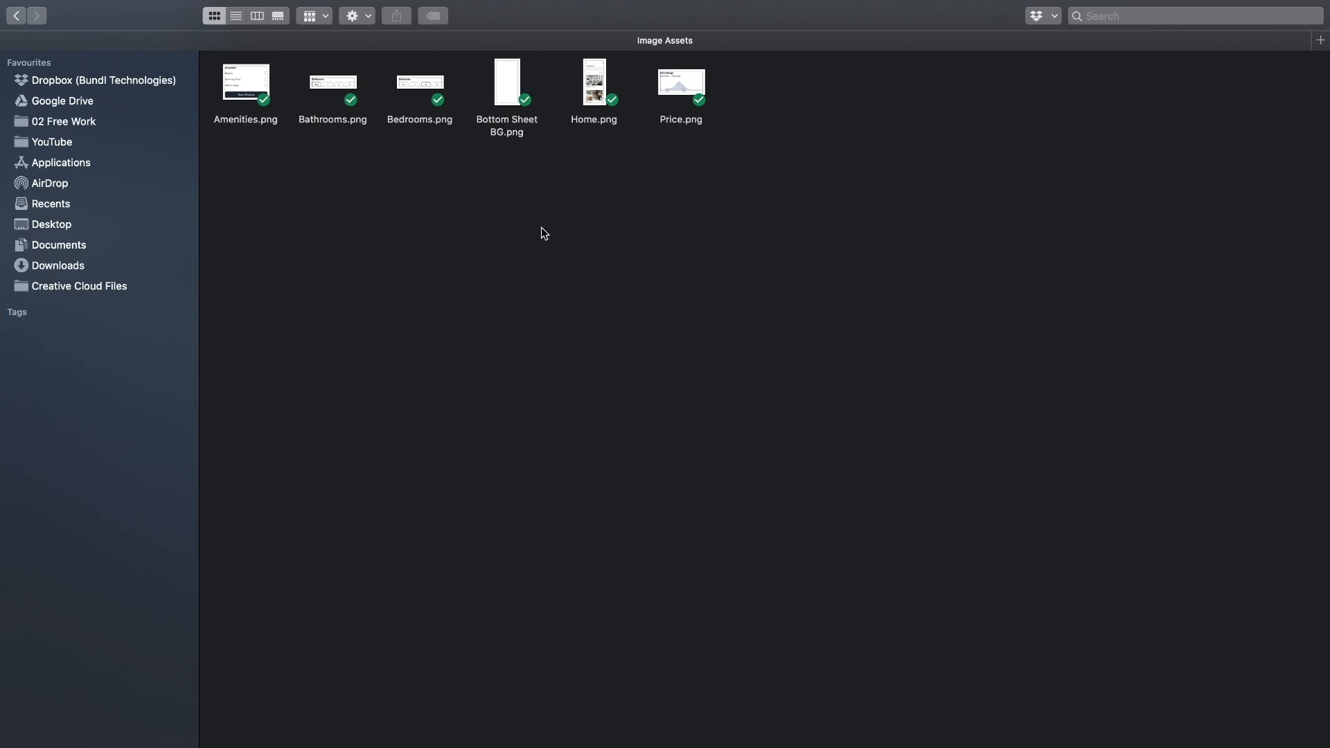
click(414, 87)
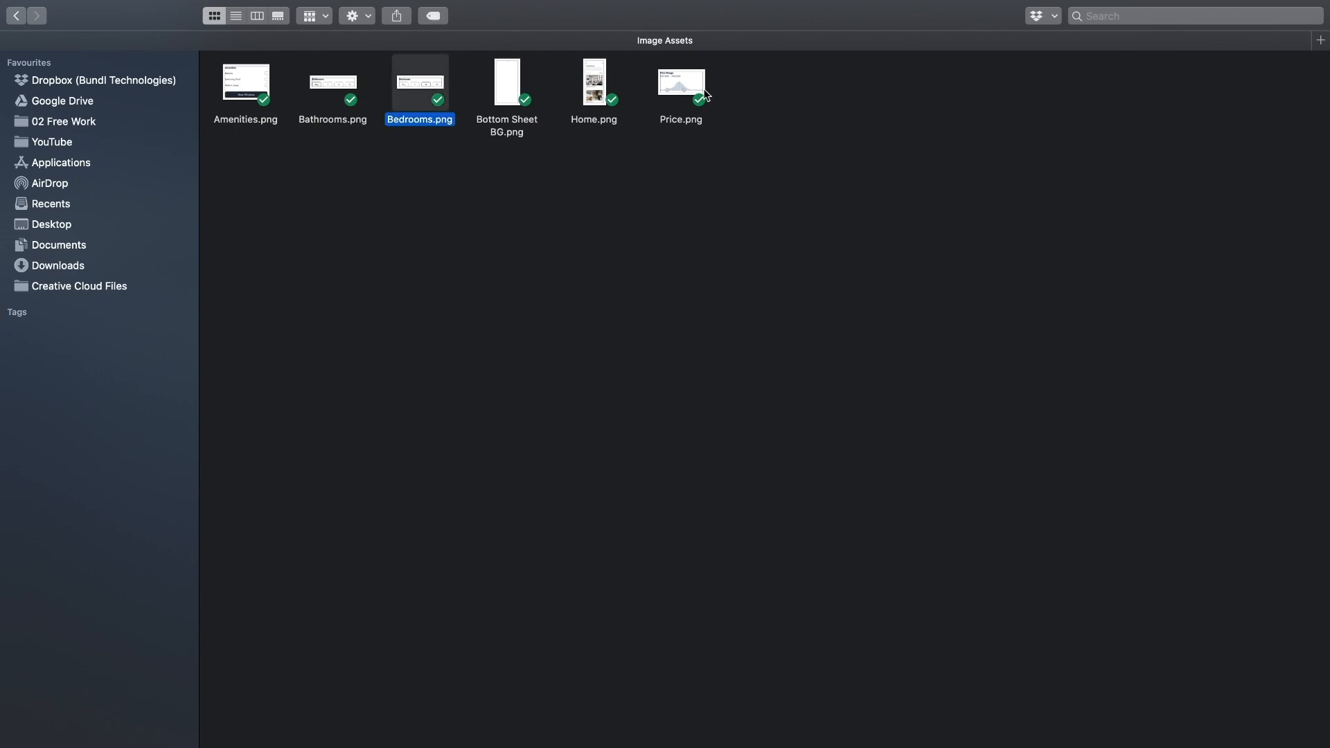
click(596, 89)
key(Return)
text(The)
key(Return)
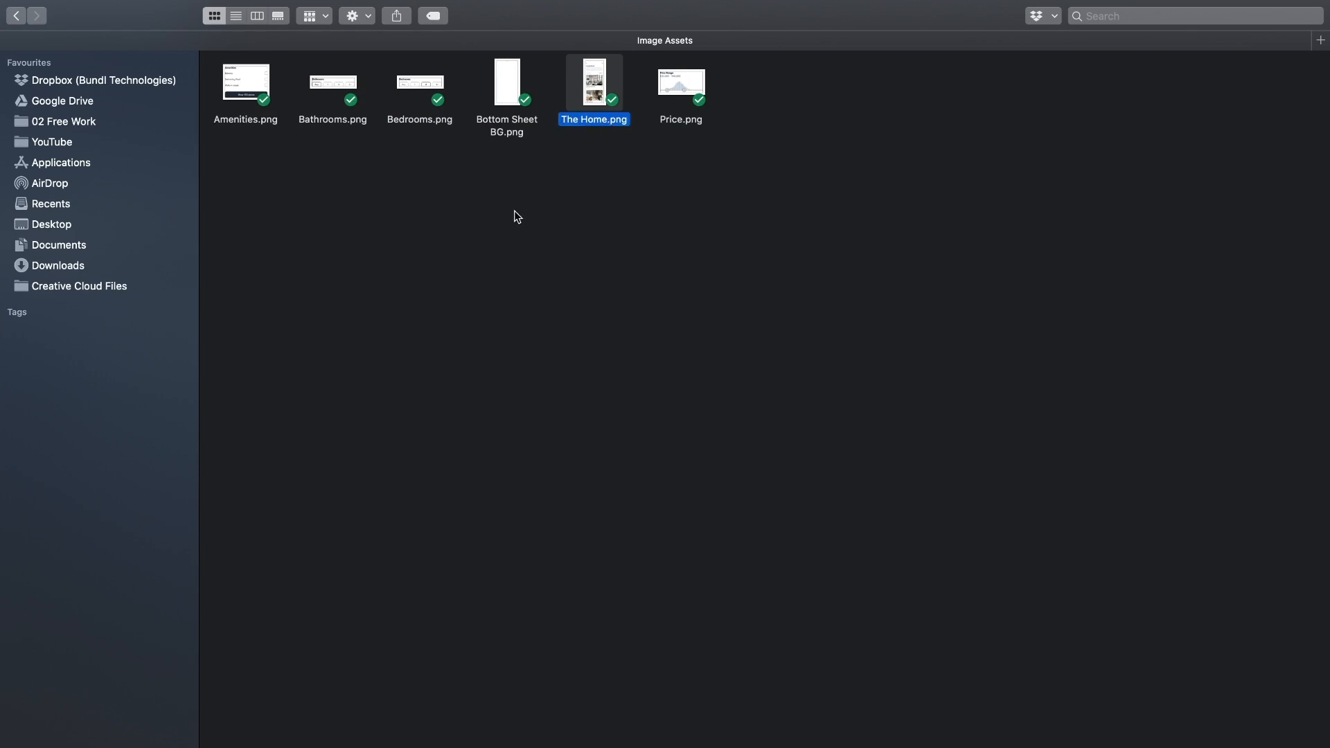
key(ctrl+Left)
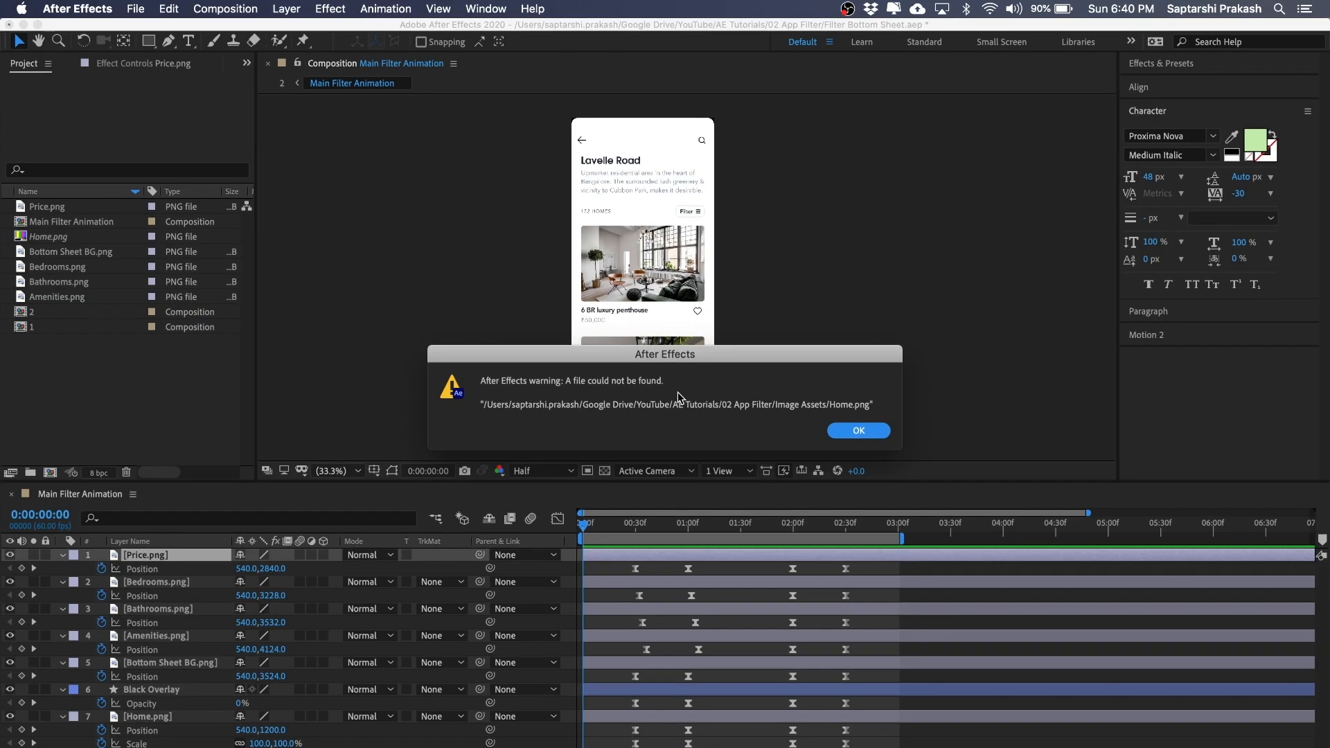
- Dismiss the missing-file warning and compare the missing Home.png footage with the renamed The Home.png in Finder
click(858, 430)
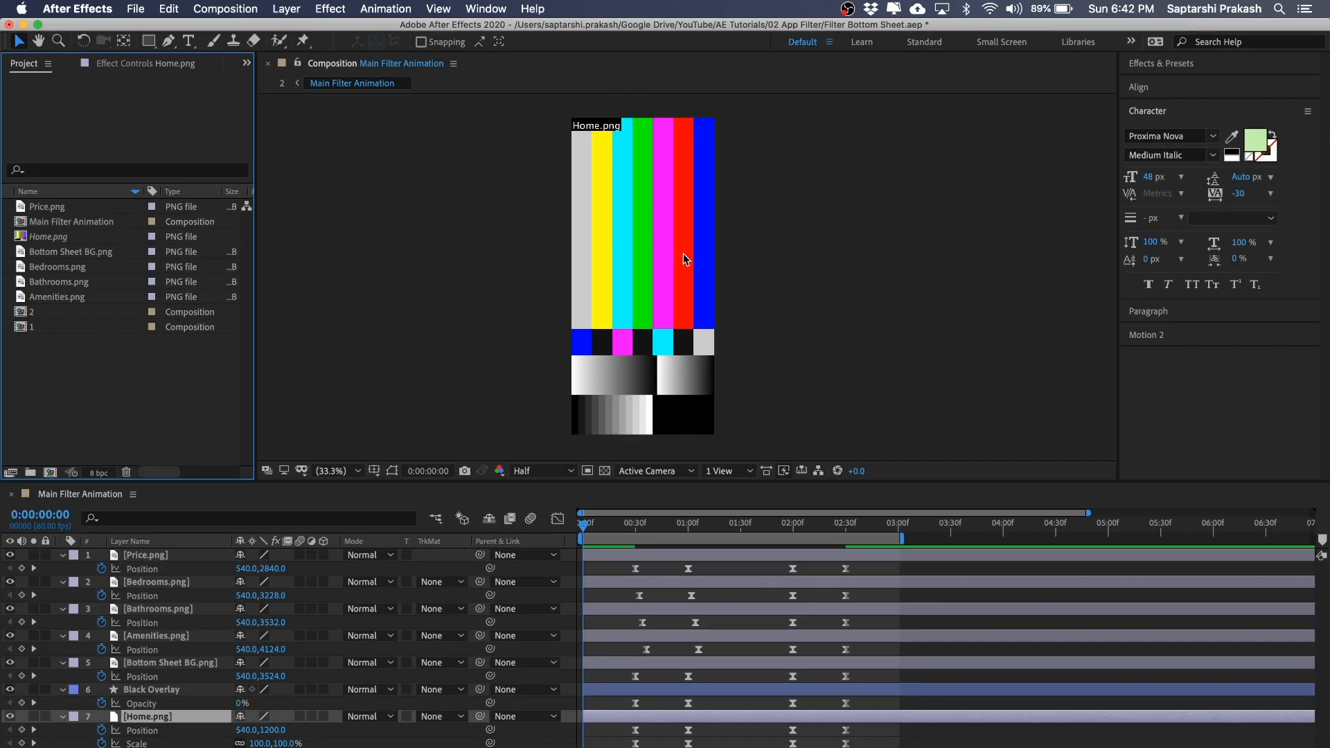
click(65, 235)
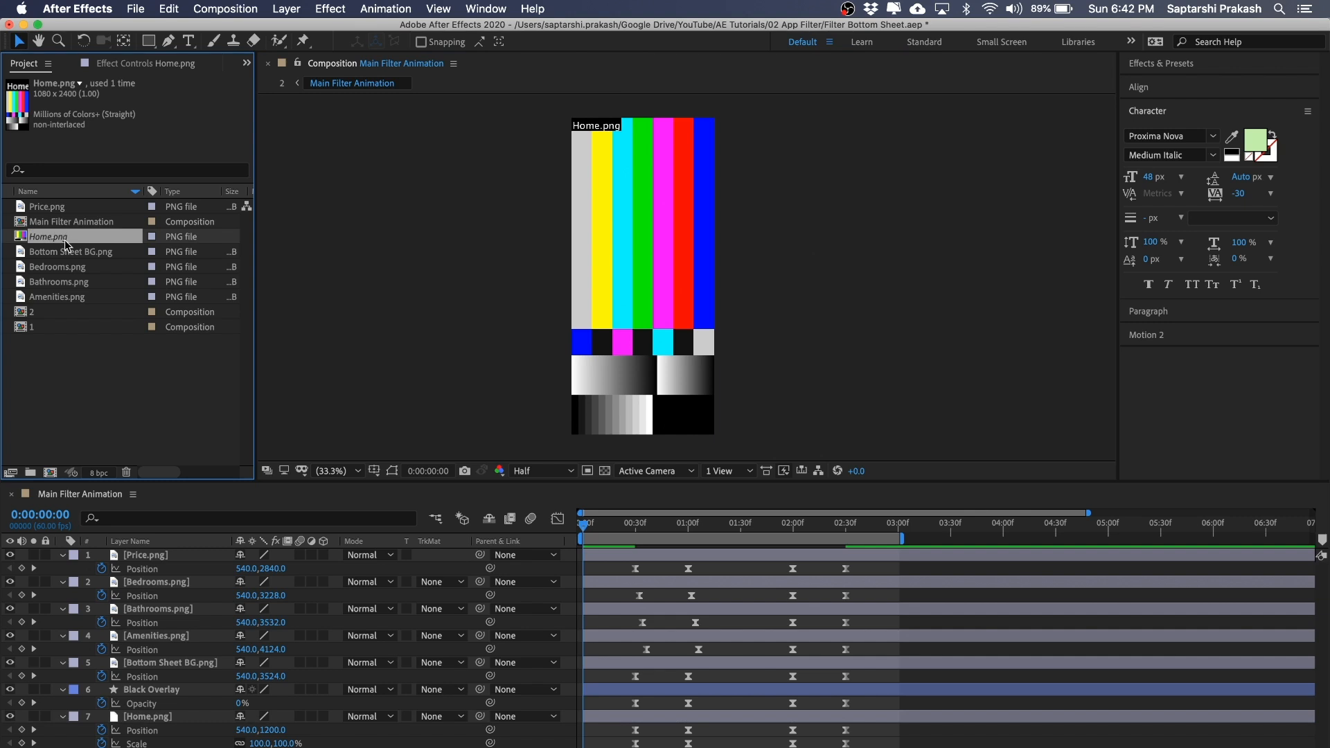
key(ctrl+Right)
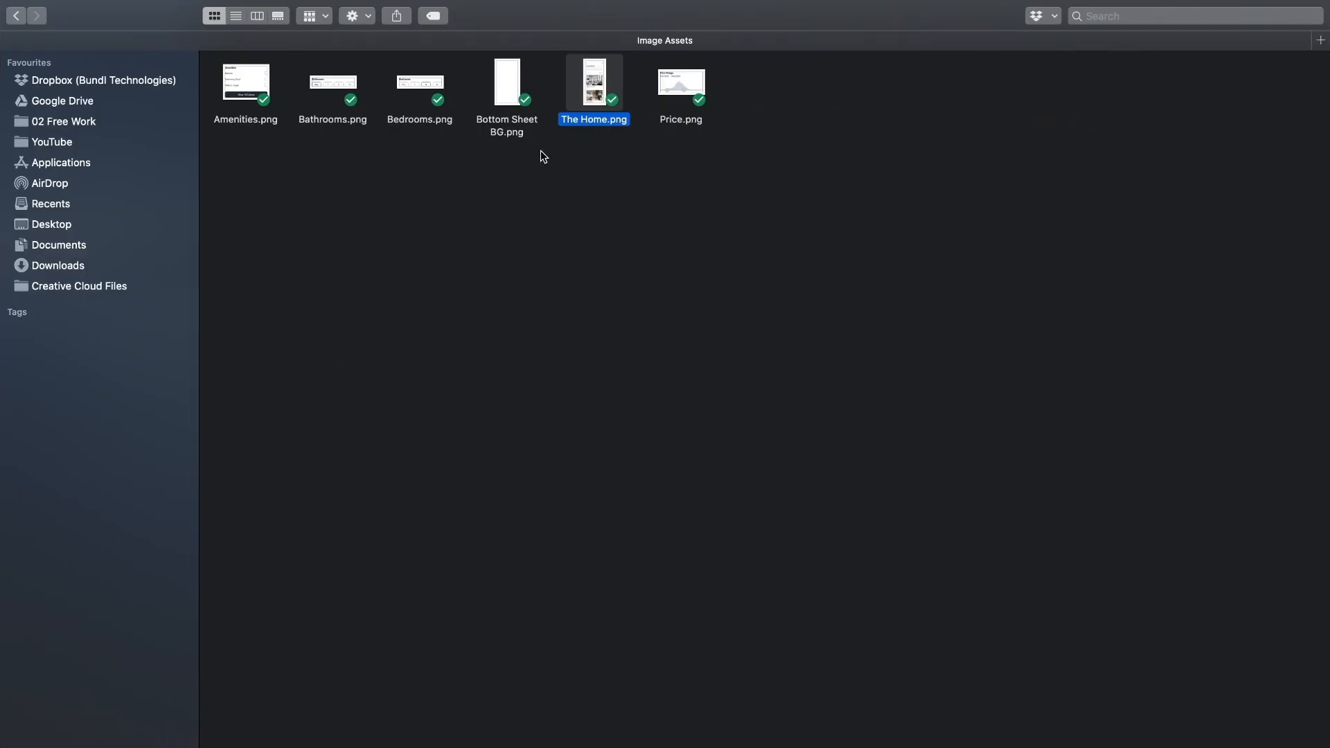
key(ctrl+Left)
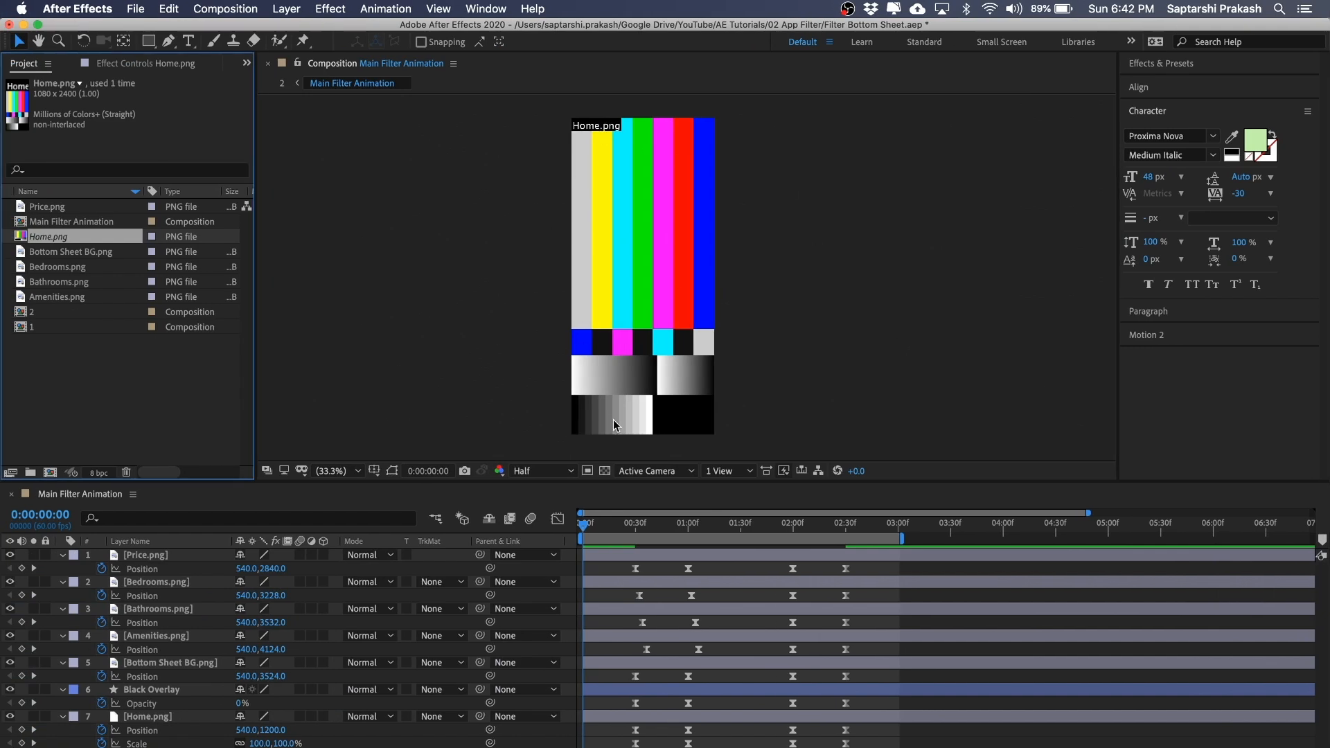
click(98, 352)
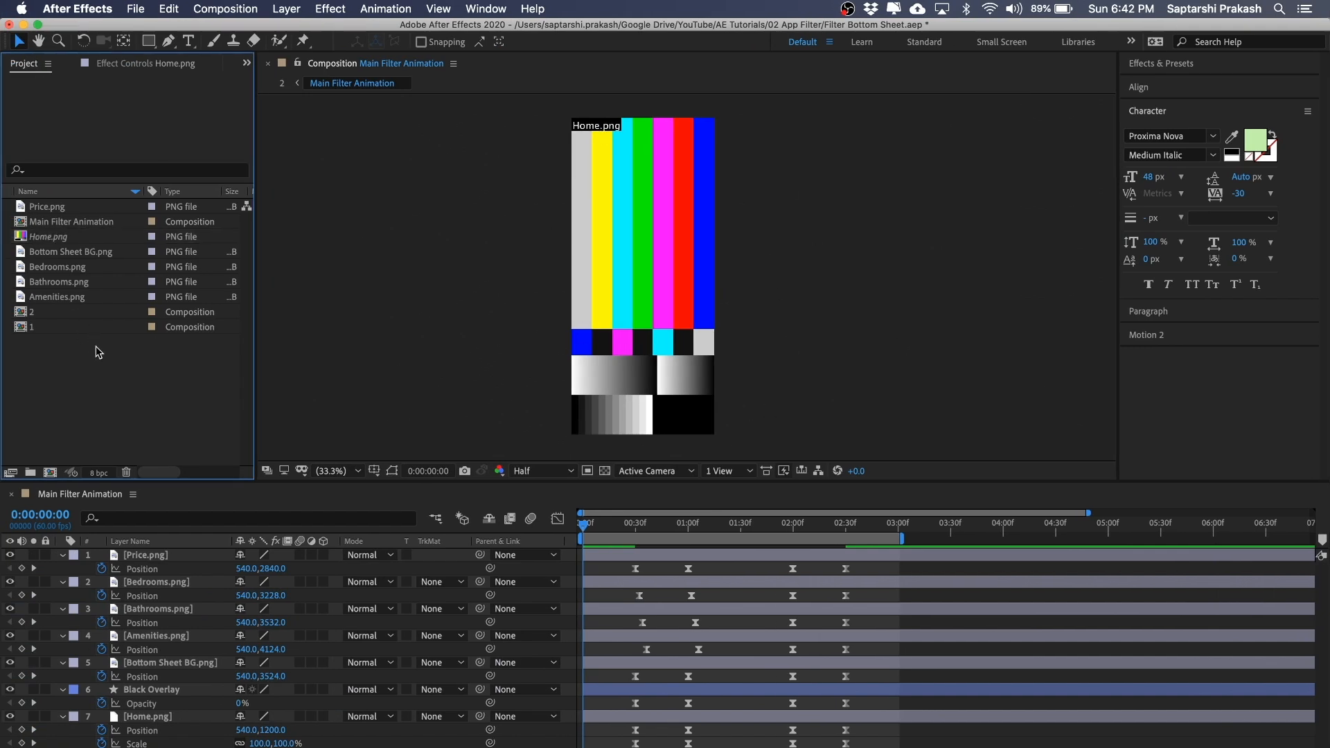
- Examine the Replace Footage options for the missing Home.png footage item
click(51, 239)
click(165, 430)
click(52, 239)
right_click(52, 239)
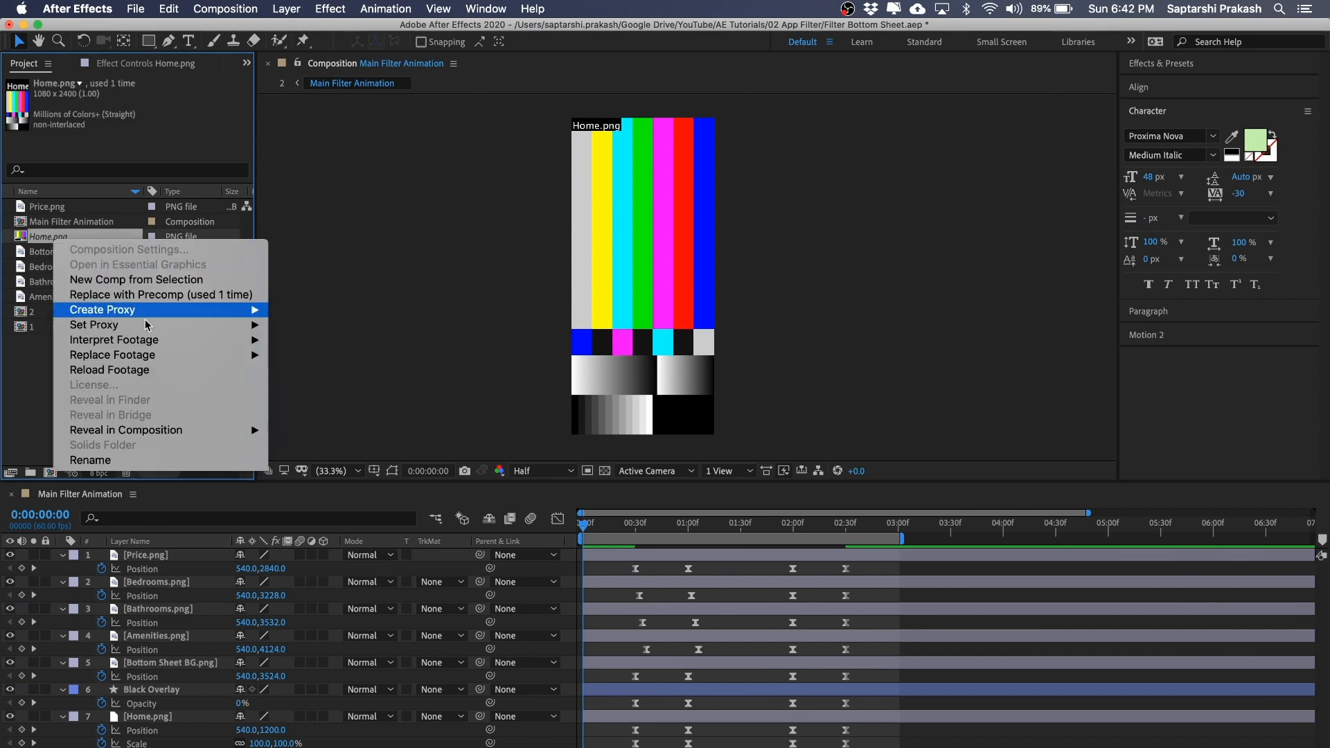
mouse_move(131, 356)
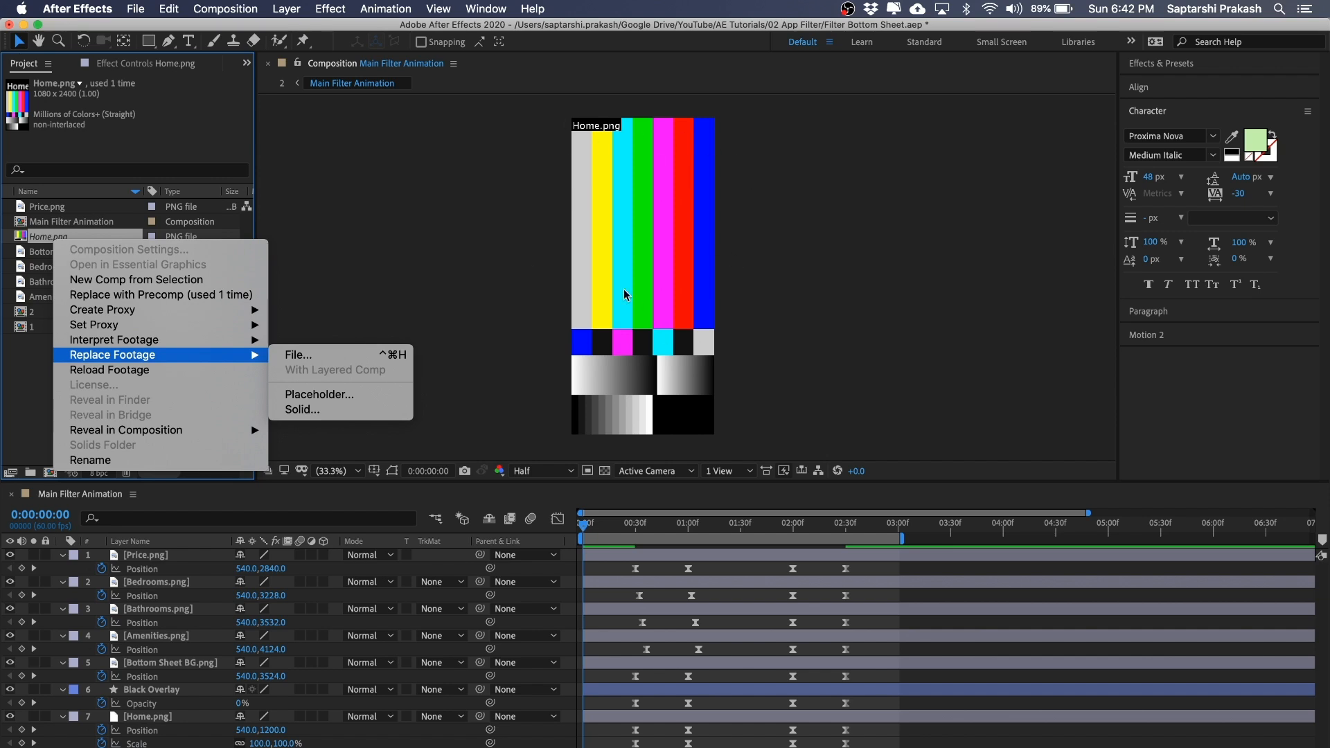
click(38, 239)
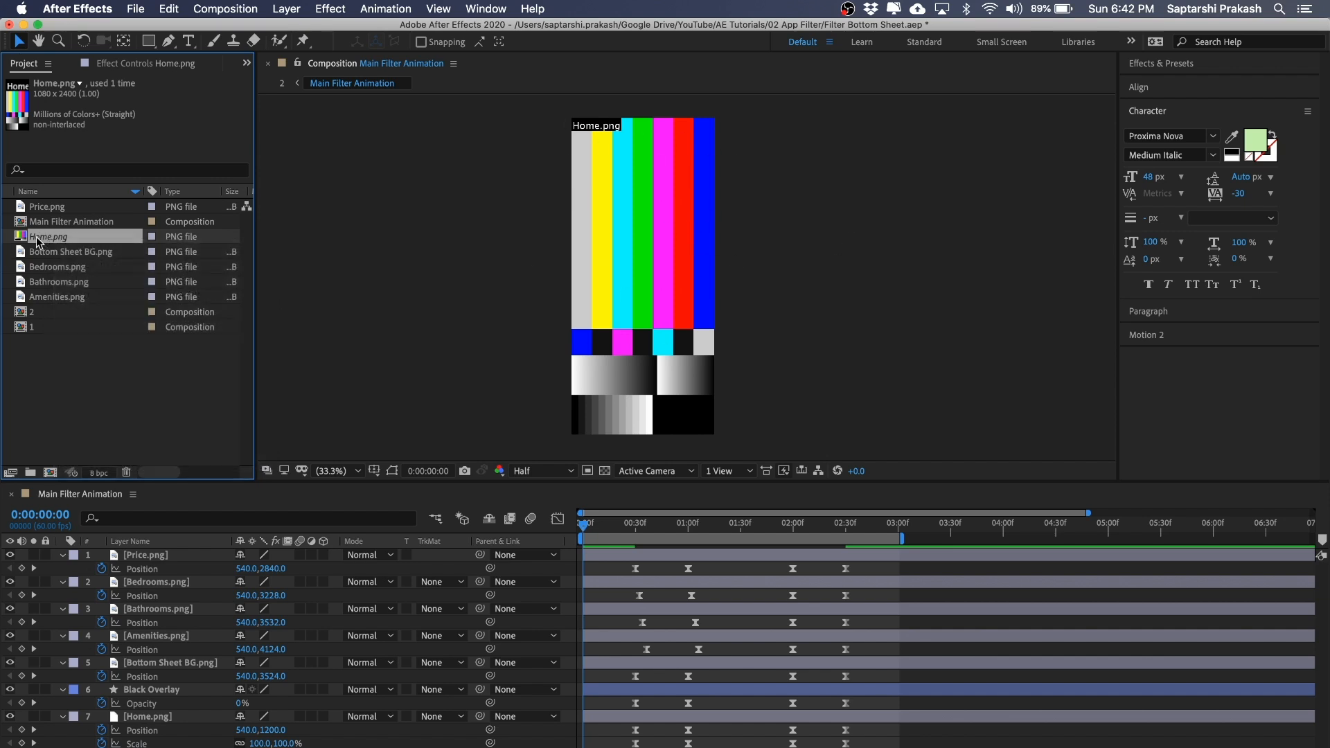
click(112, 375)
click(46, 239)
click(101, 333)
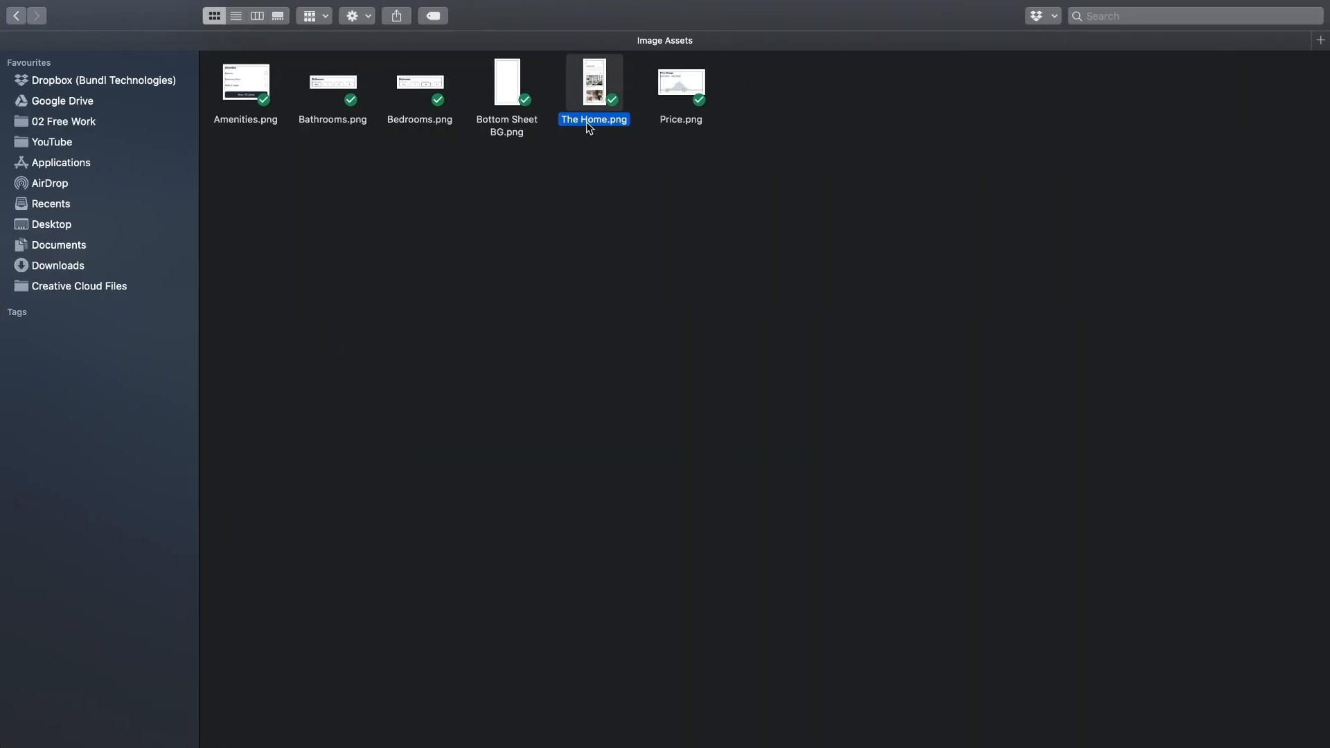
- Rename The Home.png back to Home.png in Finder's Image Assets folder and return to After Effects
key(Return)
key(Right)
key(Left)
key(super+shift+Left)
key(BackSpace)
key(Return)
key(ctrl+Left)
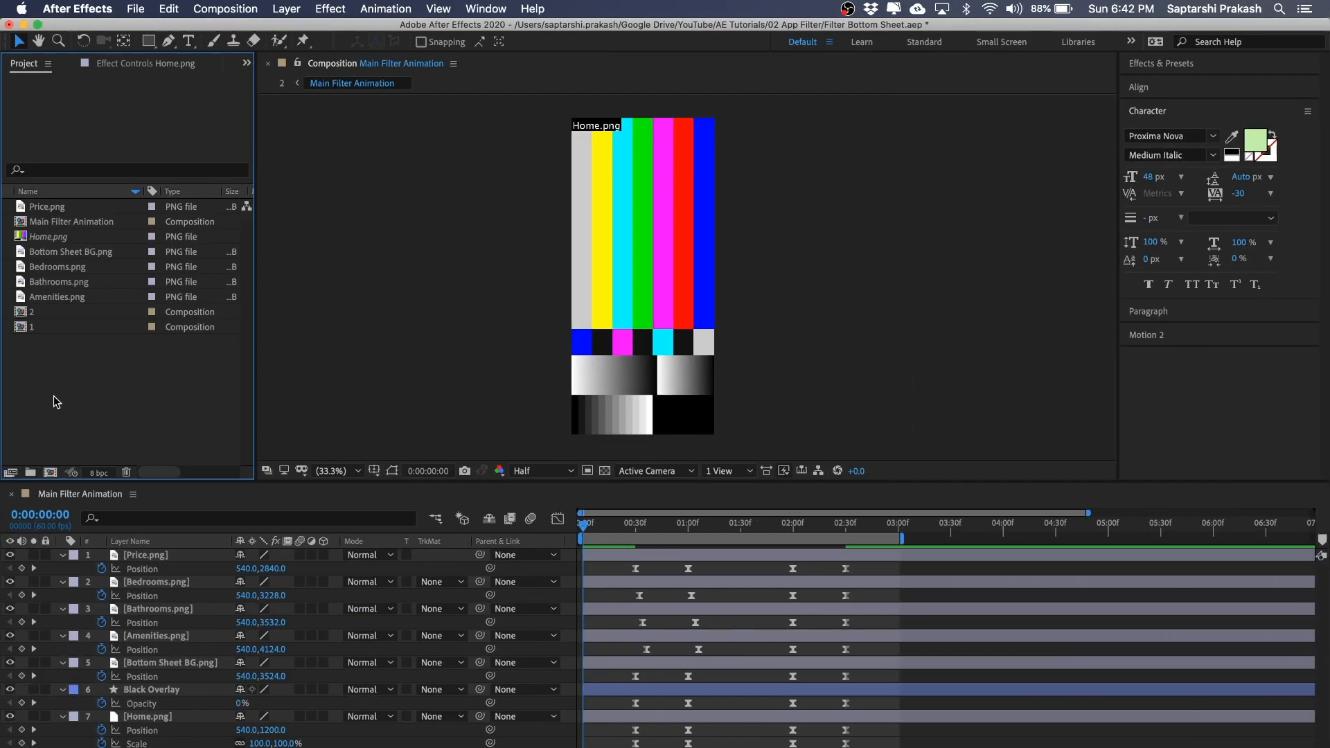
- Reload the missing Home.png footage in the project
click(60, 242)
click(86, 392)
click(43, 231)
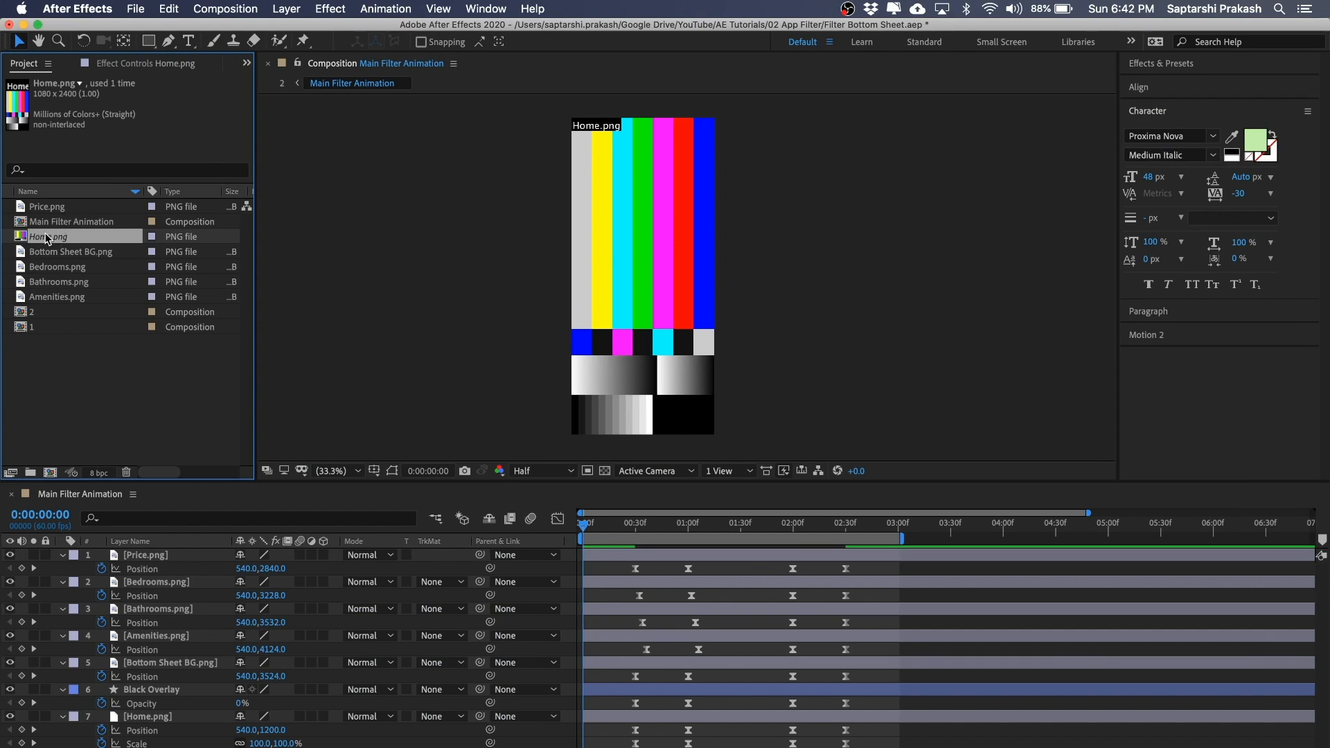
right_click(45, 240)
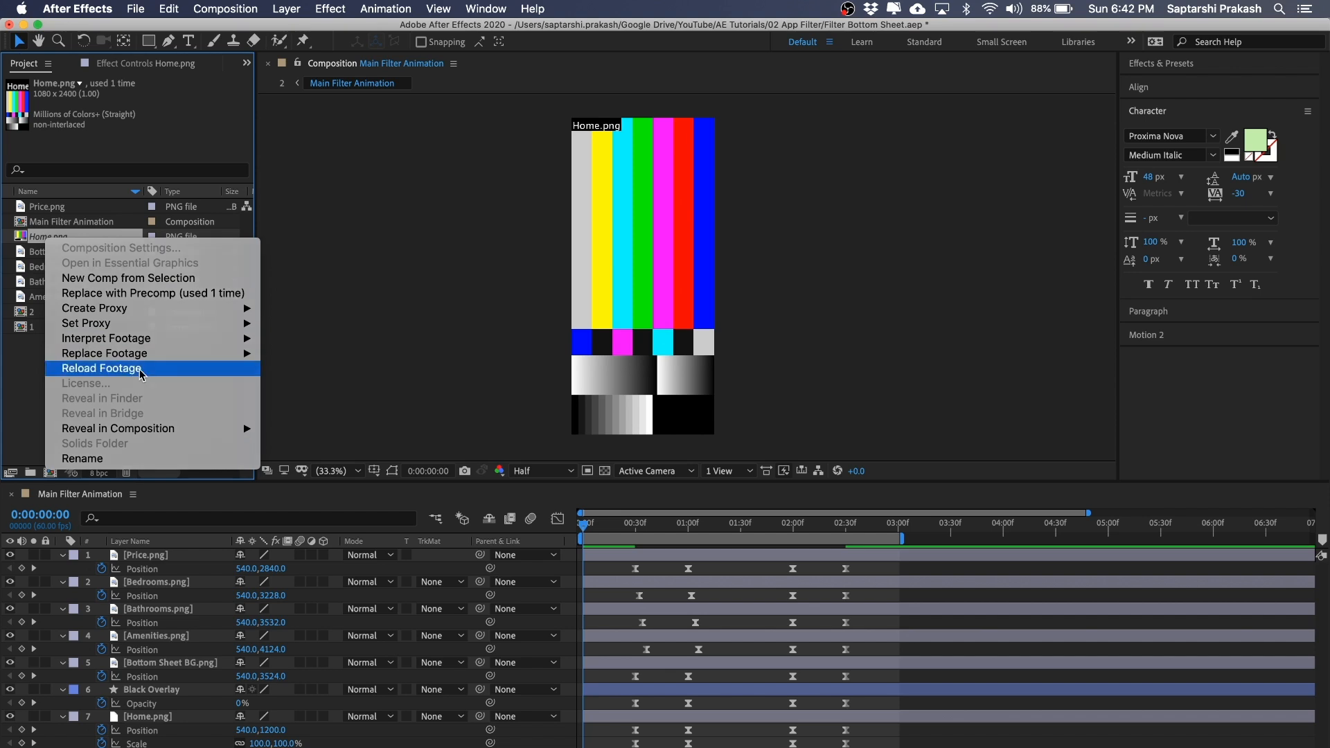
click(104, 368)
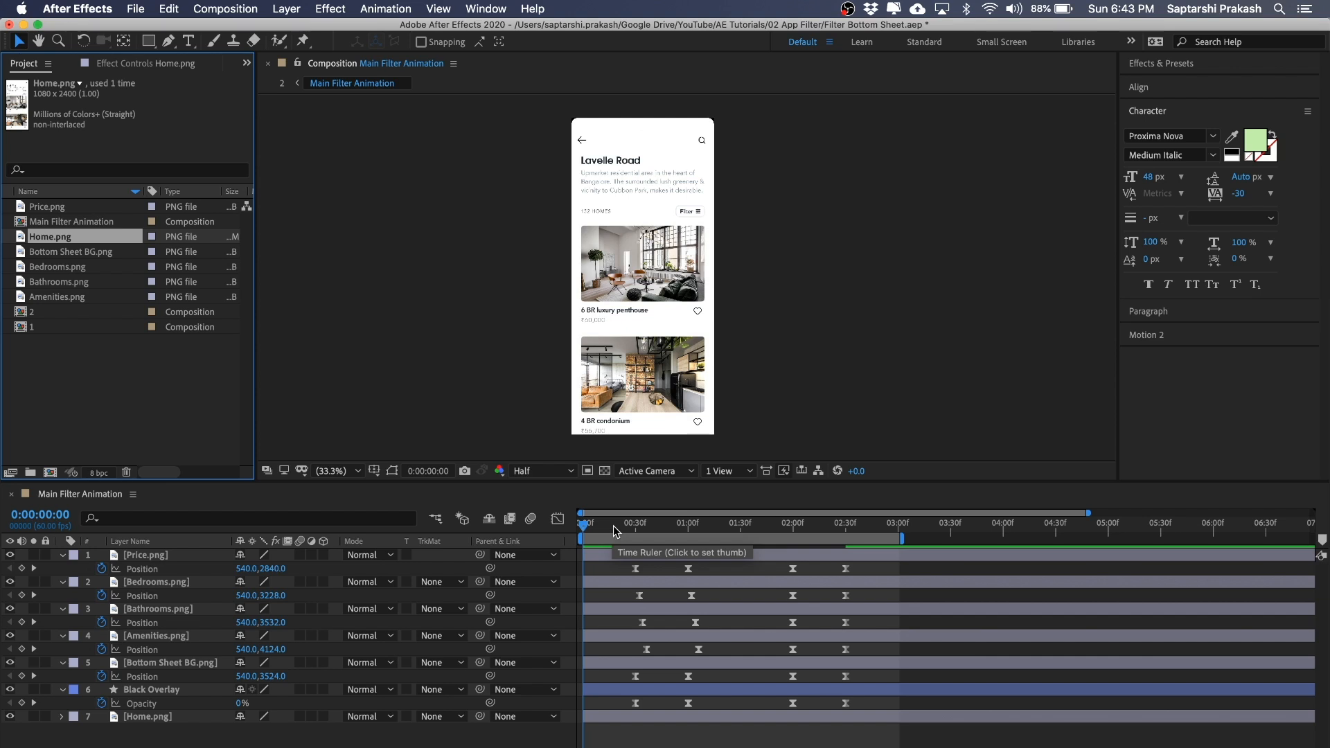
- Scrub through the Main Filter Animation composition, stopping at 0:00:01:38 with the filter bottom sheet open
drag(613, 526, 581, 524)
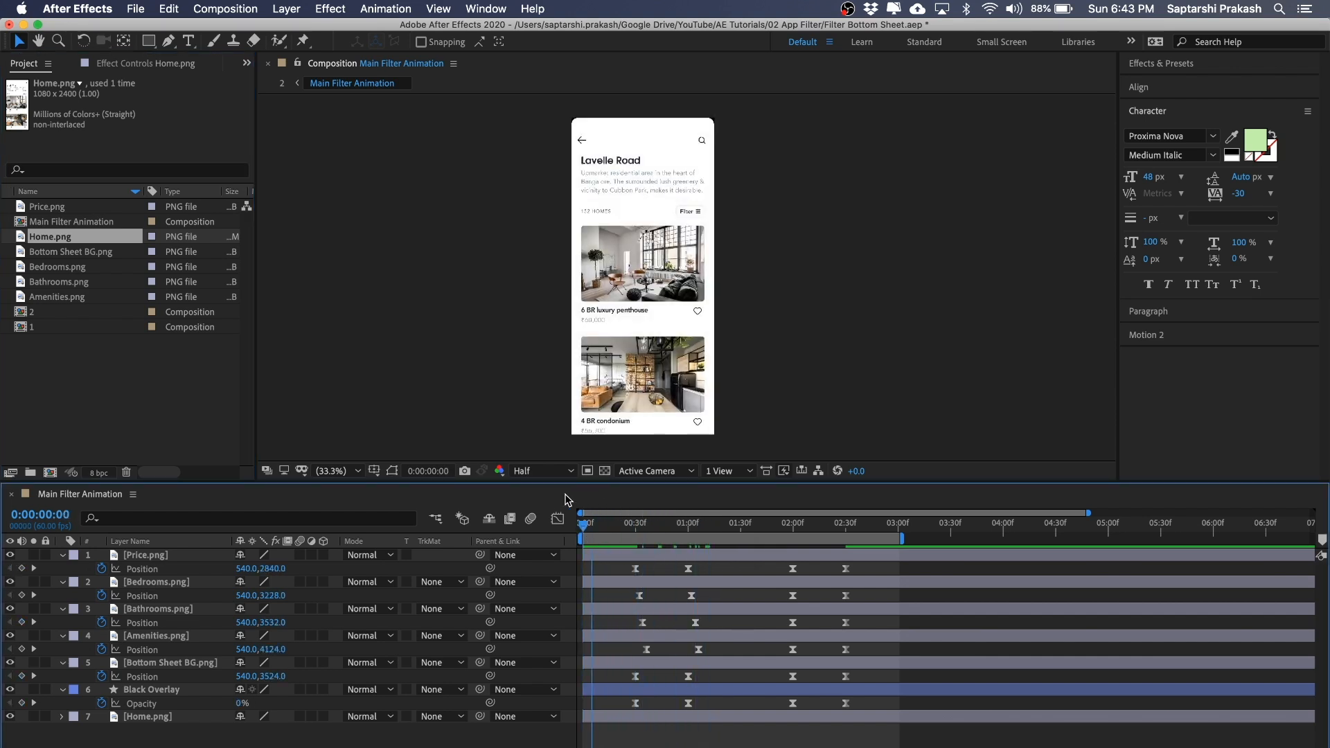
click(161, 372)
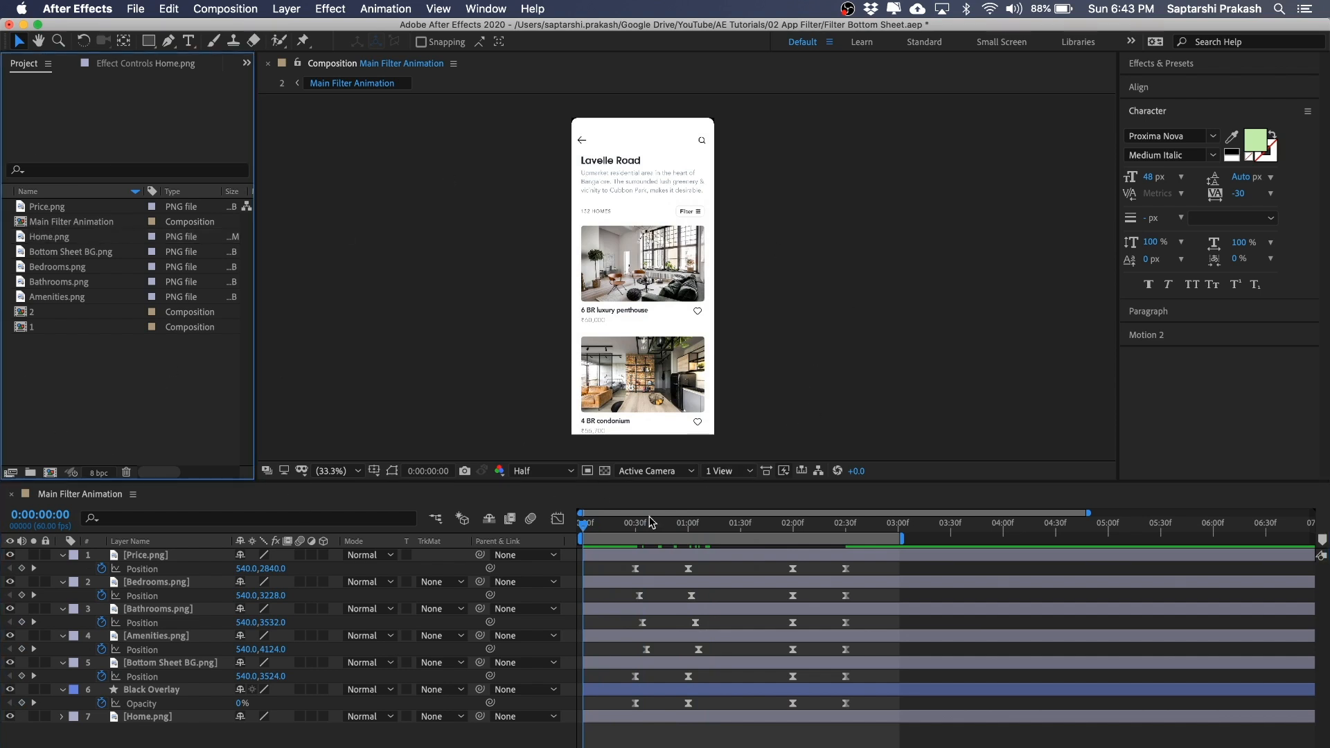
drag(627, 531, 742, 456)
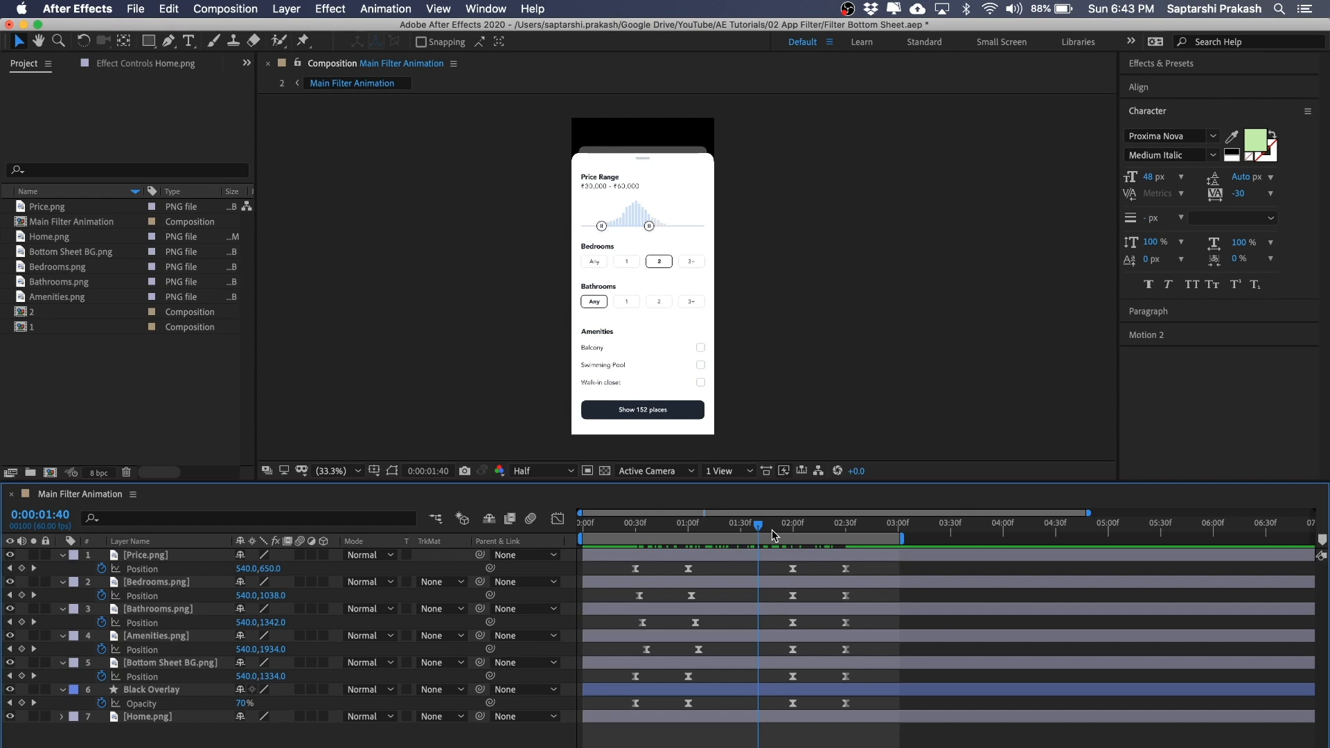
drag(792, 528, 755, 526)
- Switch to Figma and change the fill of the "Show 152 places" button rectangle to blue 2B7DED
key(super+Tab)
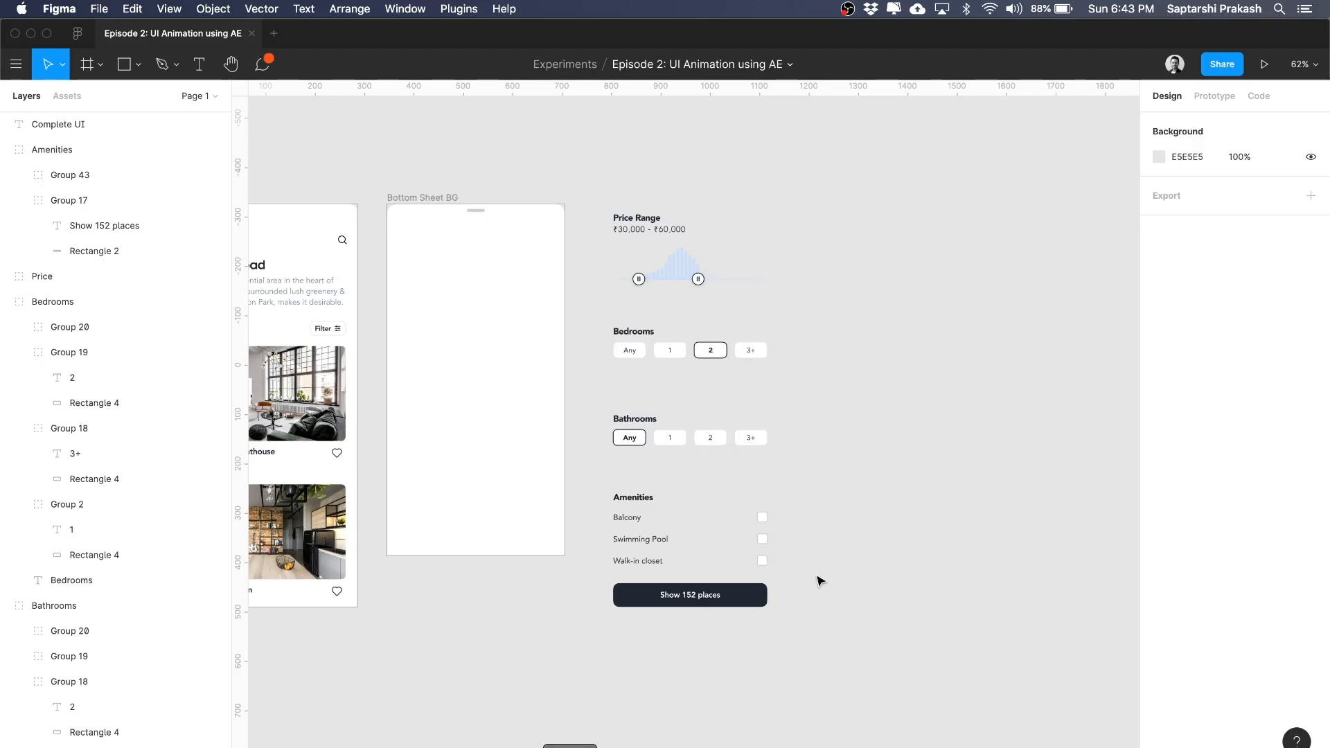
scroll(830, 596, down, 1)
scroll(704, 598, up, 5)
click(868, 556)
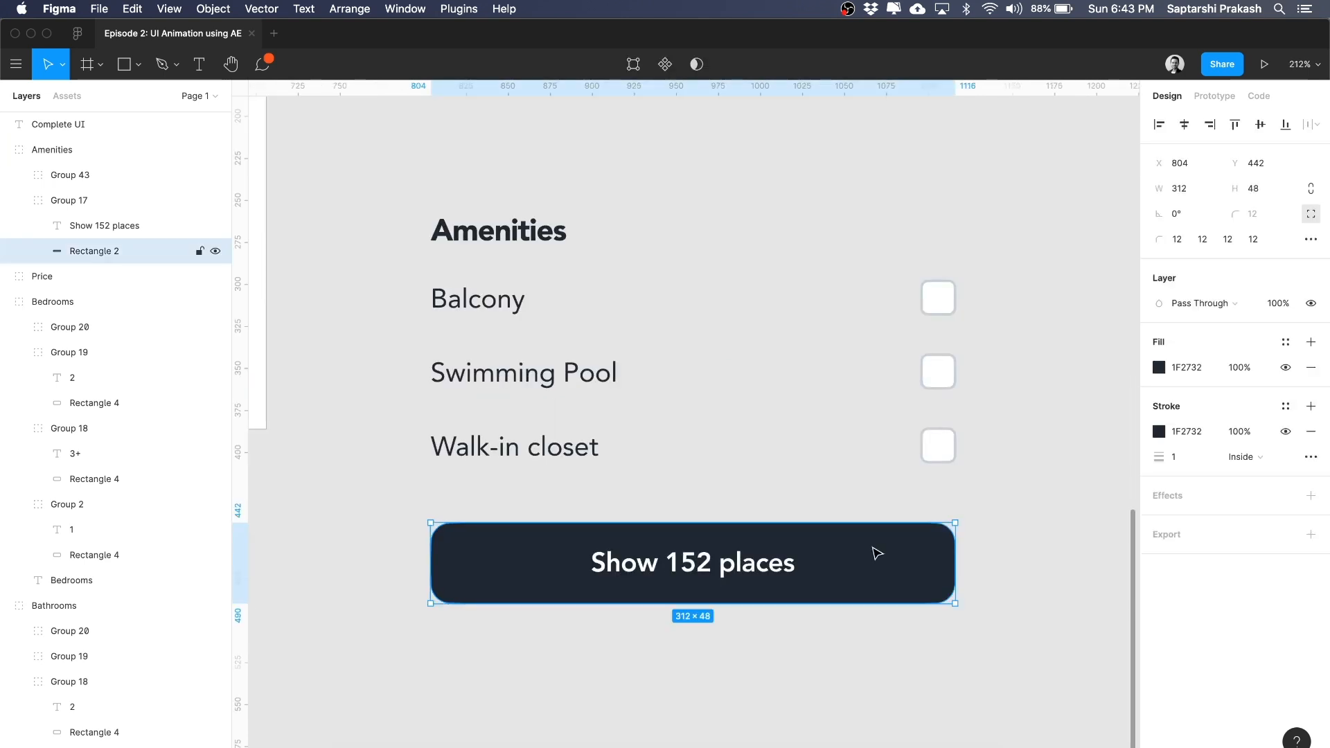
scroll(734, 589, down, 2)
click(1161, 368)
drag(1107, 418, 1106, 396)
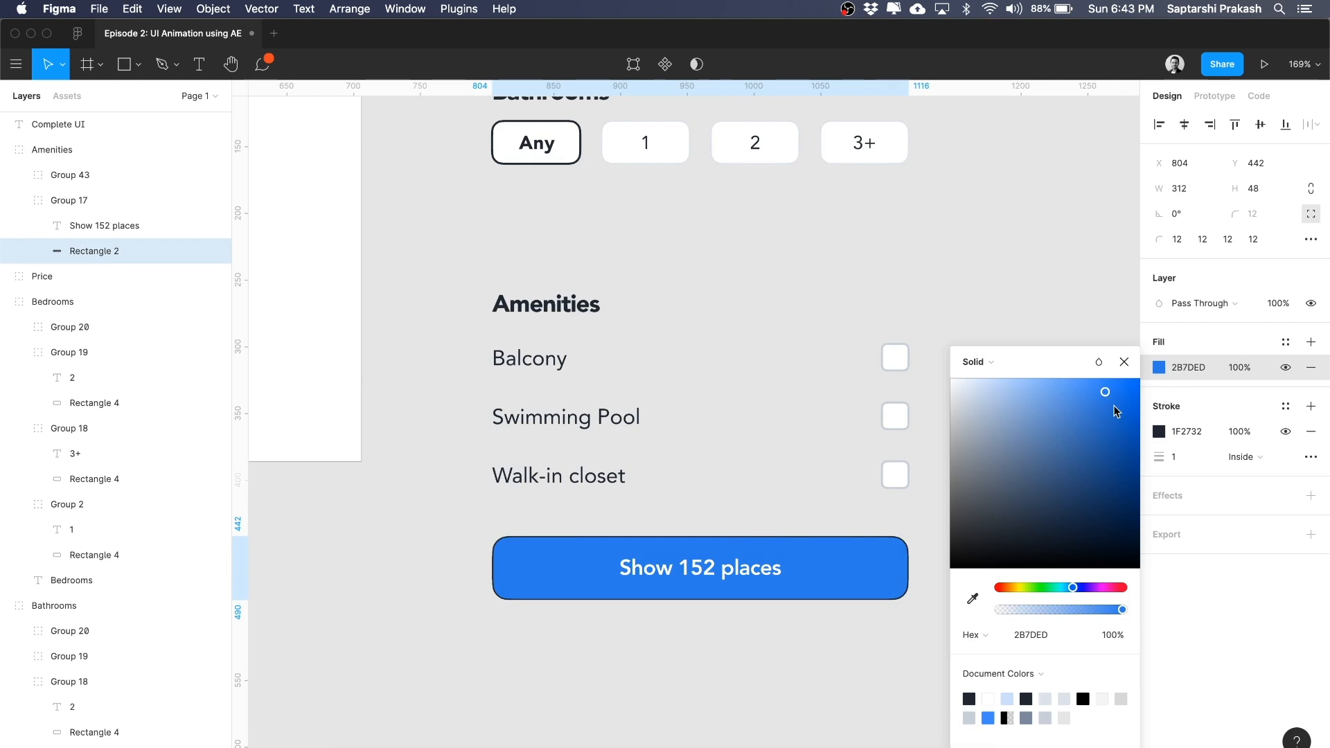
- Copy the button's fill hex 2B7DED and apply it as the rectangle's stroke colour
click(1032, 634)
key(super+c)
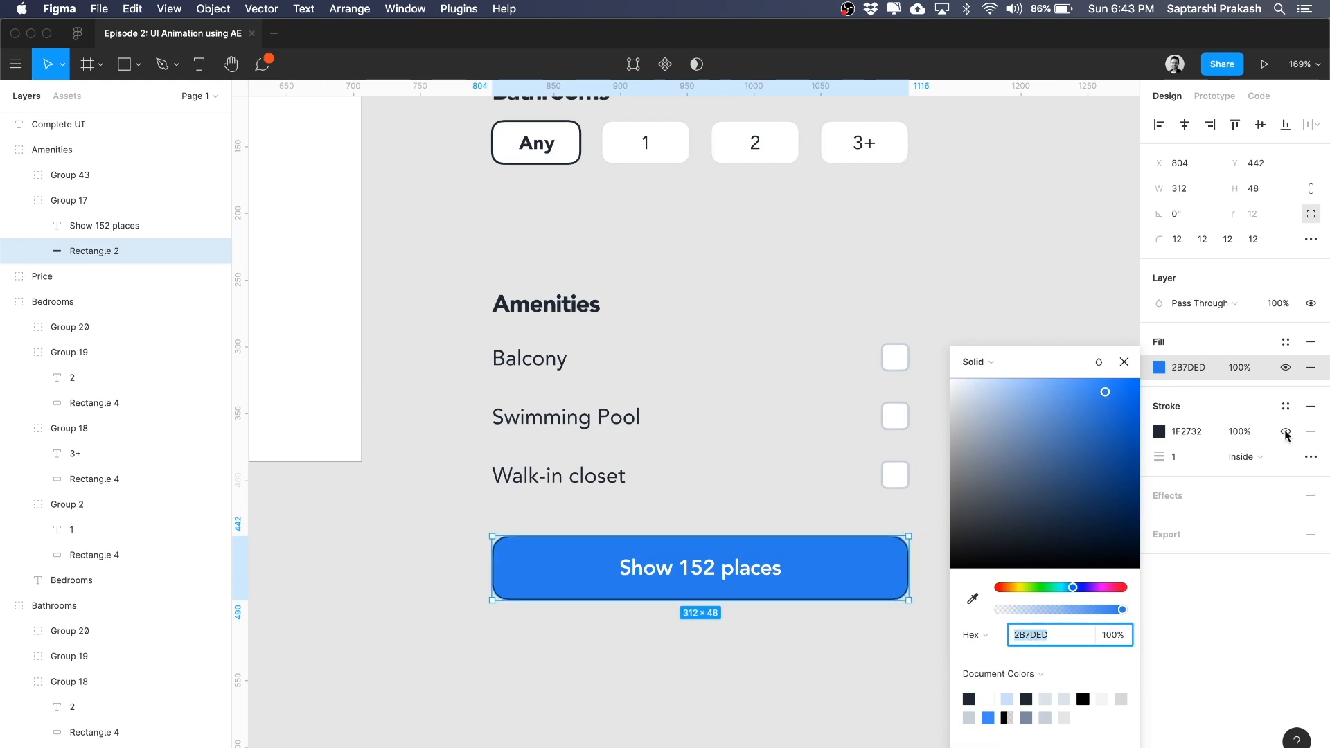
click(1186, 431)
key(super+v)
key(Return)
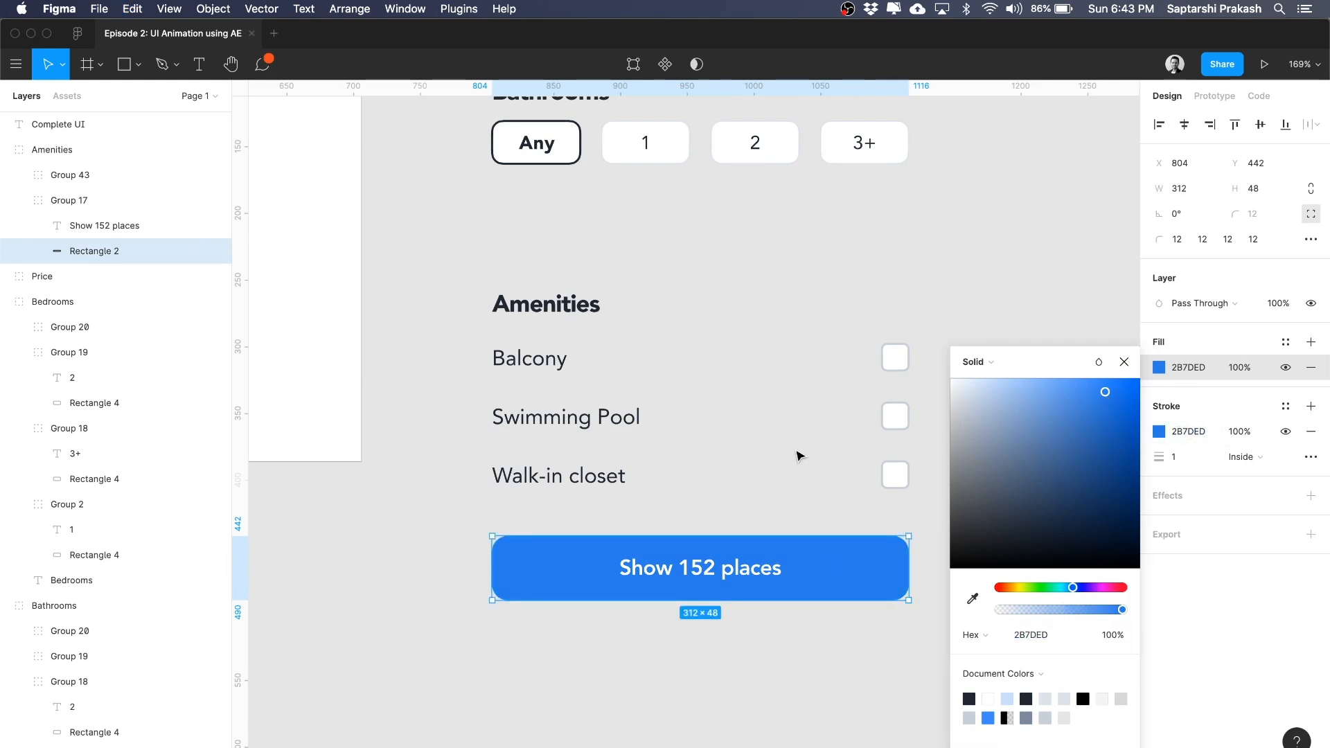
click(800, 455)
- Change the button label to "Show 220 places"
double_click(696, 566)
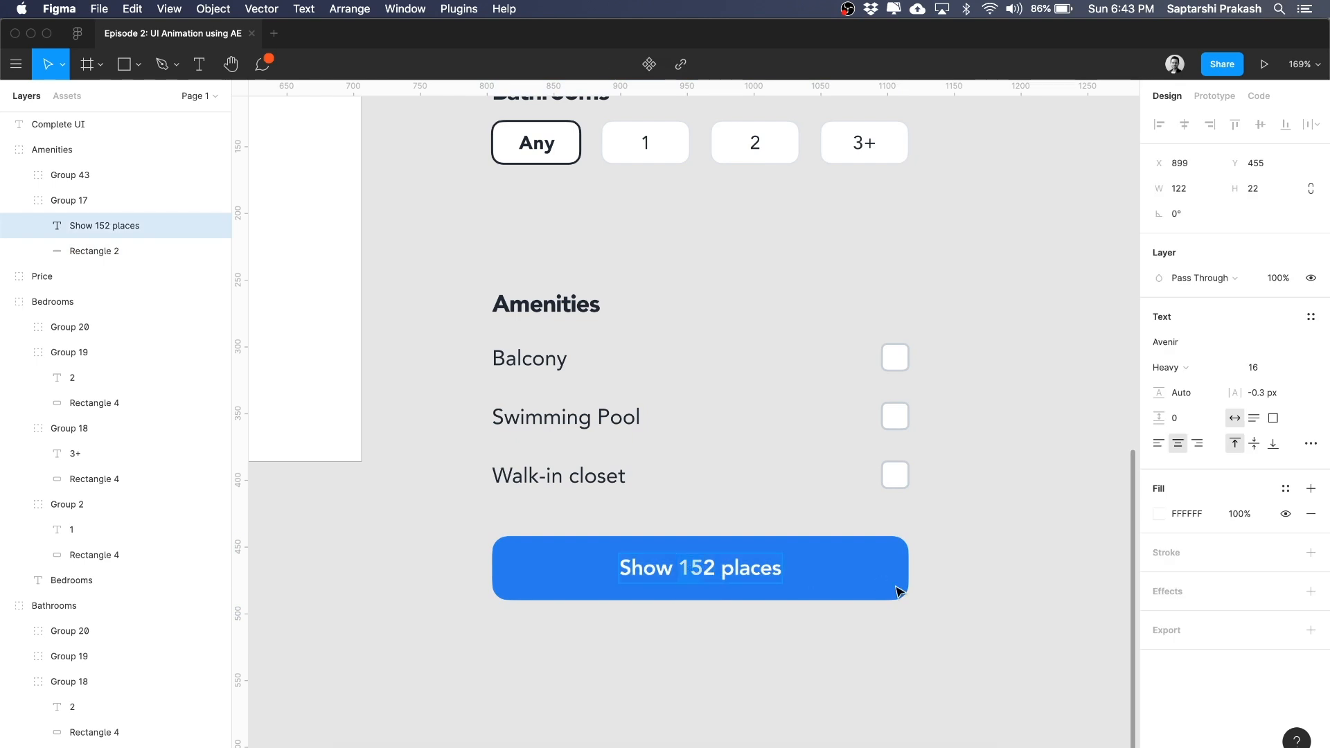
text(220)
key(Escape)
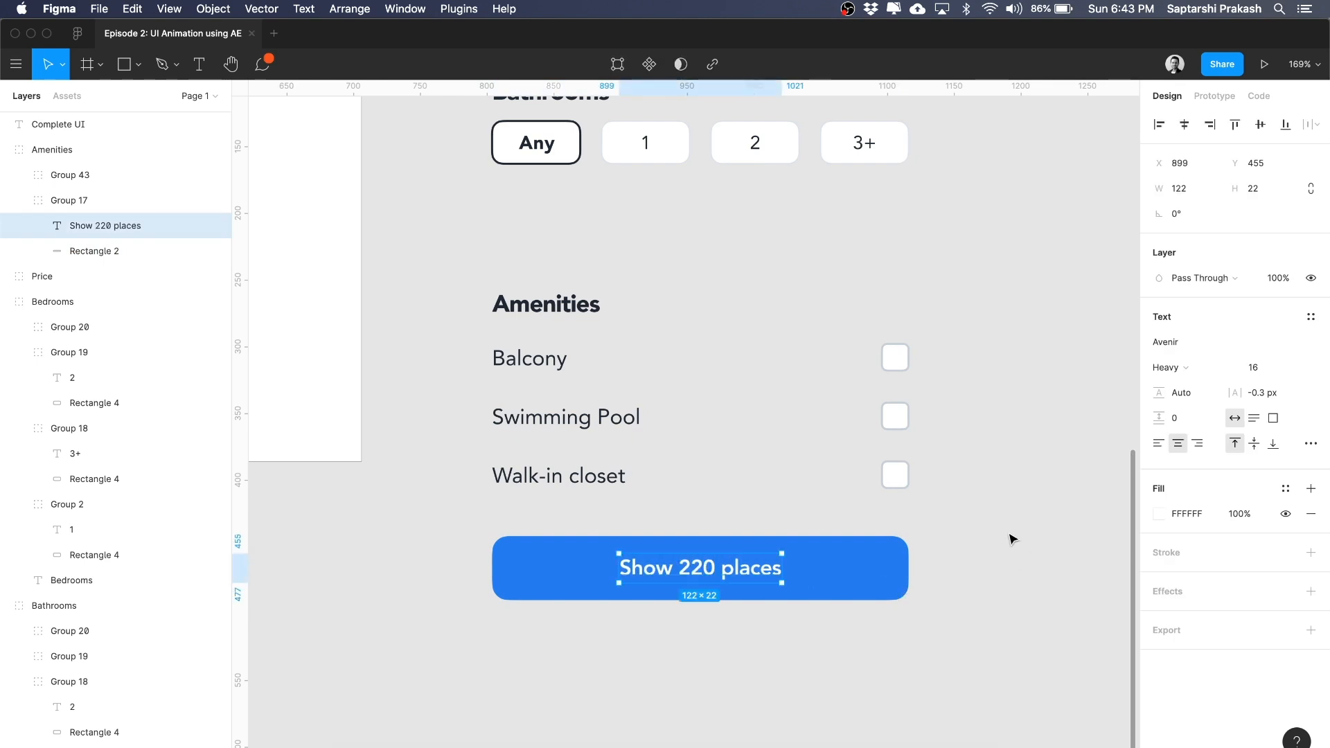
click(1016, 536)
- Export the Amenities group as a 3x PNG, replacing Amenities.png in the Image Assets folder
scroll(1018, 534, down, 2)
scroll(762, 485, right, 3)
click(543, 451)
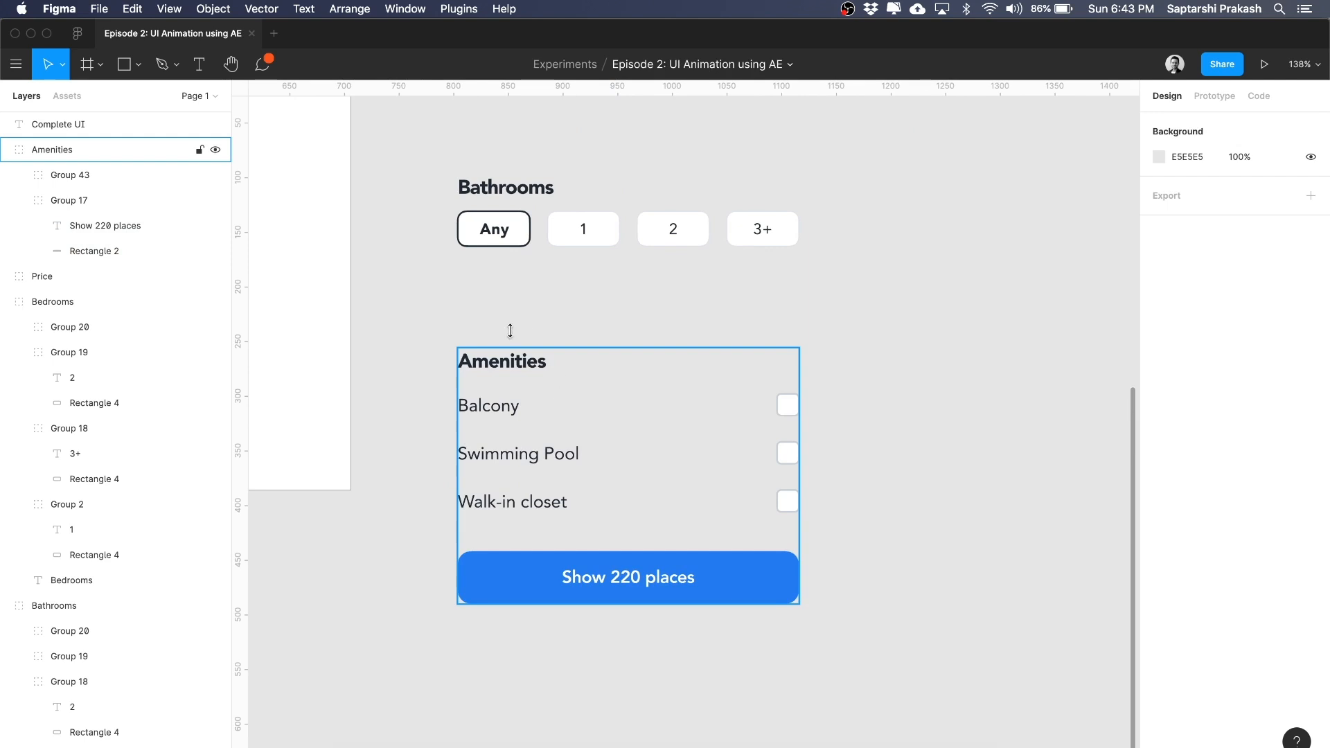
scroll(1233, 623, down, 3)
click(1311, 738)
click(1234, 684)
click(970, 418)
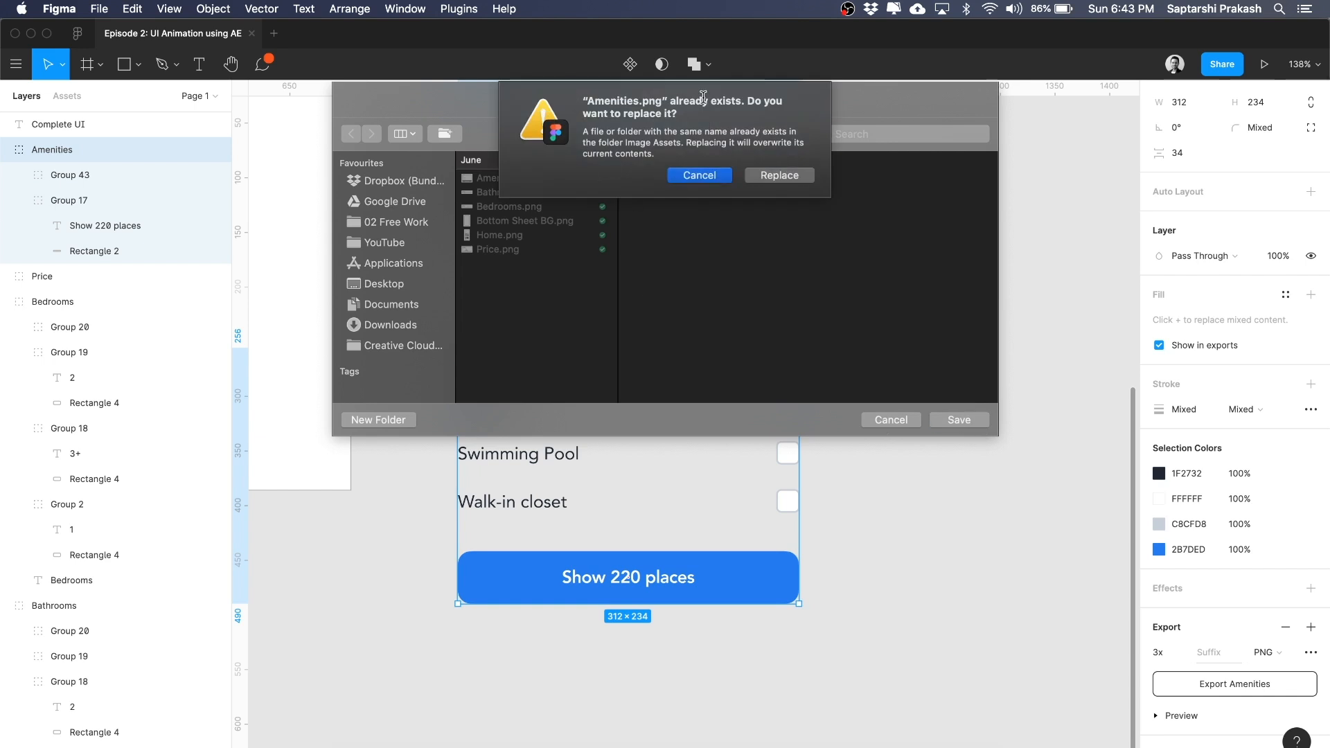
click(774, 177)
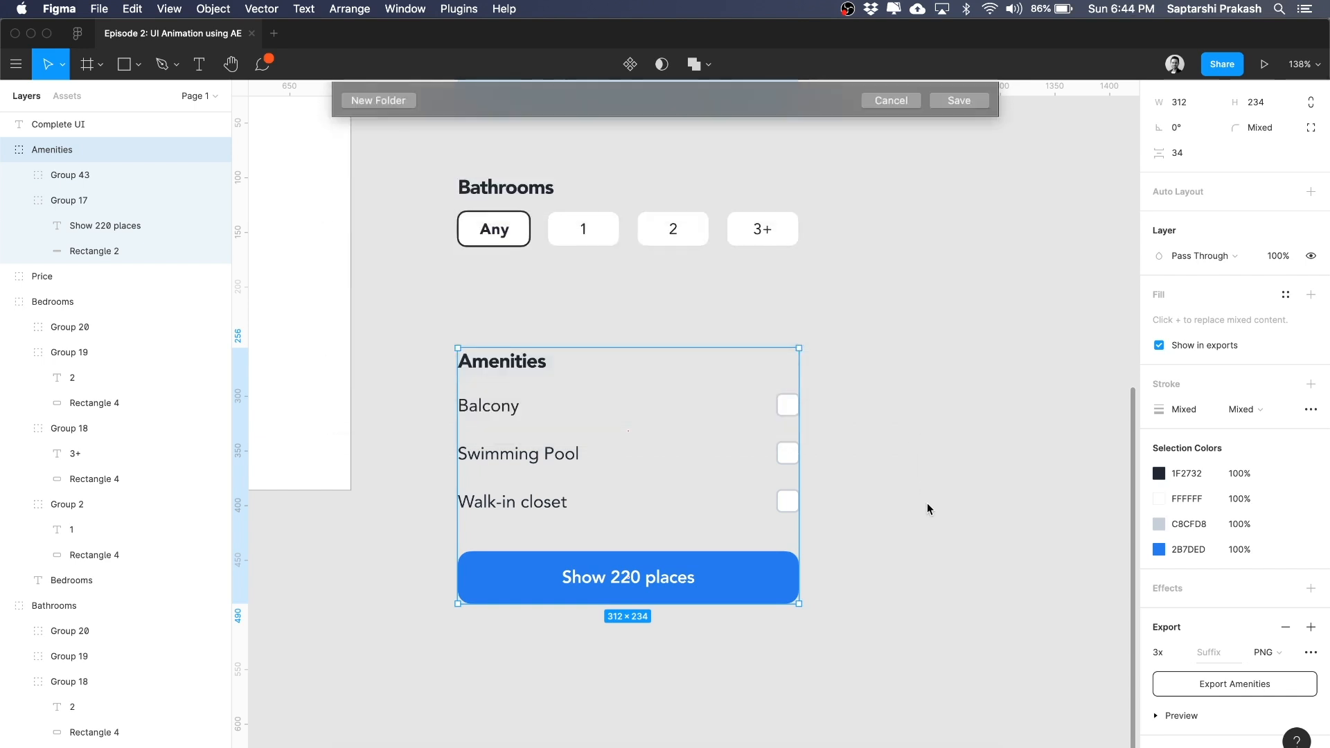
click(931, 526)
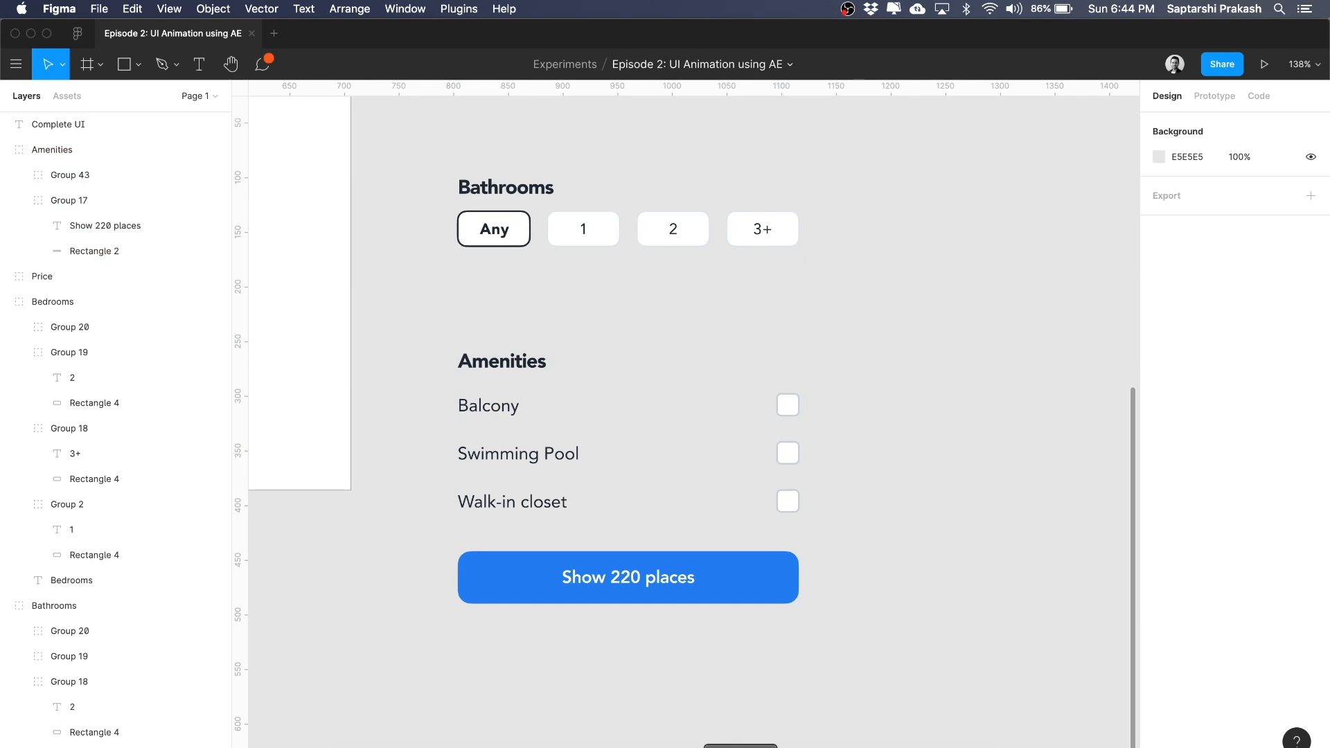
- Switch to After Effects, check the updated Amenities image in the composition, and scrub back to 0:00:00:00
key(super+Tab)
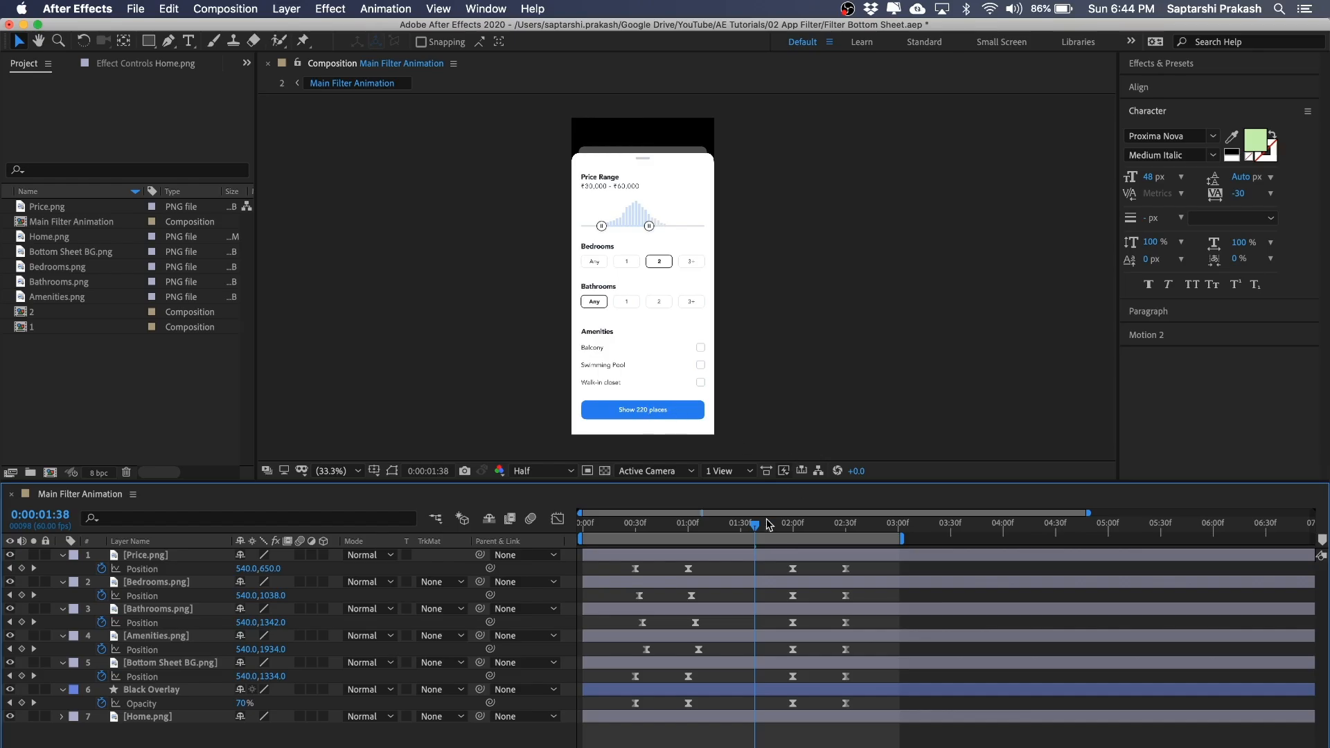
click(732, 682)
drag(645, 534, 583, 525)
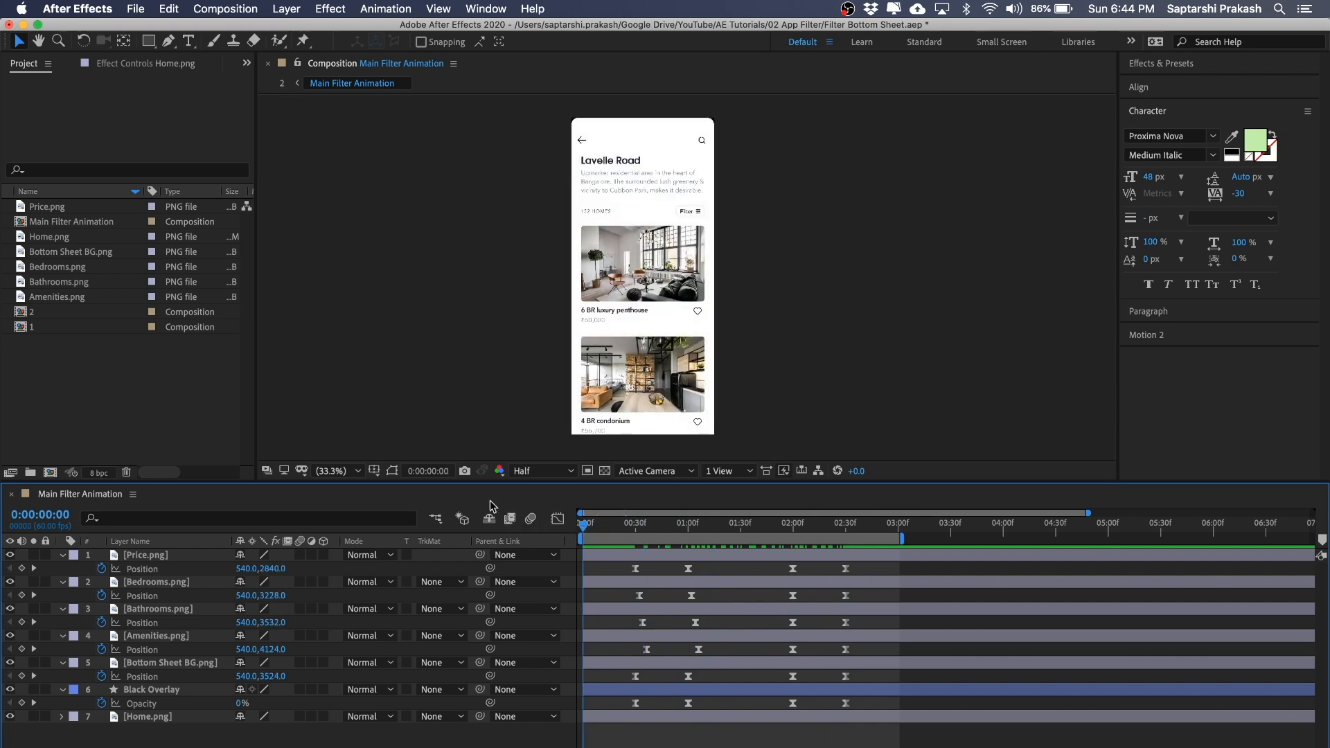
click(414, 306)
click(143, 406)
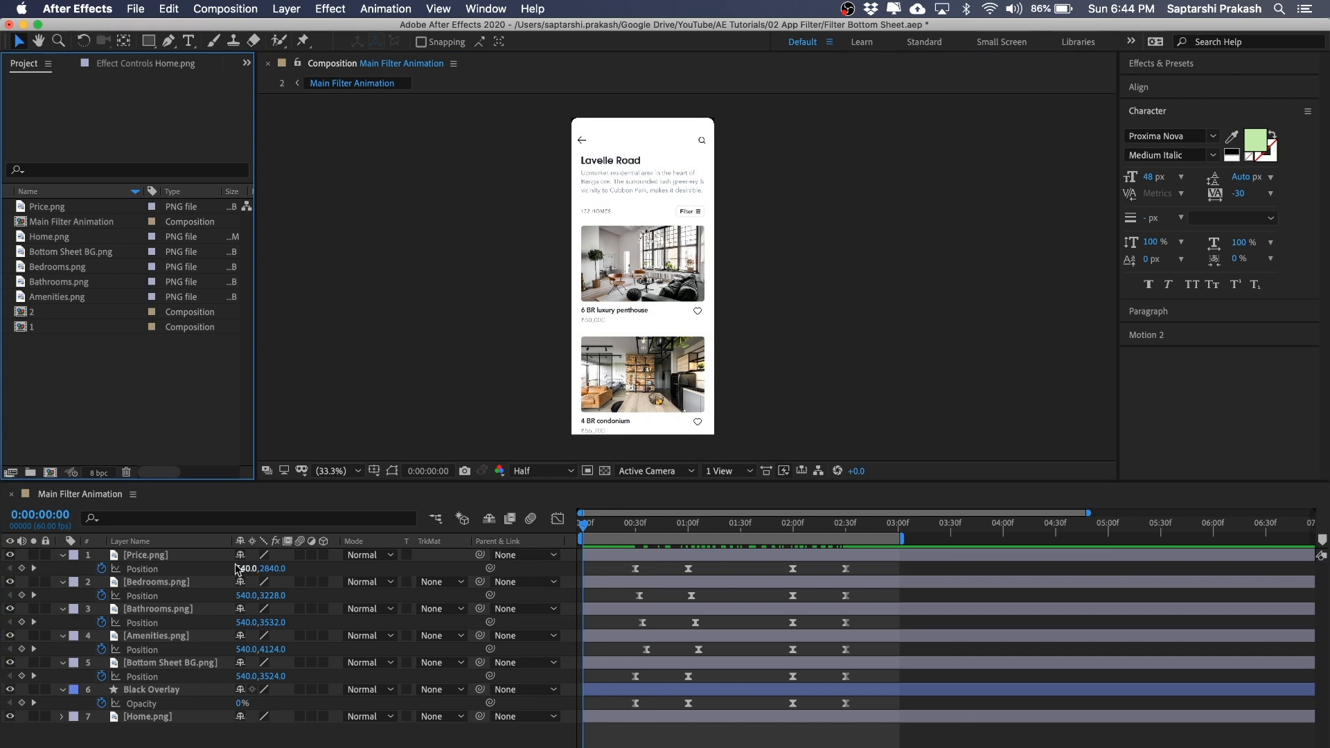
- Set the Main Filter Animation preview resolution to Full and inspect the image quality up close
click(150, 568)
click(154, 557)
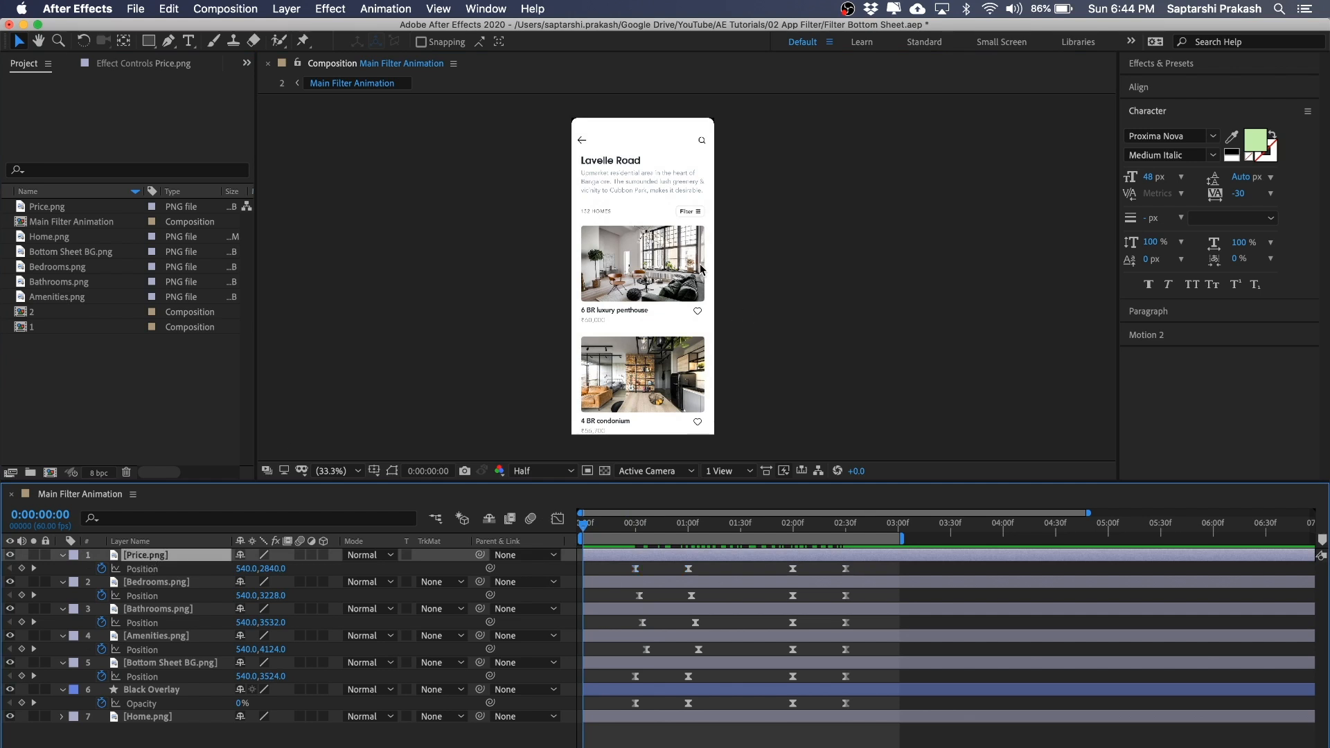
click(547, 471)
click(547, 511)
scroll(724, 235, down, 2)
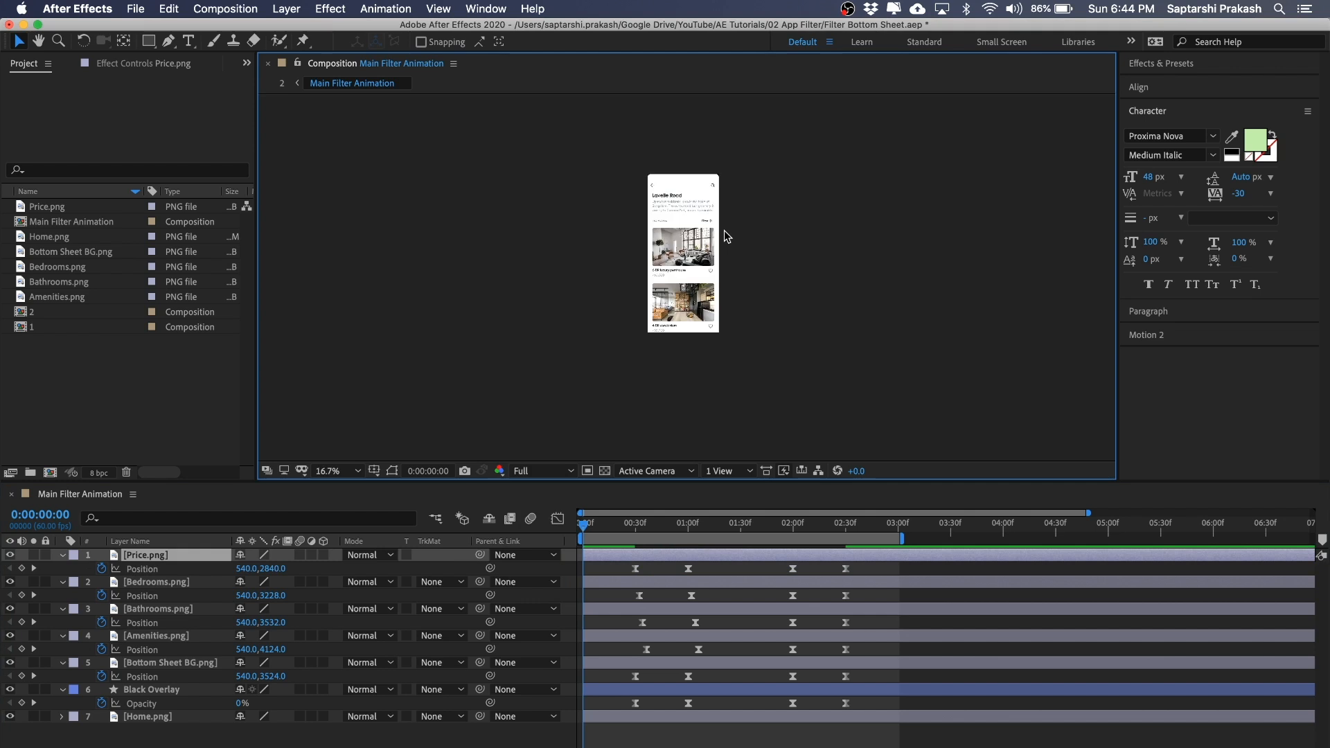
scroll(725, 236, up, 5)
scroll(725, 230, down, 3)
- Reveal the Home.png layer's Scale property and enlarge it to 436% at the first frame
click(142, 689)
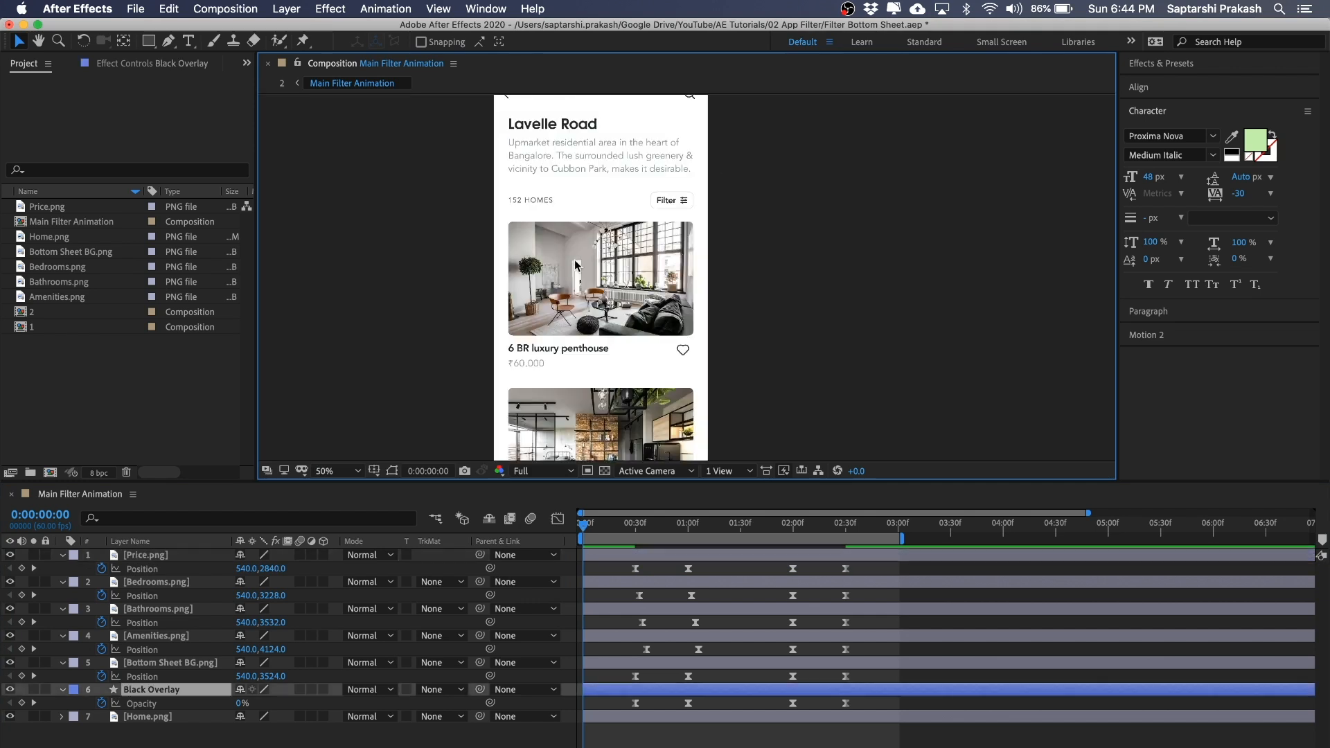
click(159, 716)
key(s)
drag(269, 730, 502, 712)
drag(597, 377, 596, 230)
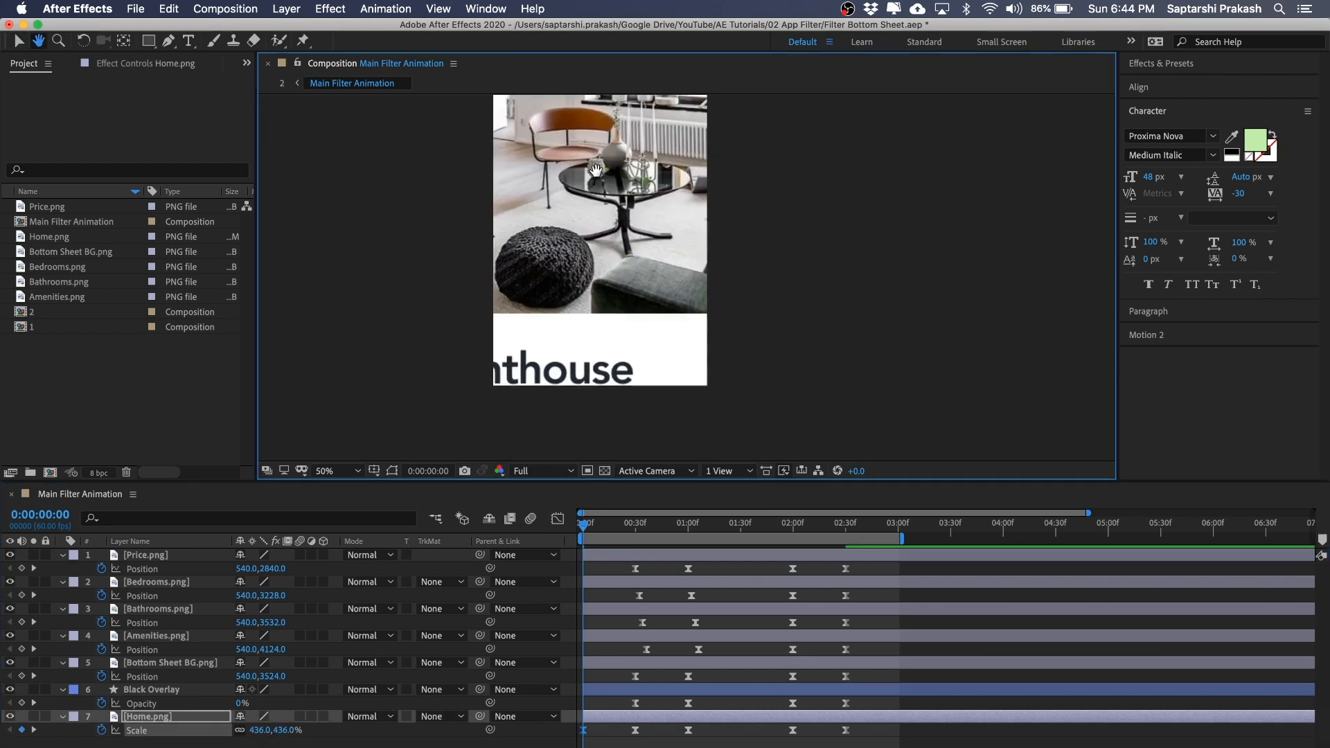
drag(596, 325, 596, 310)
- Increase the Home.png layer's scale to 761% and inspect the enlarged image and text
drag(261, 732, 486, 719)
drag(642, 302, 645, 142)
drag(626, 351, 647, 154)
drag(600, 215, 606, 195)
scroll(605, 194, down, 2)
scroll(606, 194, up, 5)
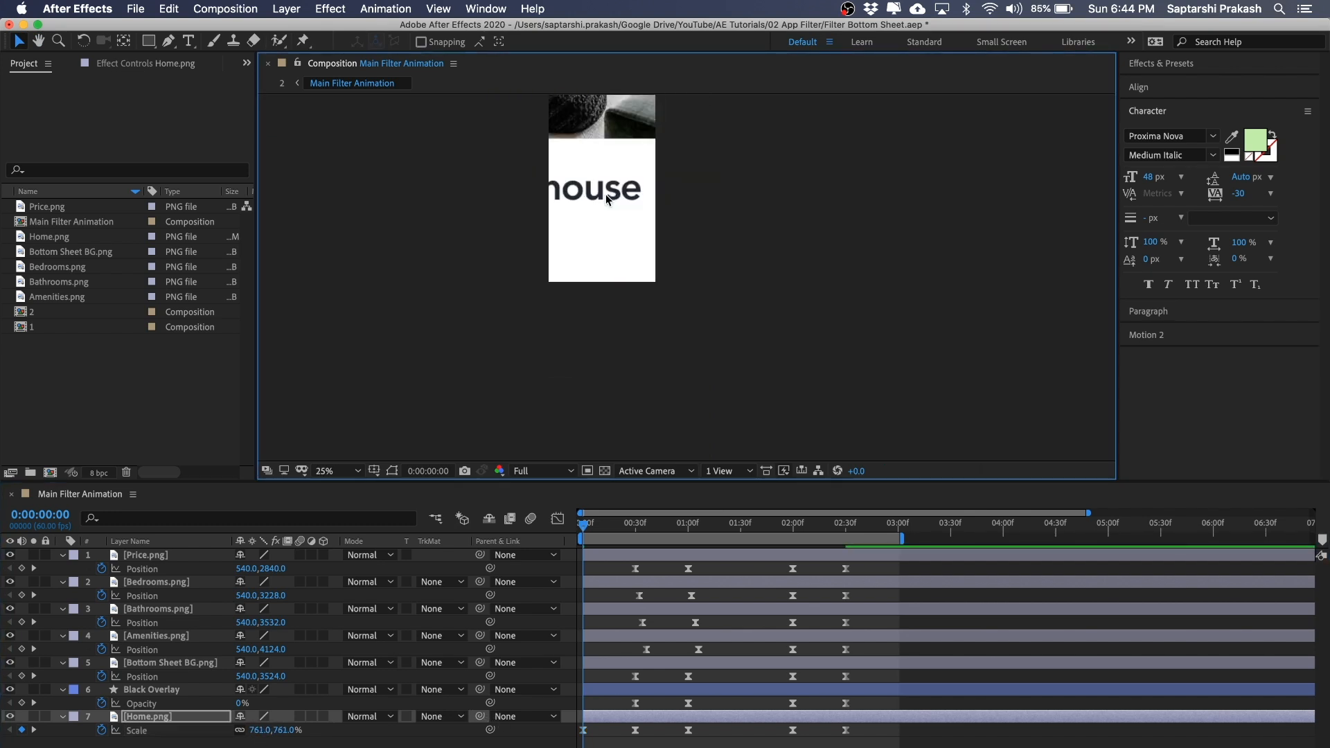
- Check the enlarged Home.png text up close and set the layer's Scale back to 100% at the first frame
scroll(674, 181, down, 4)
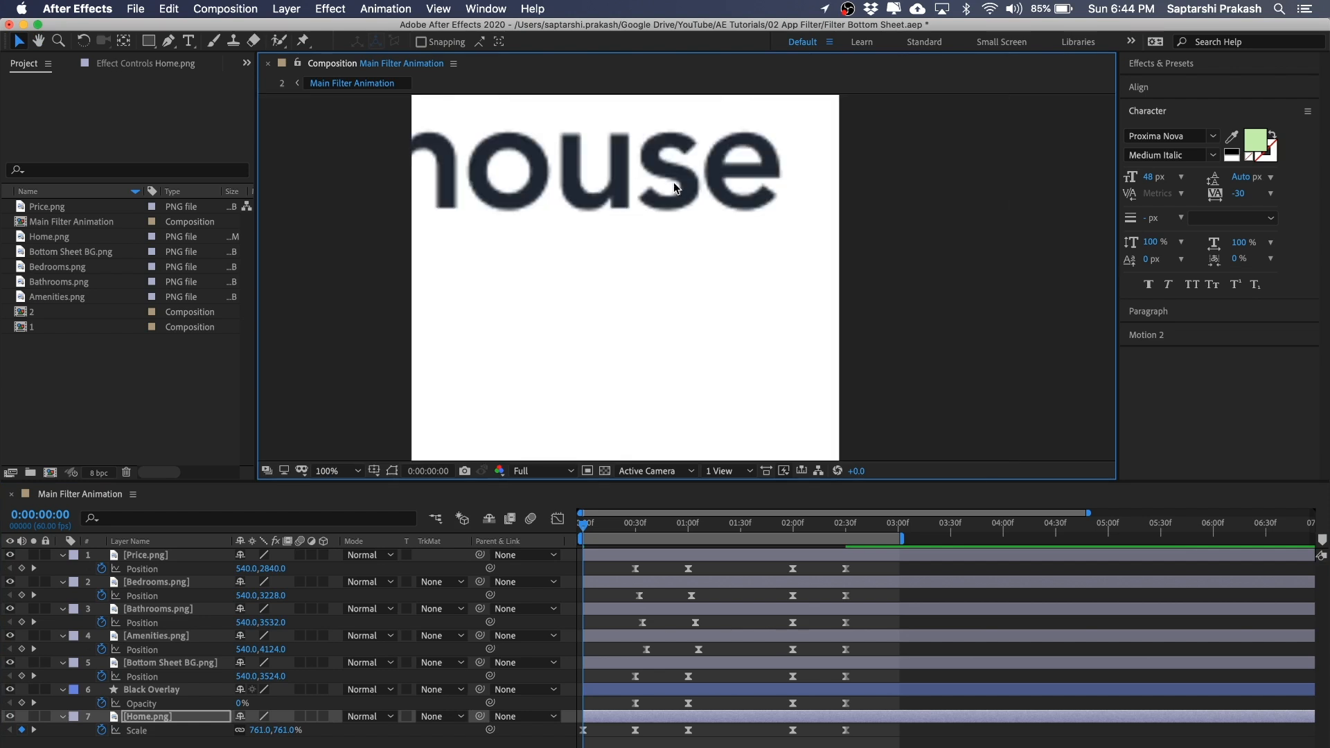
key(h)
drag(790, 137, 767, 300)
key(v)
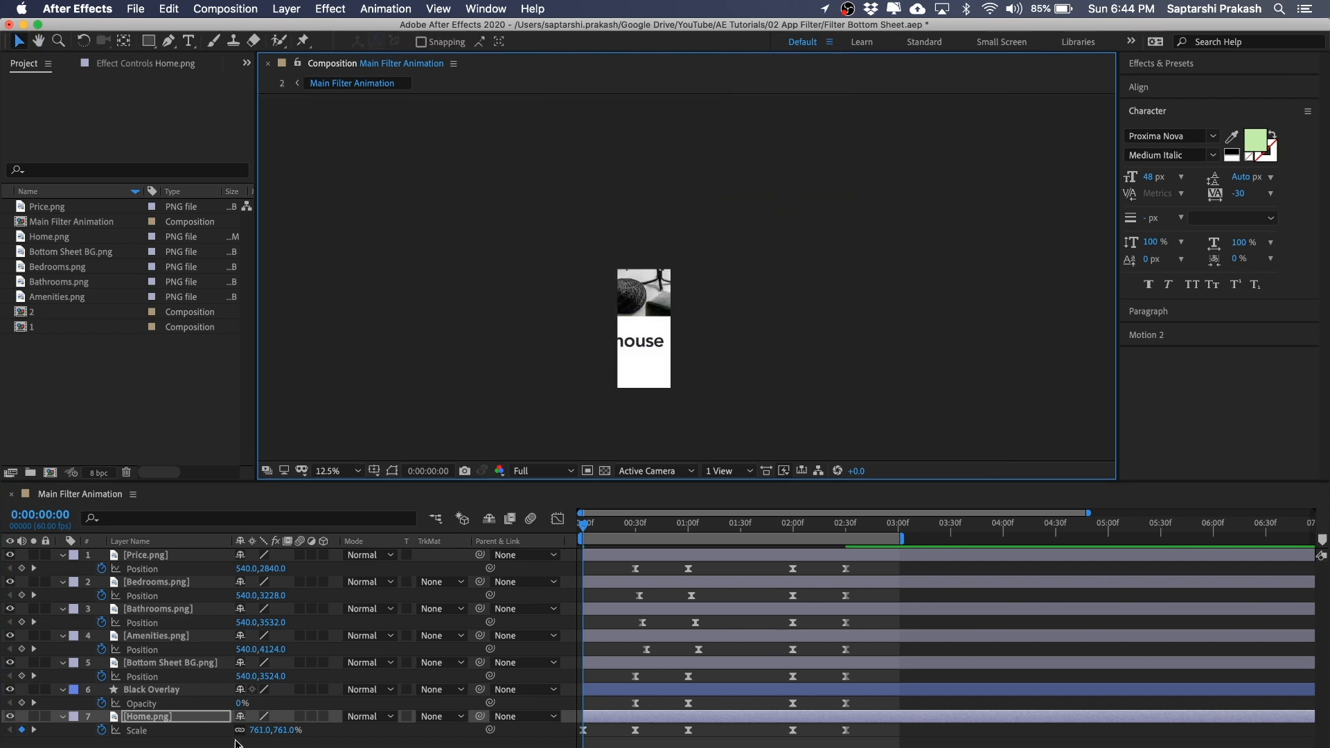
click(262, 731)
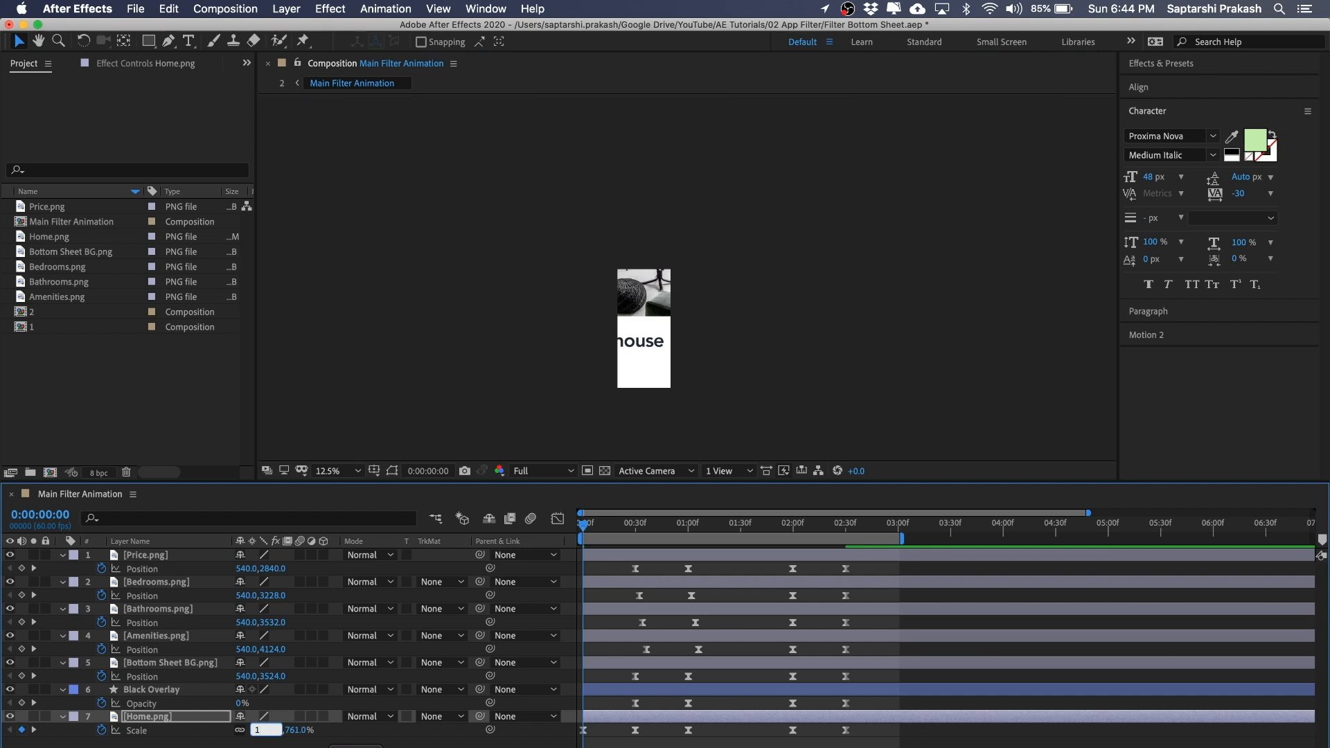
key(Return)
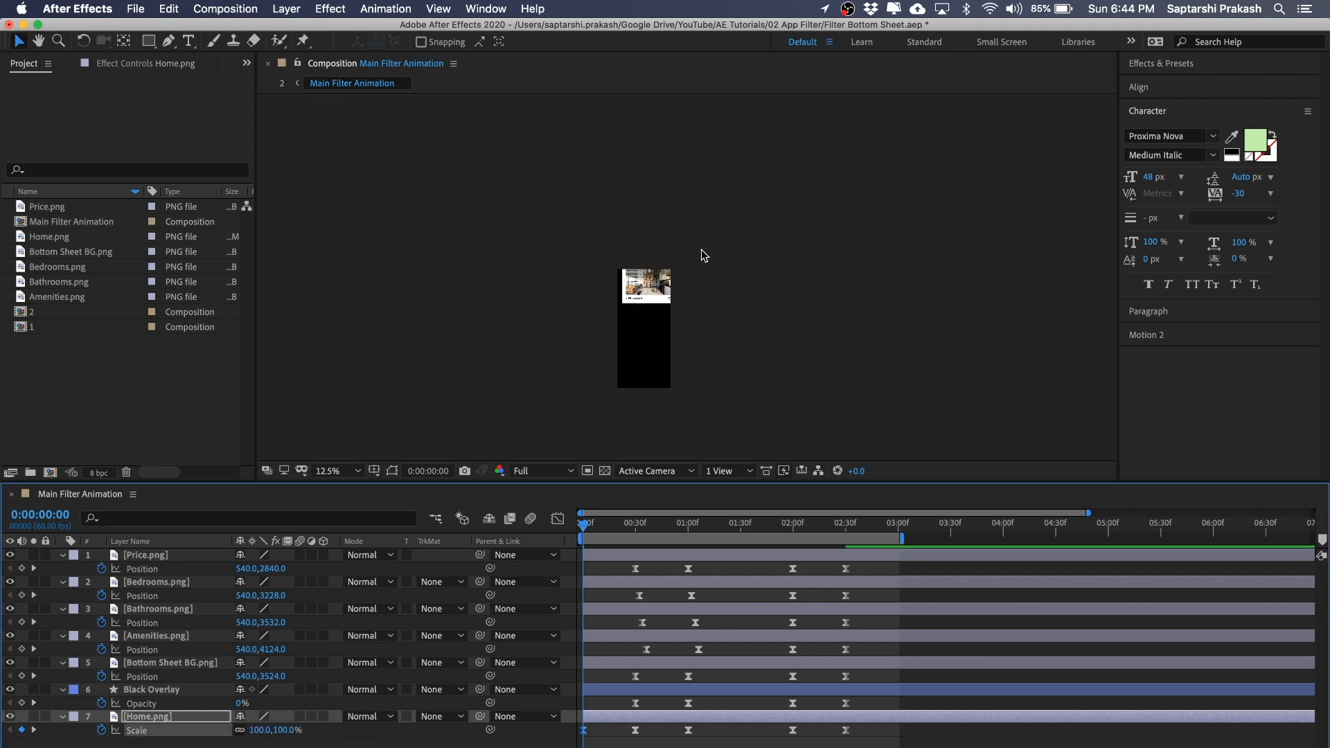
- Center the Home.png layer horizontally and vertically in the Main Filter Animation composition
scroll(708, 286, up, 1)
click(170, 715)
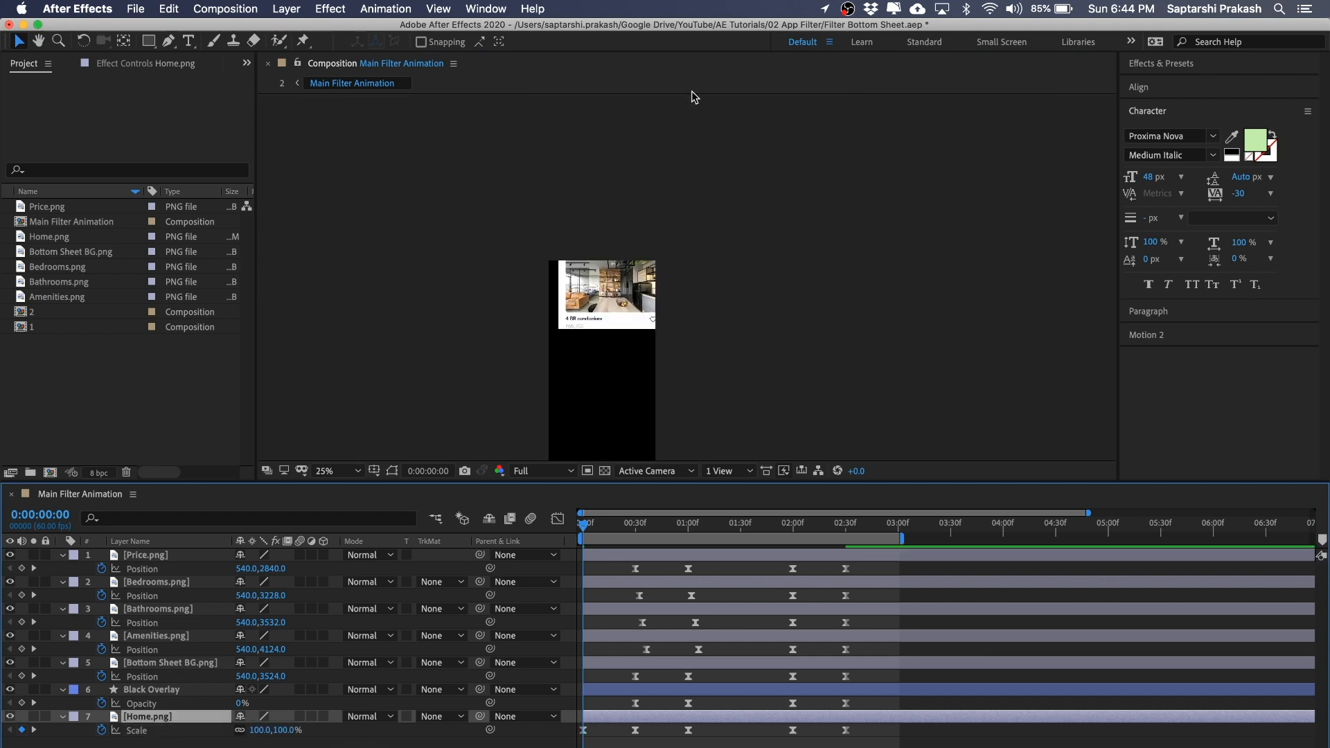
click(1191, 88)
click(1243, 129)
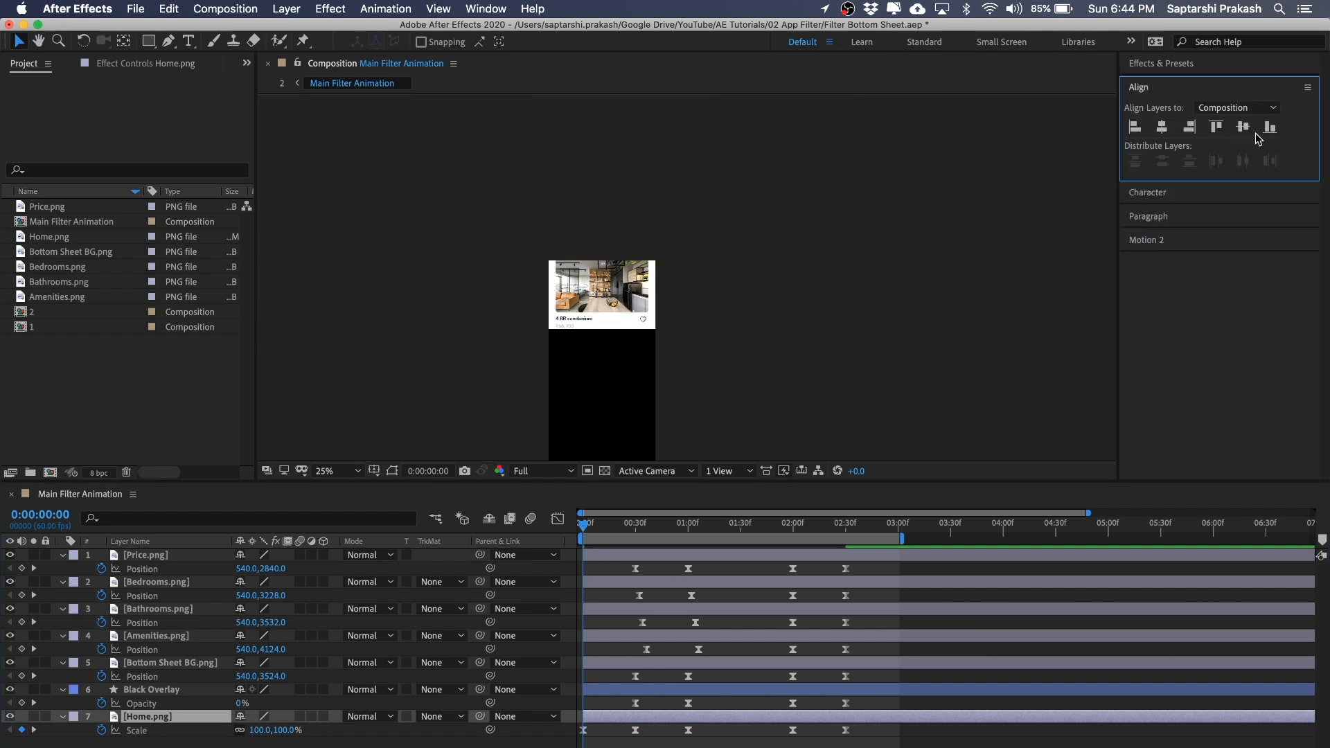
click(1243, 127)
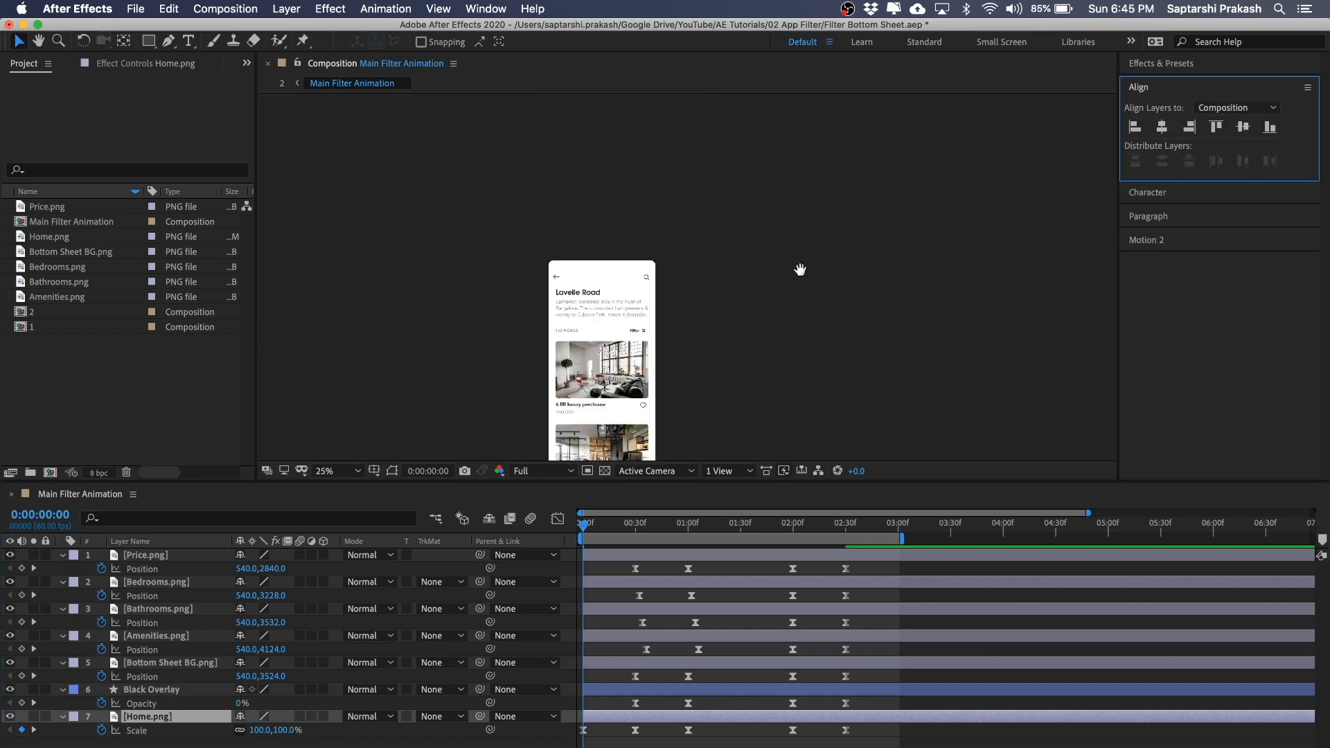
- Examine the sharpness of the Home.png listing images and text at 100% scale
key(h)
key(period)
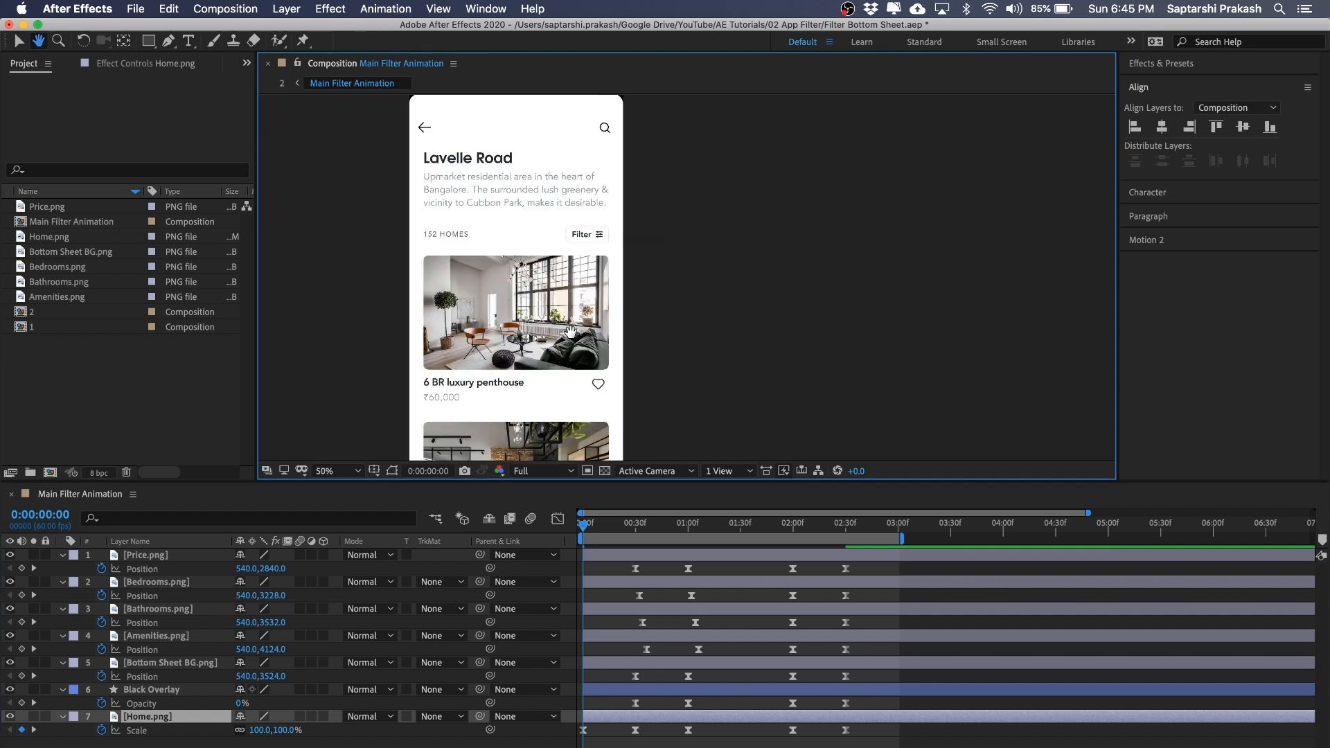
drag(572, 331, 685, 225)
key(v)
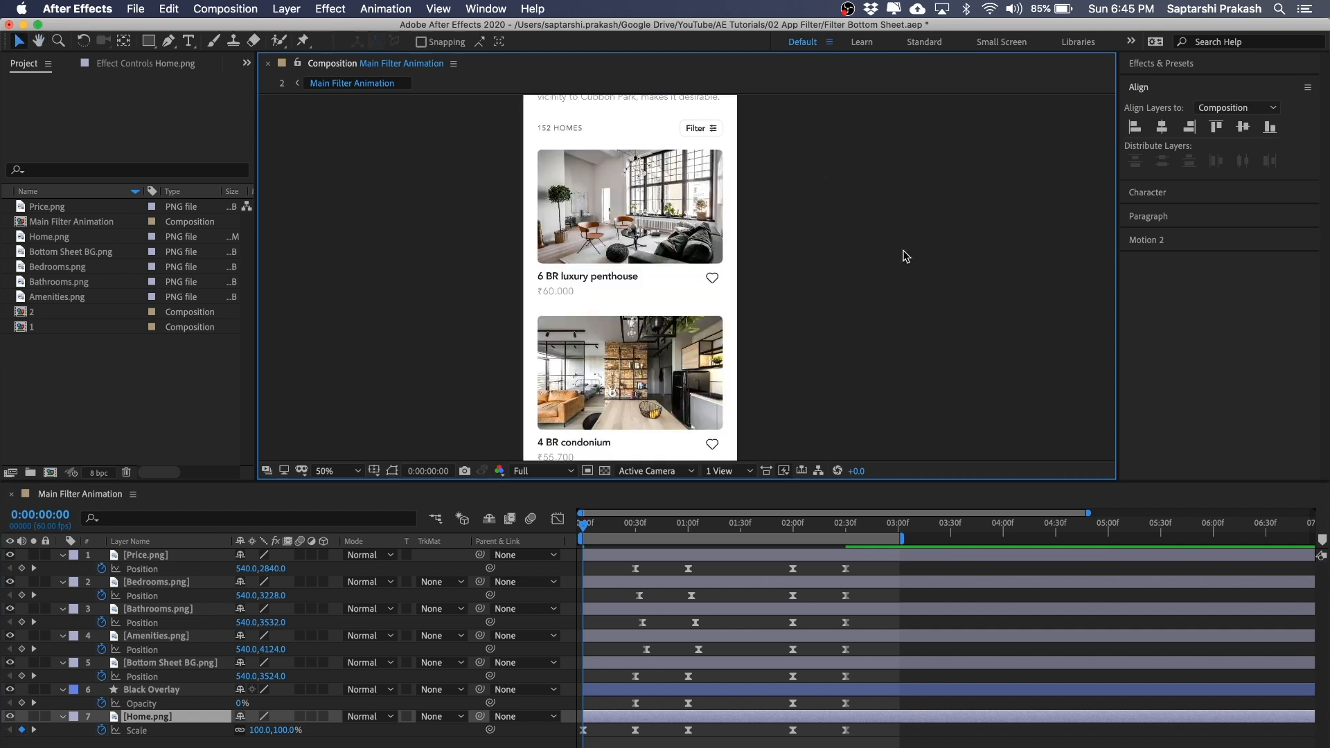
key(comma)
key(period)
drag(904, 236, 884, 270)
key(comma)
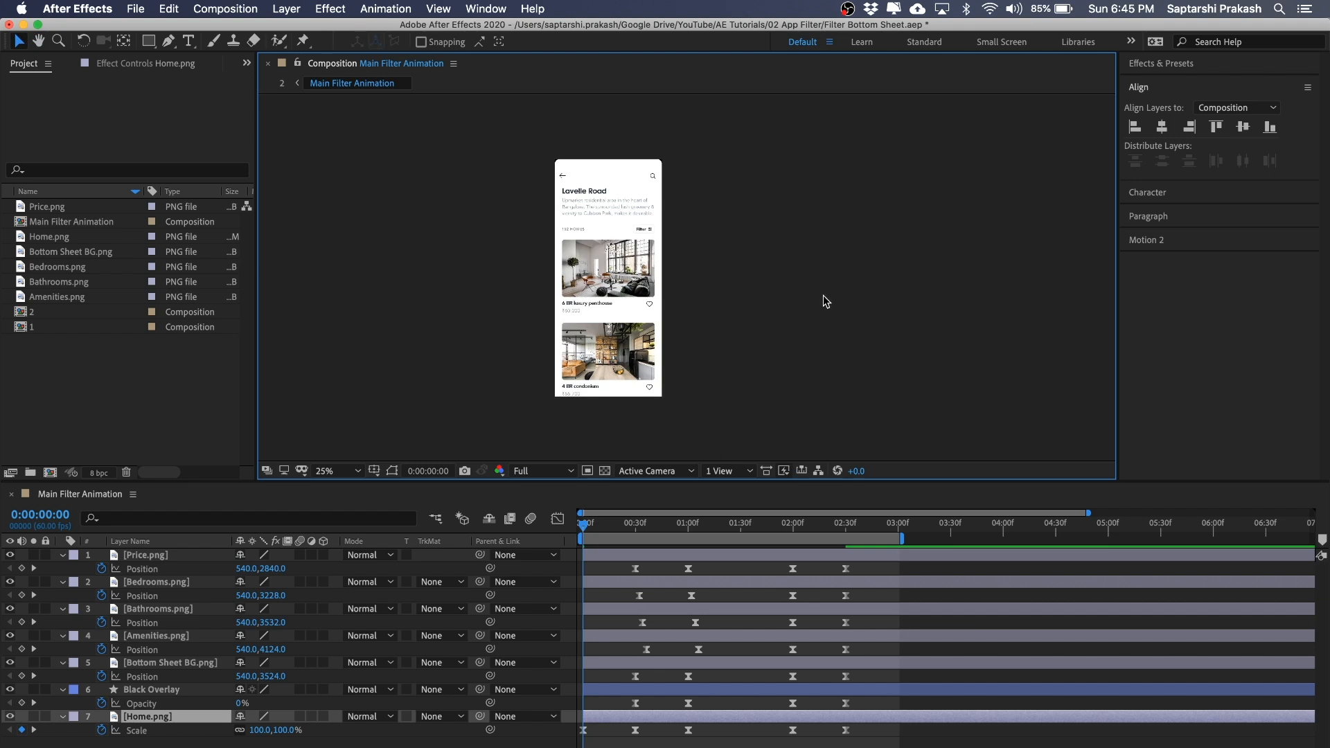
- Highlight the imported footage from Home.png to Amenities.png in the project, then clear the selection
click(63, 312)
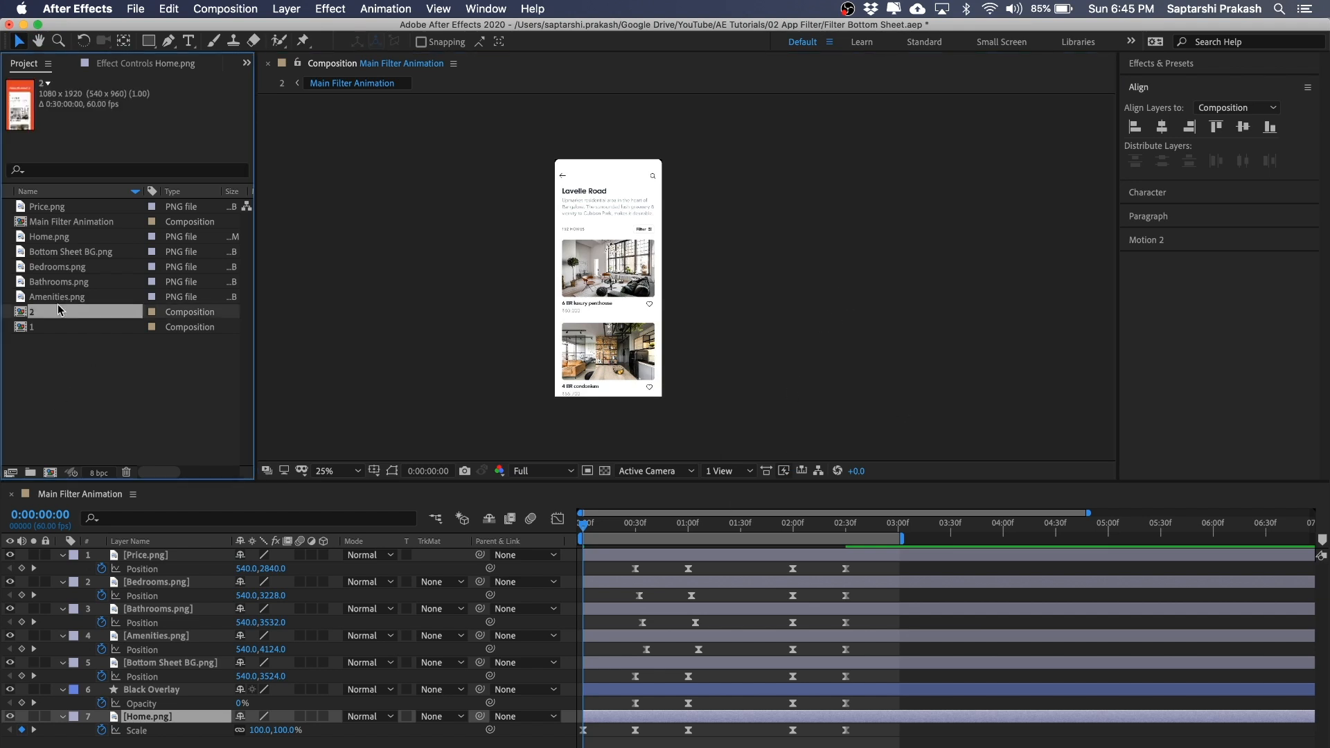
click(59, 297)
shift+click(67, 237)
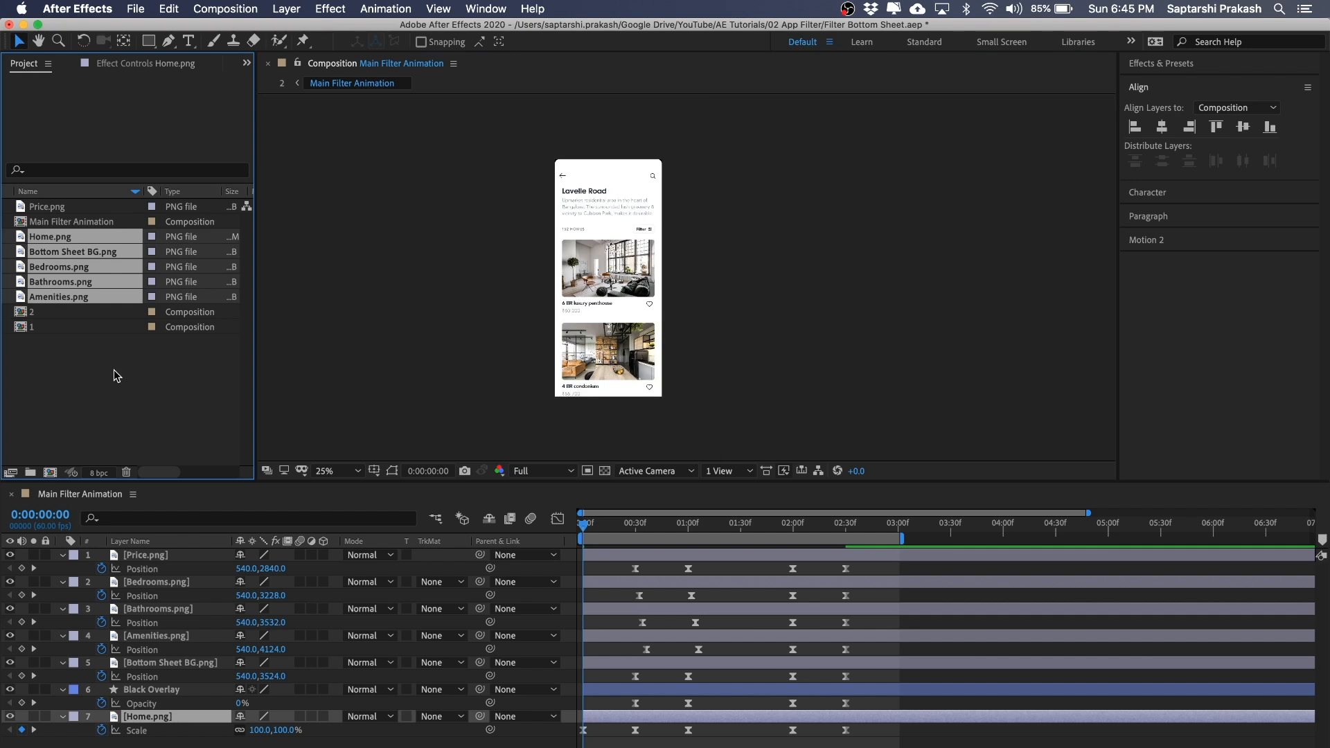
click(130, 400)
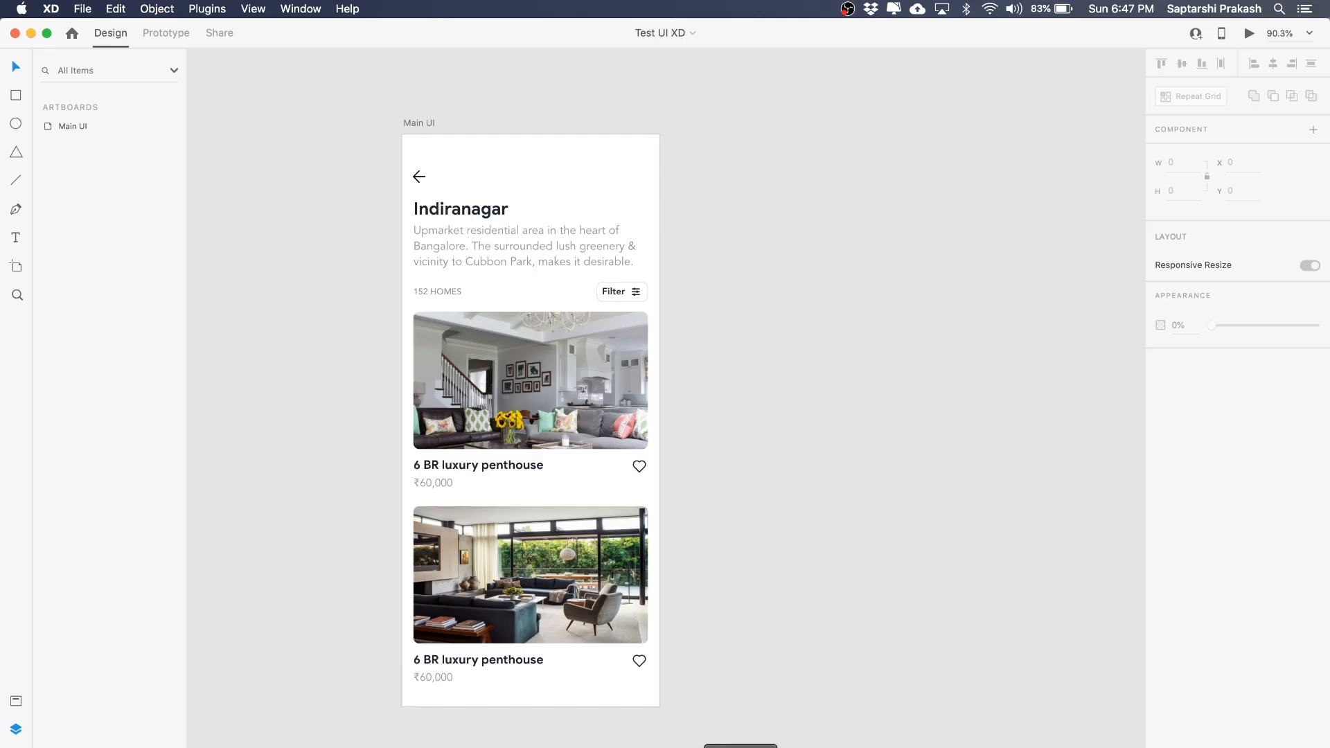
- In Adobe XD, move the Main UI artboard slightly, to about X 487, Y 16
scroll(794, 583, left, 3)
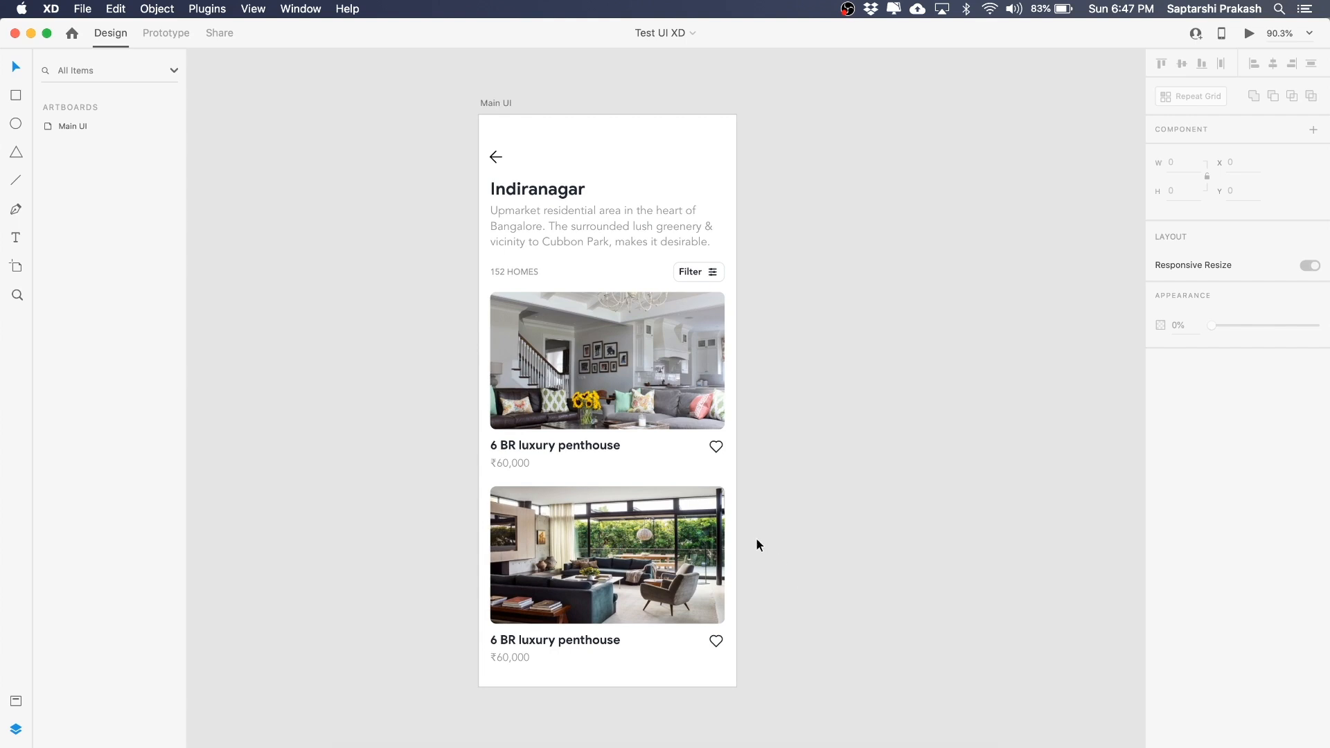
scroll(758, 545, down, 3)
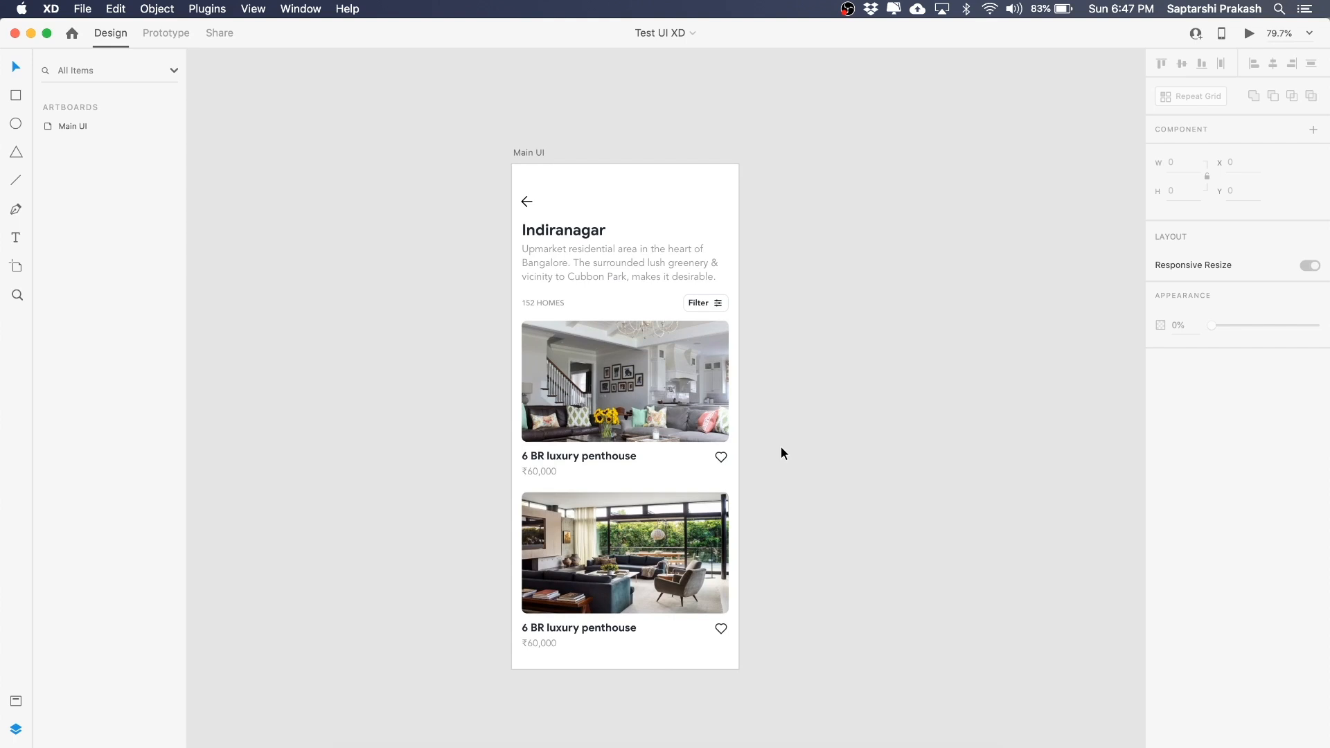
scroll(913, 320, right, 2)
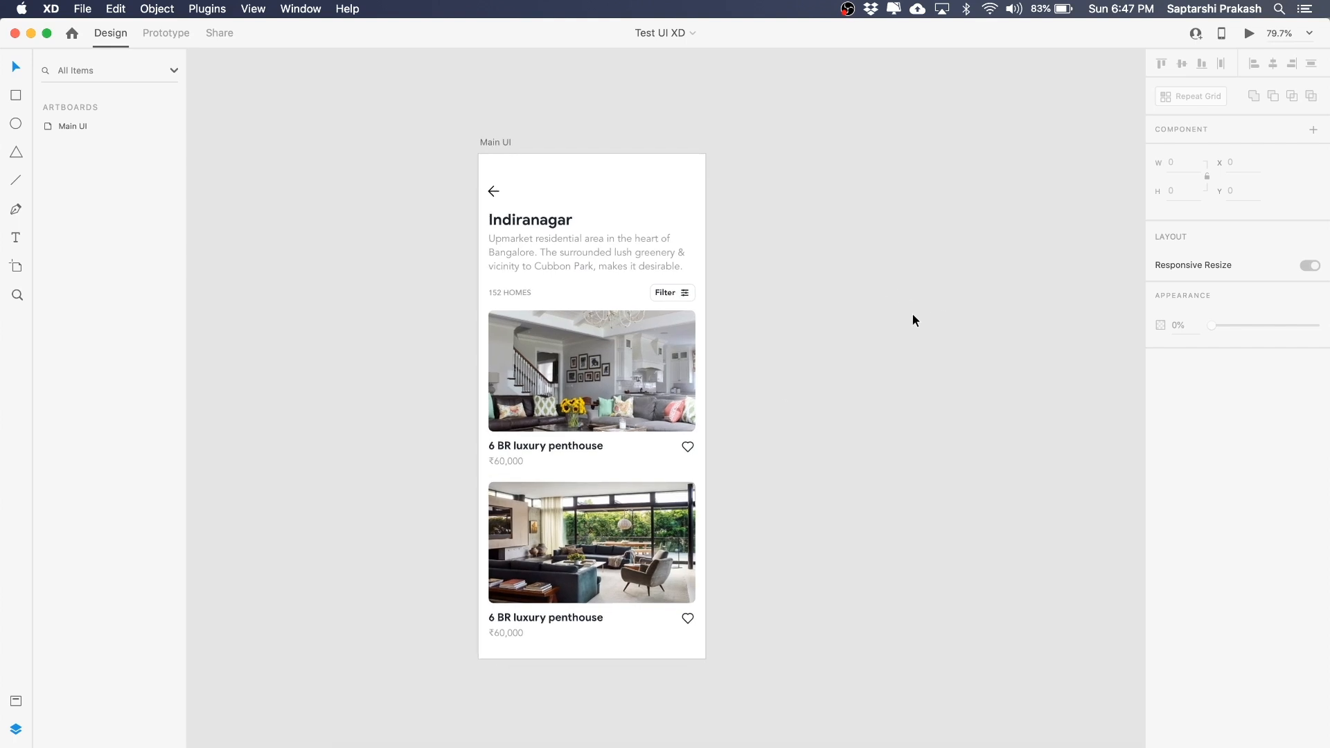
click(683, 373)
click(834, 288)
mouse_move(500, 148)
mouse_down()
mouse_move(529, 102)
mouse_move(526, 144)
mouse_up()
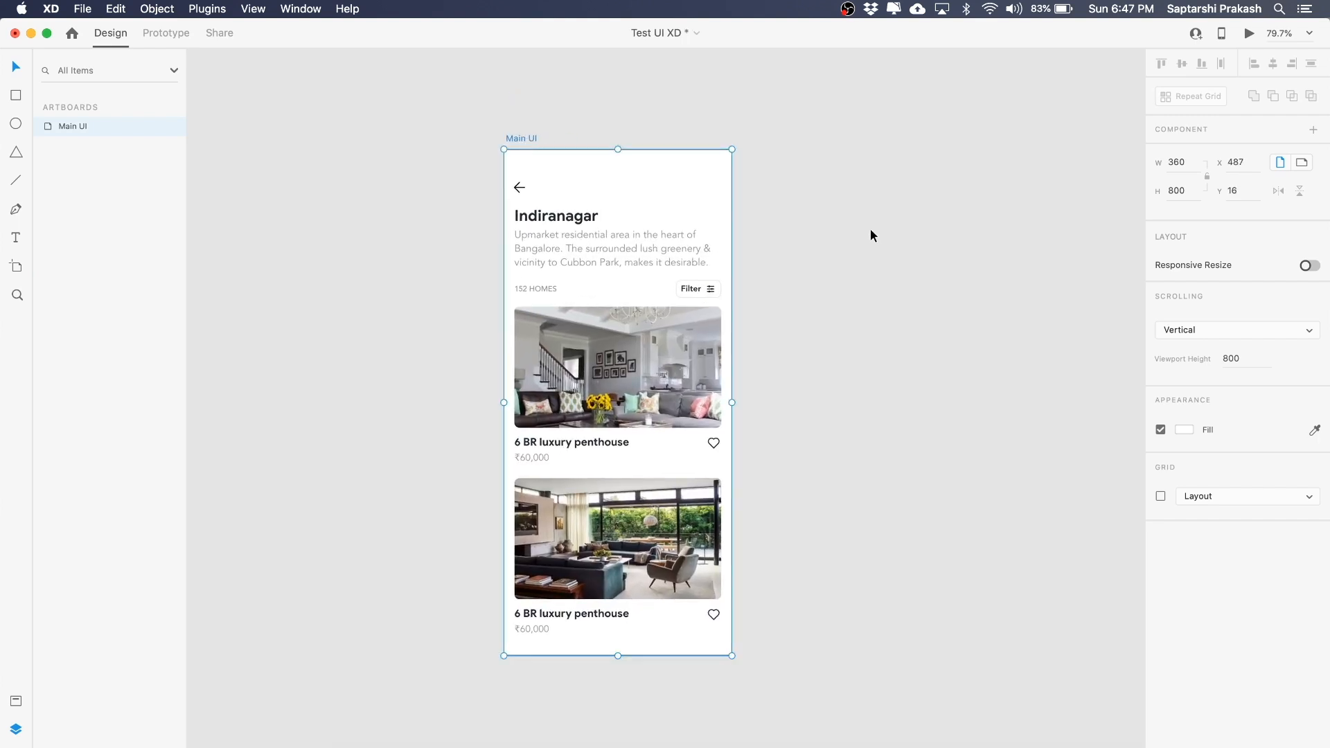
- Examine the header and the two listing images on the Main UI artboard
click(615, 258)
scroll(616, 257, up, 3)
click(600, 368)
scroll(600, 368, down, 3)
click(610, 537)
click(598, 399)
click(691, 179)
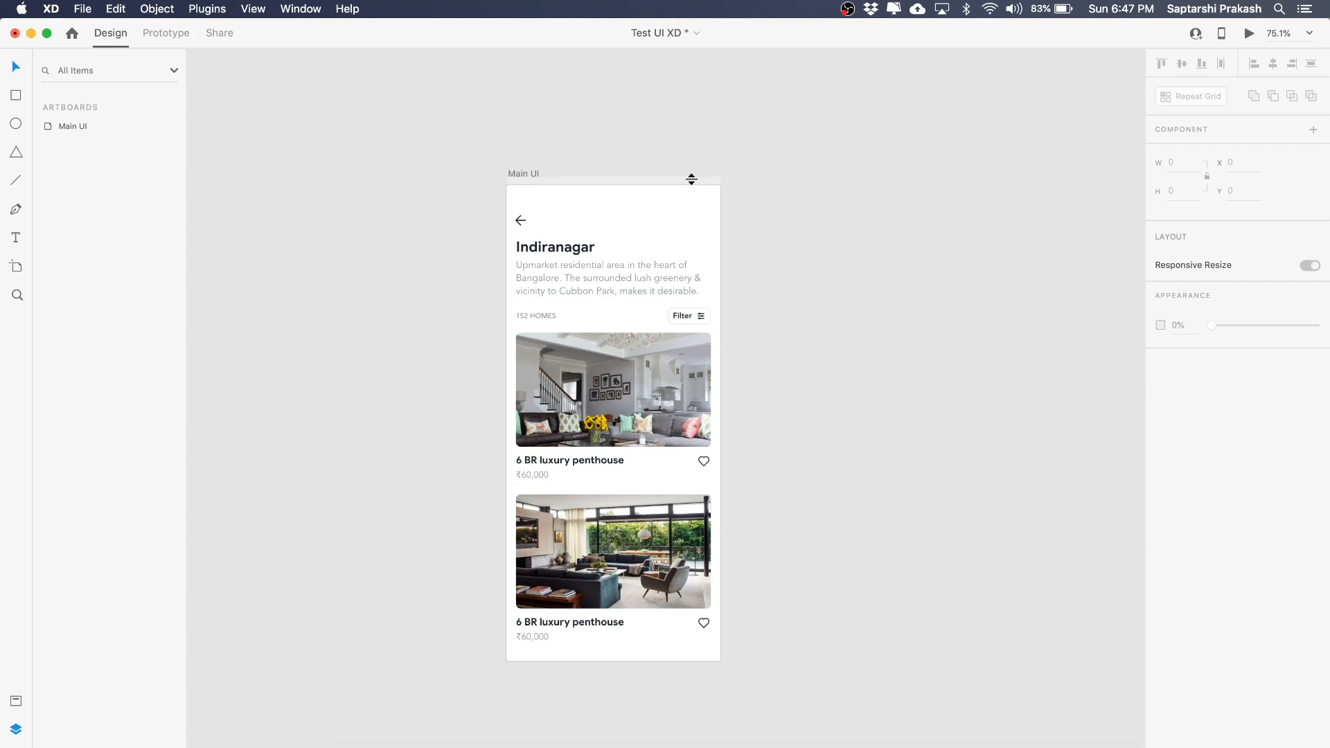
- Try to export the Main UI artboard from XD to After Effects
click(531, 175)
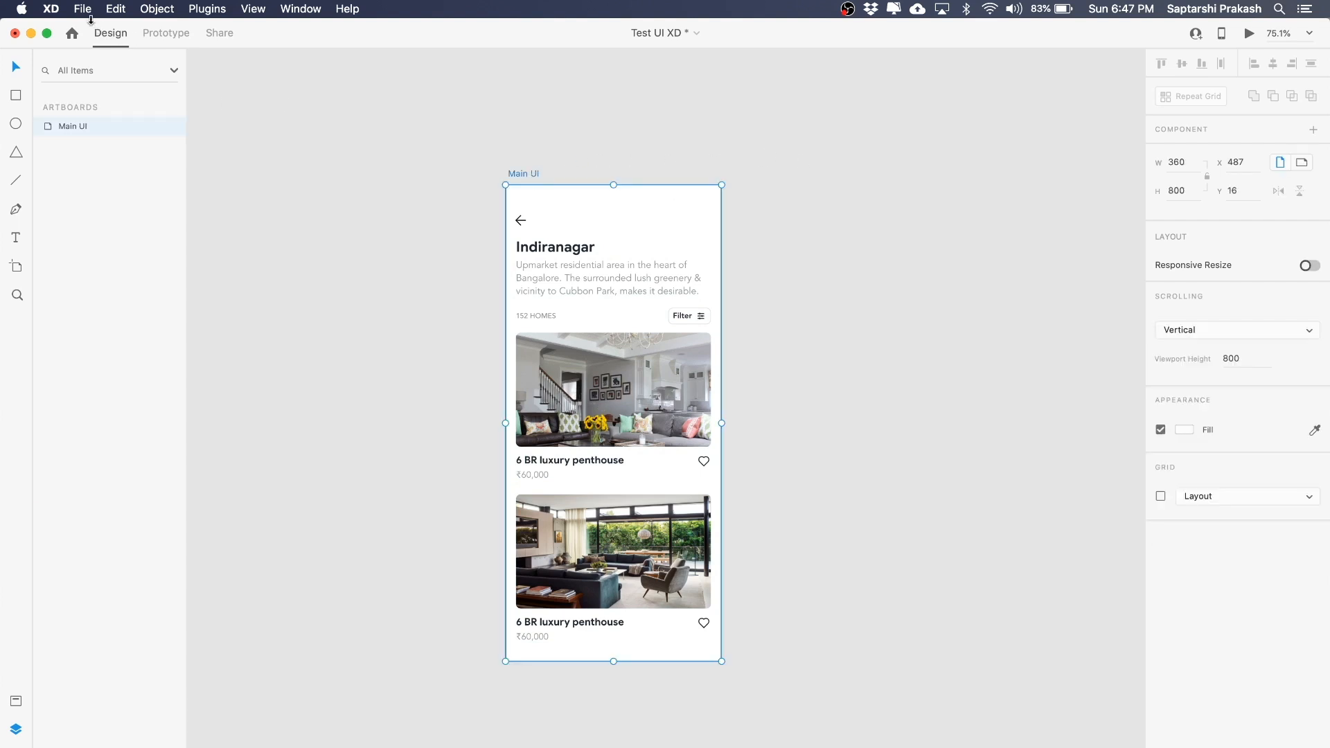
click(87, 11)
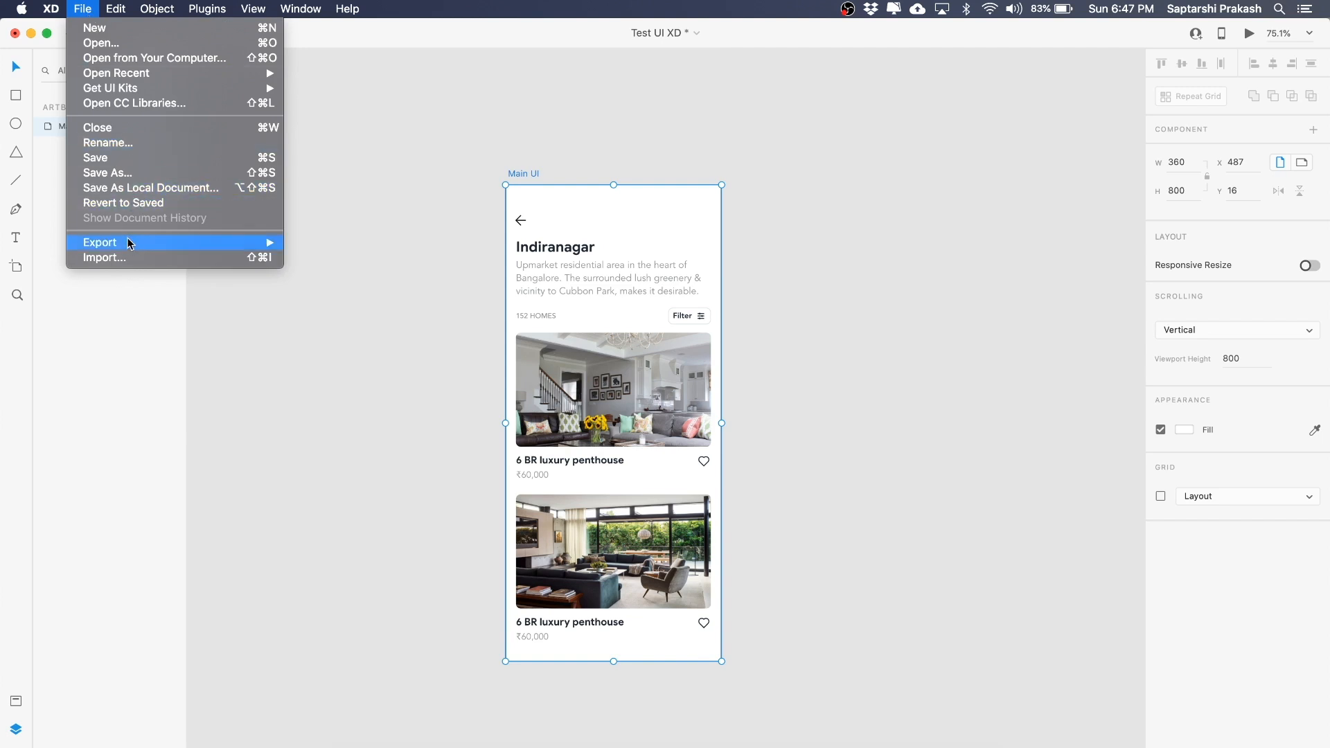
mouse_move(130, 250)
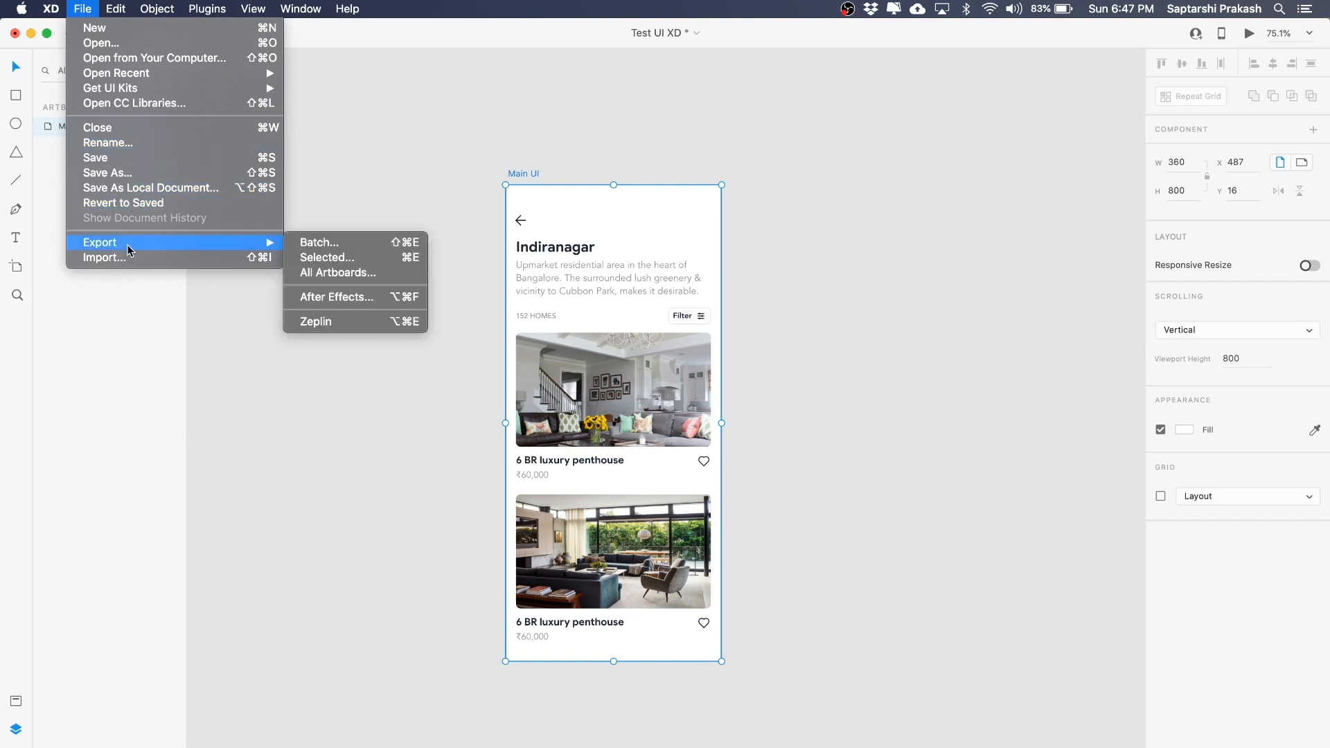
click(354, 296)
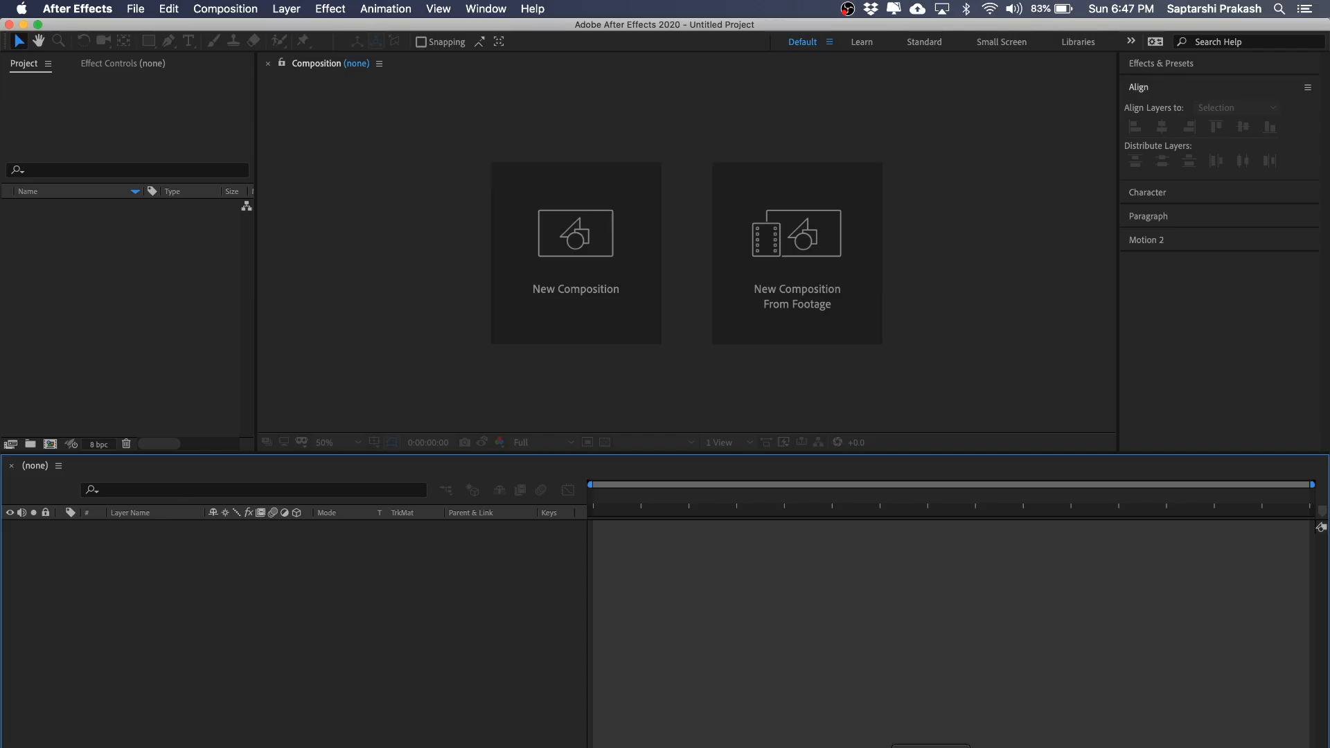
- Return to Adobe XD, select the Main UI artboard and export it to After Effects again
click(745, 747)
click(743, 178)
click(519, 174)
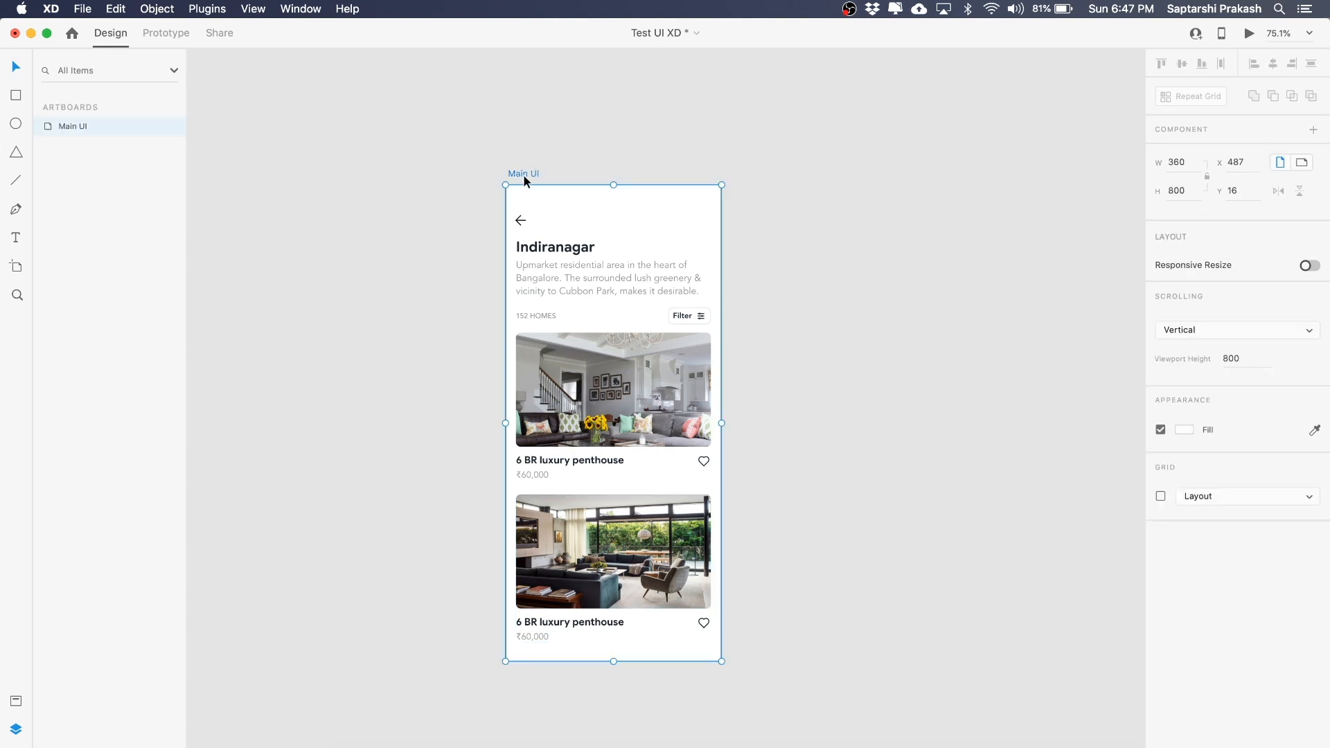
click(82, 8)
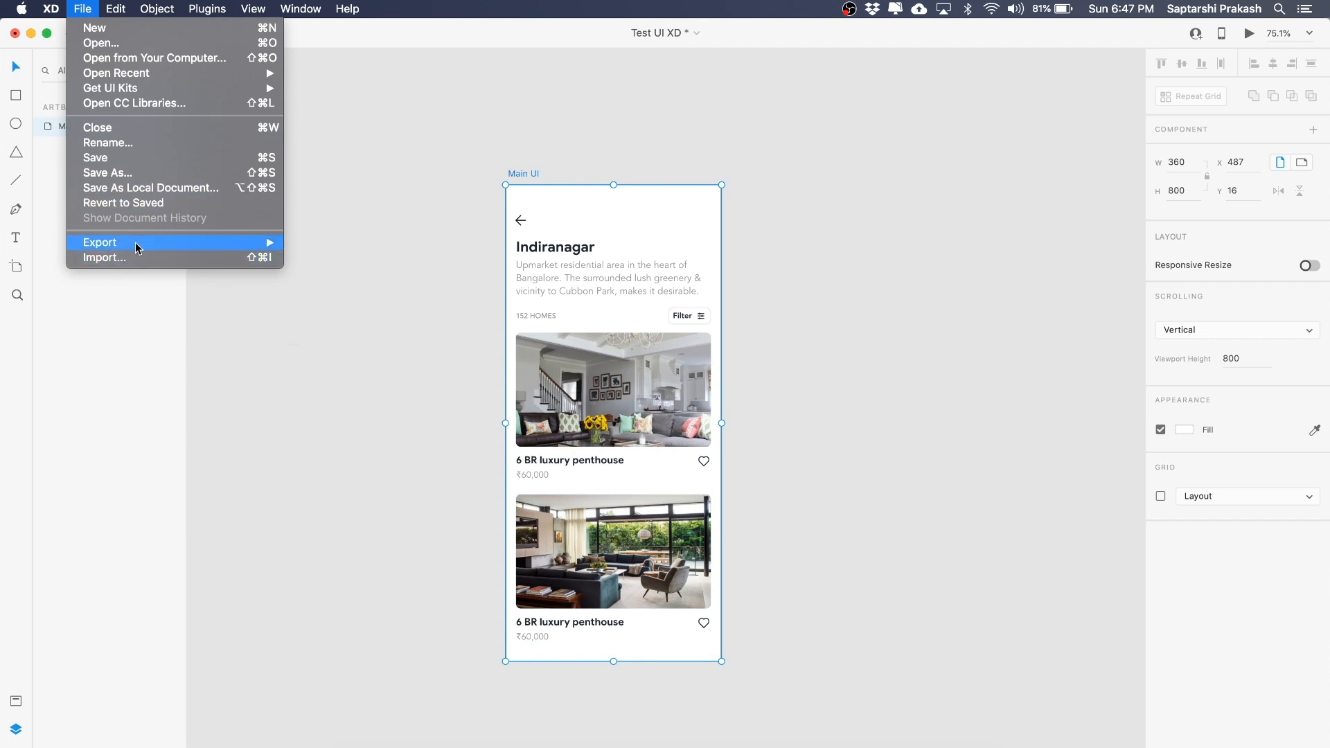
mouse_move(138, 248)
click(347, 299)
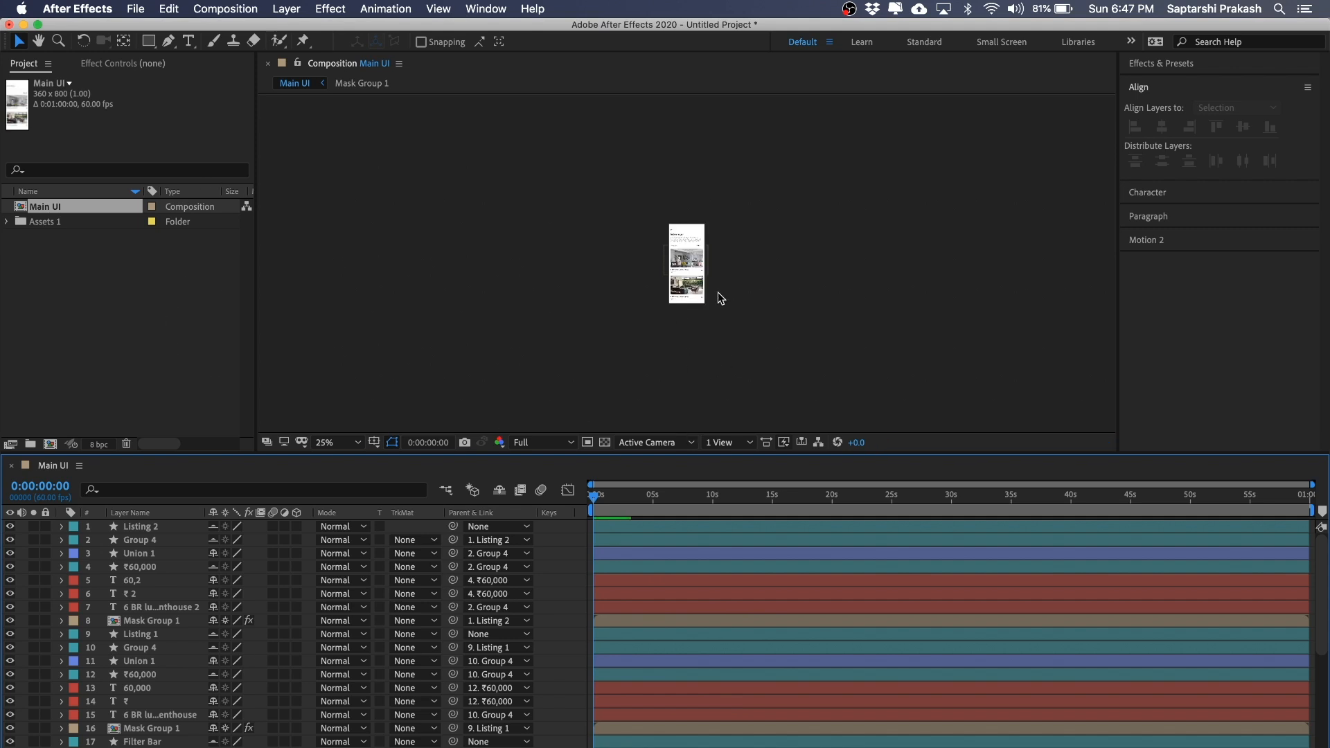
- In After Effects, examine the imported Main UI composition and its Group 4 and Listing 1 layers up close
scroll(718, 257, up, 3)
key(space)
drag(828, 217, 725, 223)
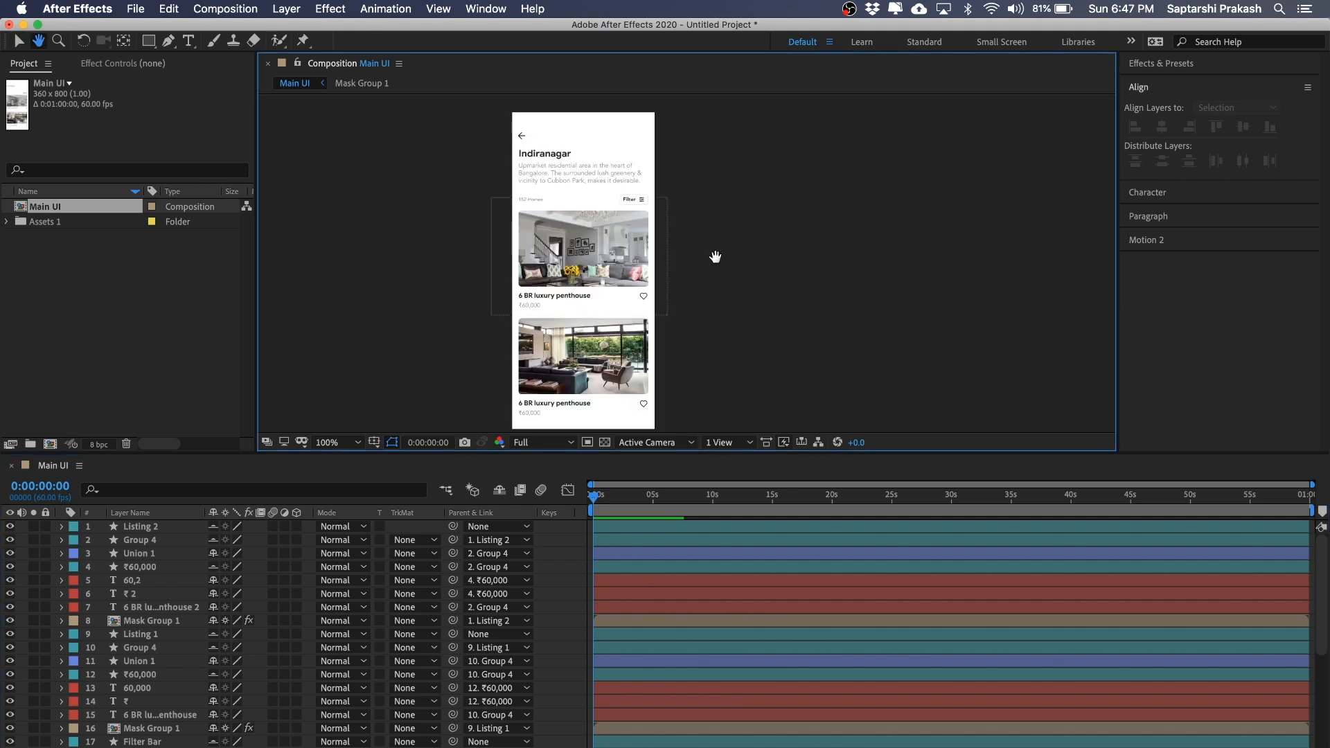
drag(609, 499, 536, 493)
click(592, 347)
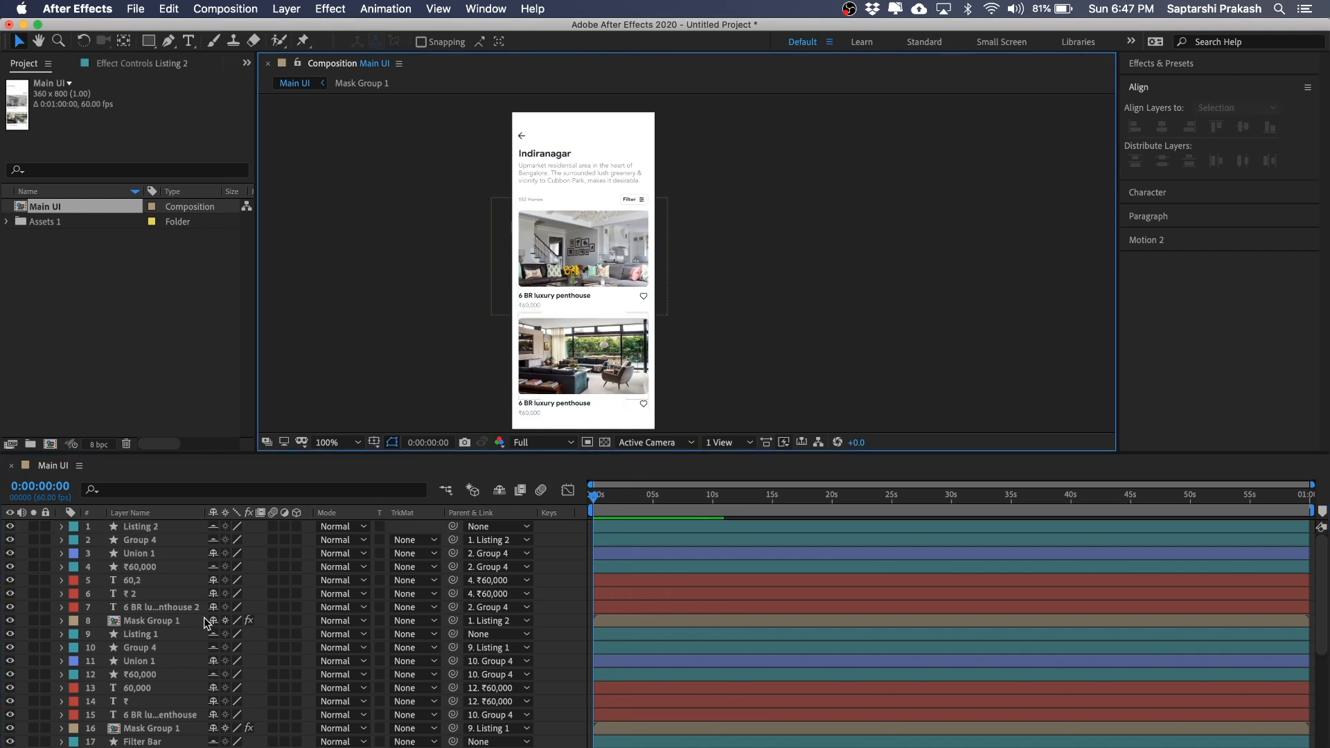
scroll(204, 617, down, 2)
click(194, 607)
scroll(651, 188, up, 1)
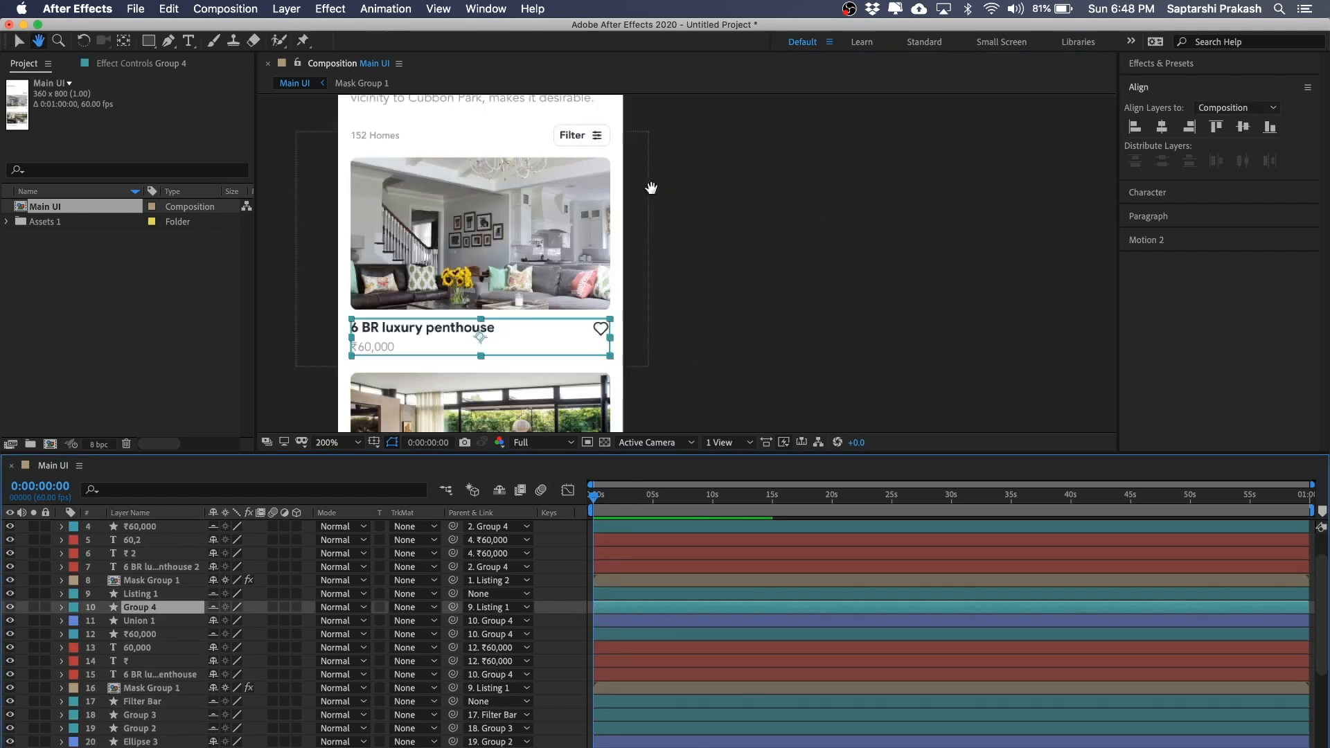
drag(651, 188, 796, 183)
click(896, 276)
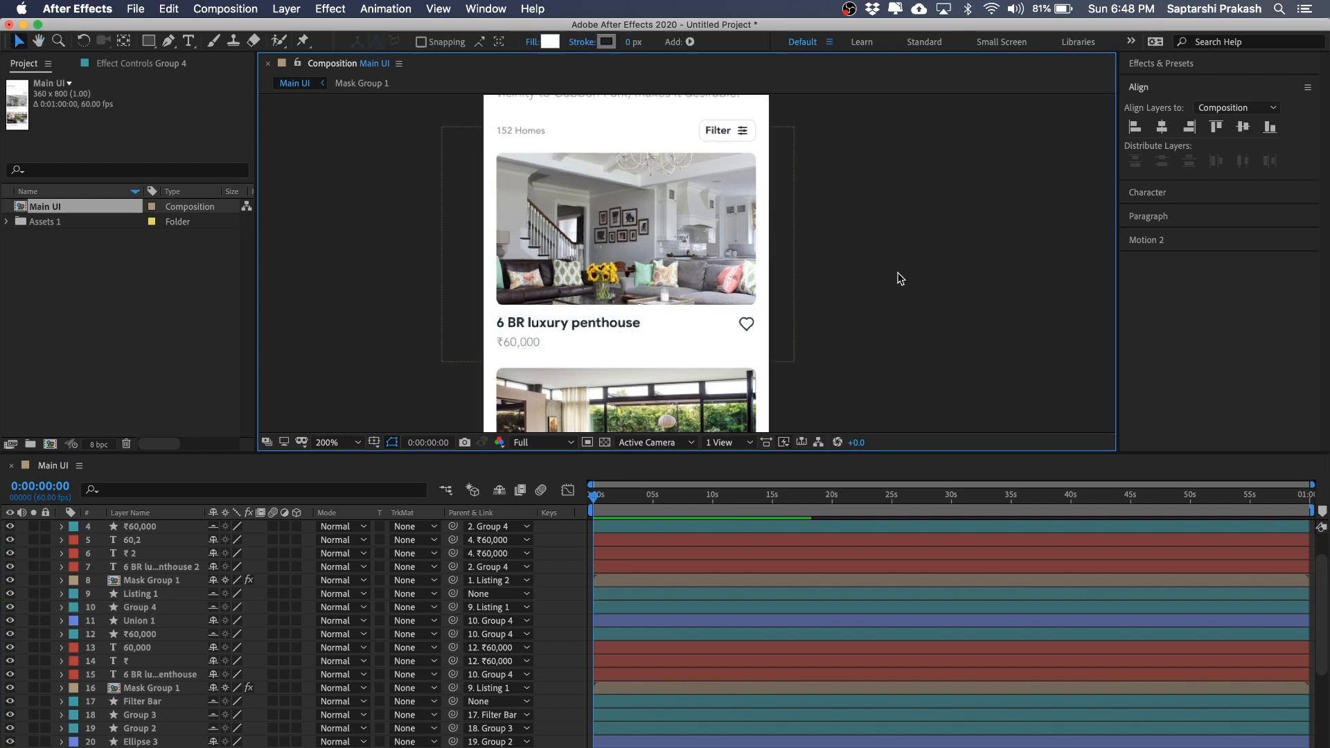
click(557, 322)
scroll(902, 298, down, 2)
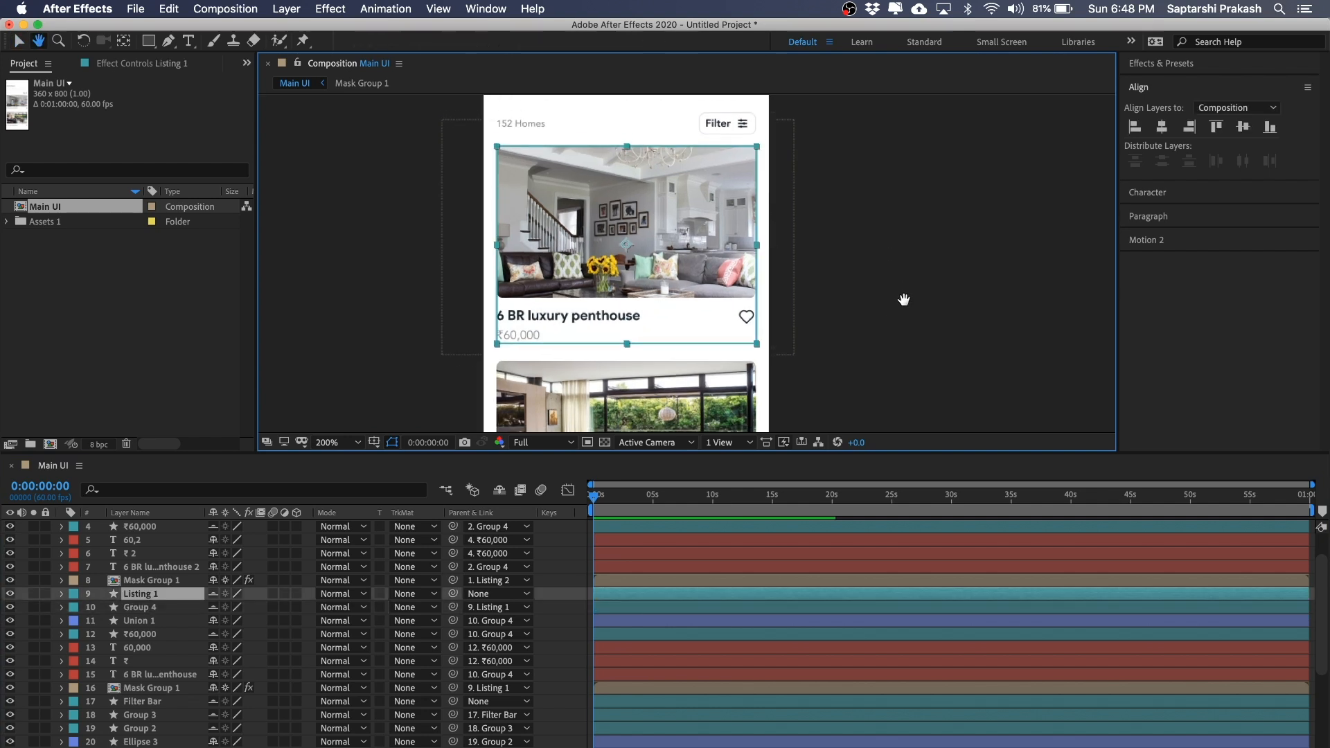
- Use the Type tool to change the first listing's title to "5 BR standardpenthouse"
click(188, 42)
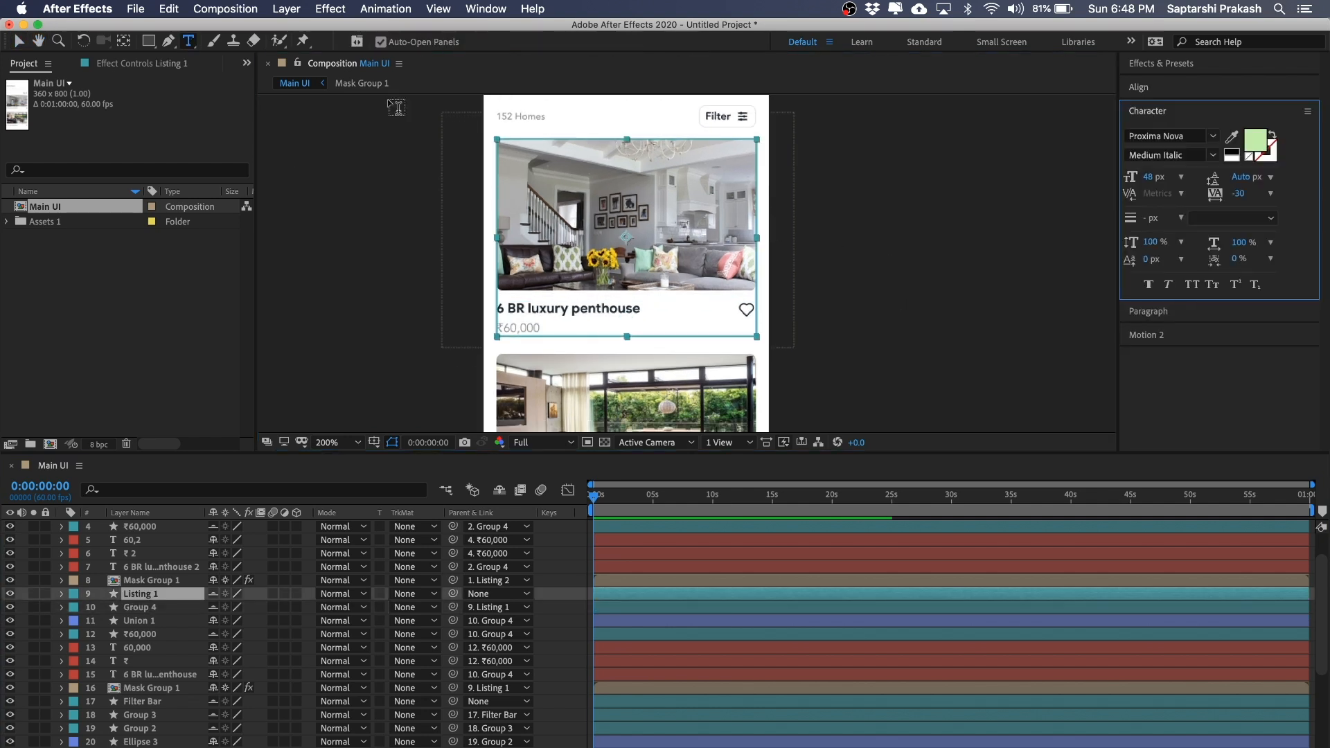
triple_click(539, 313)
click(500, 307)
text(5)
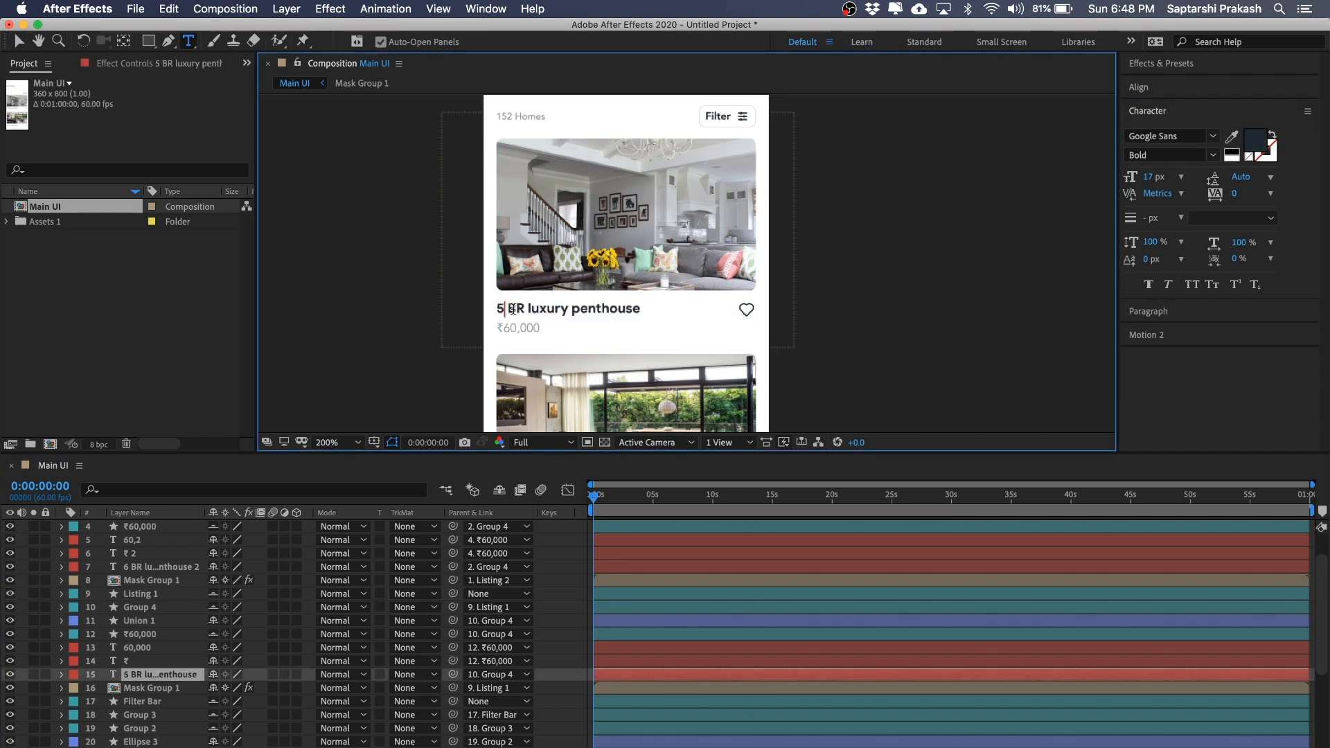
double_click(542, 309)
text(standard)
click(18, 40)
click(894, 301)
- Inspect the Main UI composition at different magnifications and select the Header layer around the Indiranagar title and description
key(comma)
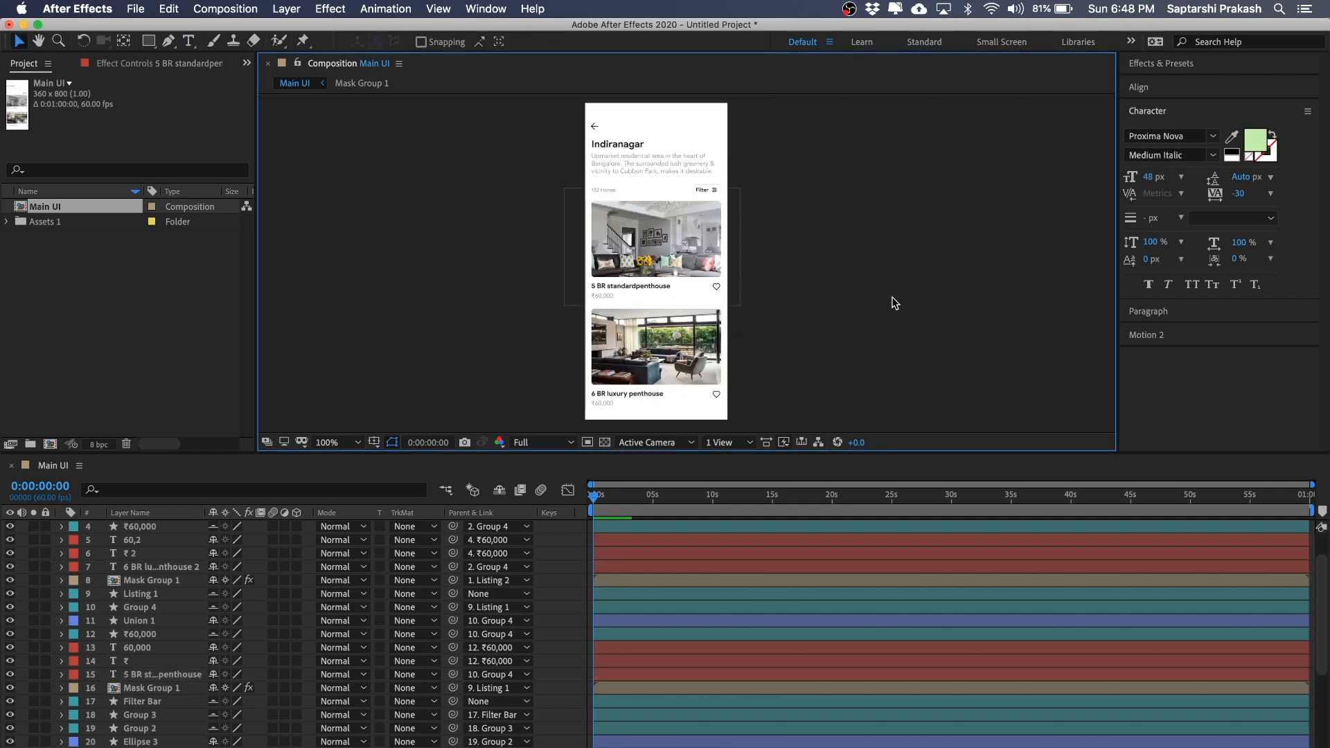
drag(843, 220, 821, 272)
key(comma)
key(period)
key(period)
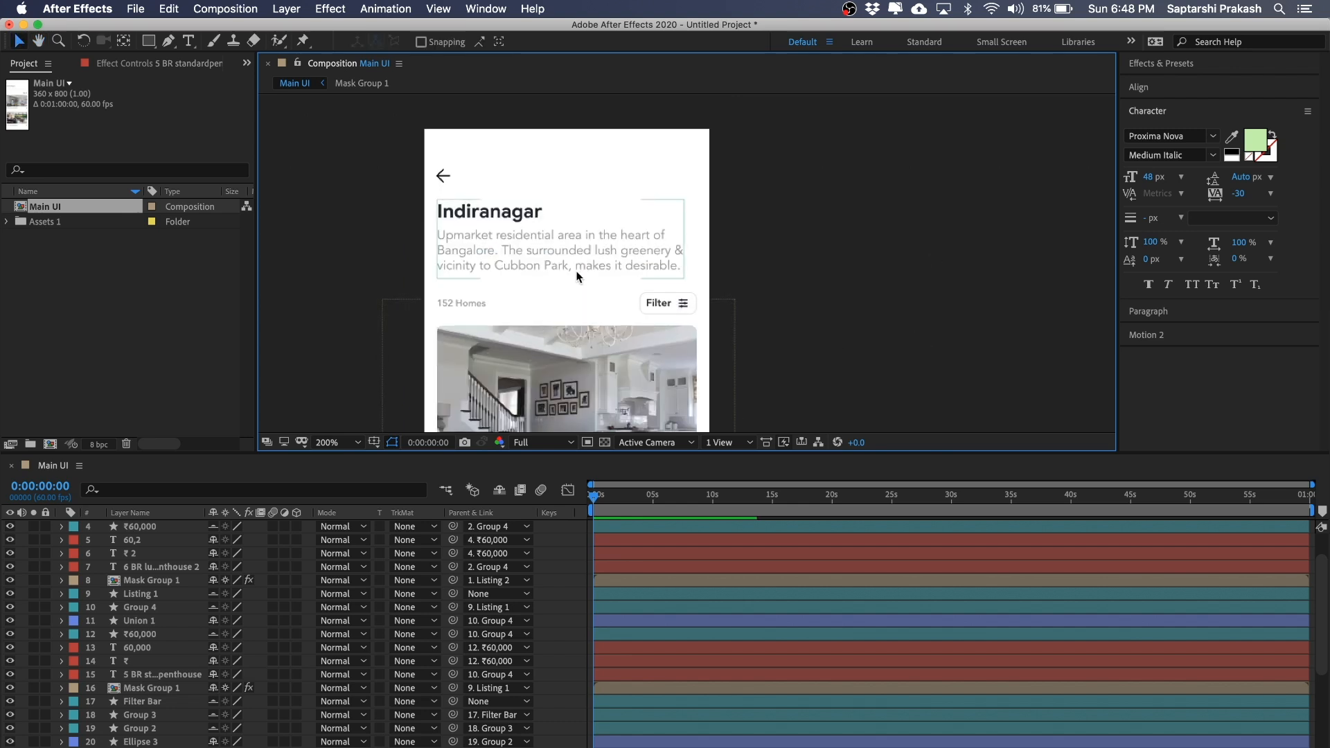
click(577, 274)
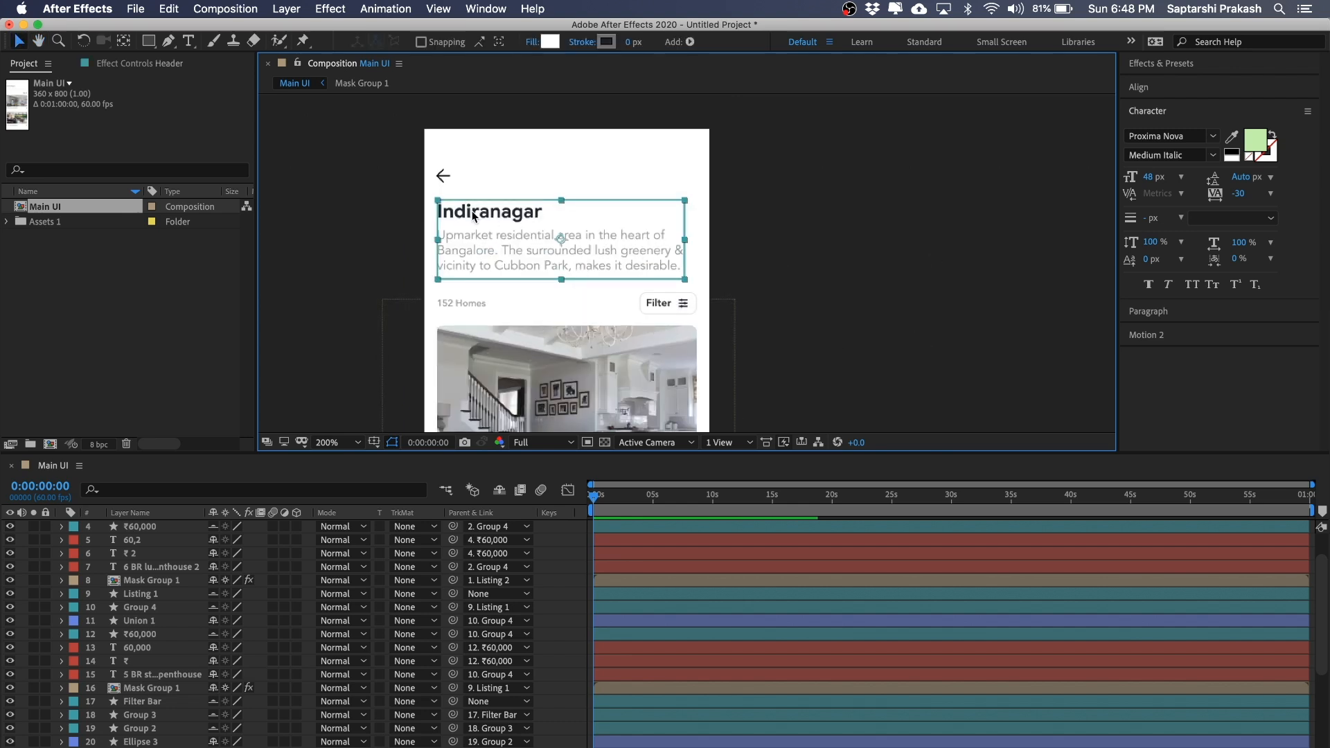
- Examine the Main UI composition's header and both listings at different magnifications
key(period)
key(space)
key(comma)
key(comma)
key(comma)
drag(779, 323, 763, 268)
key(period)
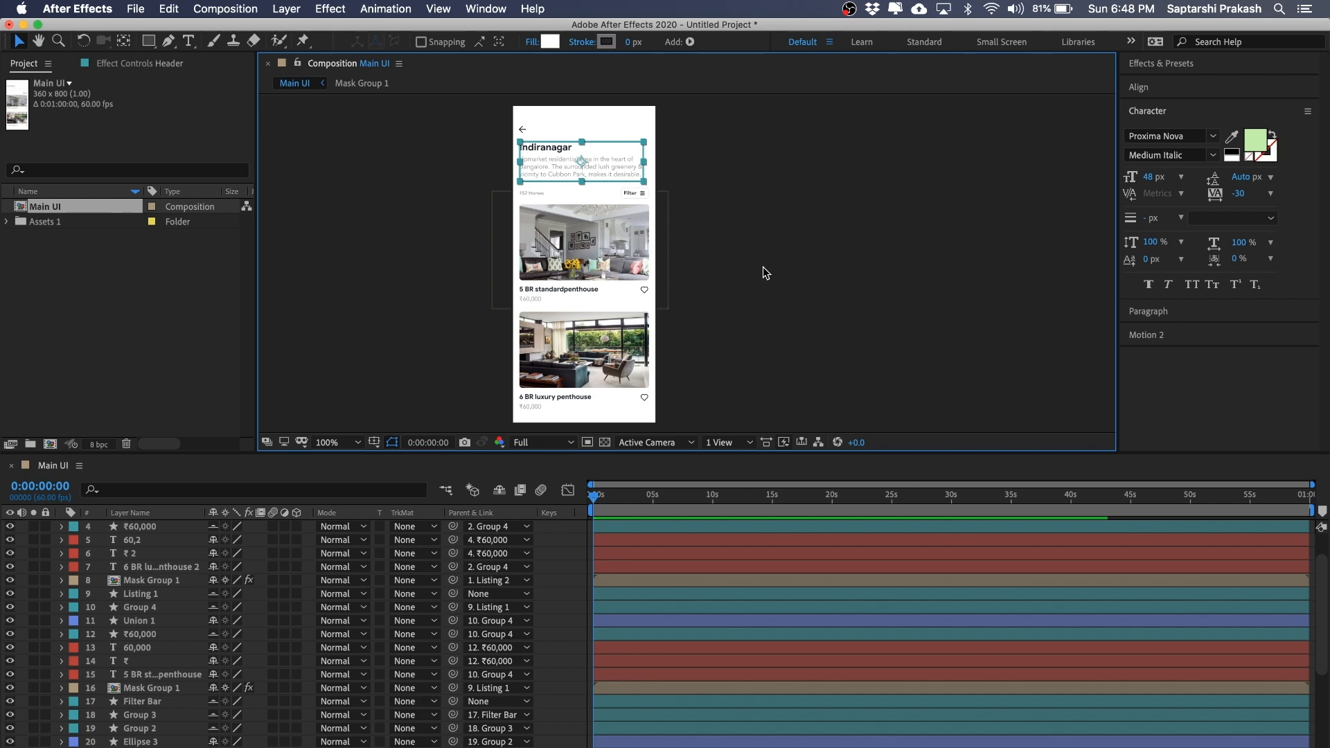
key(period)
key(comma)
drag(762, 268, 861, 220)
key(period)
- Enlarge the timeline area to review the Main UI layer stack from Listing 2 down to Back Icon, then restore the larger preview
drag(448, 453, 447, 246)
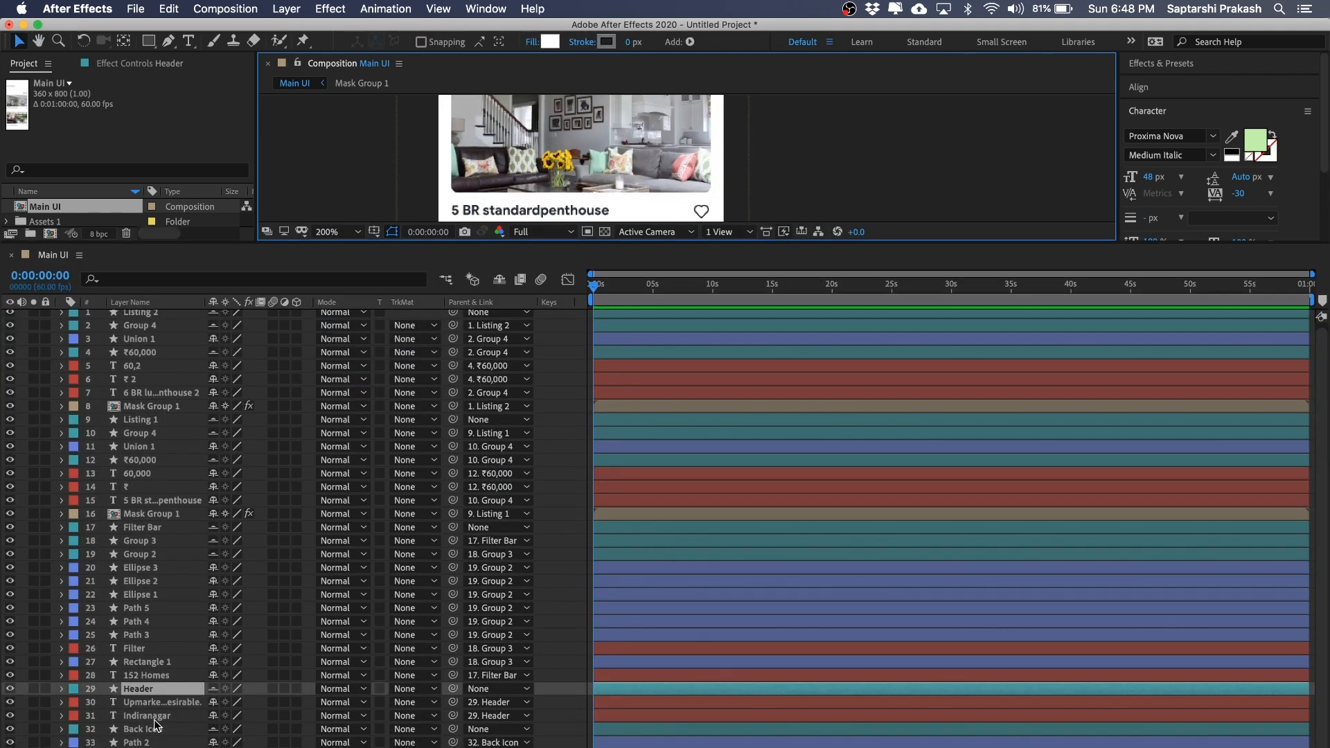
scroll(149, 467, down, 1)
scroll(149, 467, up, 1)
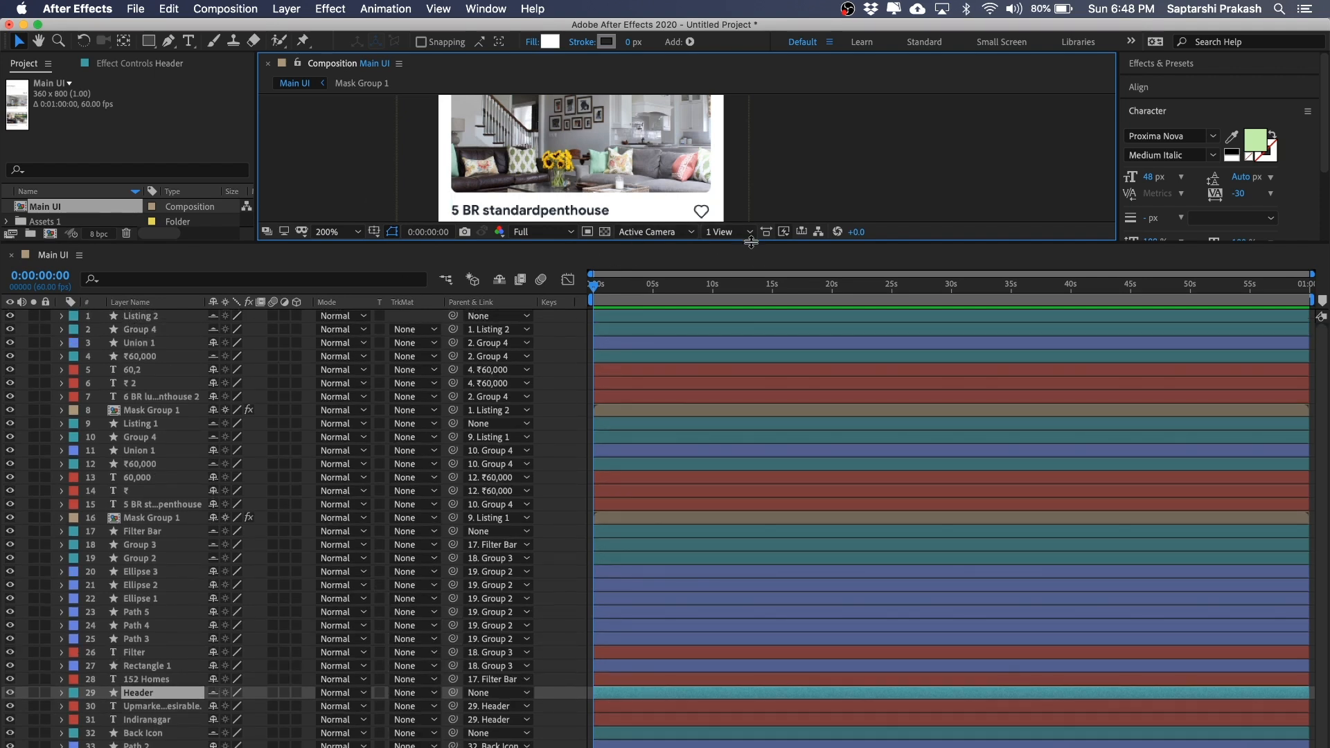
drag(752, 244, 751, 516)
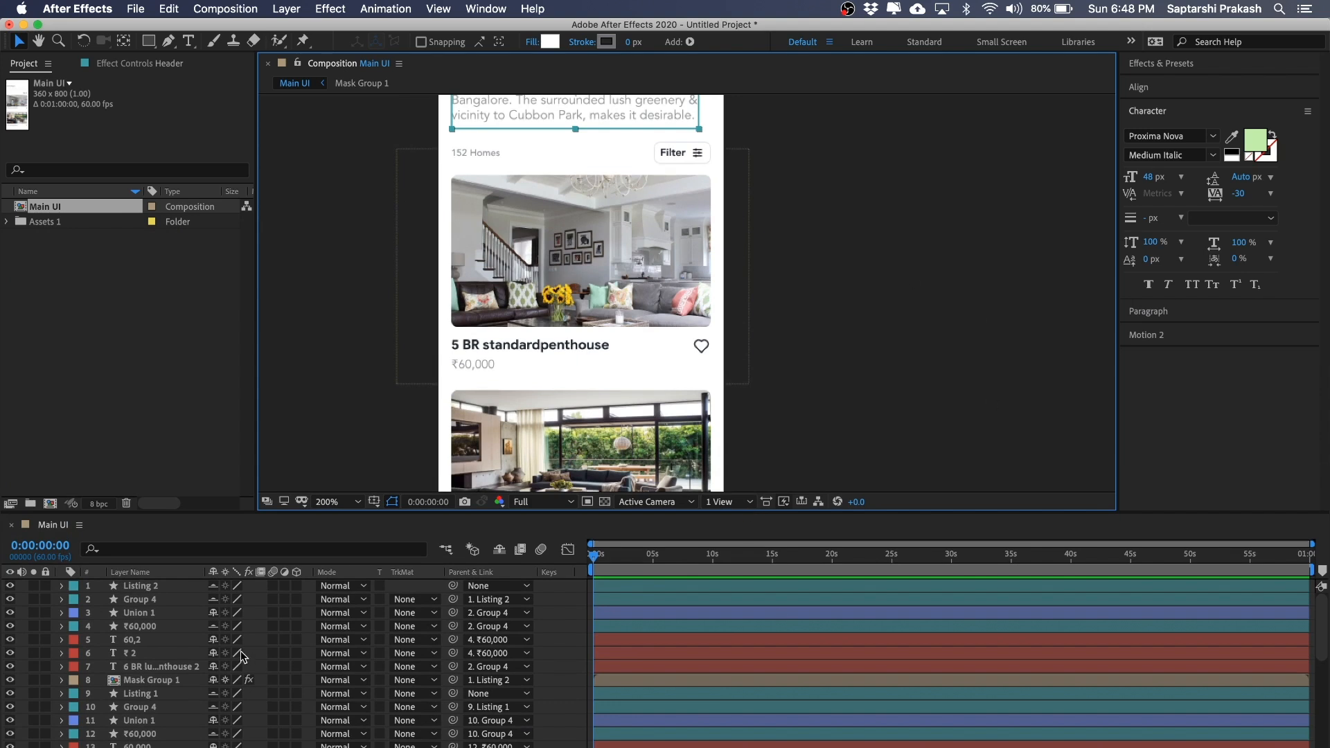
scroll(626, 324, down, 1)
- Select all the artboard's layers and then only Listing 2 to check they are separate, clear the selection and review the layer stack again
drag(802, 115, 514, 469)
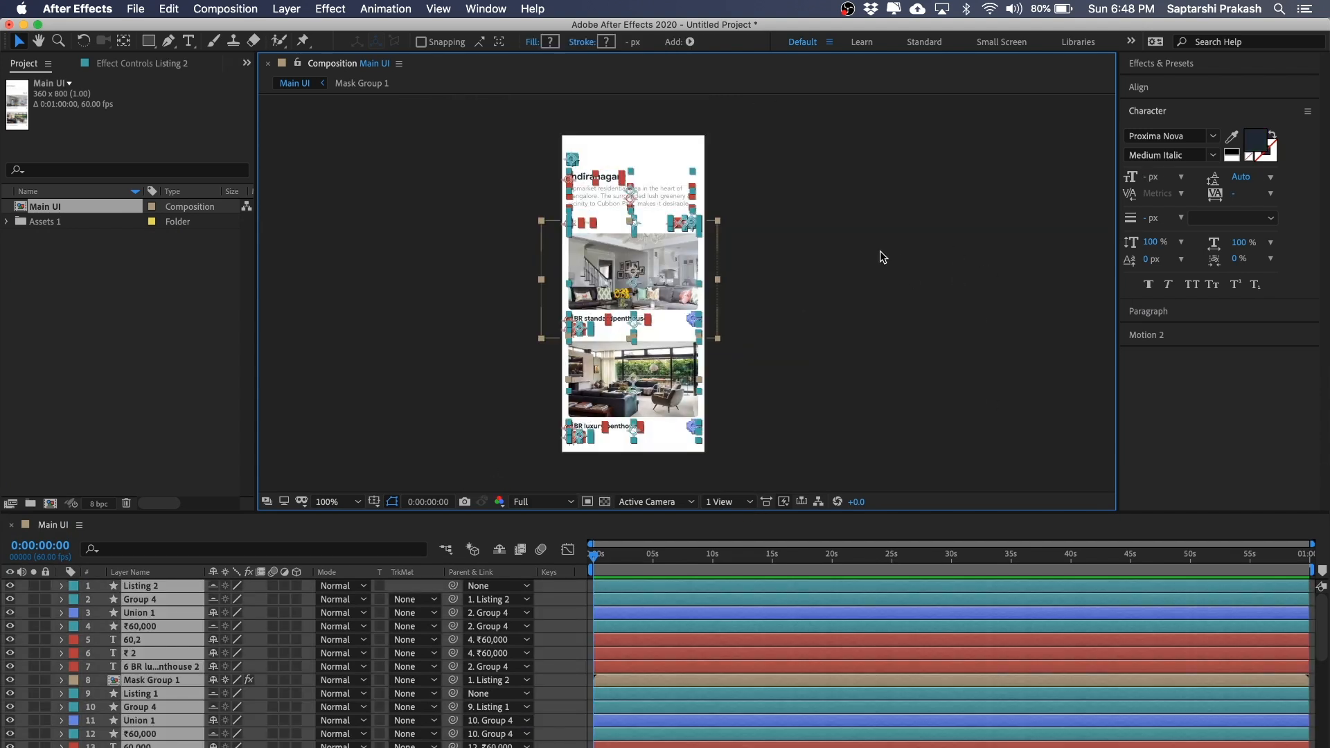
click(884, 257)
click(662, 381)
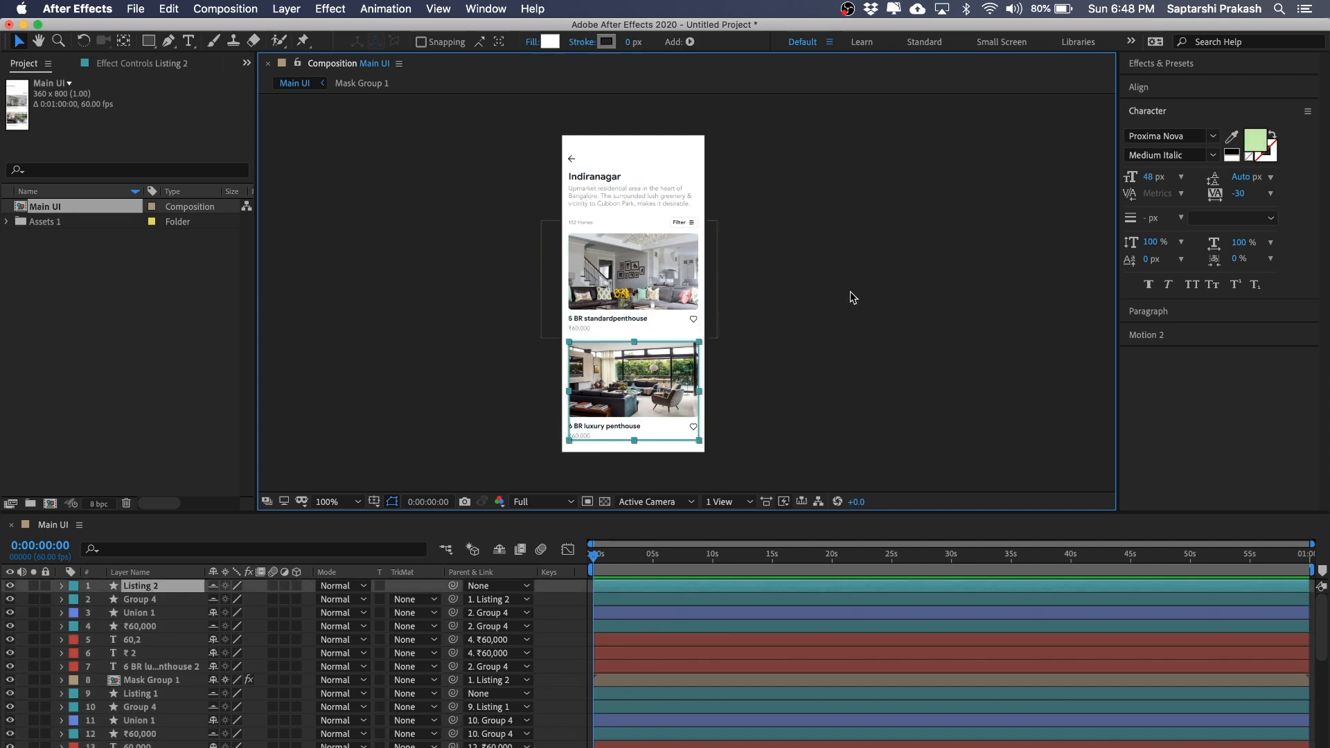
click(742, 297)
drag(496, 511, 528, 332)
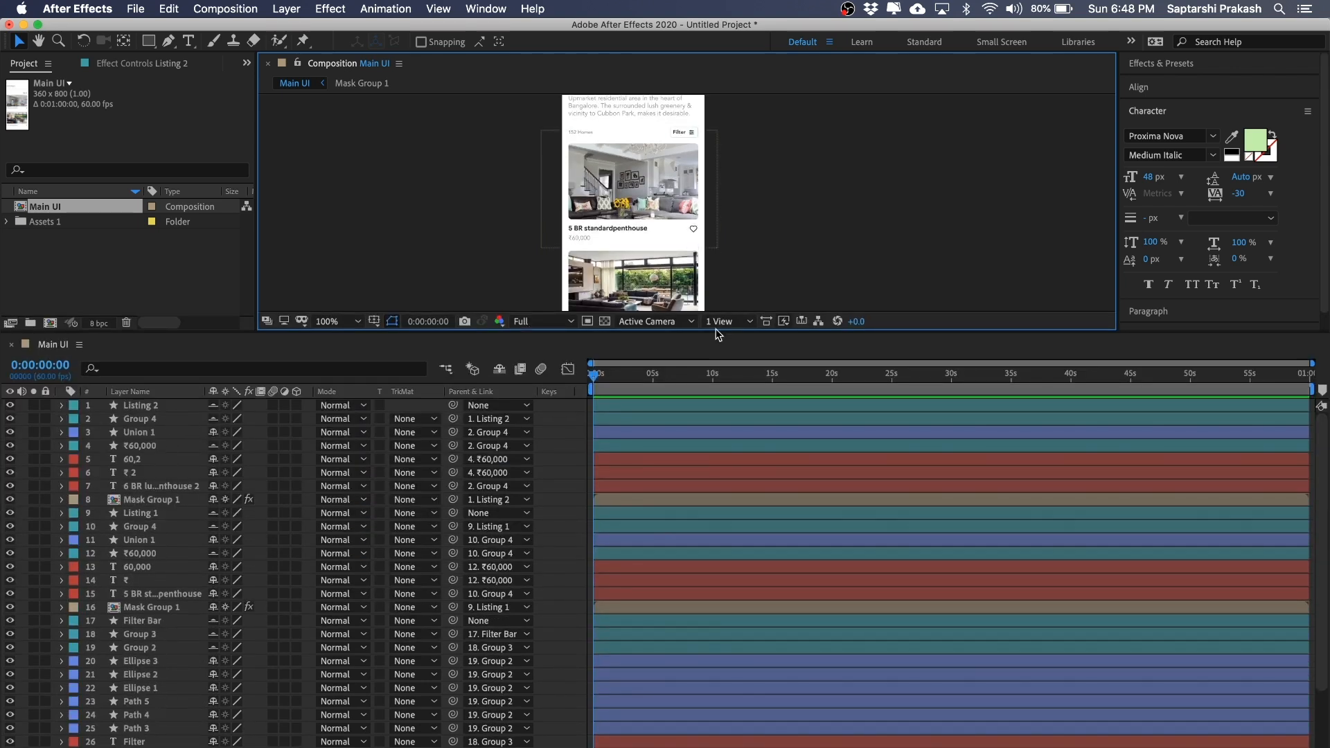
drag(714, 334, 735, 470)
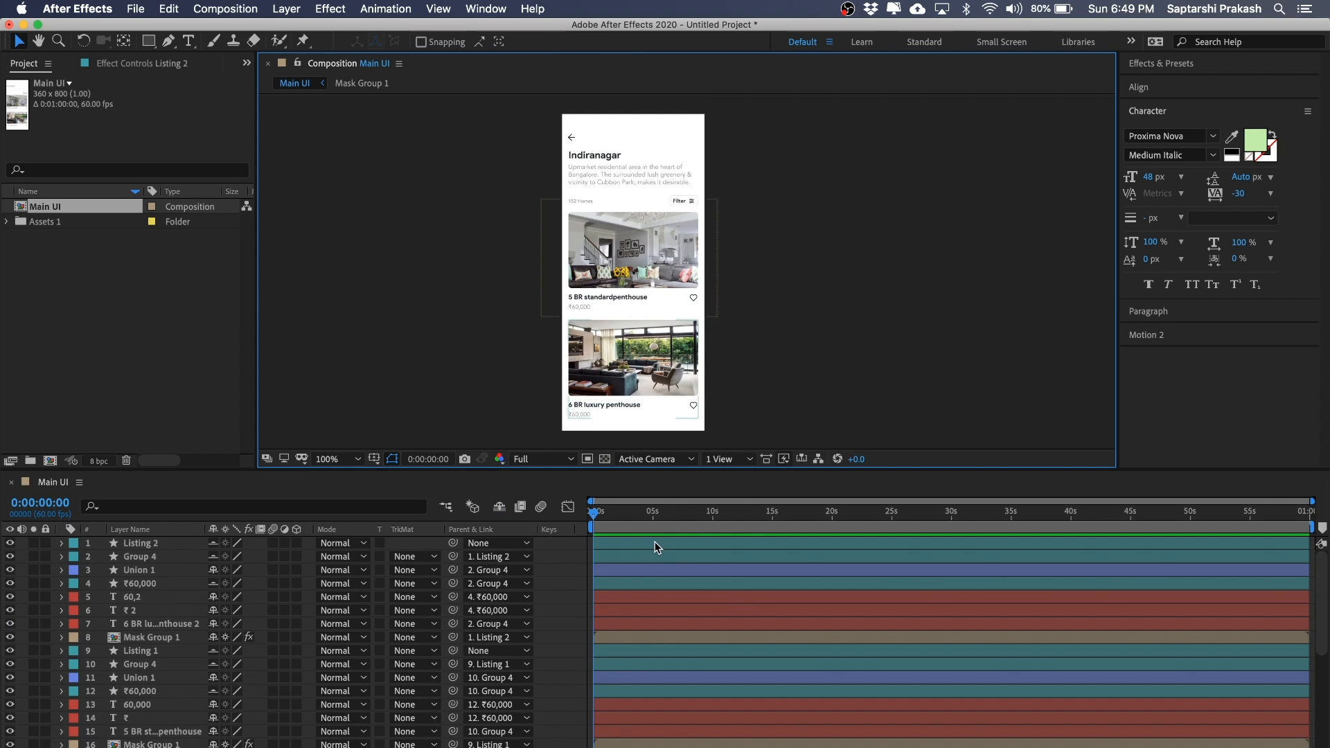
scroll(680, 296, up, 4)
key(h)
scroll(837, 187, down, 2)
drag(862, 325, 831, 274)
key(space)
key(period)
key(comma)
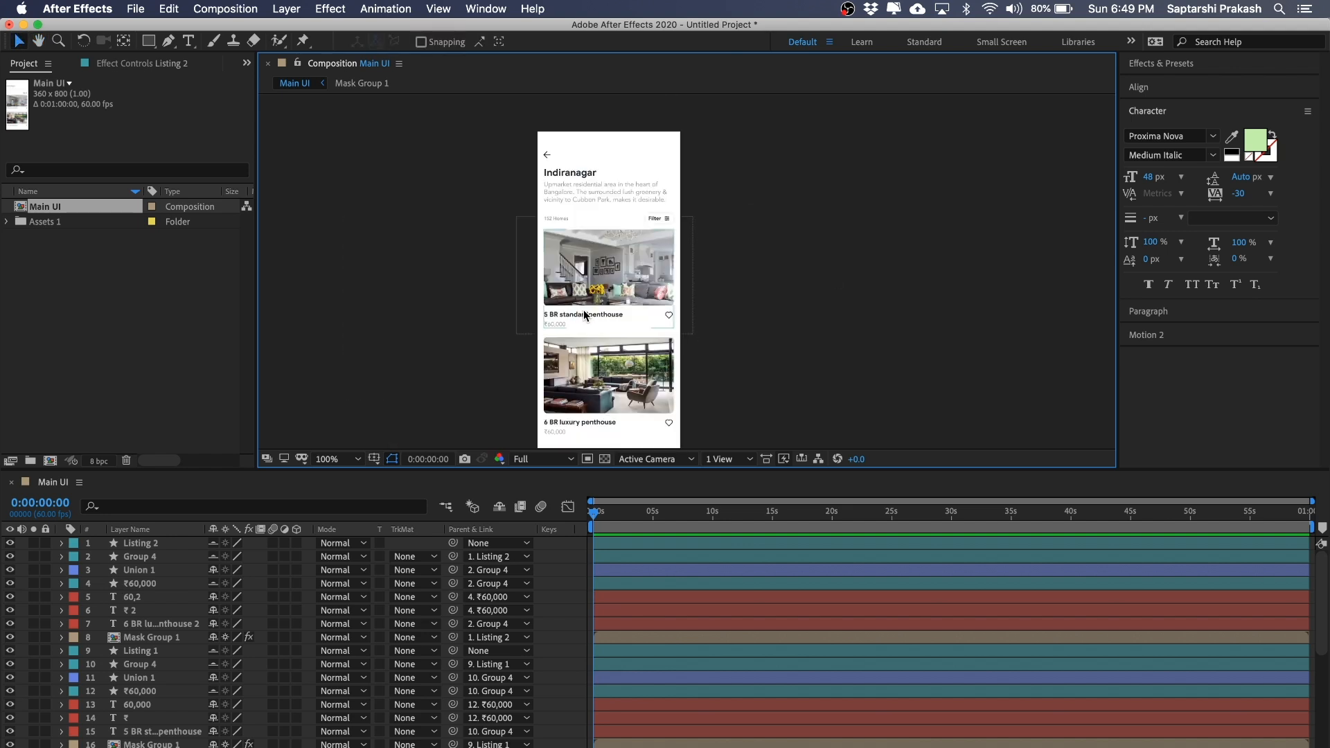
key(period)
key(comma)
key(period)
key(comma)
drag(604, 513, 575, 511)
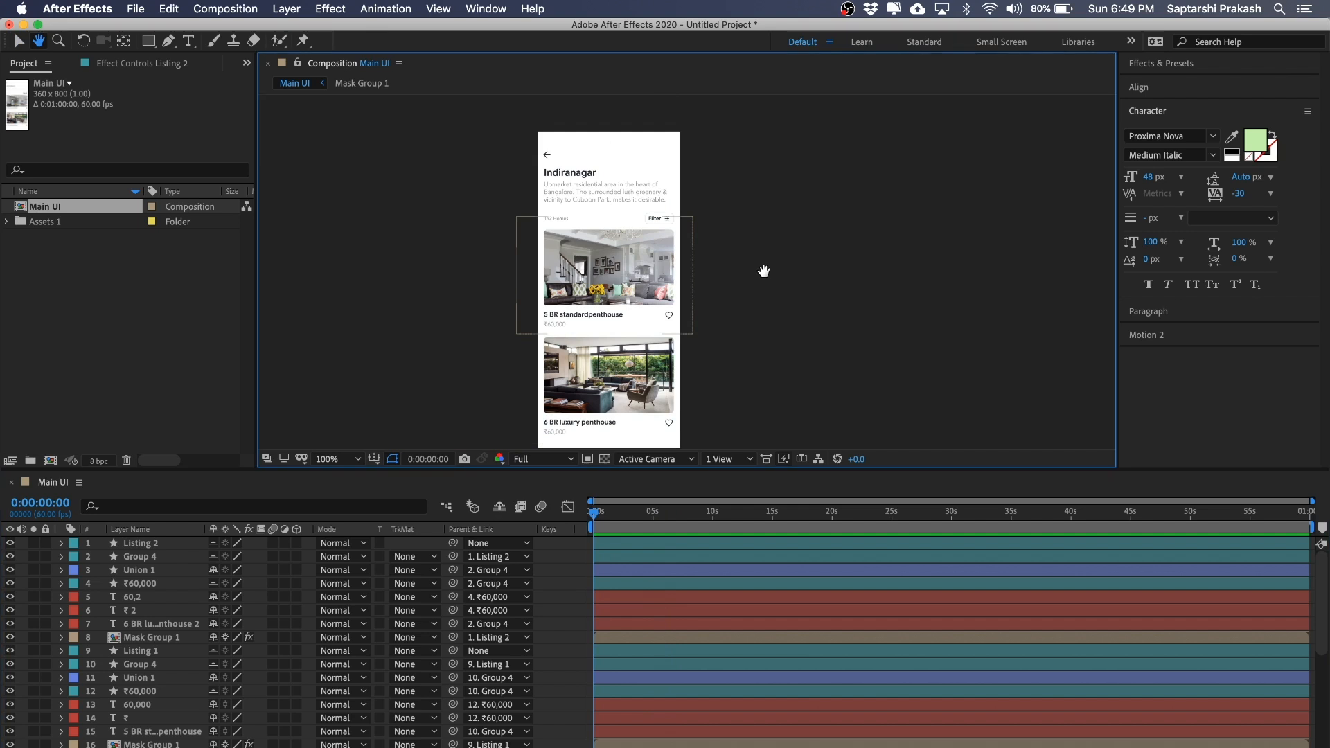
- Open the Mask Group 1 precomposition of Listing 2, inspect its Image 2 layer and close the precomposition
scroll(762, 270, down, 2)
click(623, 329)
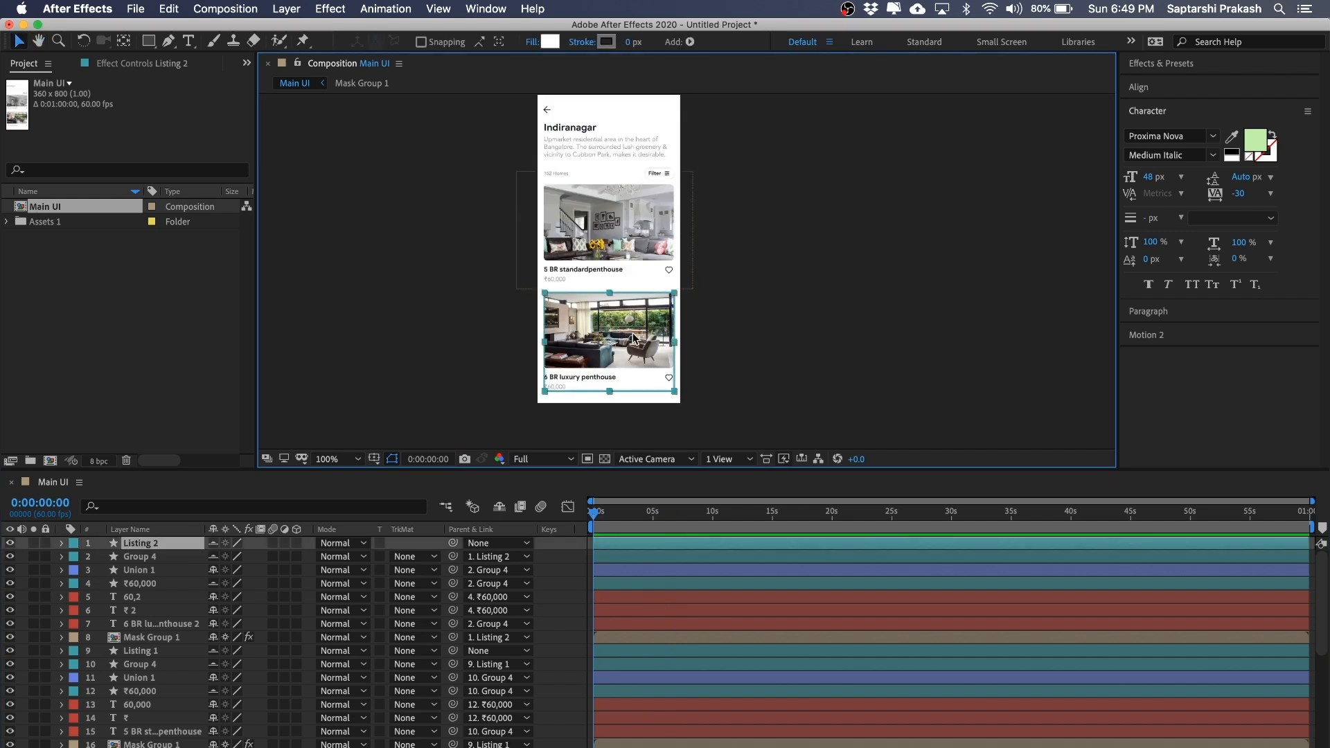
click(148, 639)
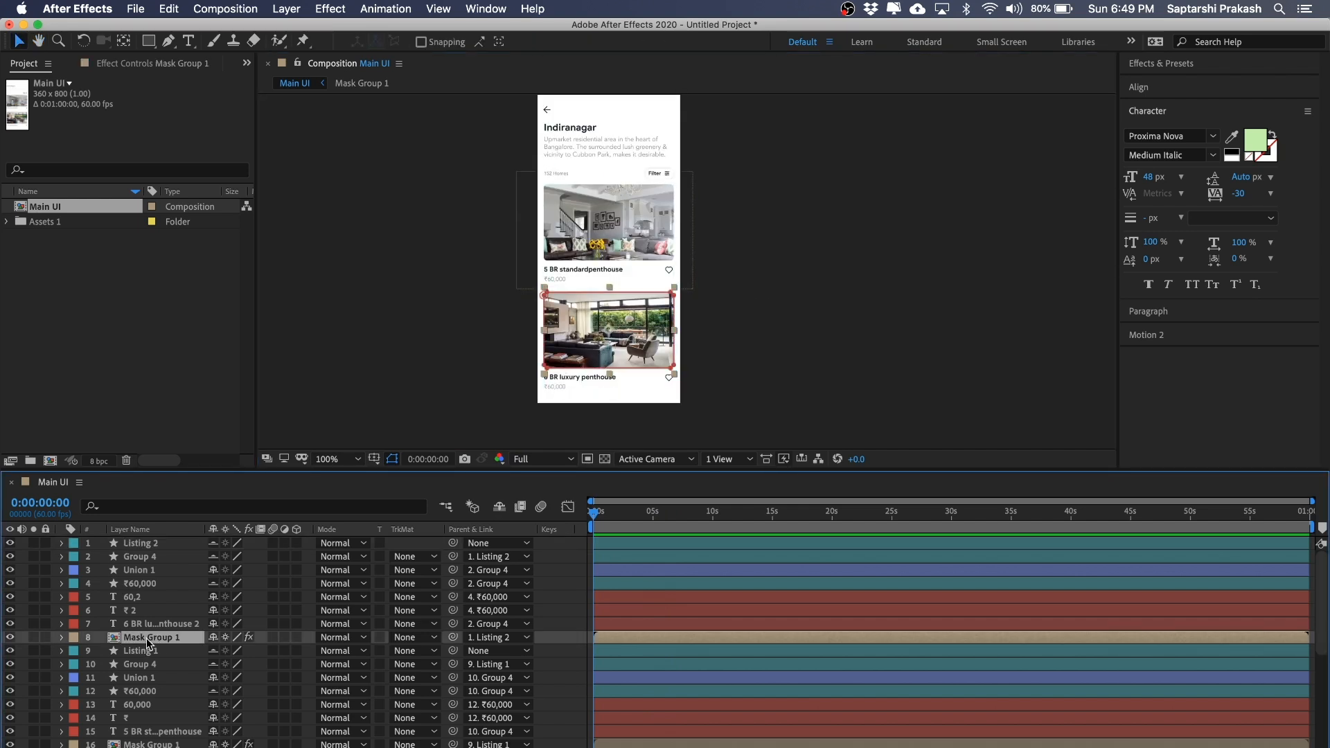
double_click(149, 639)
click(700, 243)
click(690, 285)
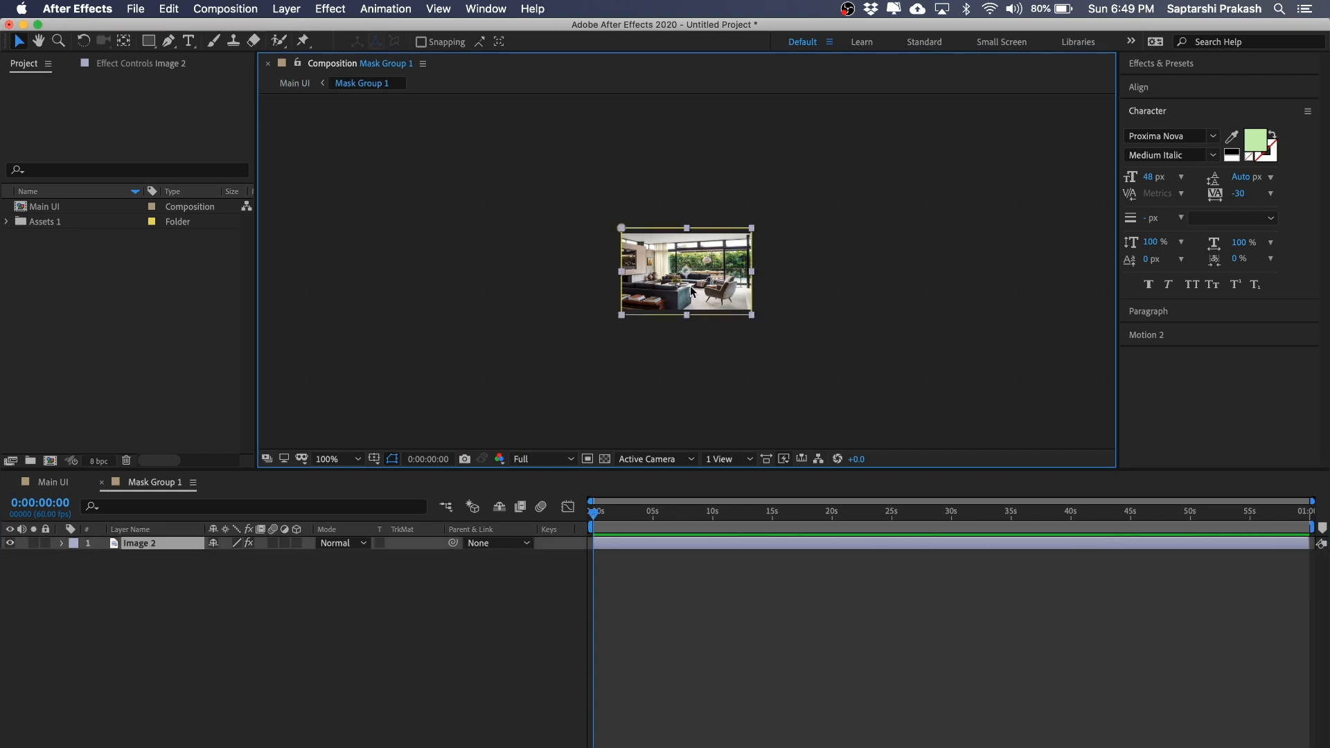
click(99, 481)
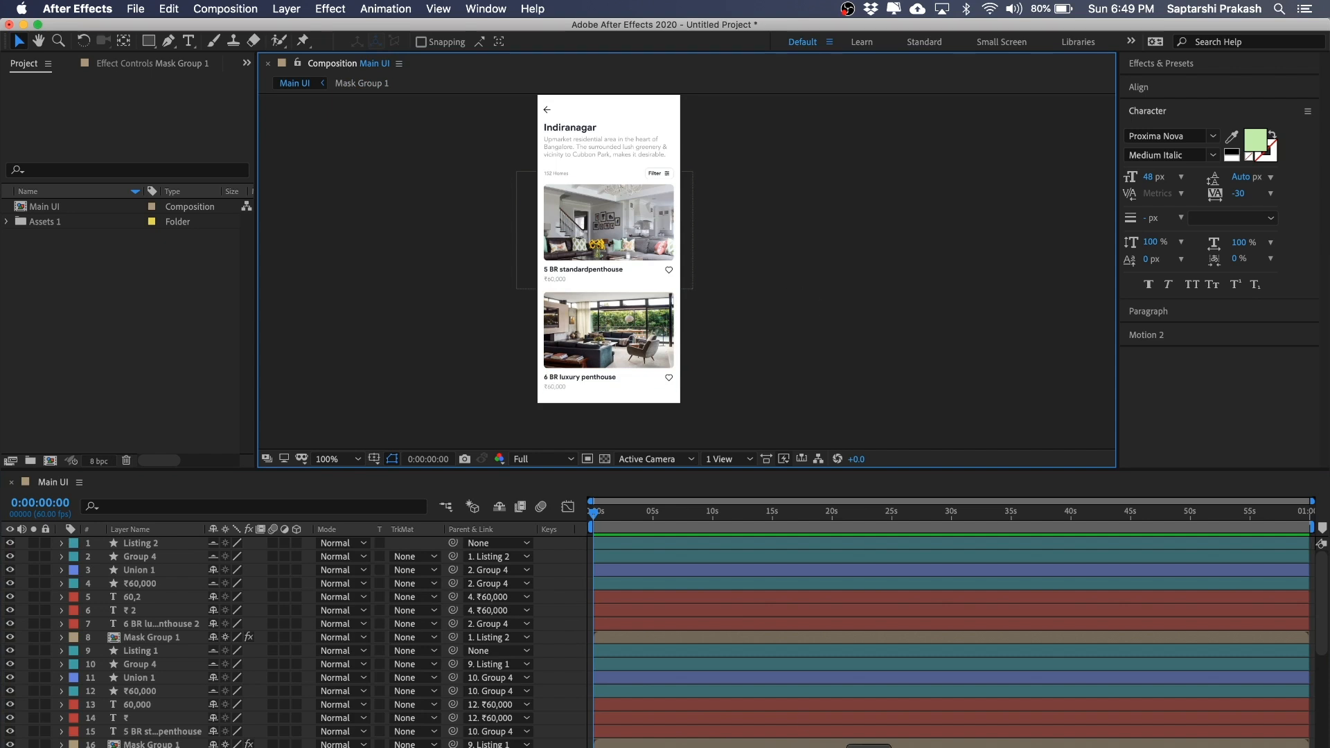
- Switch to Adobe XD with the Test UI XD document
click(740, 747)
click(809, 570)
super+click(588, 397)
click(878, 375)
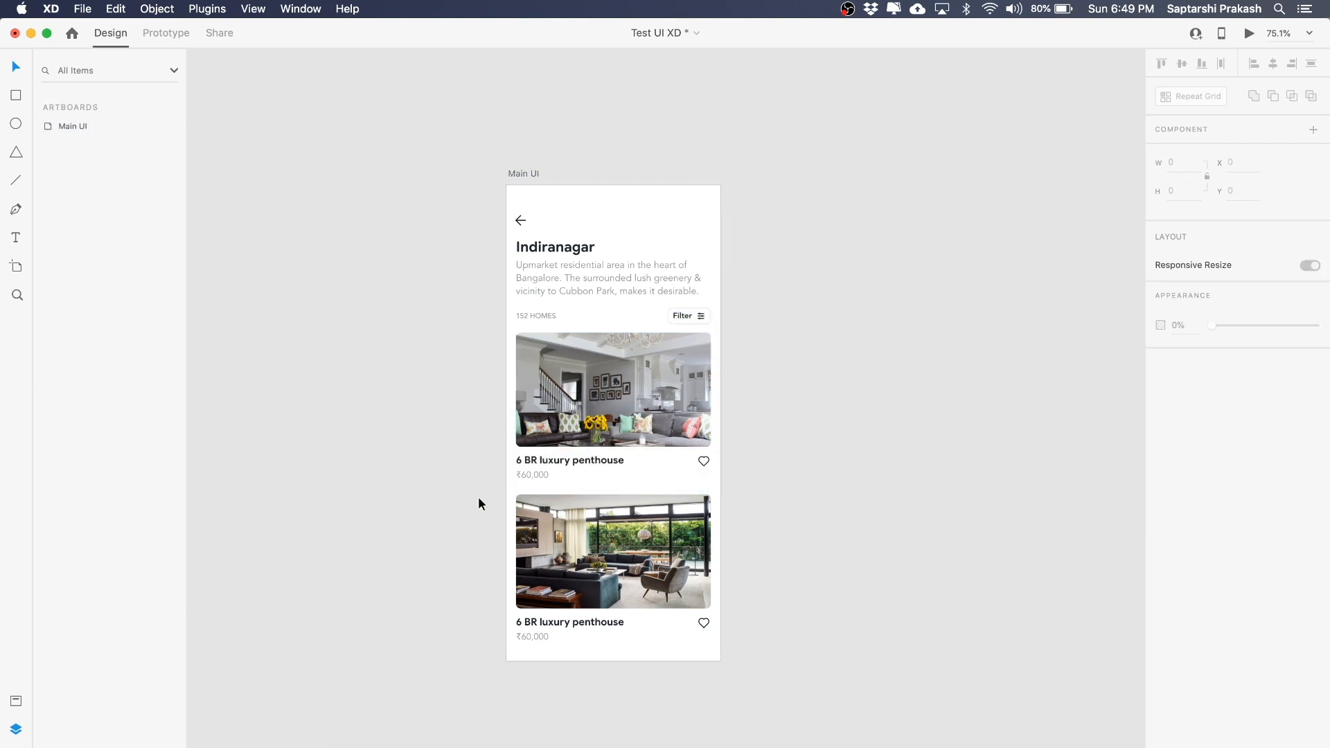
- Set the fill of both "6 BR luxury penthouse" titles on the Main UI artboard to blue #2172E2
scroll(479, 500, up, 5)
super+click(581, 431)
double_click(582, 433)
key(Escape)
scroll(701, 425, down, 3)
shift+super+click(695, 632)
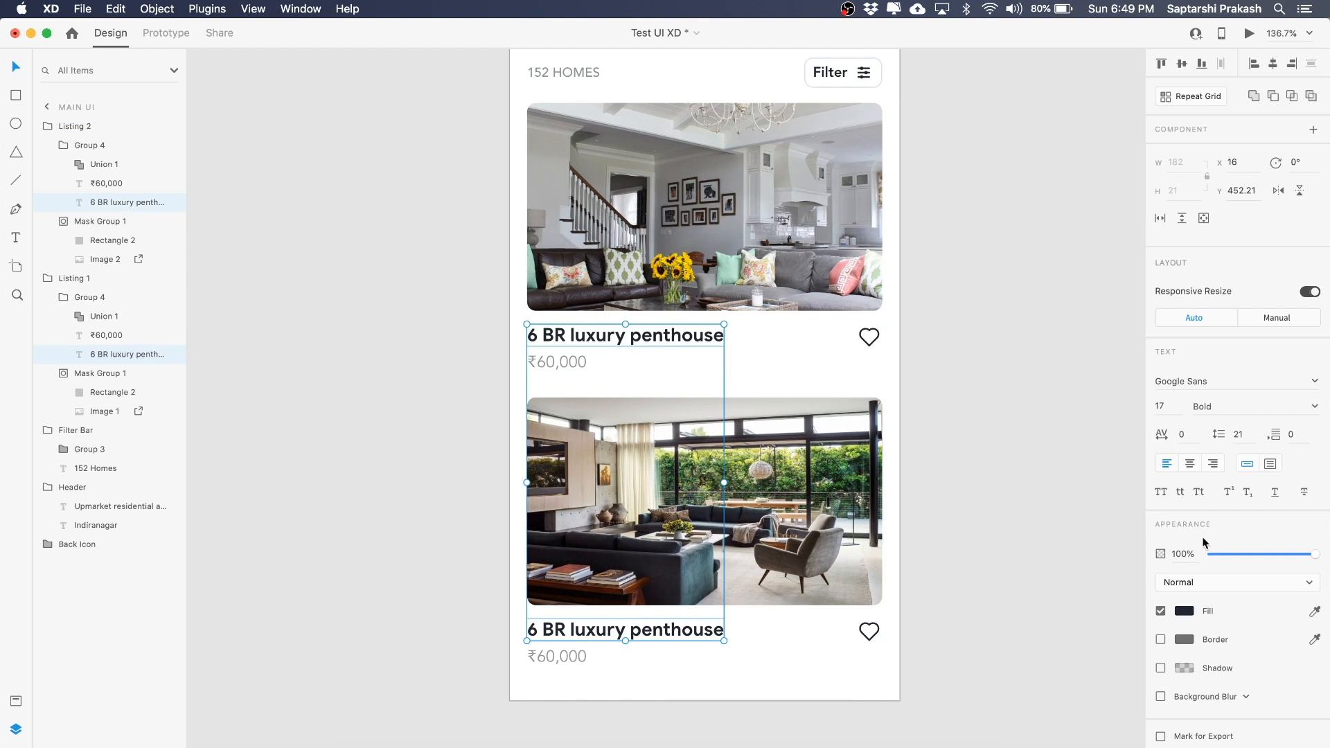
click(1184, 611)
click(1102, 540)
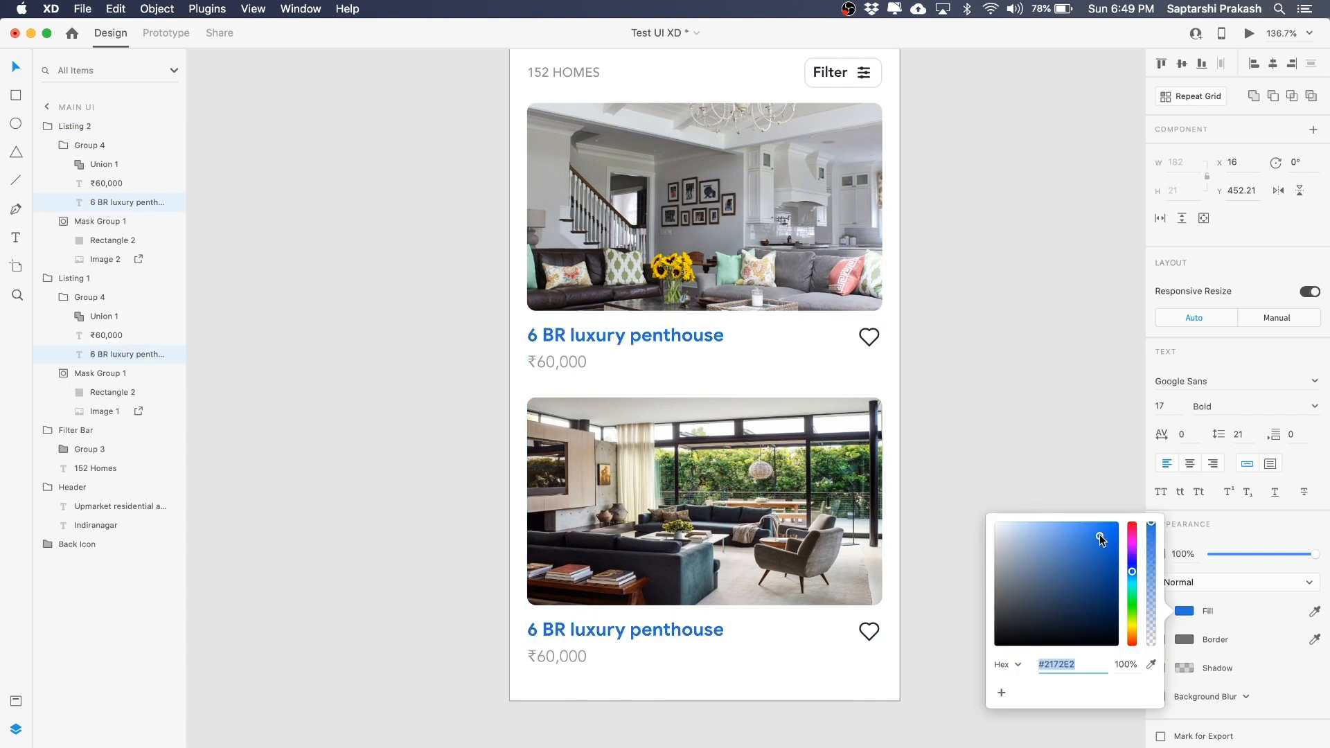
click(1041, 266)
key(super+0)
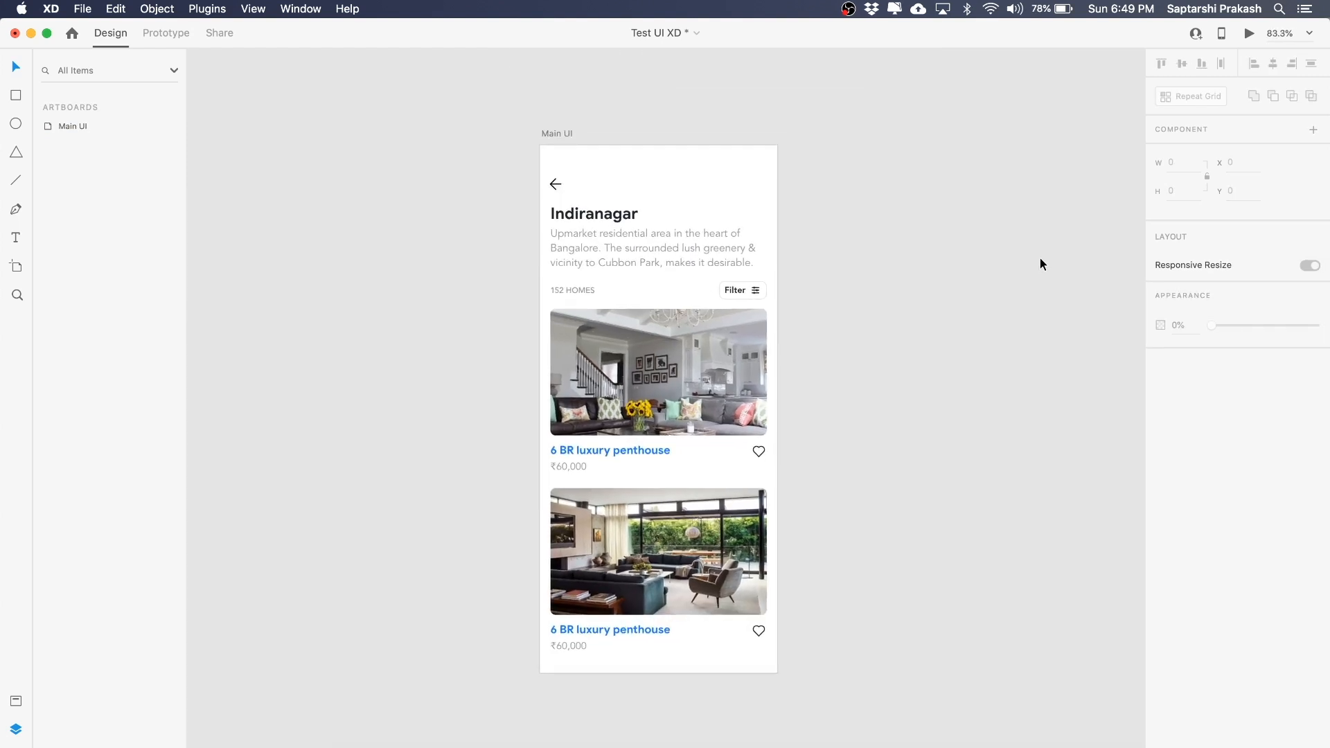
- Export the Main UI artboard with the blue titles to After Effects
scroll(1043, 264, right, 2)
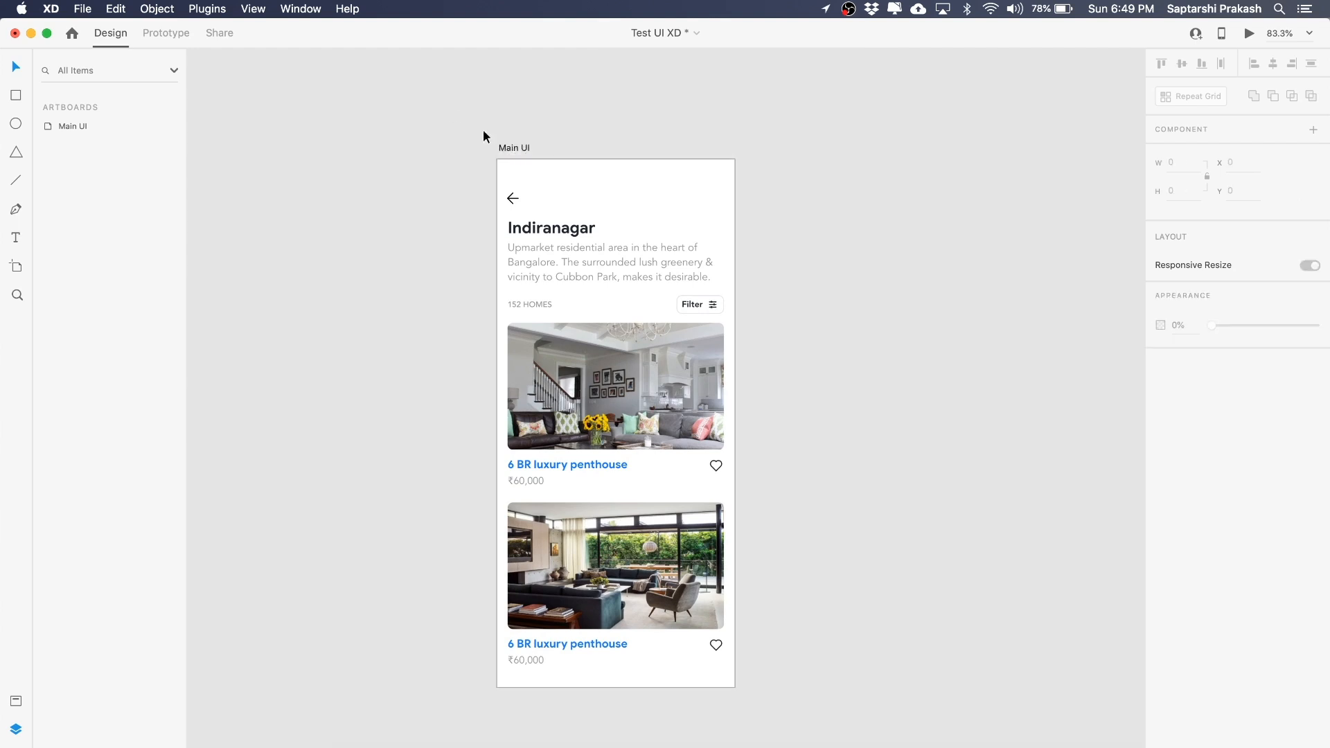
click(520, 149)
click(84, 6)
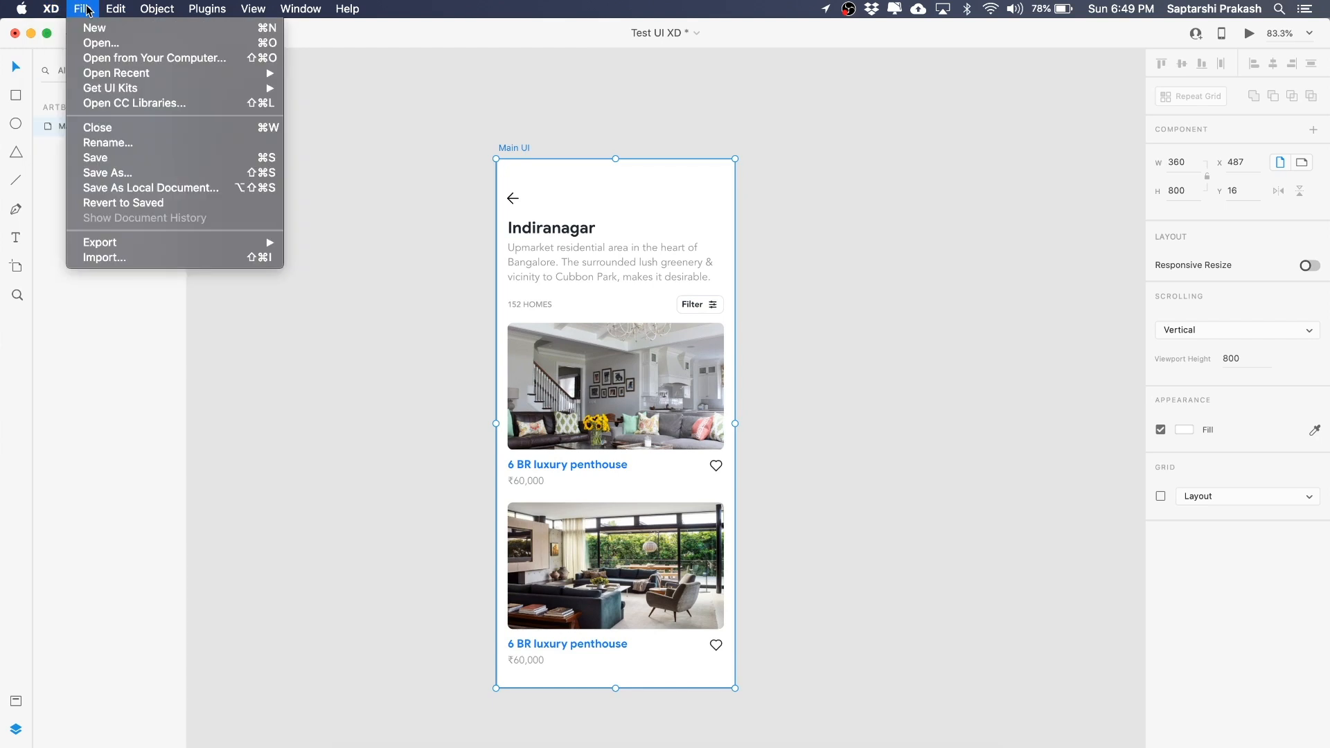
mouse_move(155, 244)
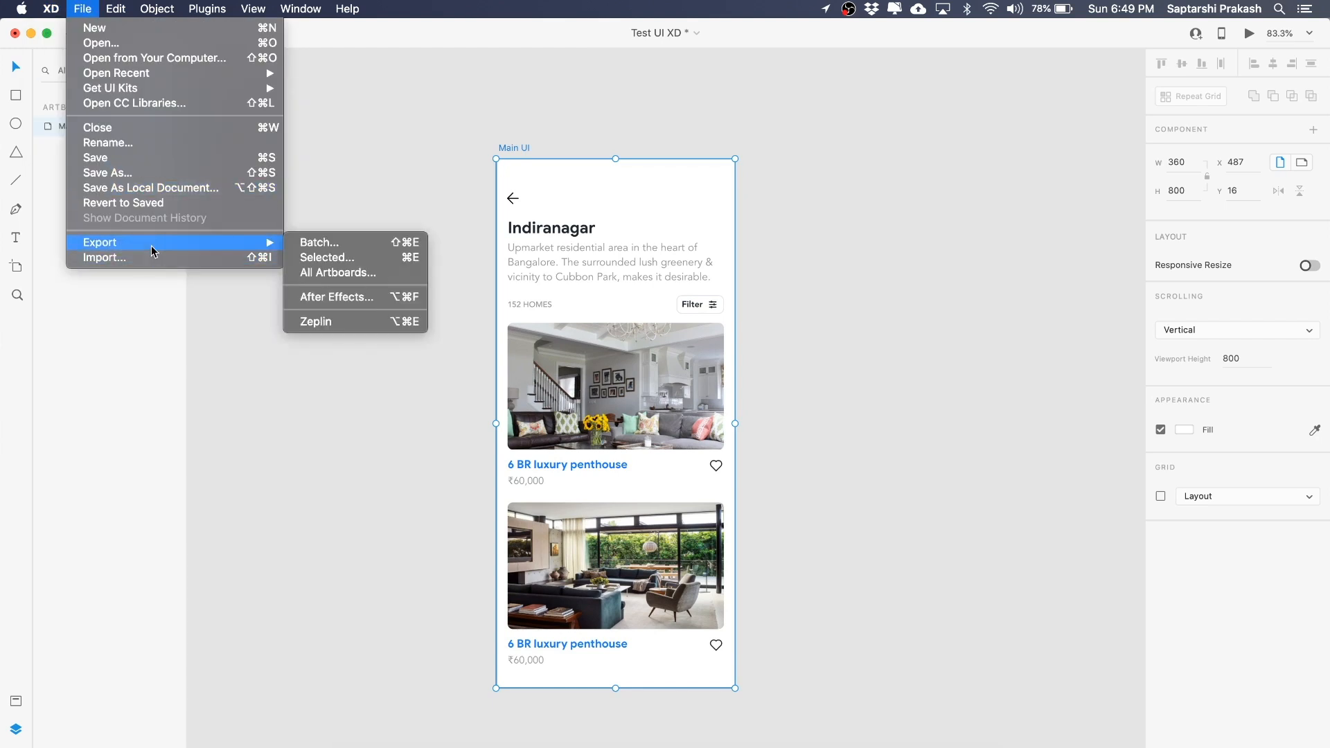
click(355, 298)
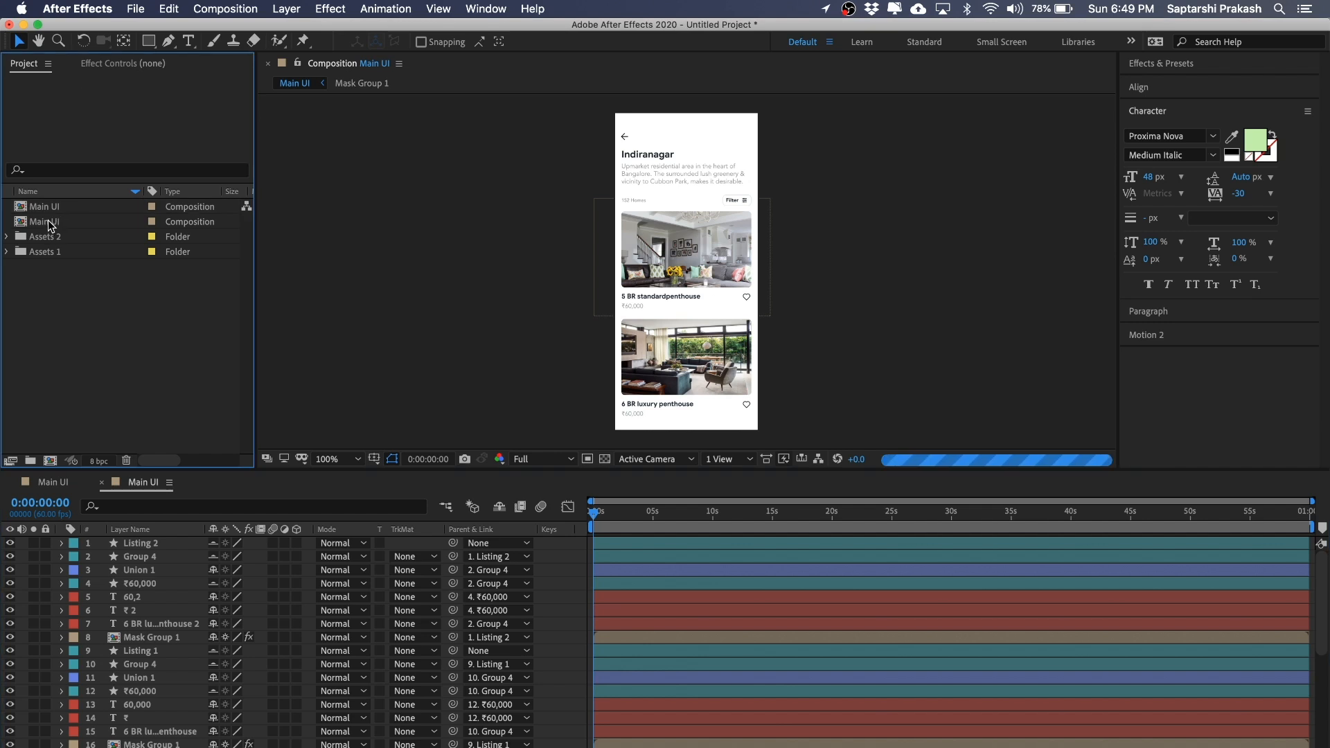
- Compare the newly imported Main UI composition with the earlier one containing the edited listing title
click(49, 223)
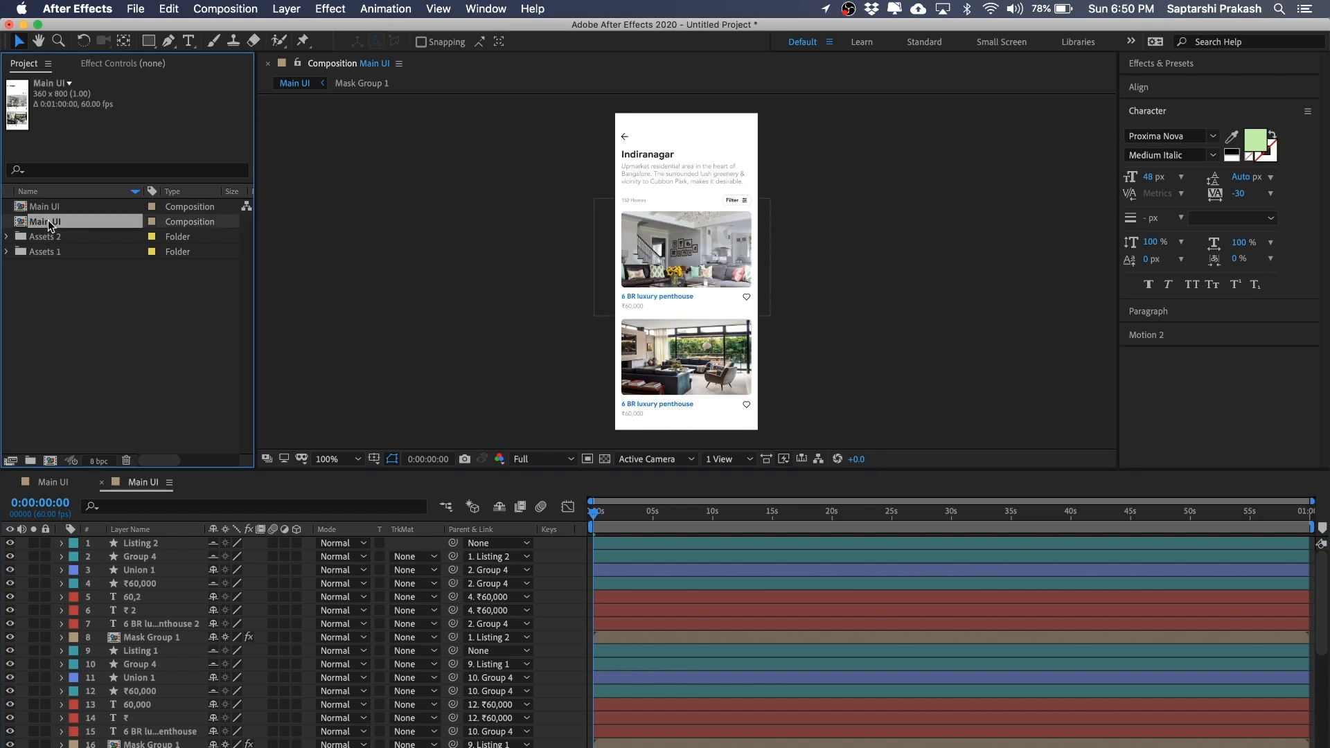
click(46, 207)
click(46, 227)
double_click(46, 225)
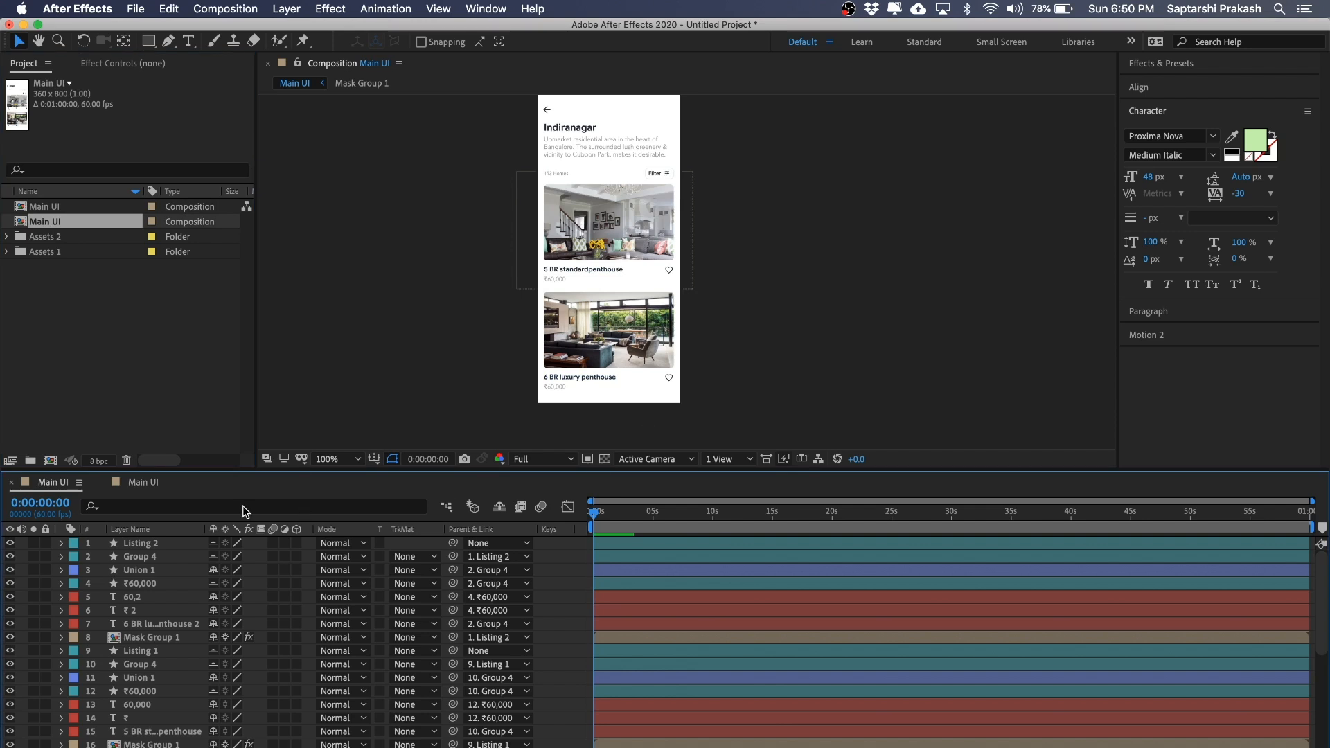
click(140, 483)
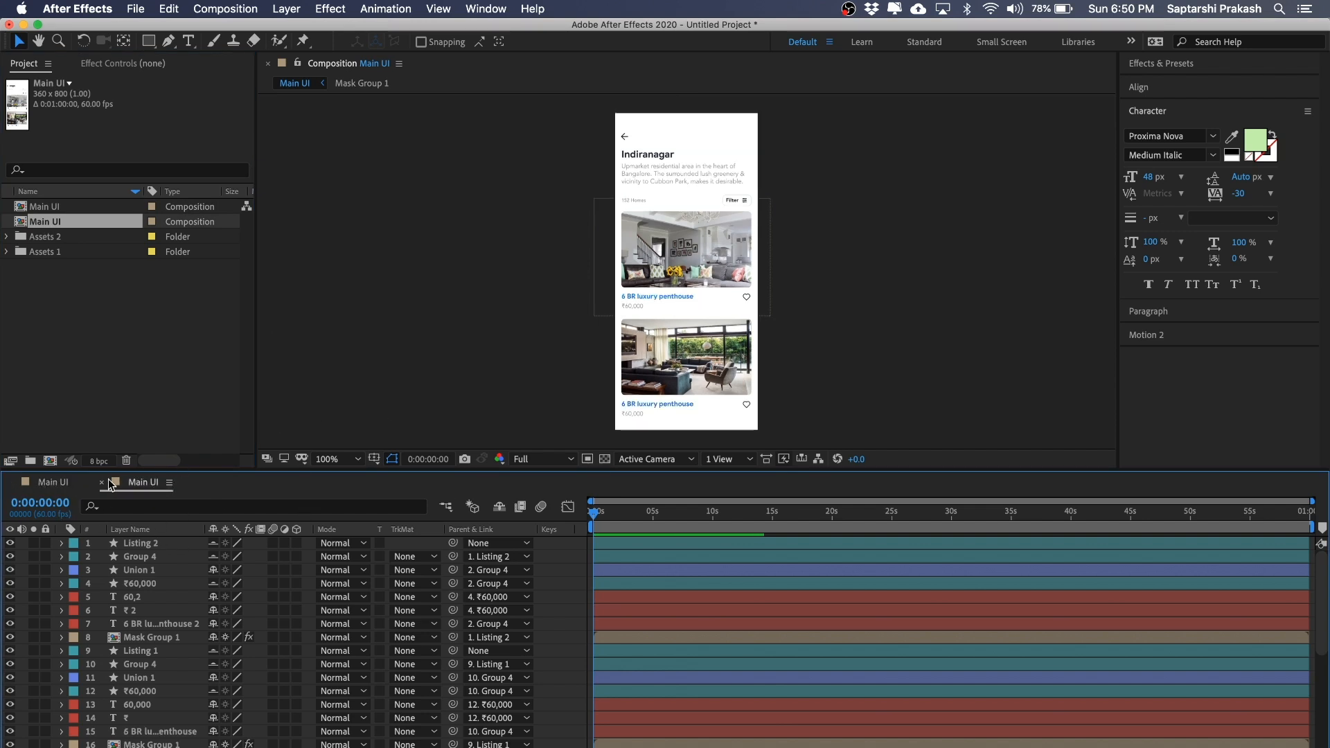
click(36, 485)
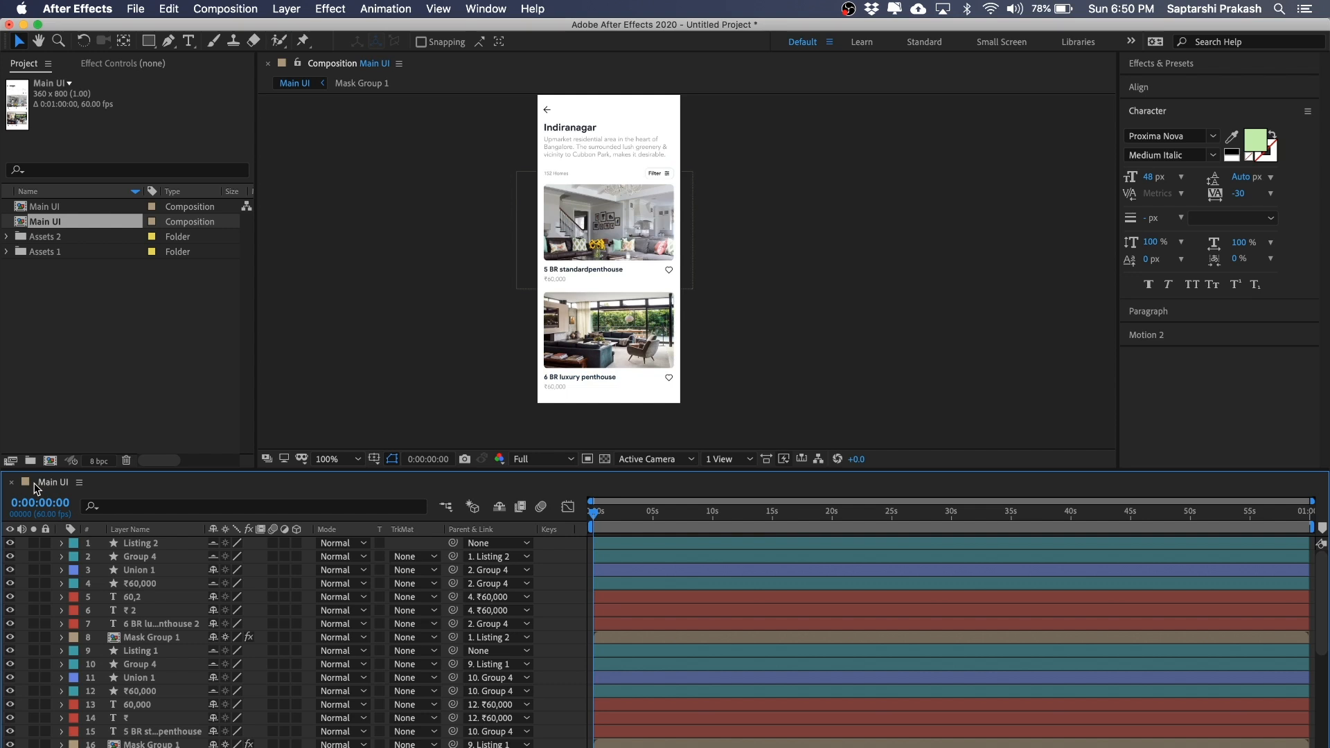
click(101, 272)
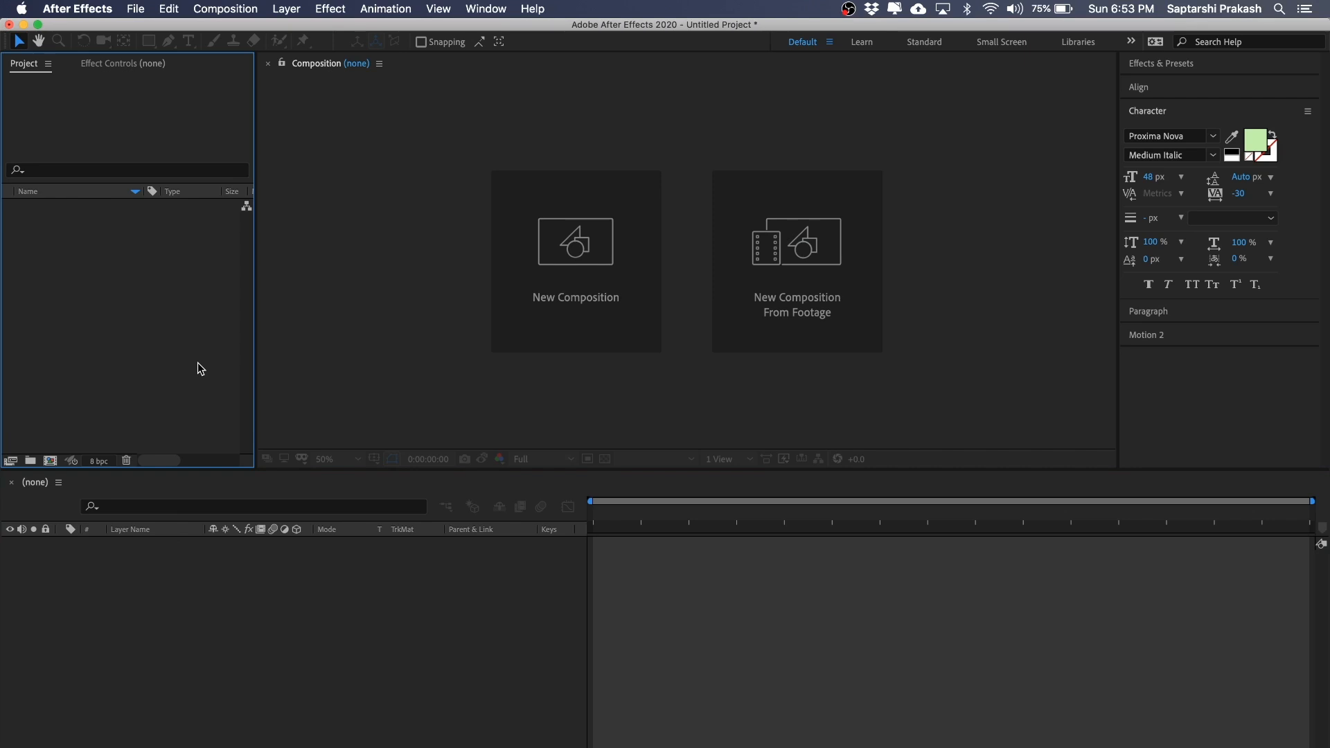
- Switch to Adobe Illustrator with the Test UI Illustrator.ai document
key(F2)
click(269, 598)
click(150, 359)
click(784, 747)
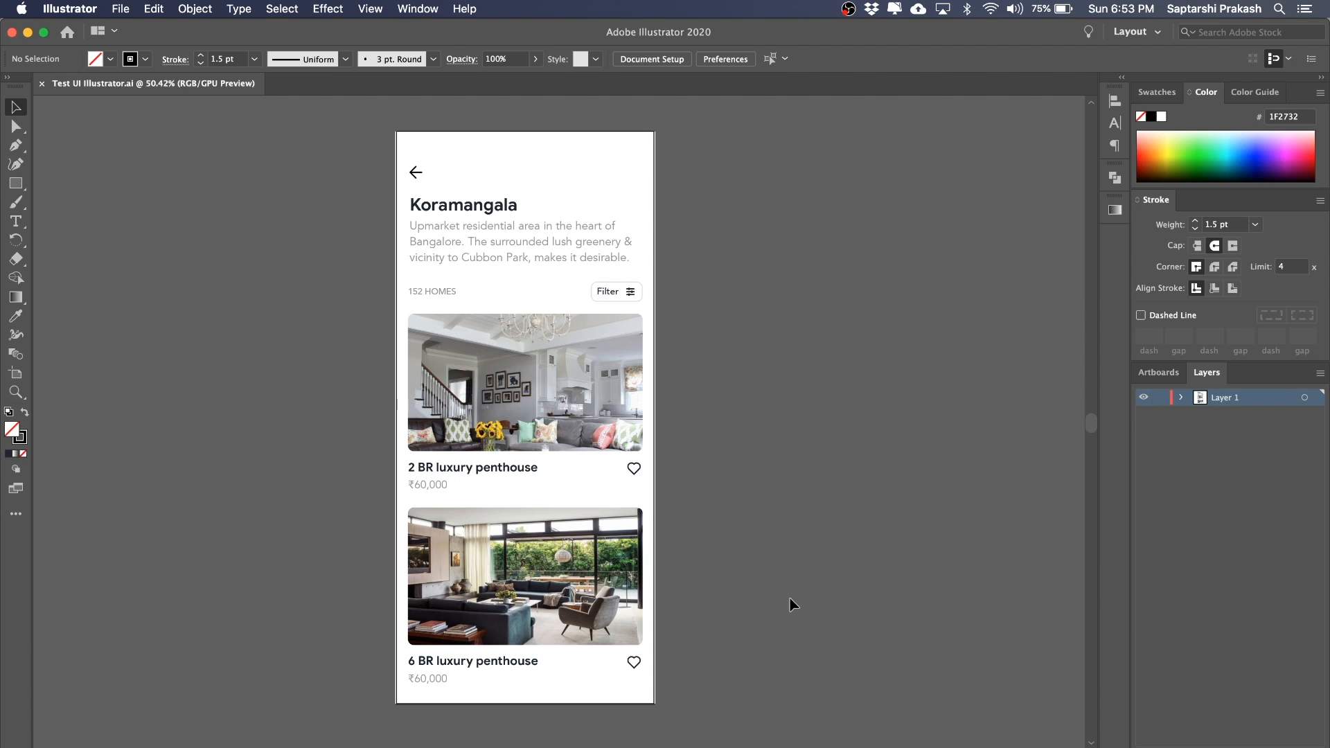
- Examine the Koramangala listing design in Illustrator, checking the header text and the second listing's artwork
right_click(824, 232)
click(217, 284)
scroll(797, 351, left, 2)
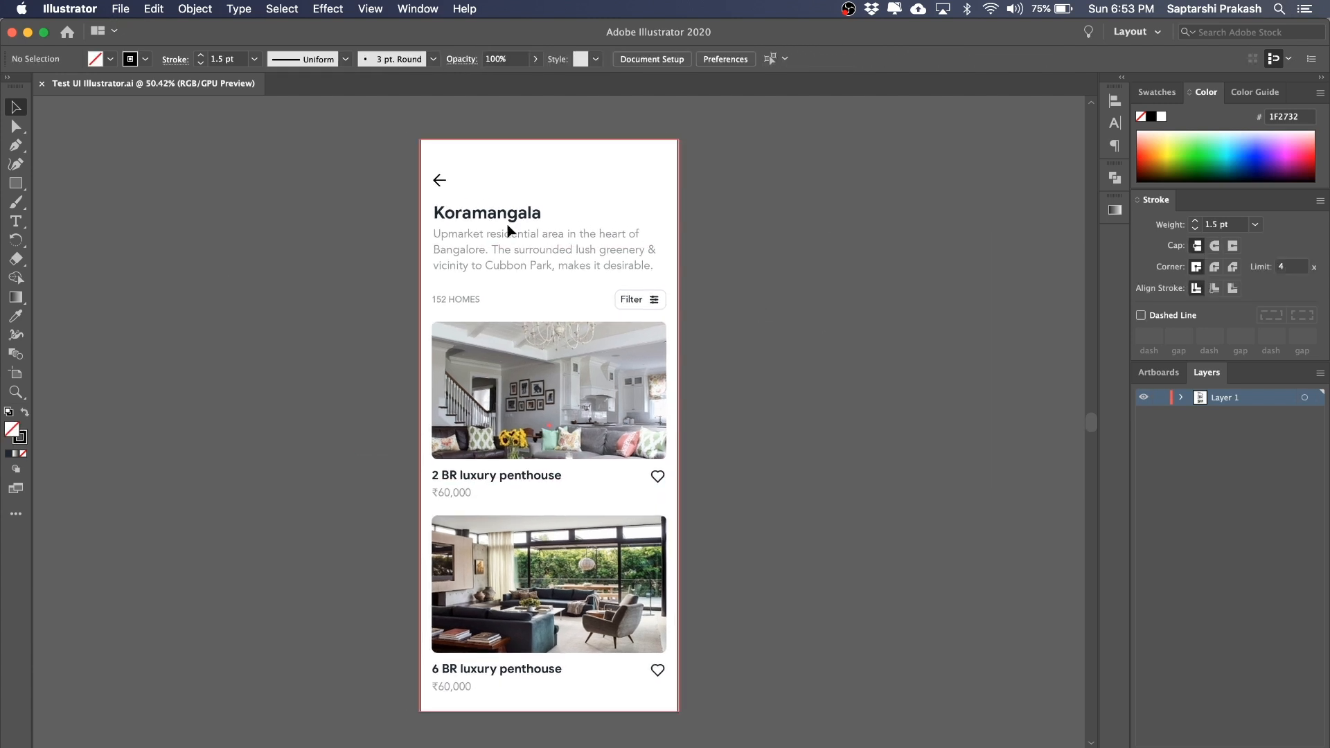
click(508, 224)
click(839, 298)
click(522, 690)
click(857, 397)
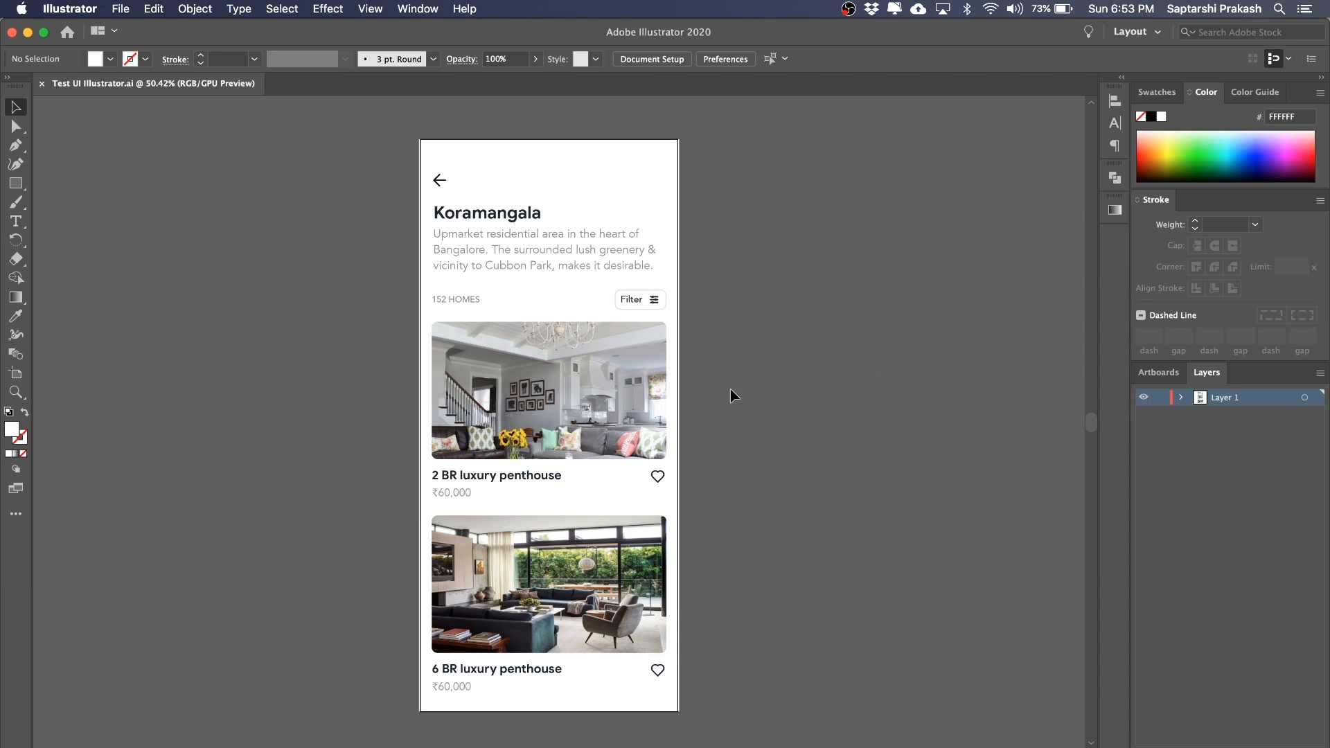
- Switch to After Effects and import Test UI Illustrator.ai from the Desktop as Composition - Retain Layer Sizes
mouse_move(699, 747)
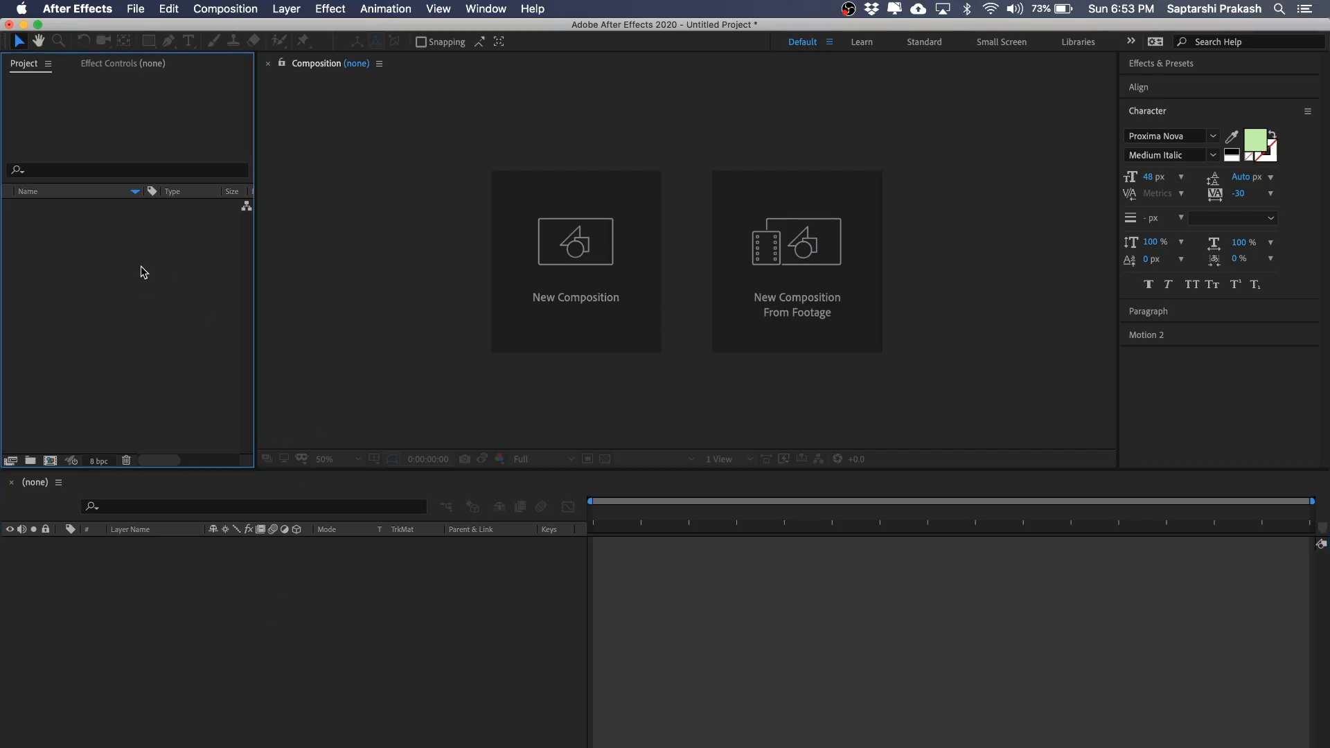
double_click(98, 270)
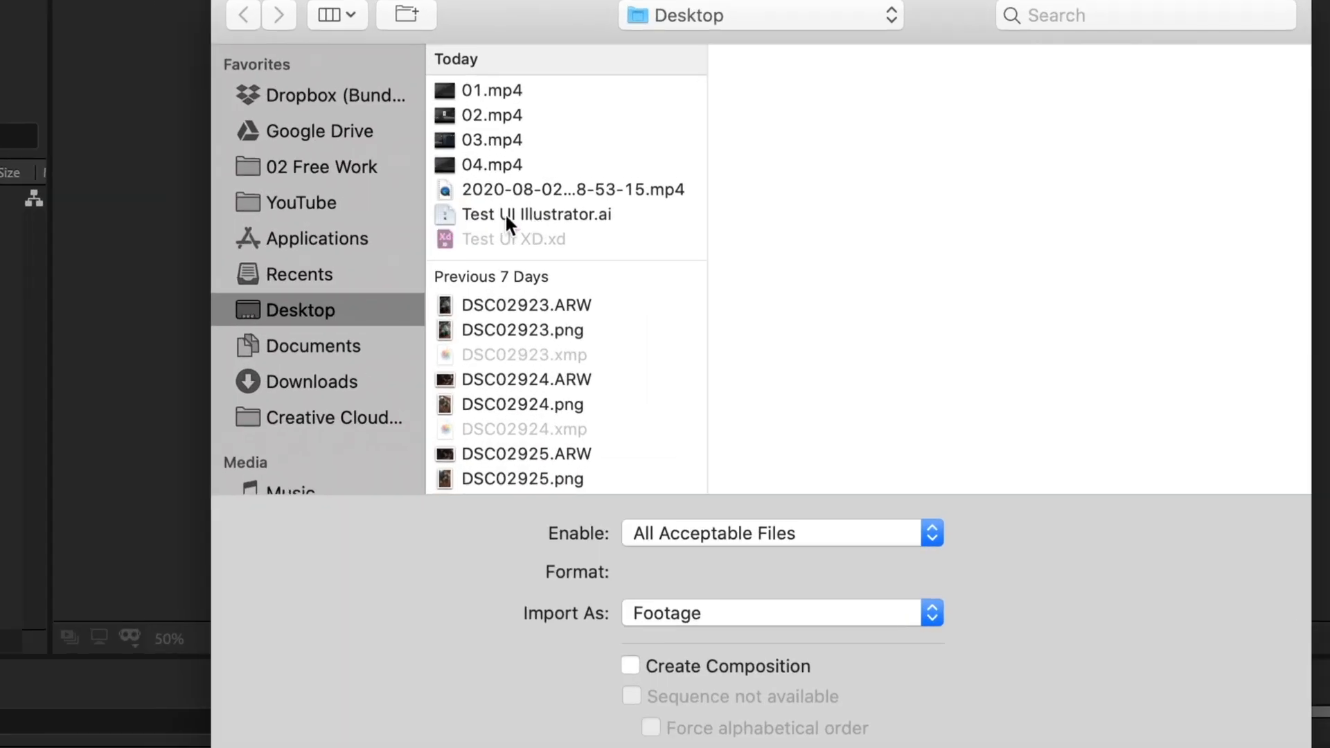
click(571, 214)
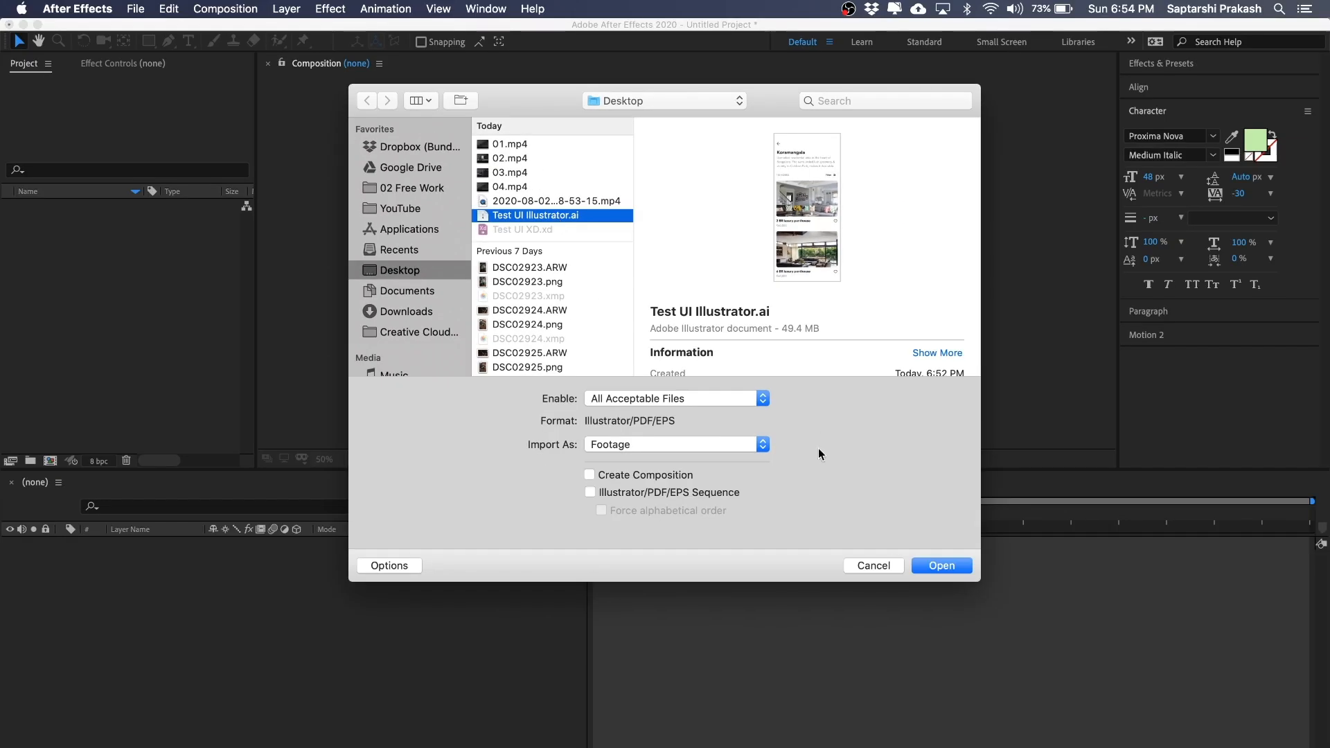
click(629, 449)
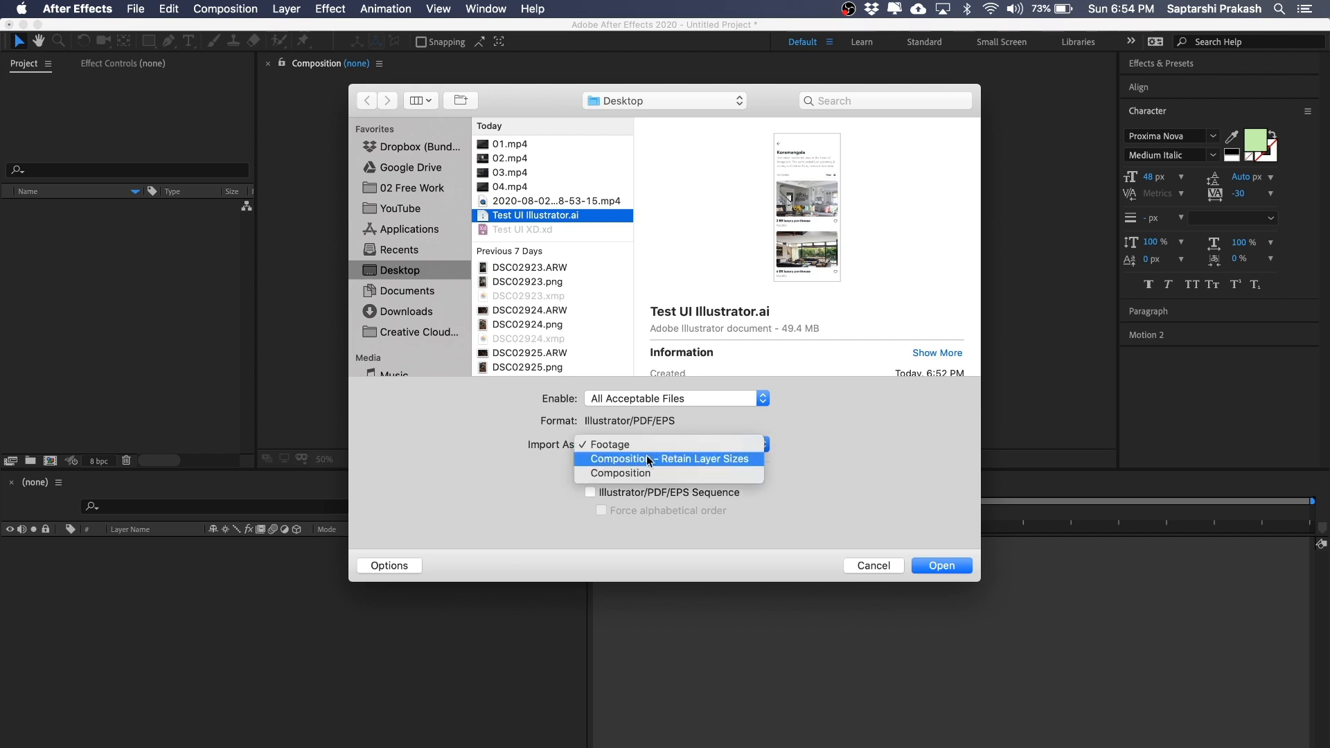
click(720, 460)
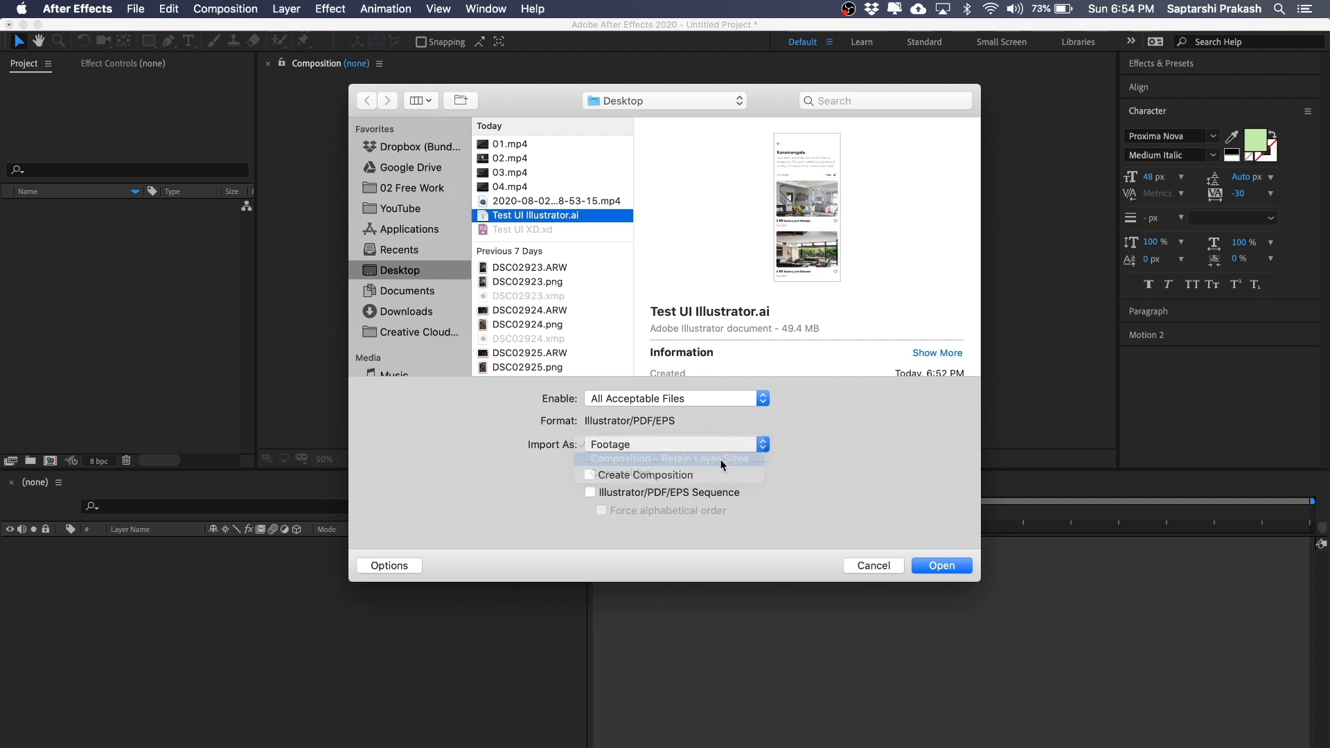
click(944, 565)
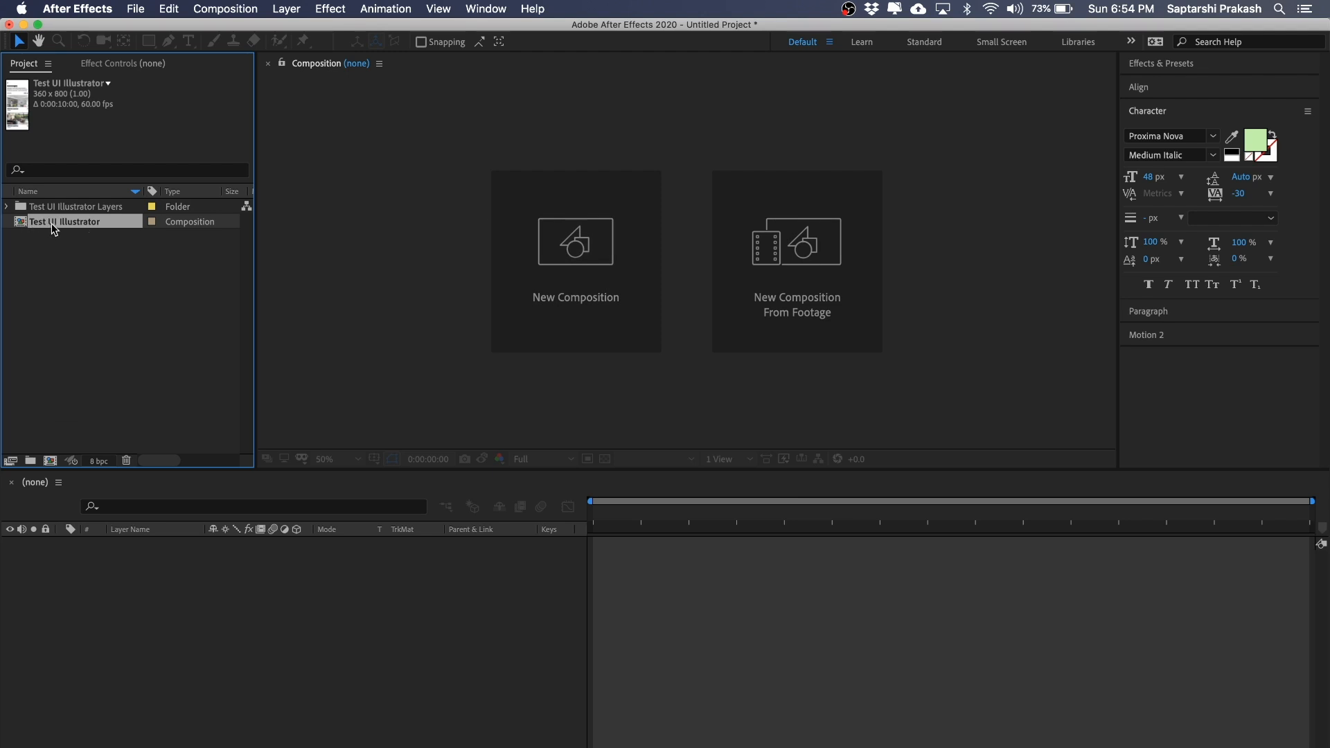
- Open the imported Test UI Illustrator composition and examine how the artwork is divided into layers
double_click(51, 222)
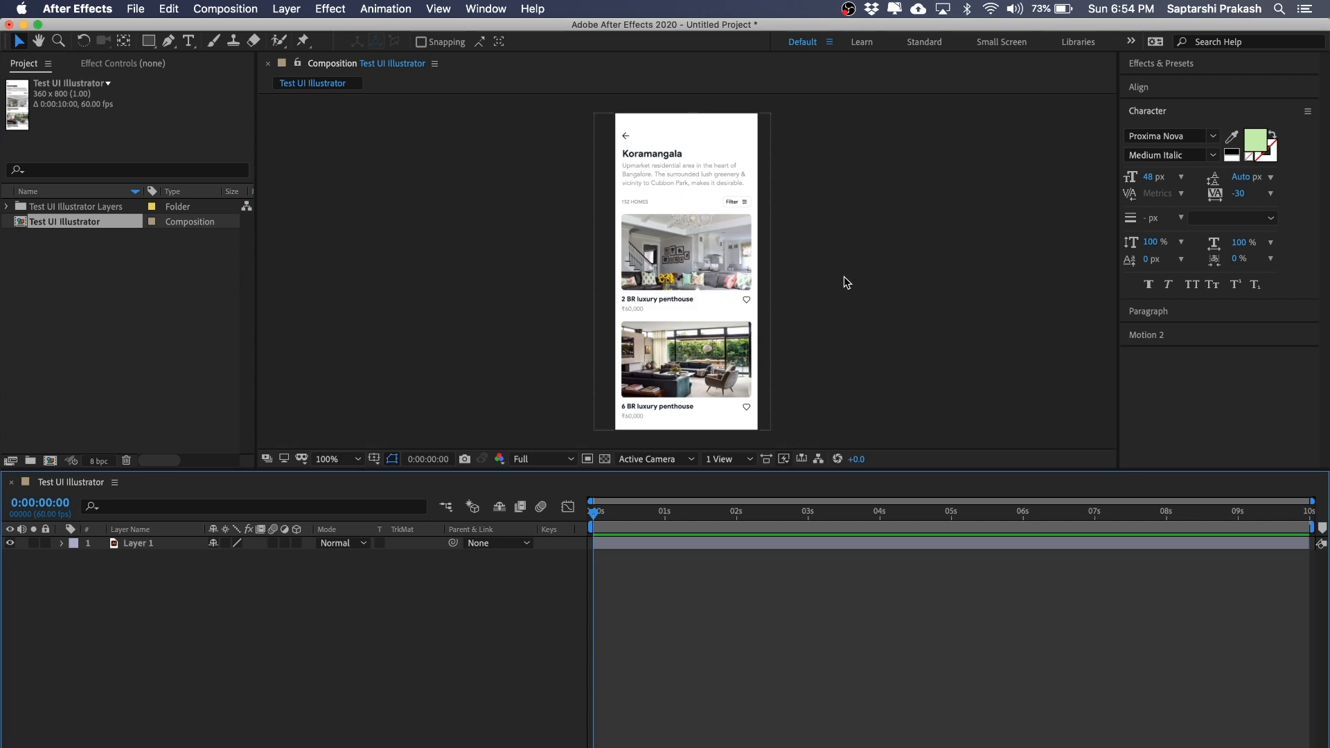
key(period)
key(h)
drag(915, 198, 876, 294)
key(slash)
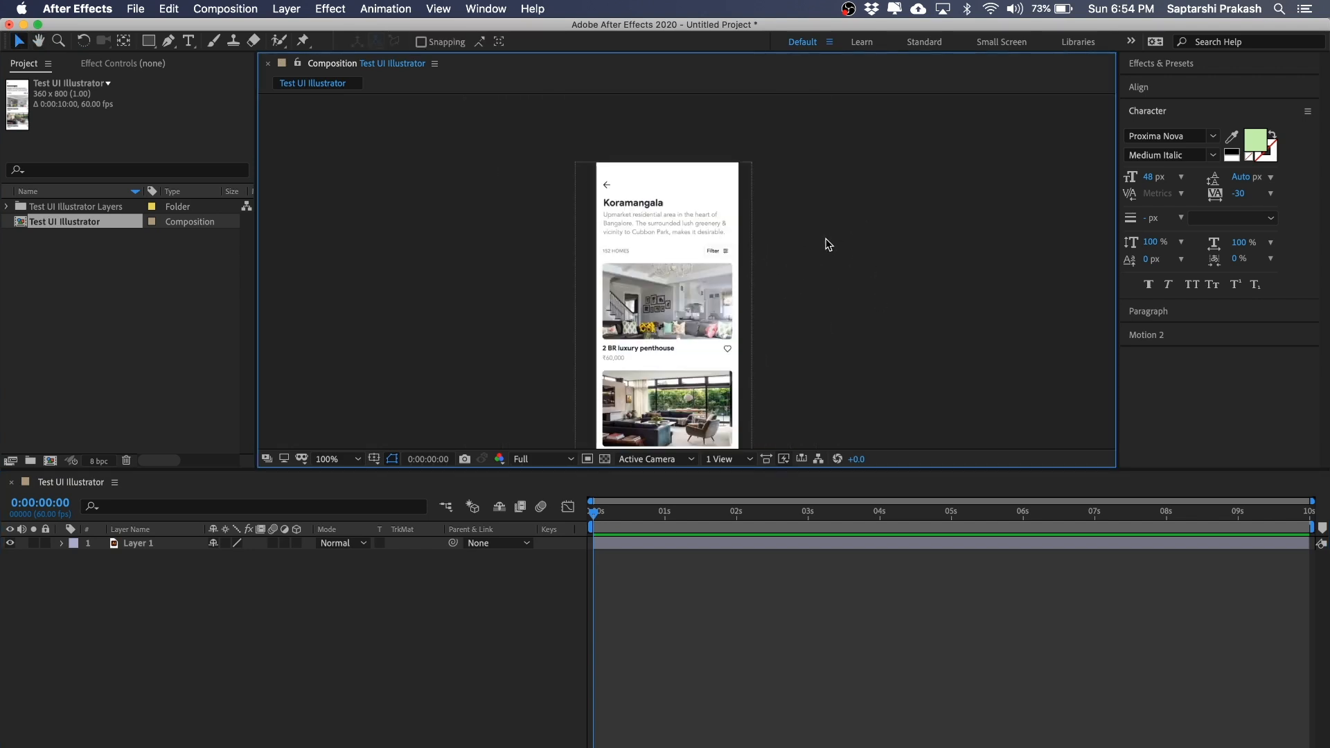
drag(815, 208, 813, 185)
key(v)
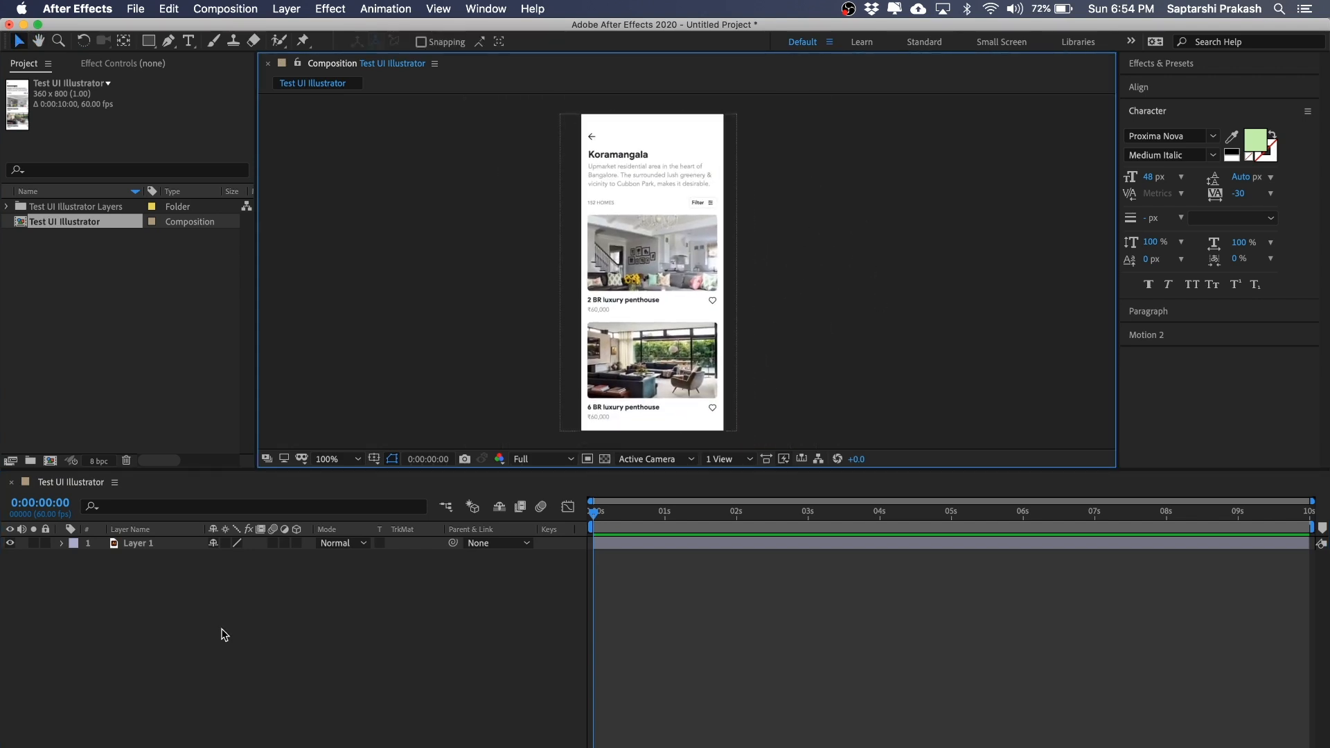
click(127, 545)
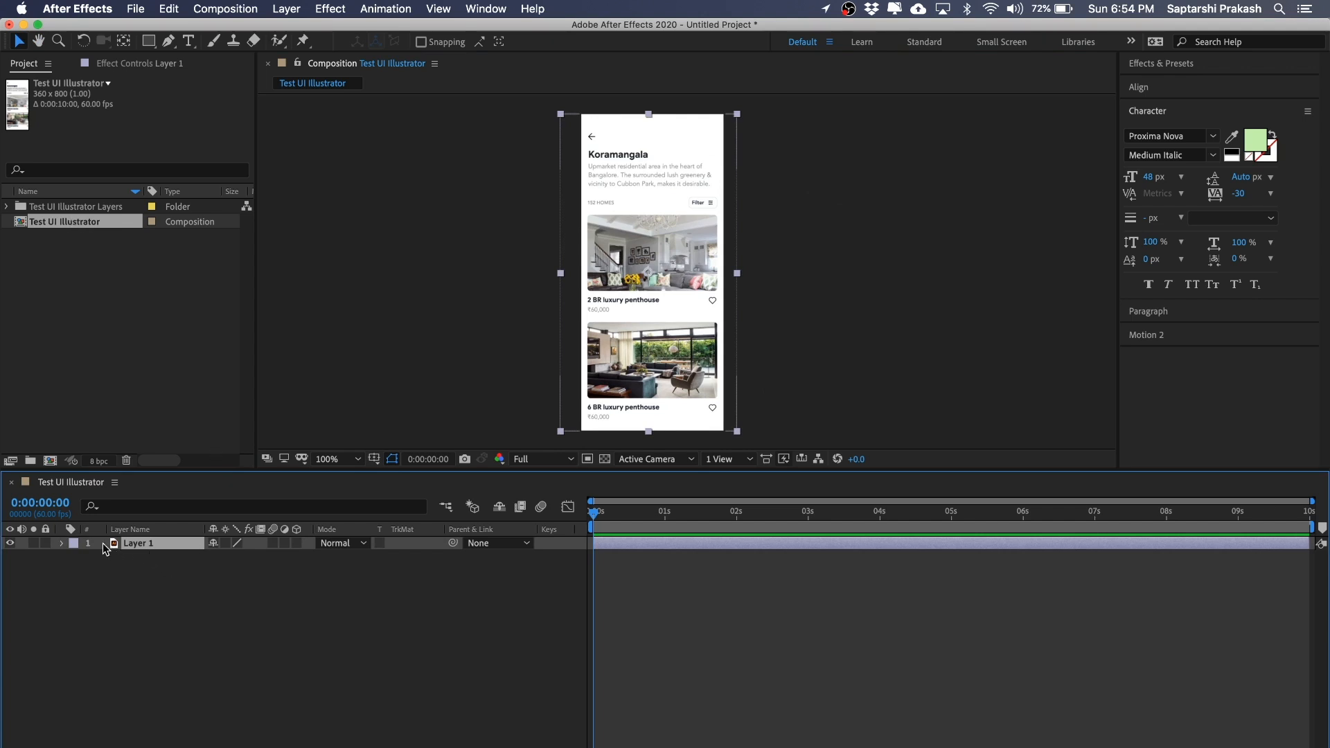
- Delete the Test UI Illustrator composition and its Test UI Illustrator Layers folder from the project
click(133, 380)
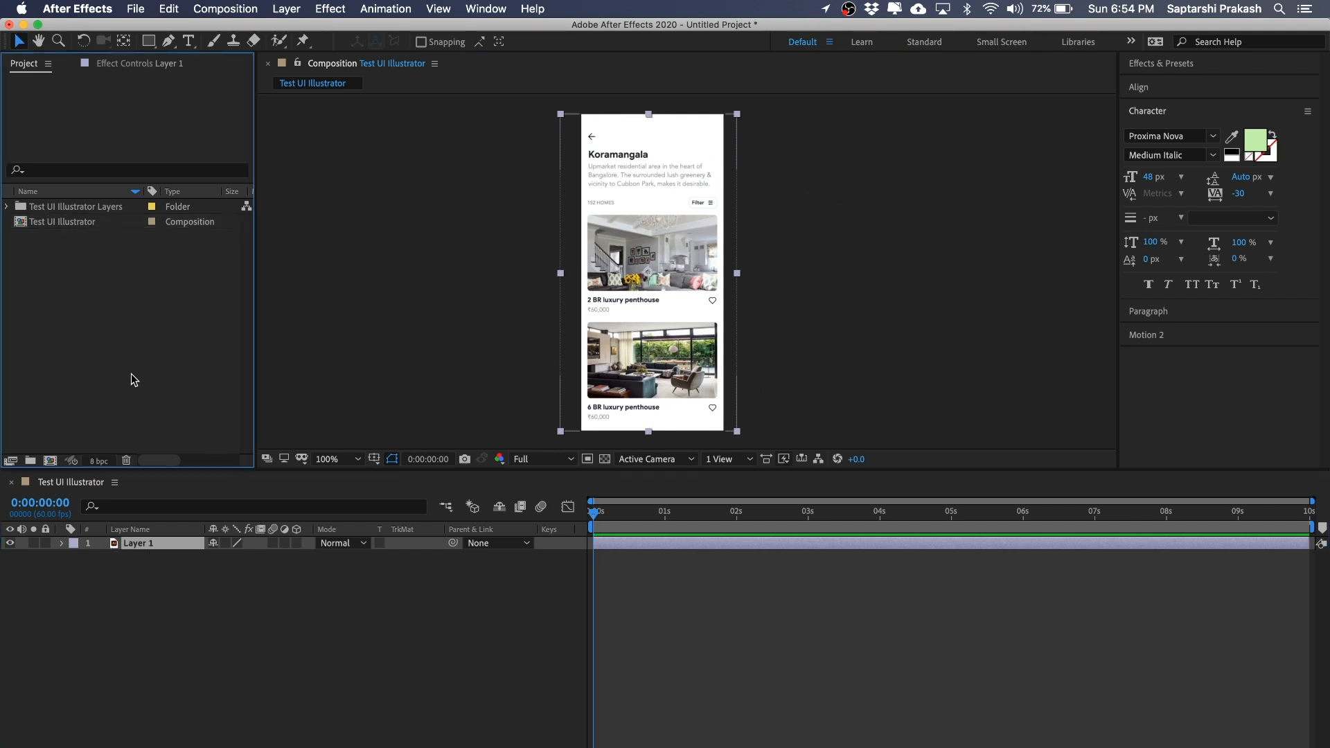
click(75, 221)
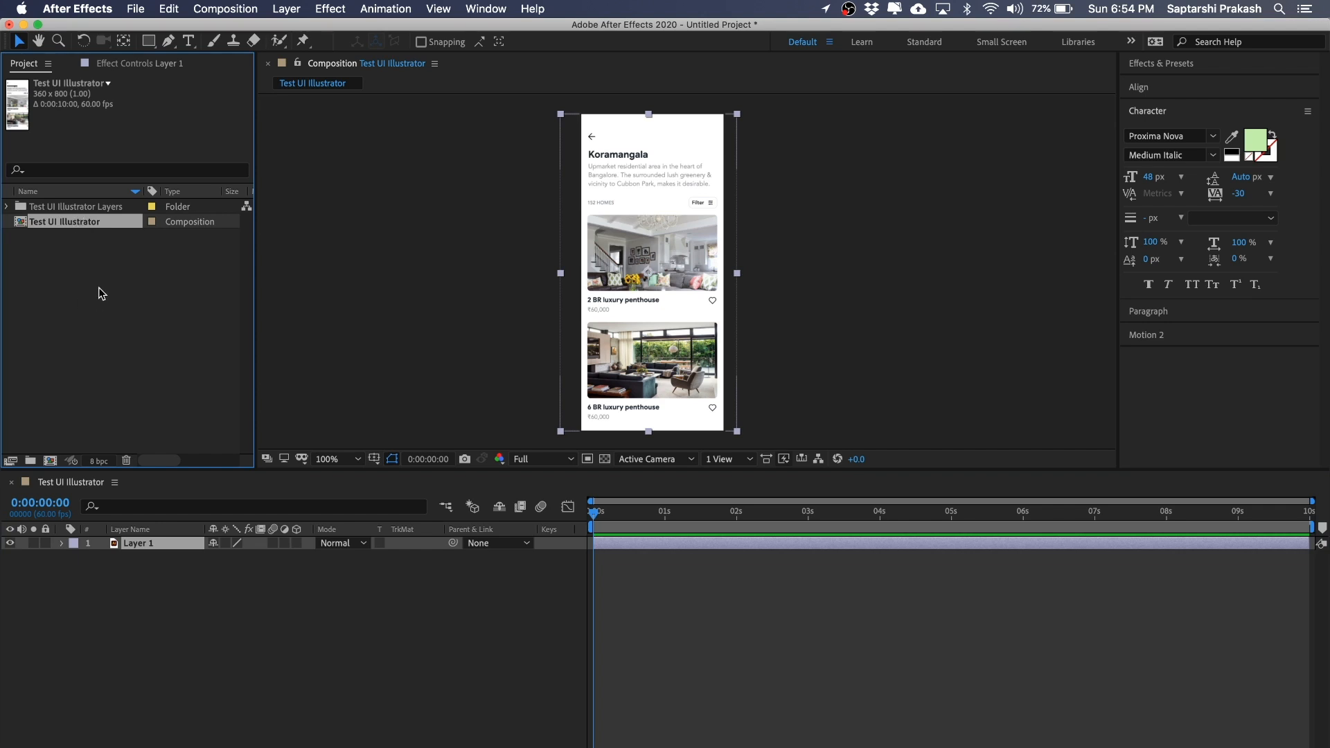
shift+click(97, 201)
key(Delete)
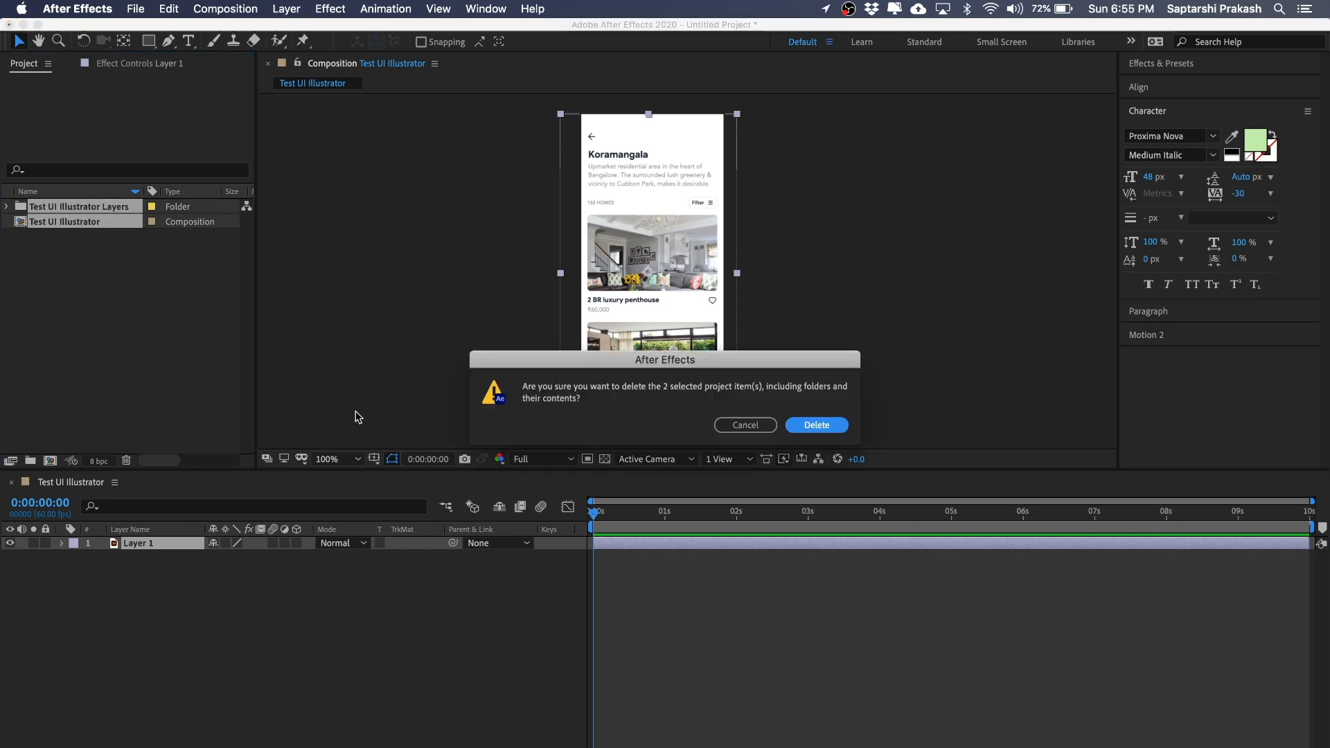
click(816, 424)
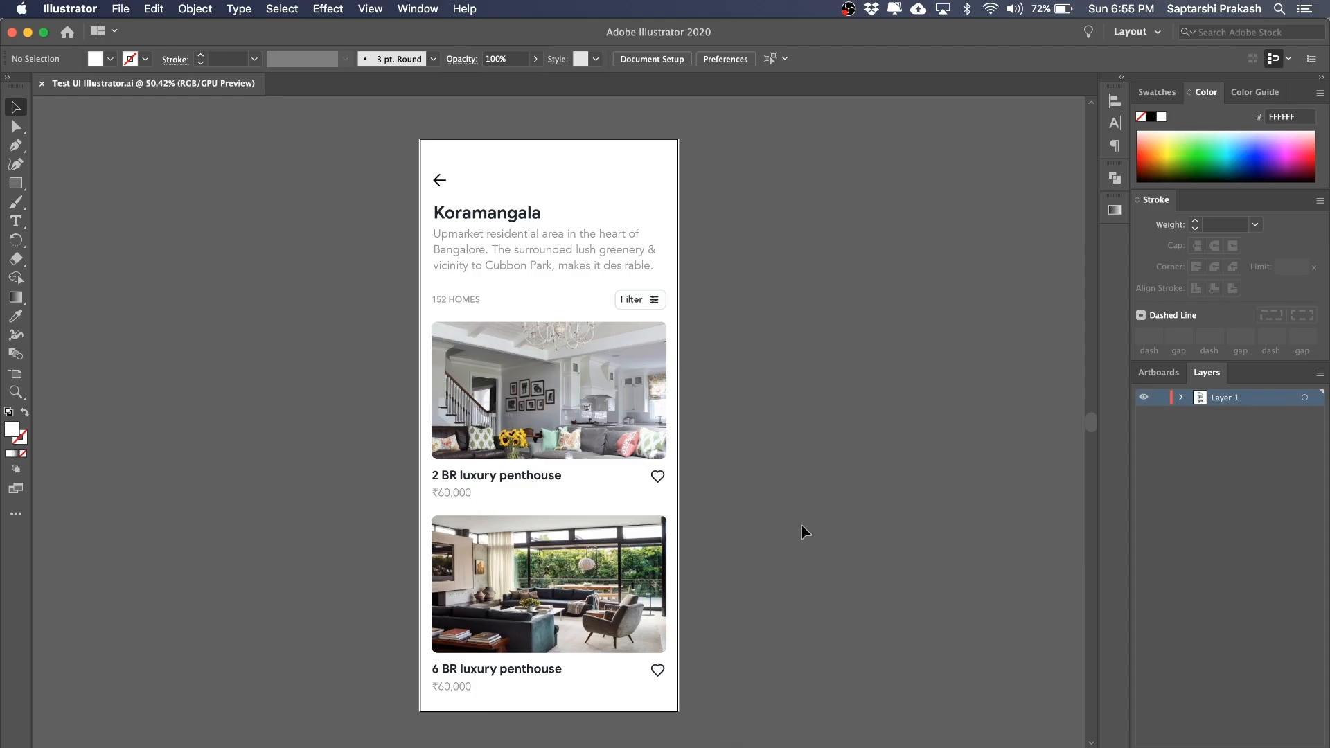
- In Illustrator, examine the first listing group and the groups nested inside Layer 1
scroll(801, 526, right, 1)
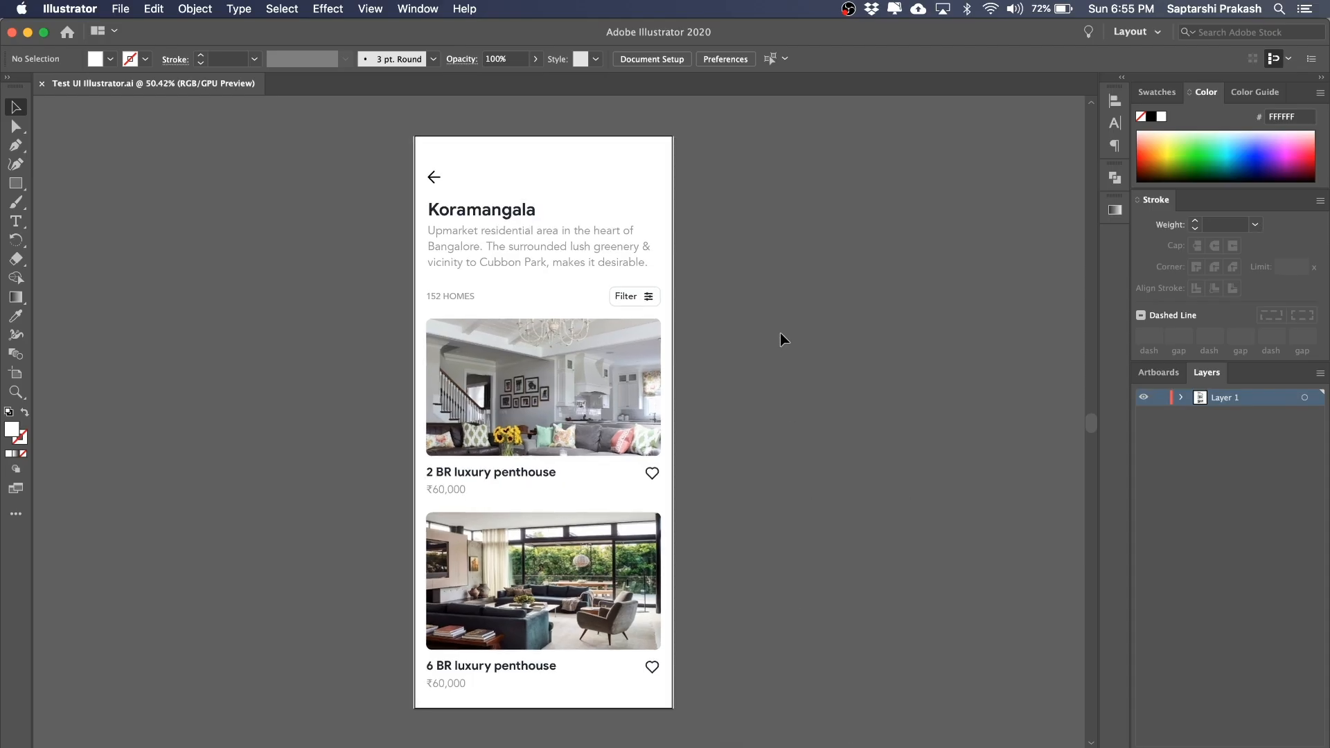
scroll(801, 332, up, 3)
click(553, 298)
scroll(557, 320, down, 3)
click(570, 353)
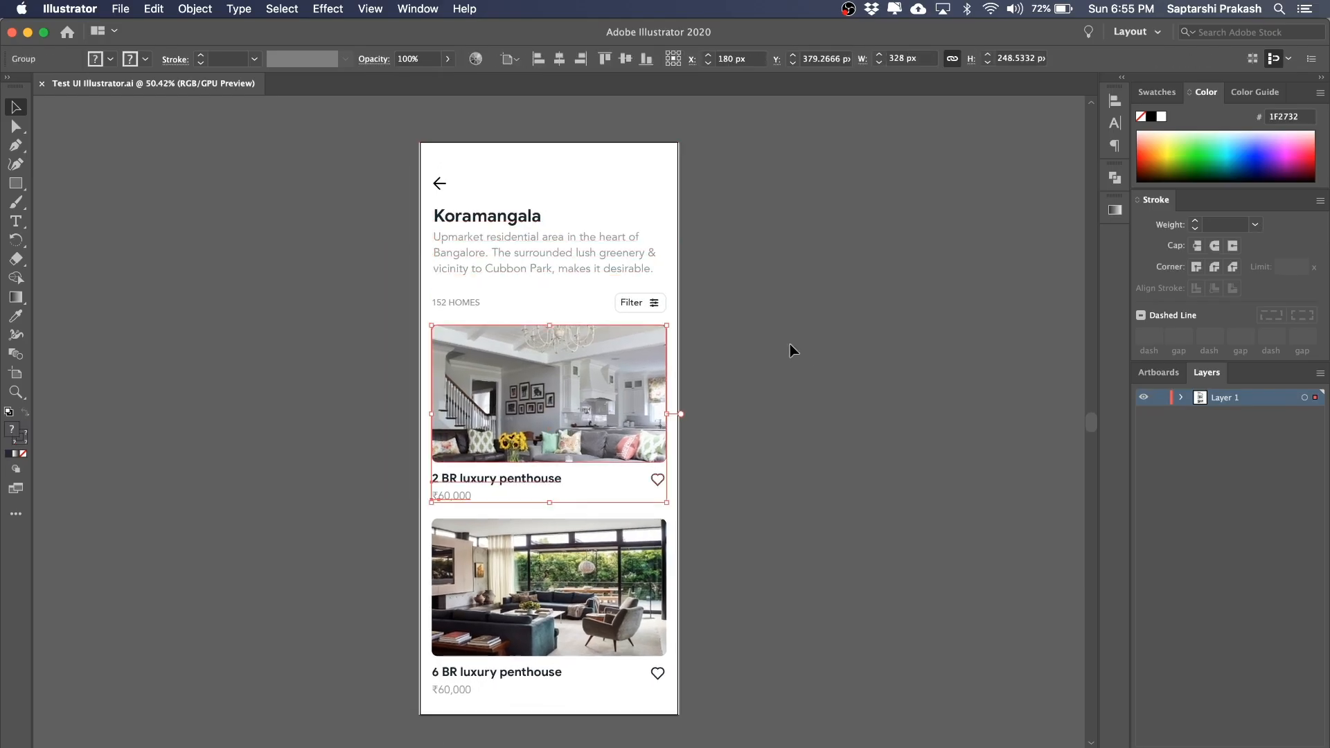
scroll(805, 352, down, 1)
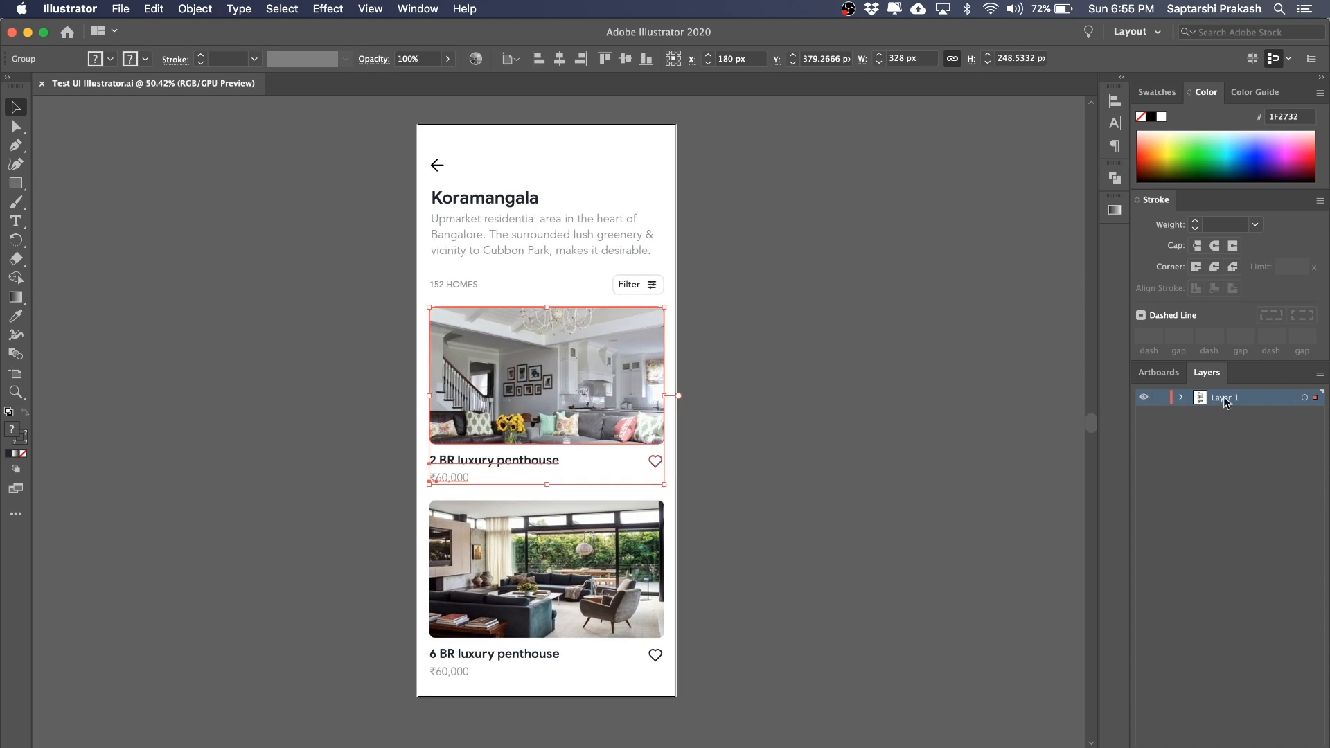
click(1181, 397)
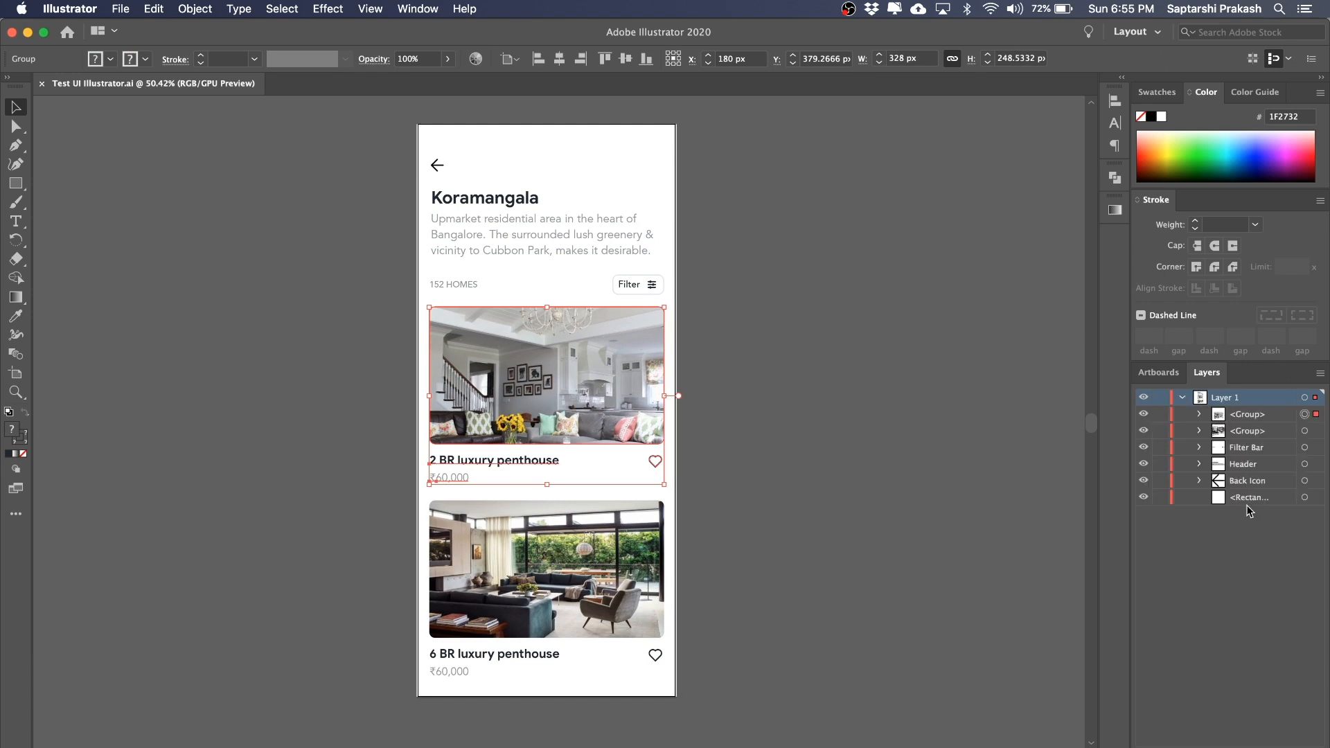
click(1181, 397)
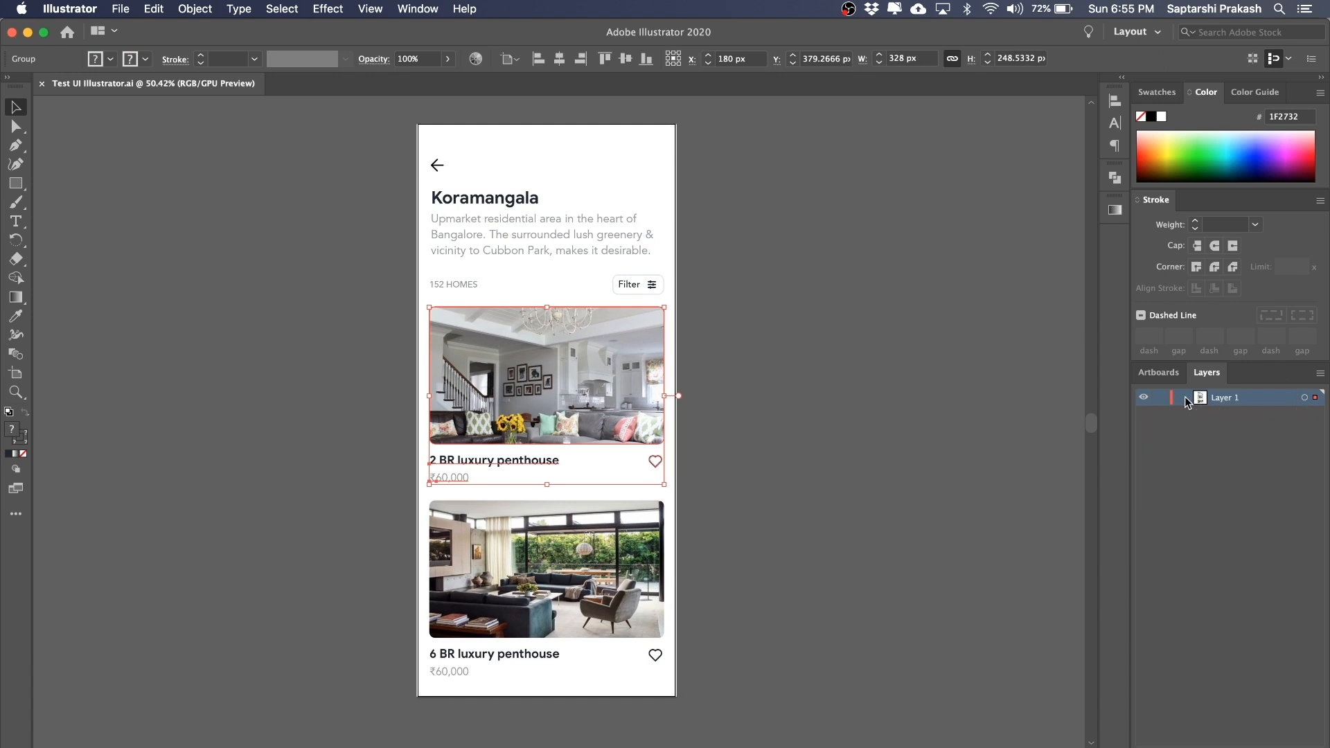
click(812, 454)
click(592, 394)
click(845, 451)
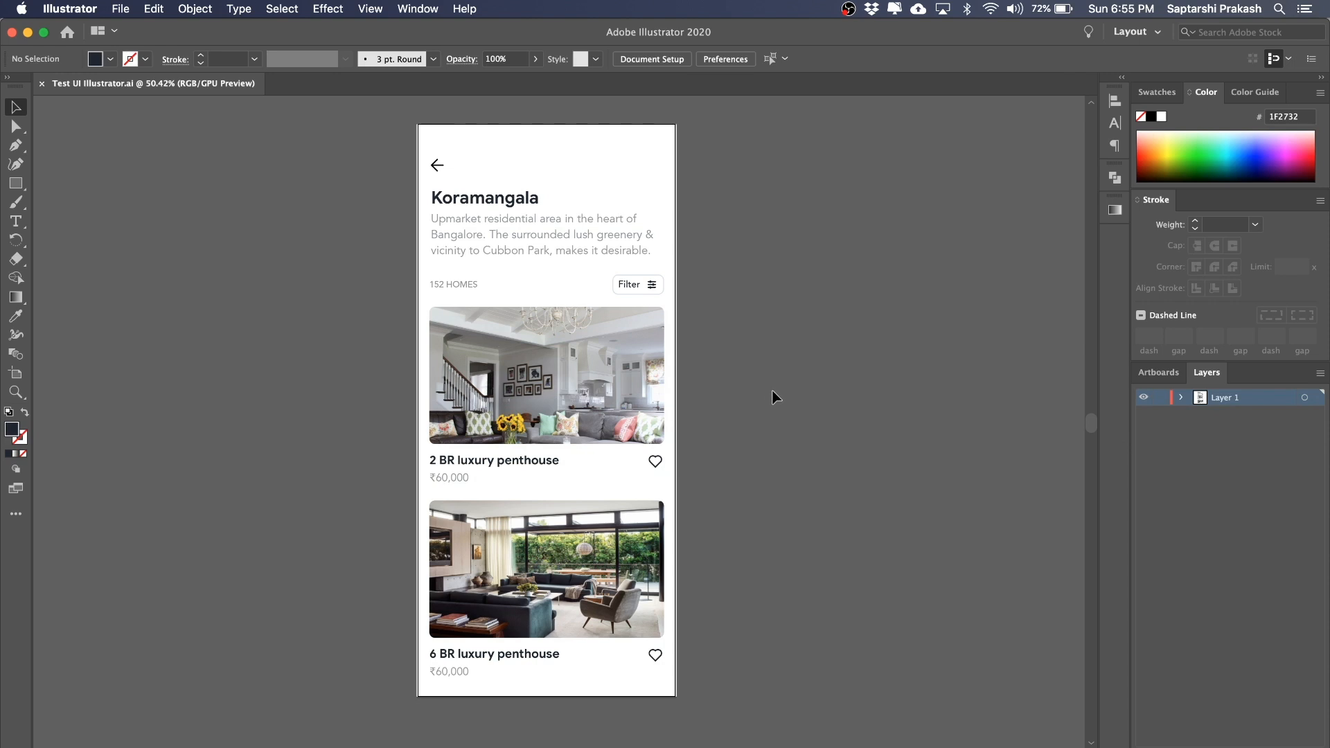
- Move the Koramangala title and description group onto a new layer, keeping its position, and name the layer Header
scroll(804, 378, up, 3)
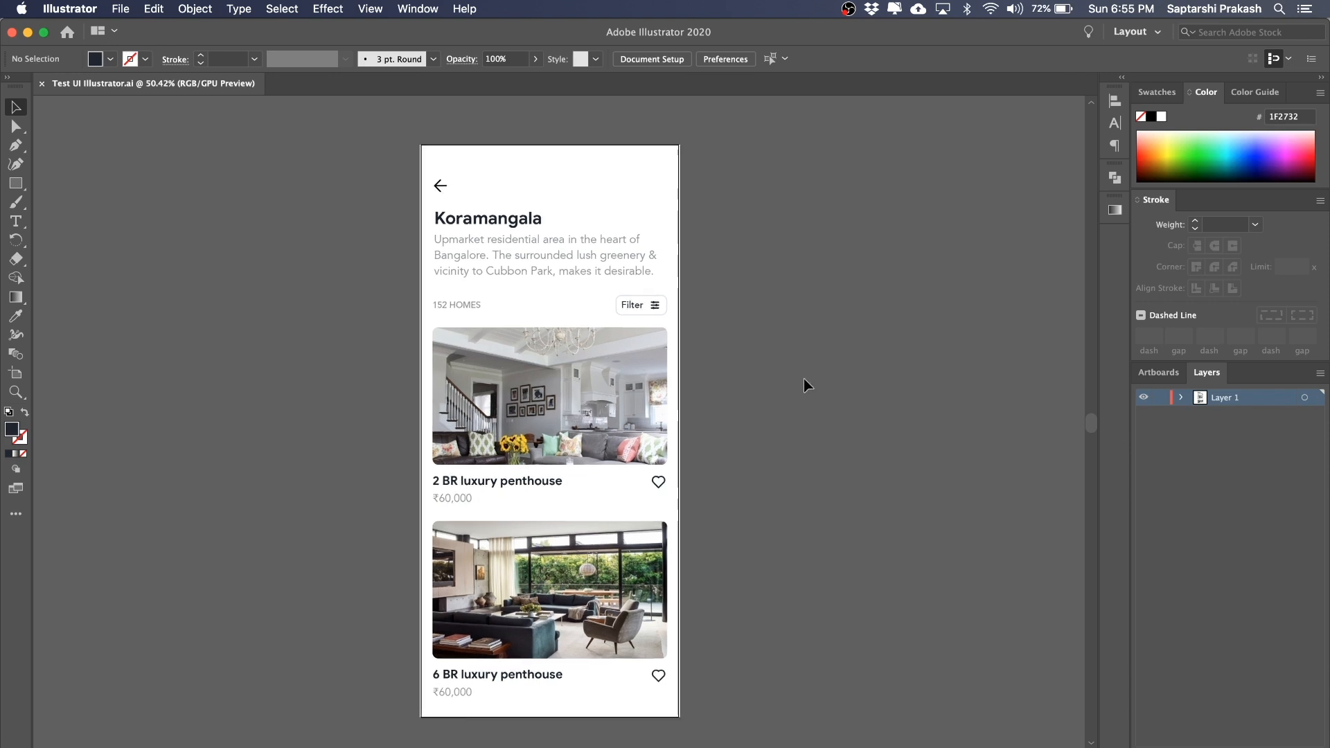
click(488, 229)
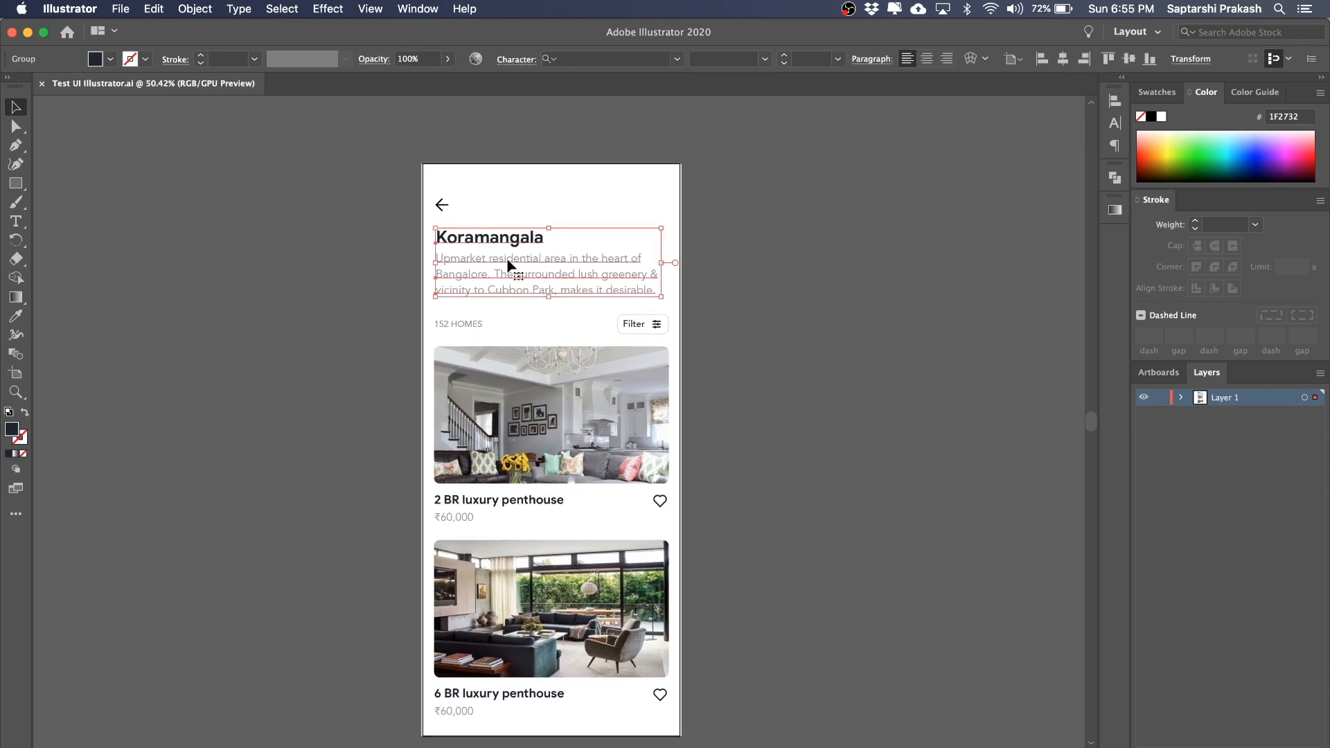
key(super+shift+b)
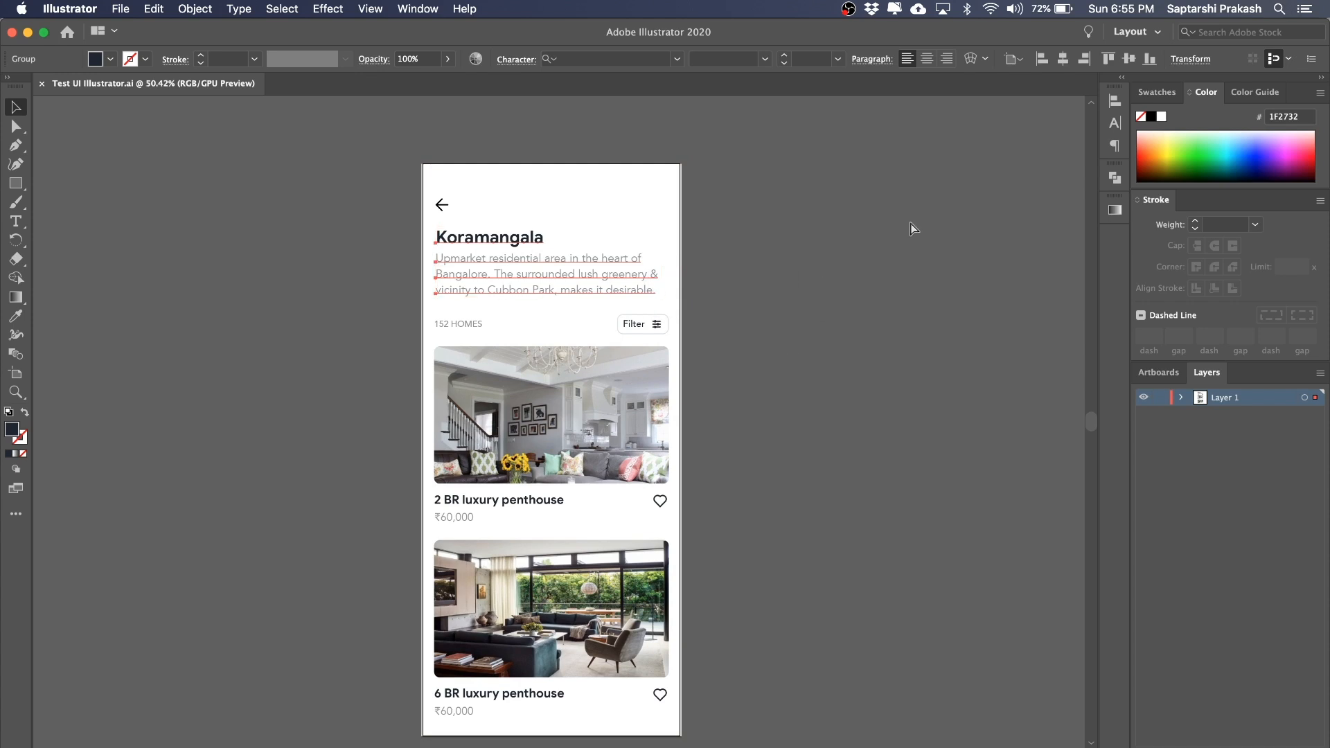
key(Delete)
click(1272, 746)
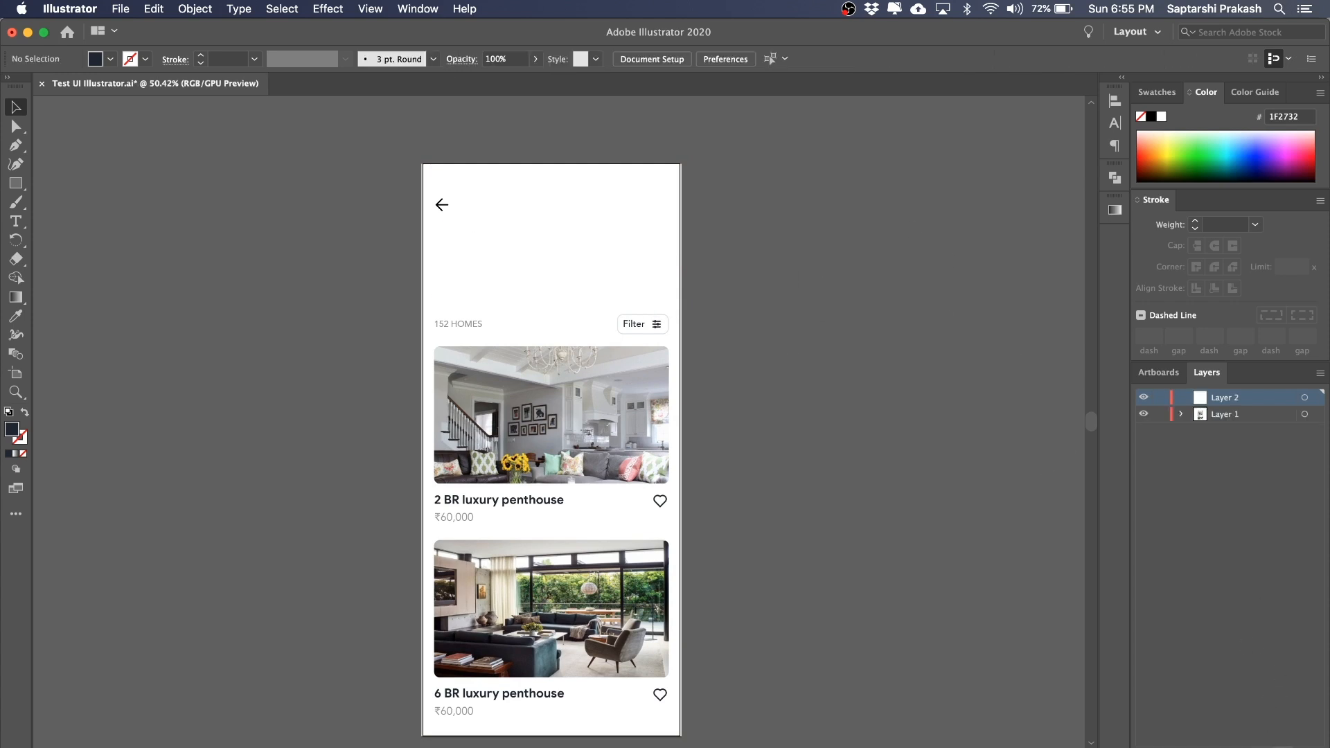
key(super+shift+v)
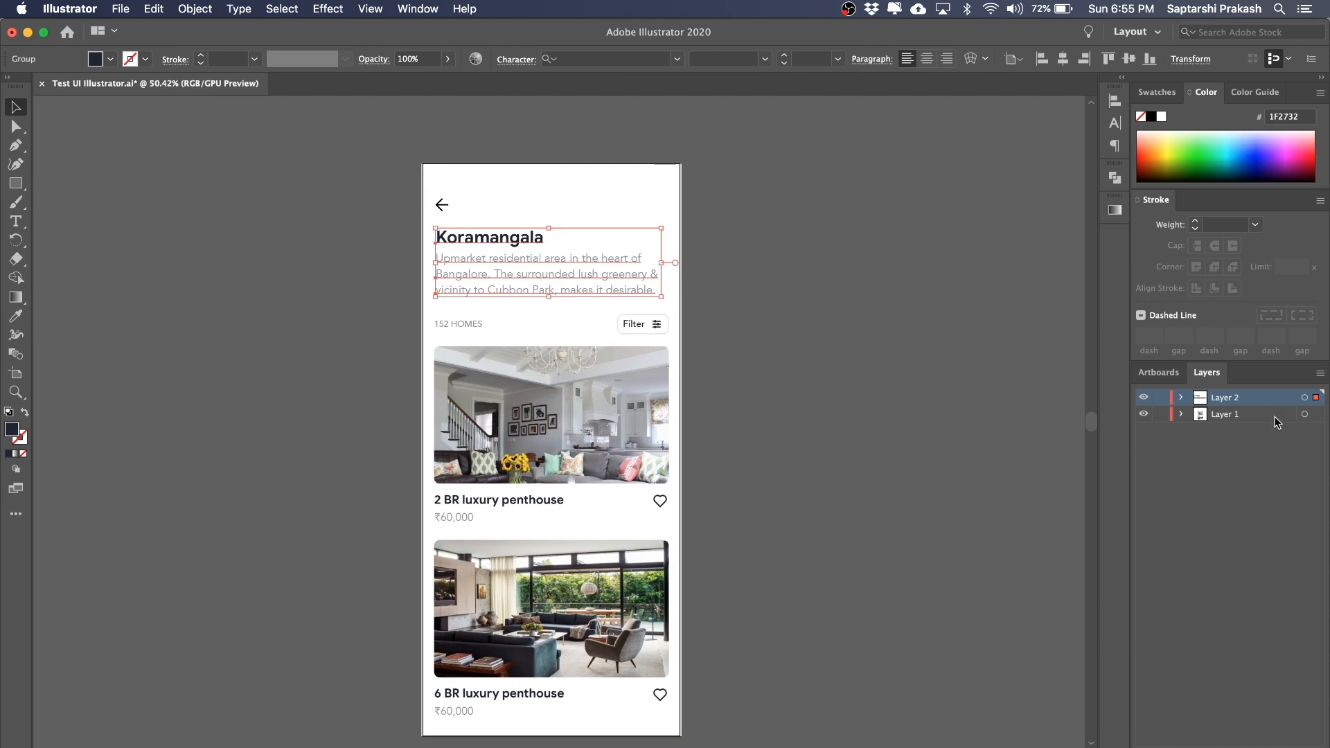
double_click(1224, 397)
text(He)
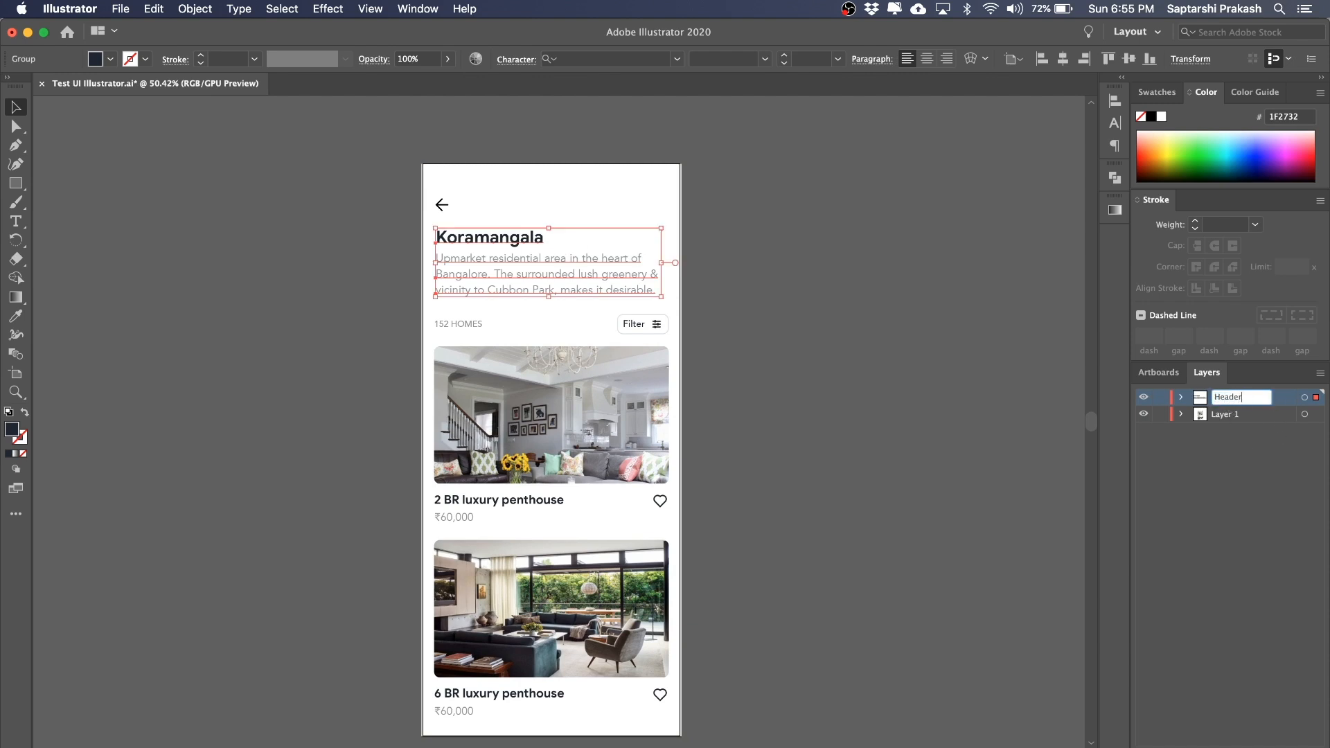
text(ader)
key(Return)
- Move the 152 HOMES and Filter group in place onto a new layer above Layer 1, named Filter Bar
click(754, 405)
click(612, 396)
click(642, 320)
key(super+x)
key(super+l)
key(super+f)
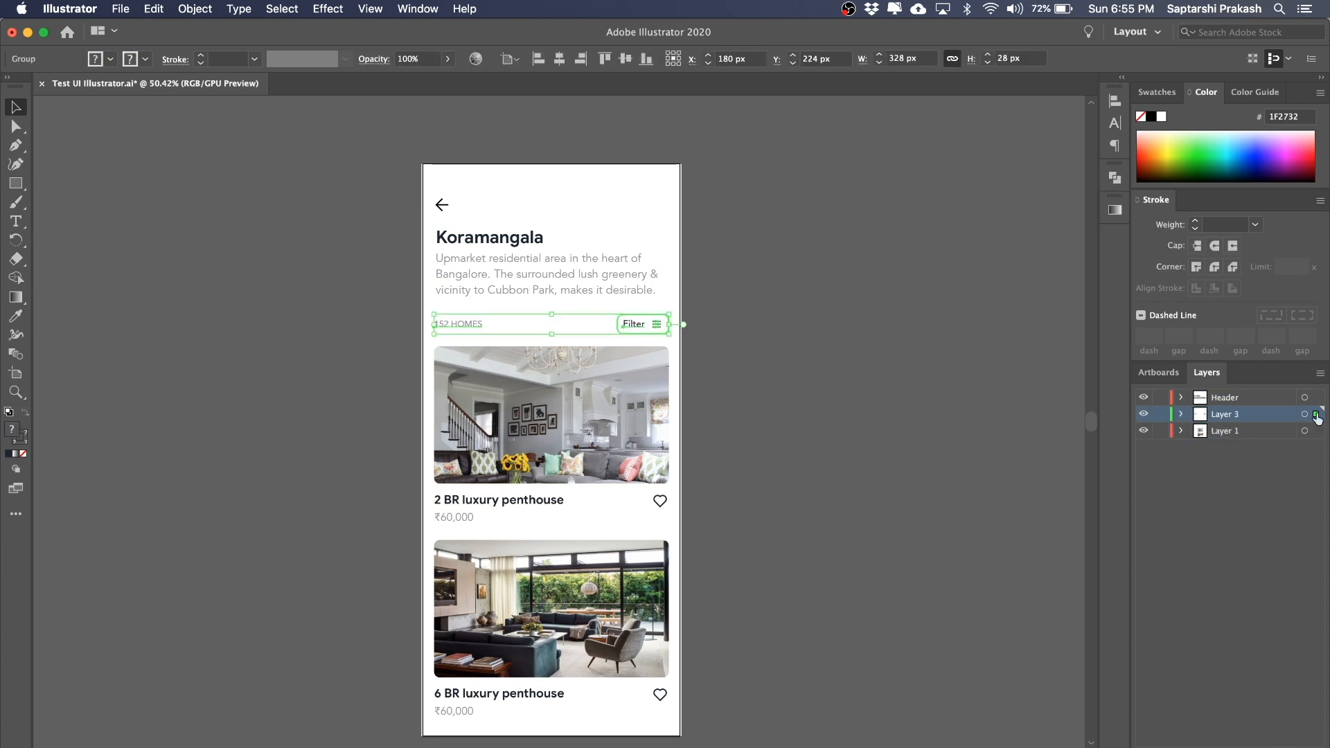
double_click(1225, 413)
text(Filter Bar)
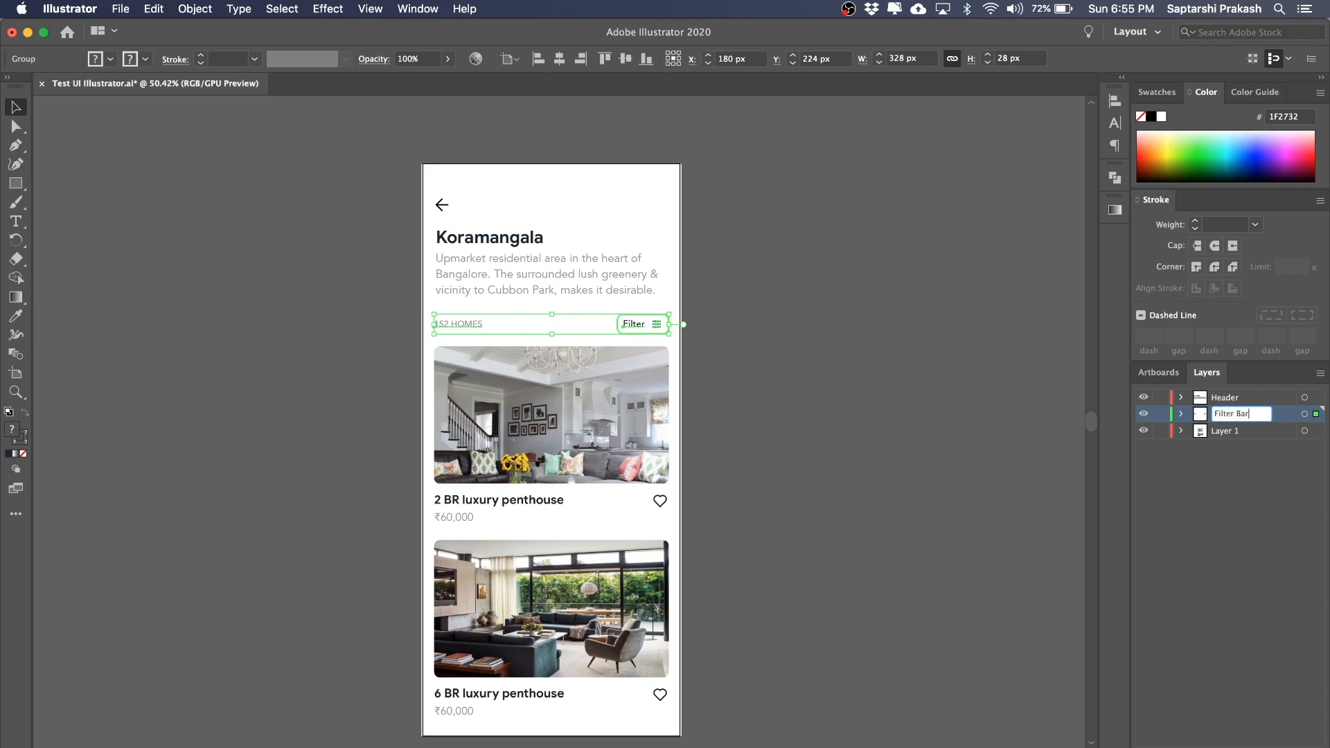
key(Return)
- Move the 2 BR luxury penthouse group in place onto a new layer above Layer 1, named Listing 1
click(796, 428)
click(632, 440)
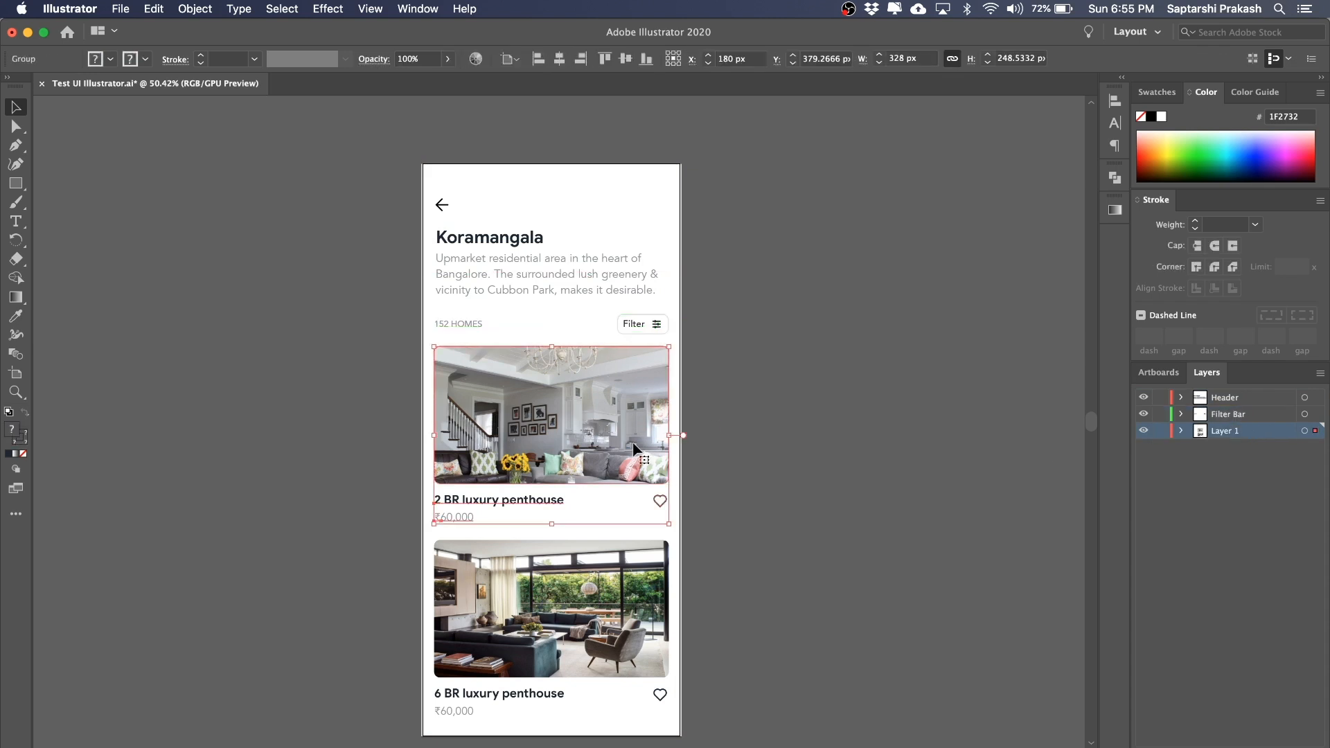
key(super+x)
key(super+l)
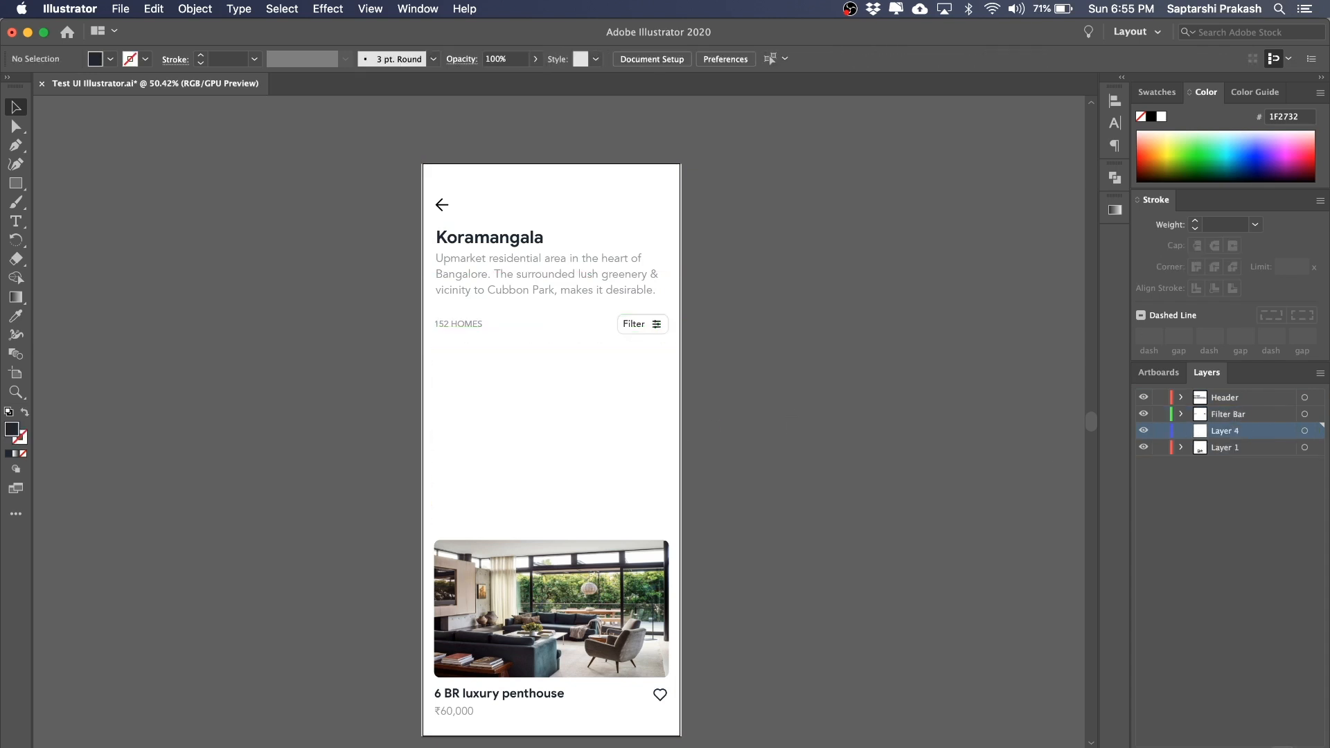
key(super+f)
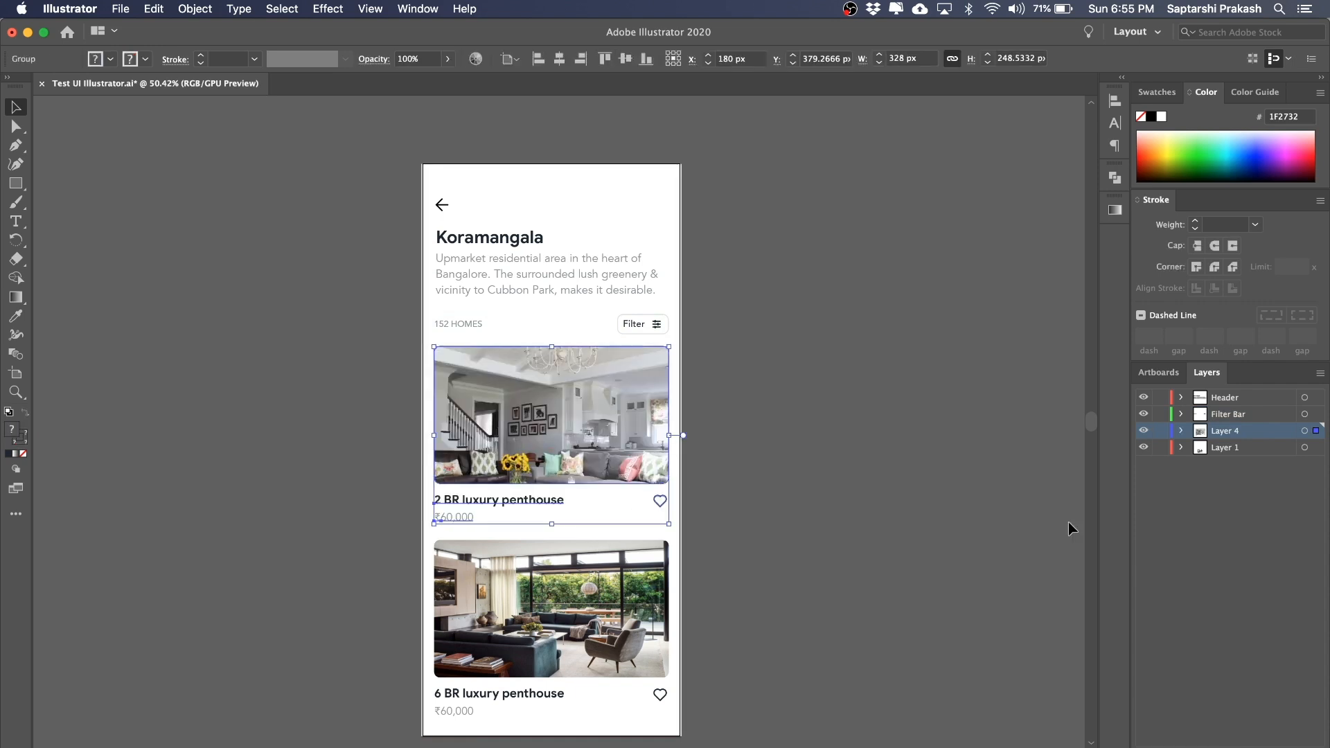
double_click(1240, 431)
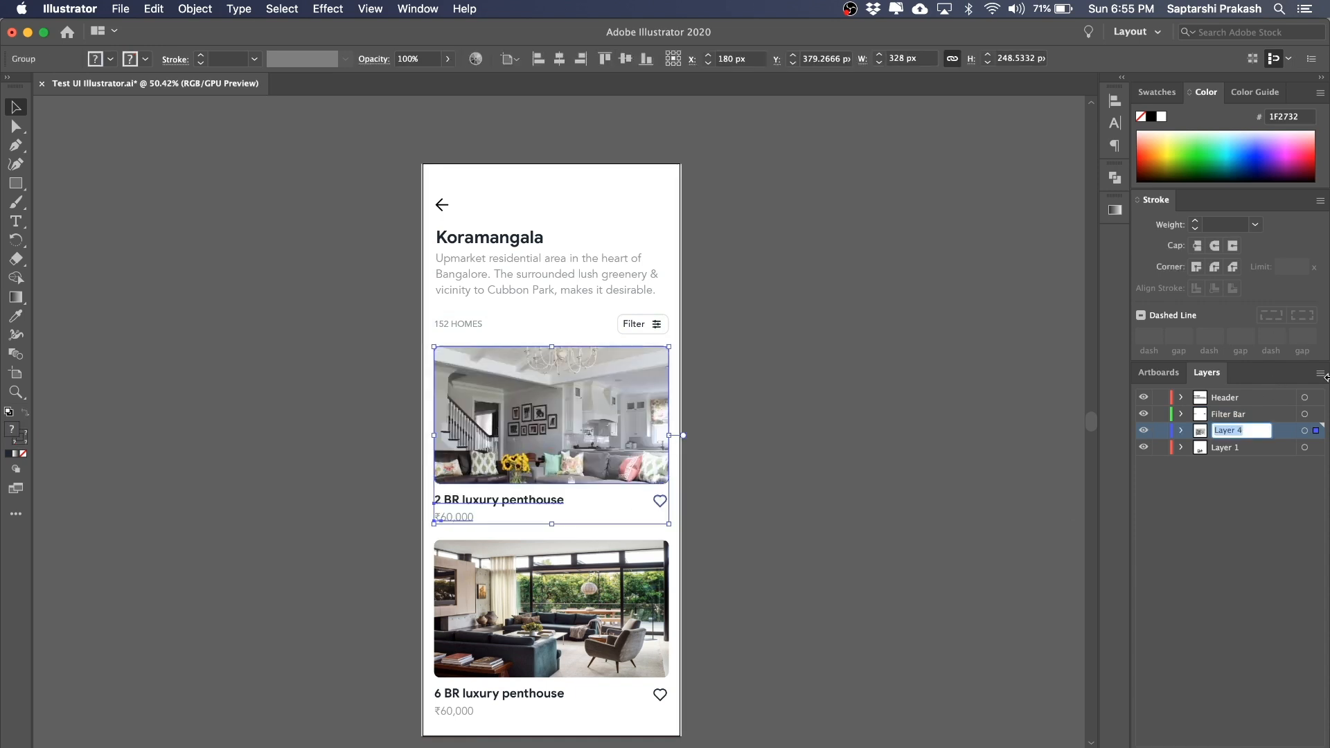
text(Listing 1)
key(Return)
- Move the 6 BR luxury penthouse group in place onto a new layer above Layer 1, named Listing 2
click(662, 609)
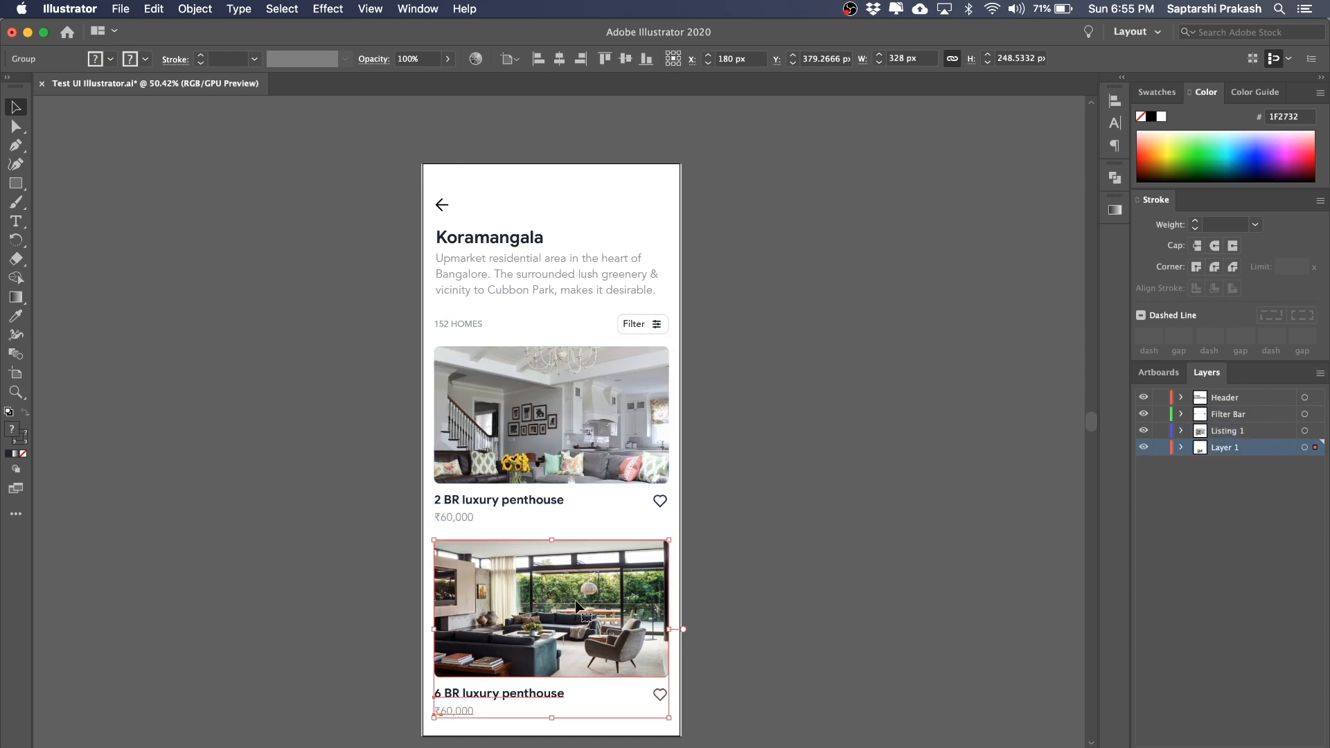
key(super+x)
key(super+l)
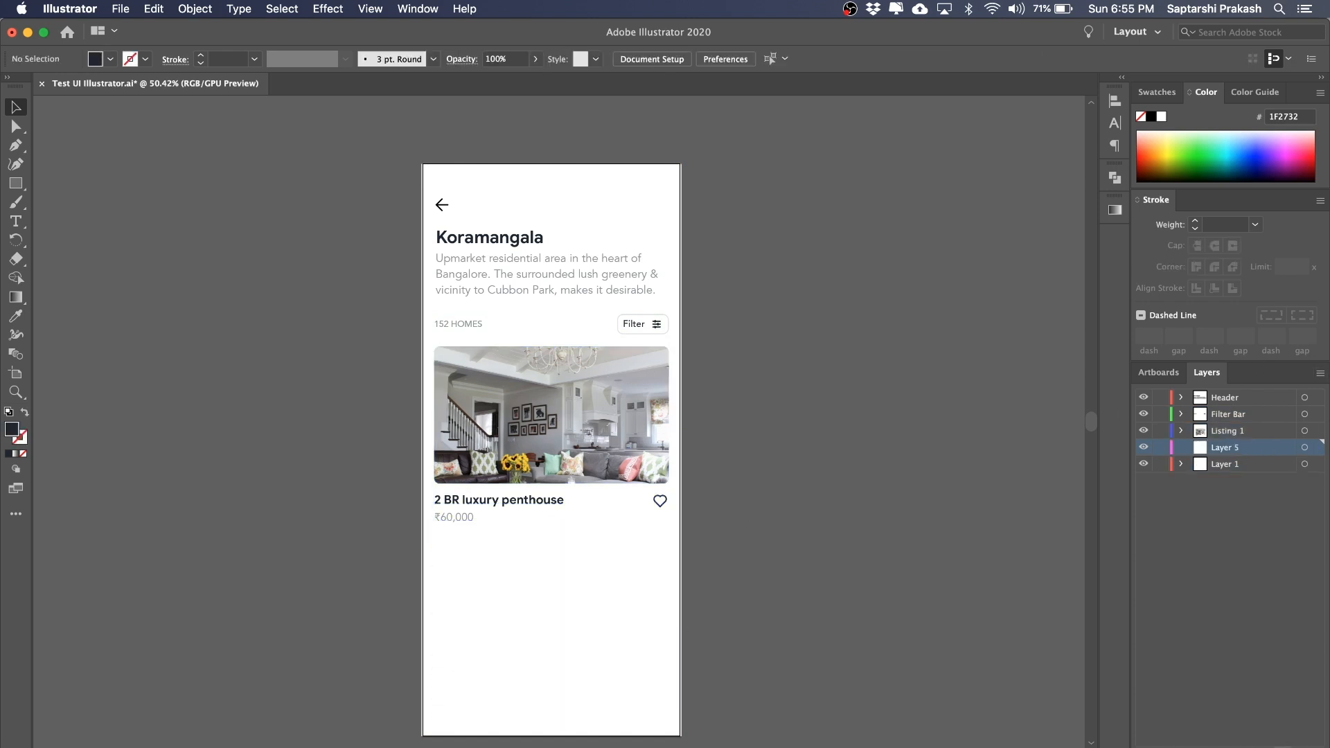
key(super+f)
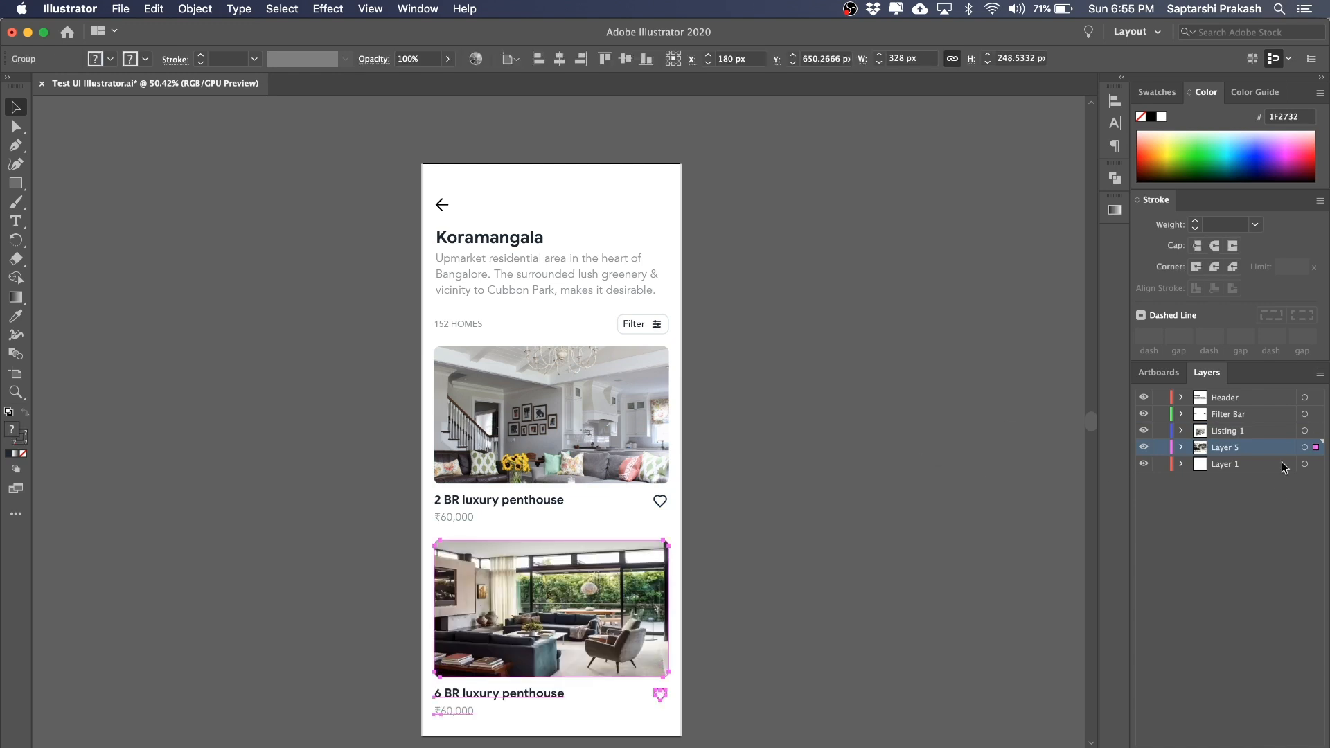
double_click(1232, 448)
text(Listing 2)
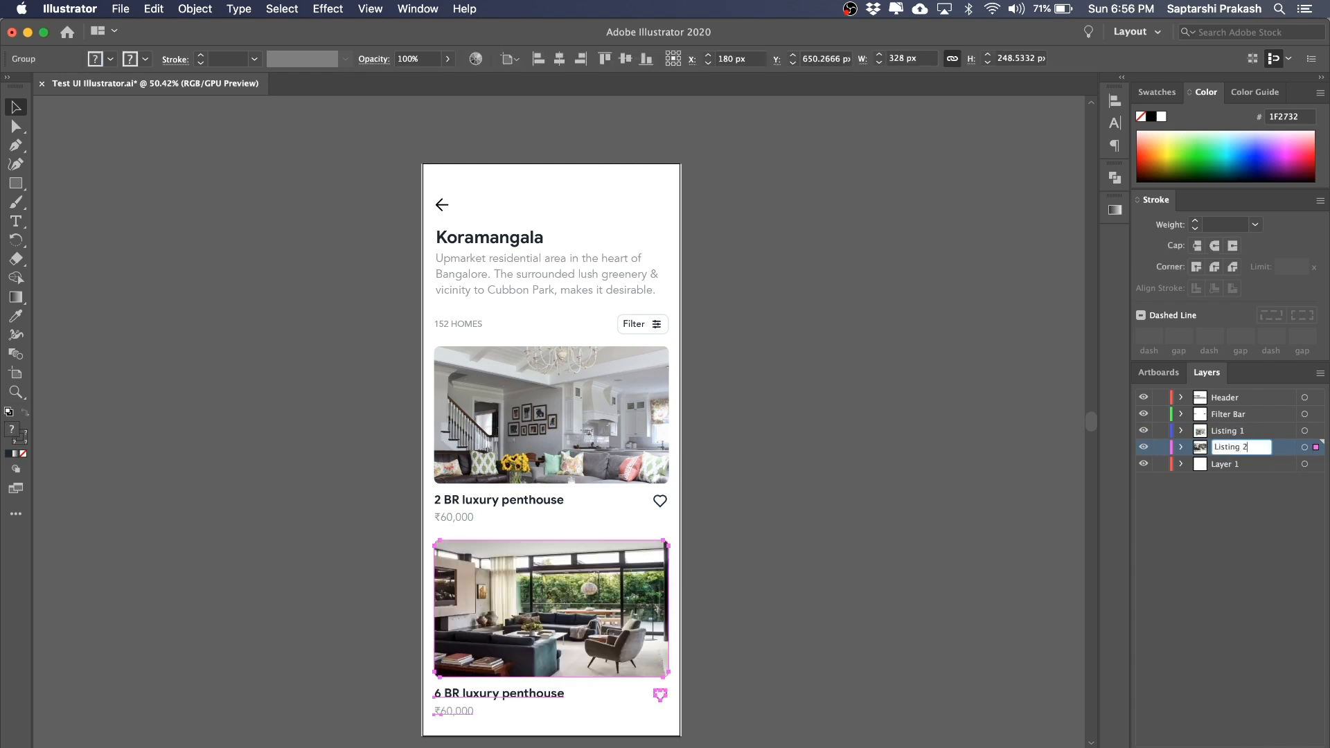
key(Return)
click(854, 352)
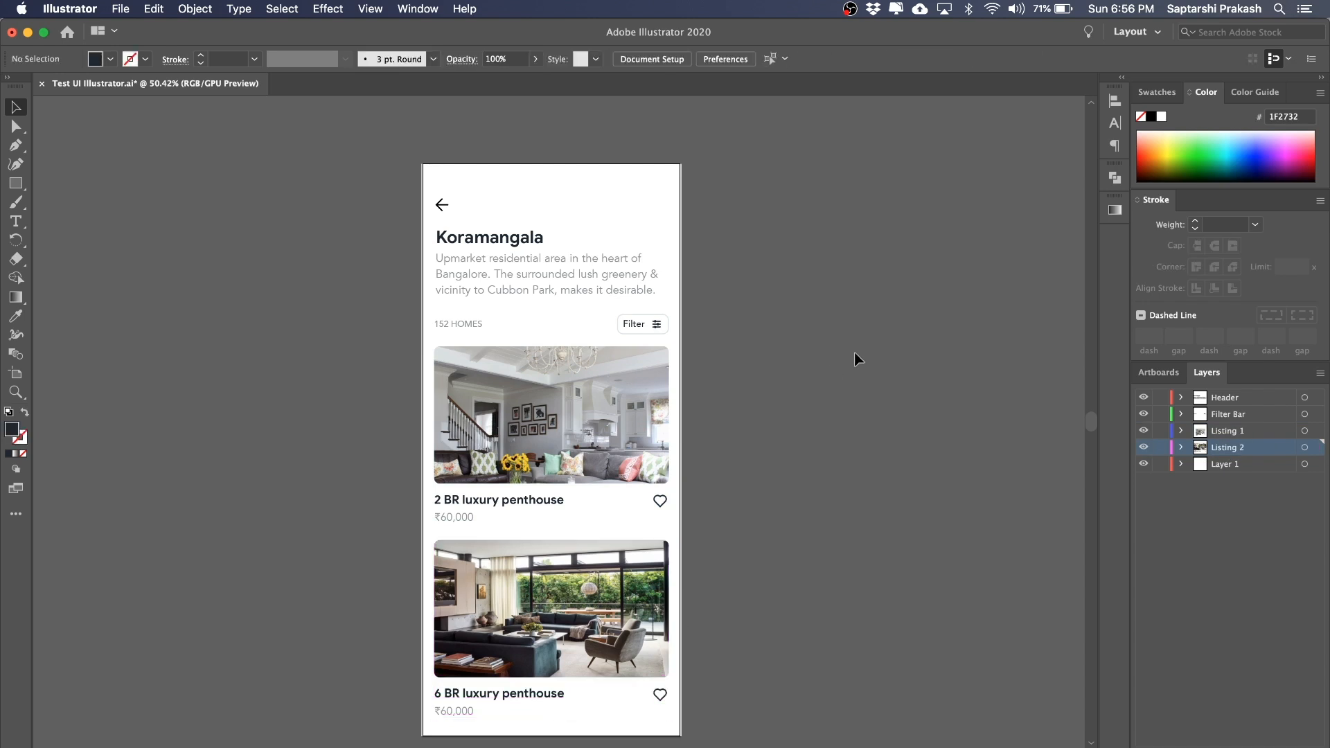
- Move the back arrow in place onto a new layer above Layer 1, named Back Icon
click(626, 281)
click(666, 322)
click(370, 220)
click(442, 204)
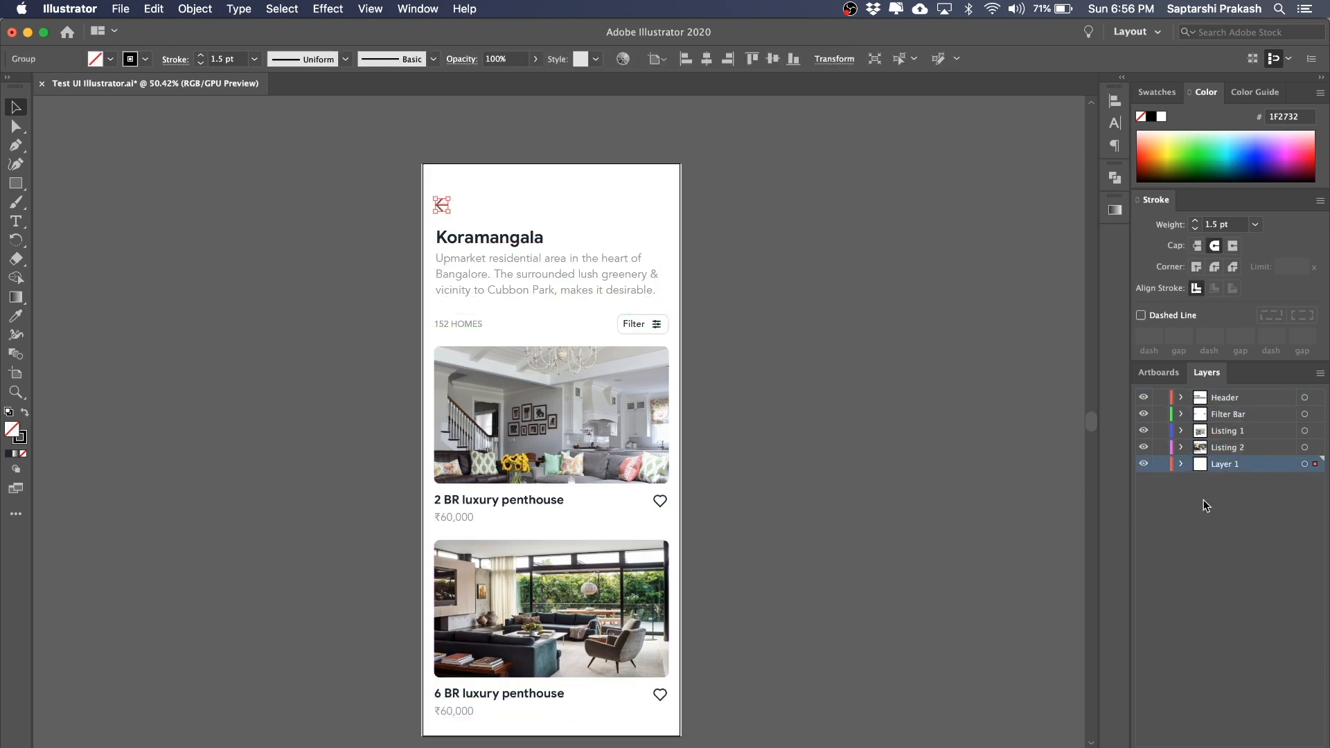
key(Delete)
key(super+l)
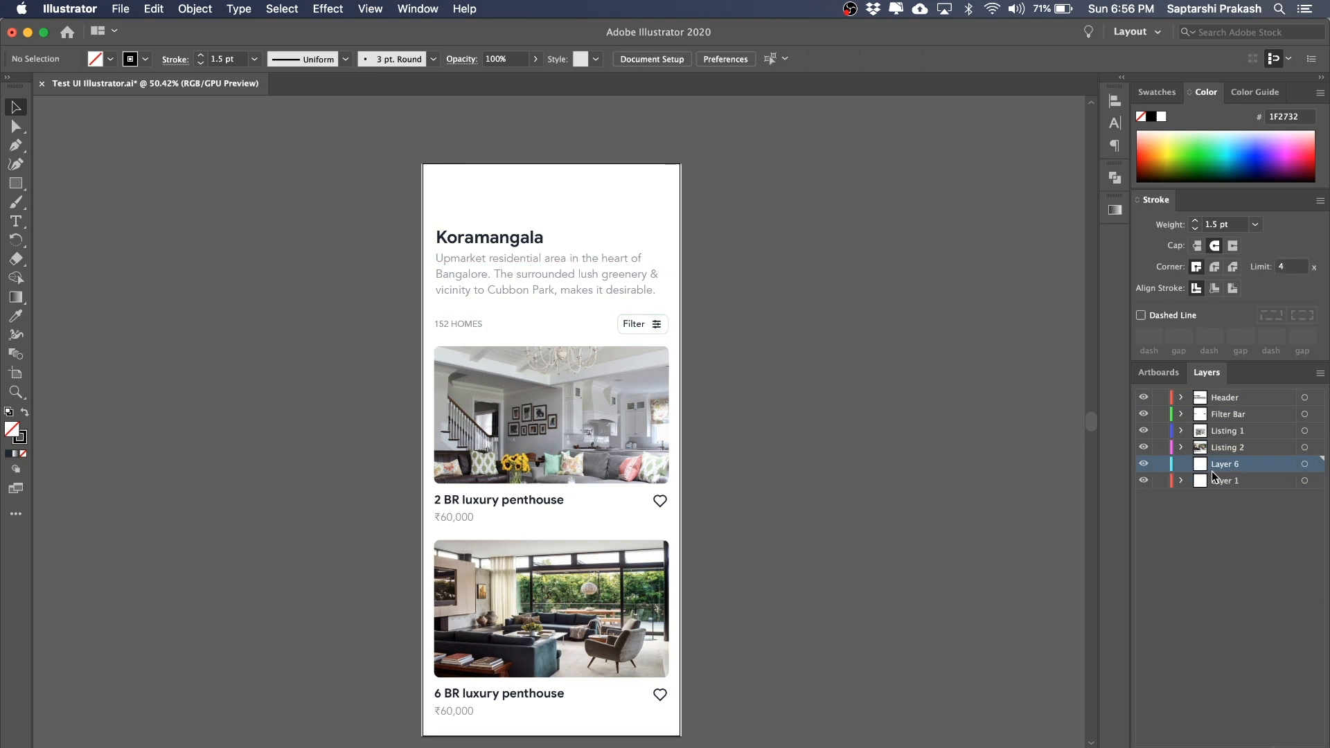
key(super+f)
double_click(1235, 469)
text(B)
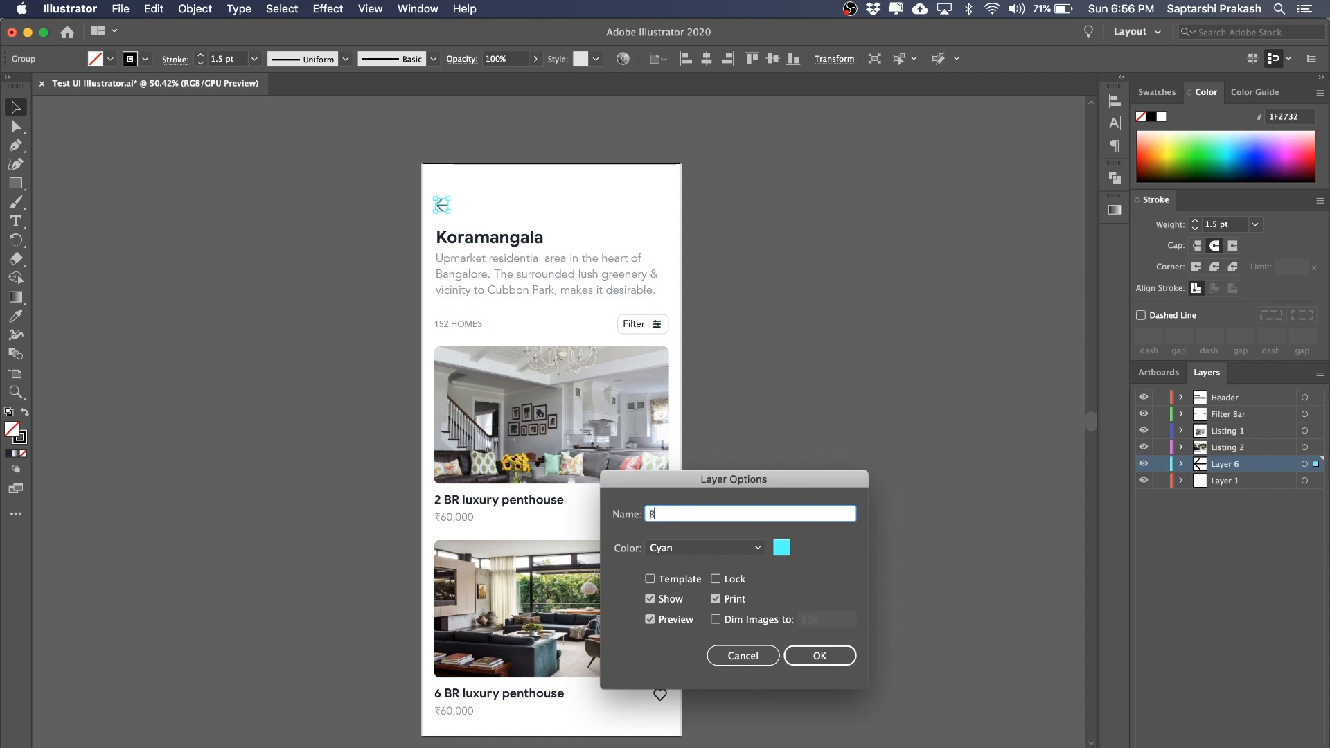
text(ack Icon)
key(Return)
- Check that Layer 1 holds only the white background rectangle and rename the layer BG
click(1144, 481)
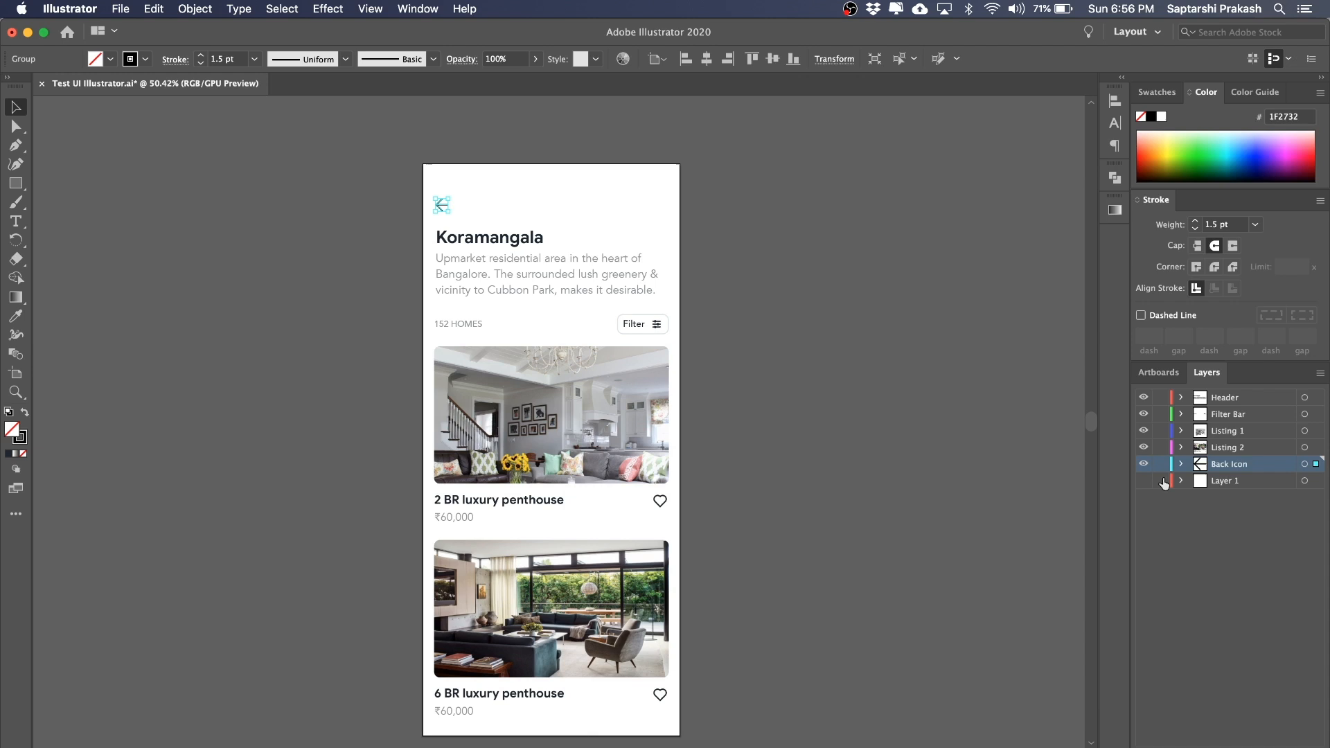
click(1137, 480)
click(1139, 480)
drag(629, 193, 755, 218)
key(super+z)
double_click(1240, 481)
text(BG)
key(Return)
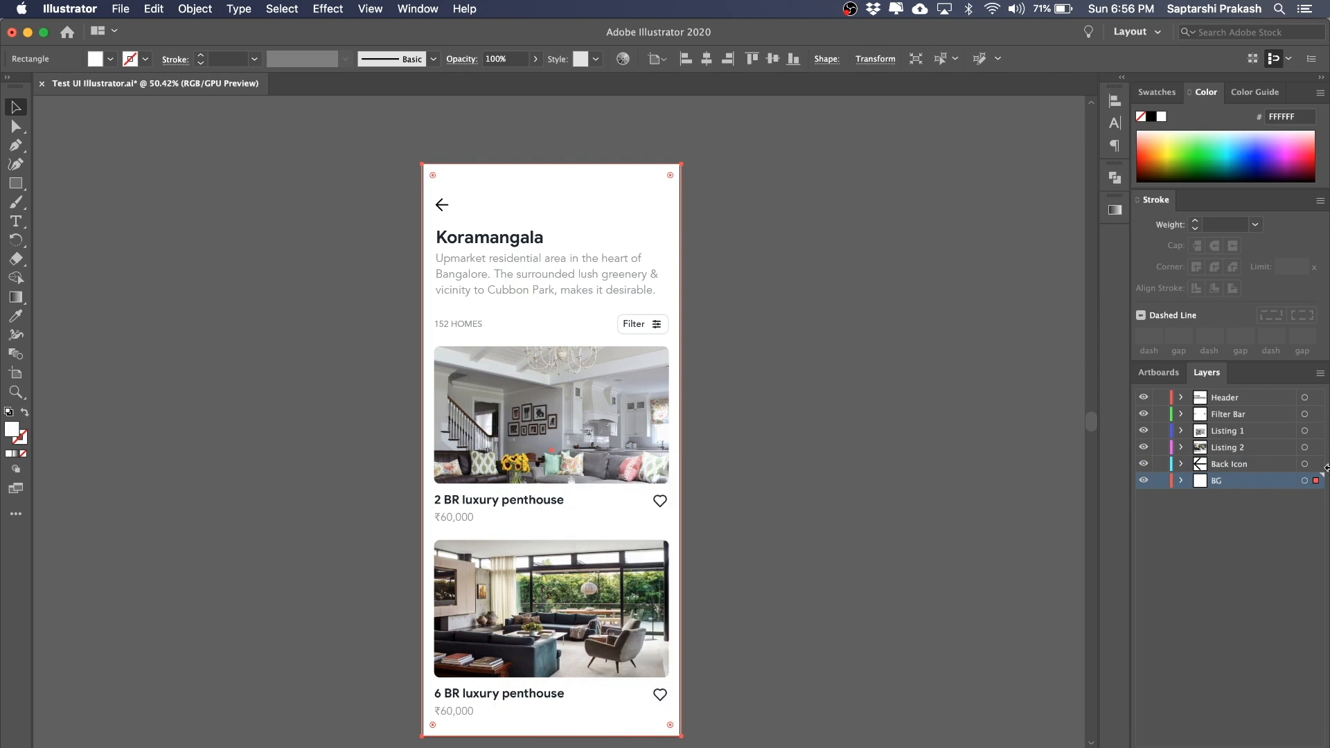
key(super+shift+a)
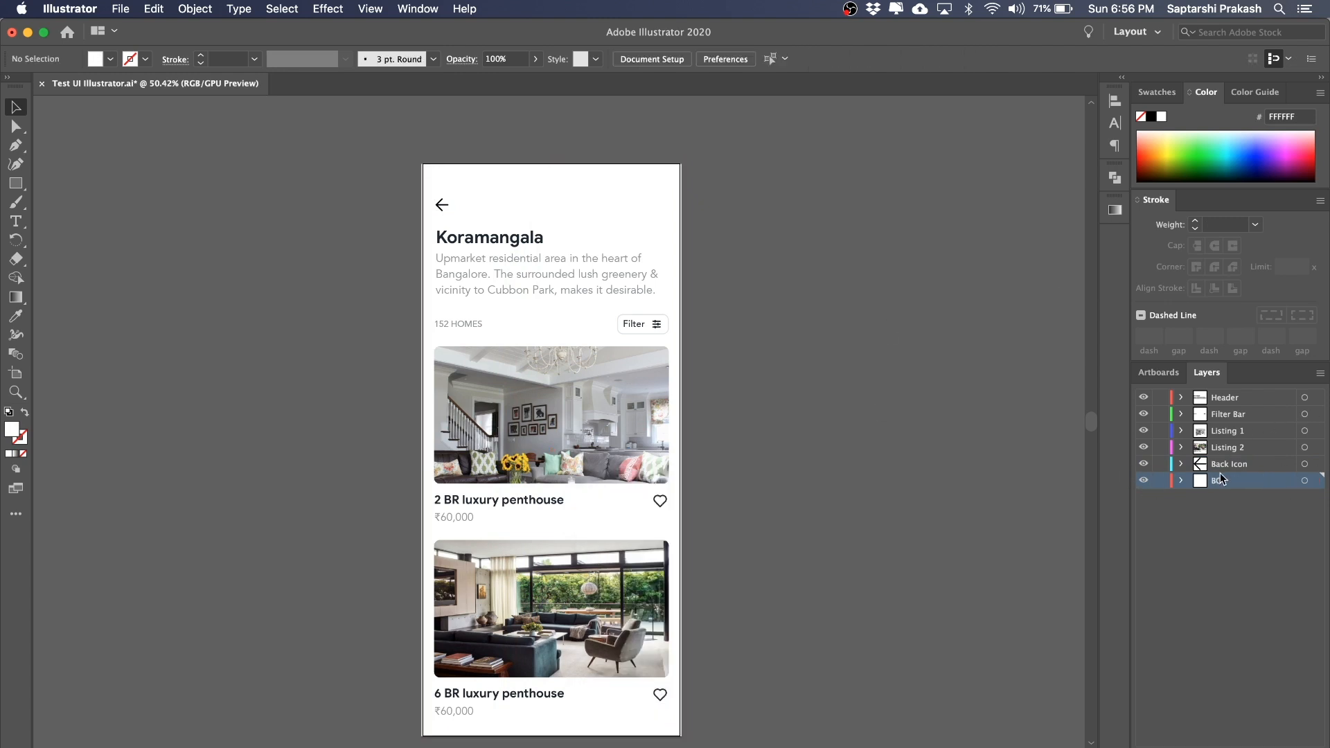
click(1230, 399)
click(1230, 415)
click(1231, 448)
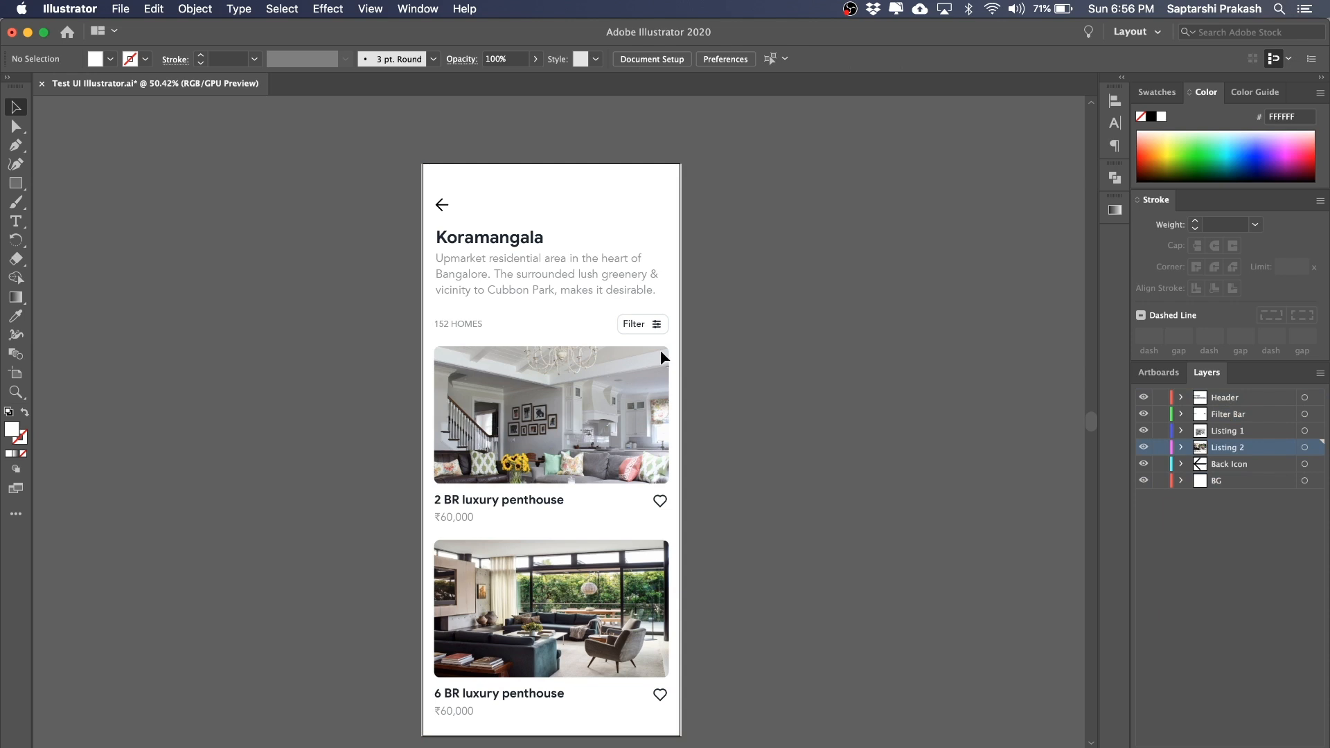
click(660, 351)
click(872, 360)
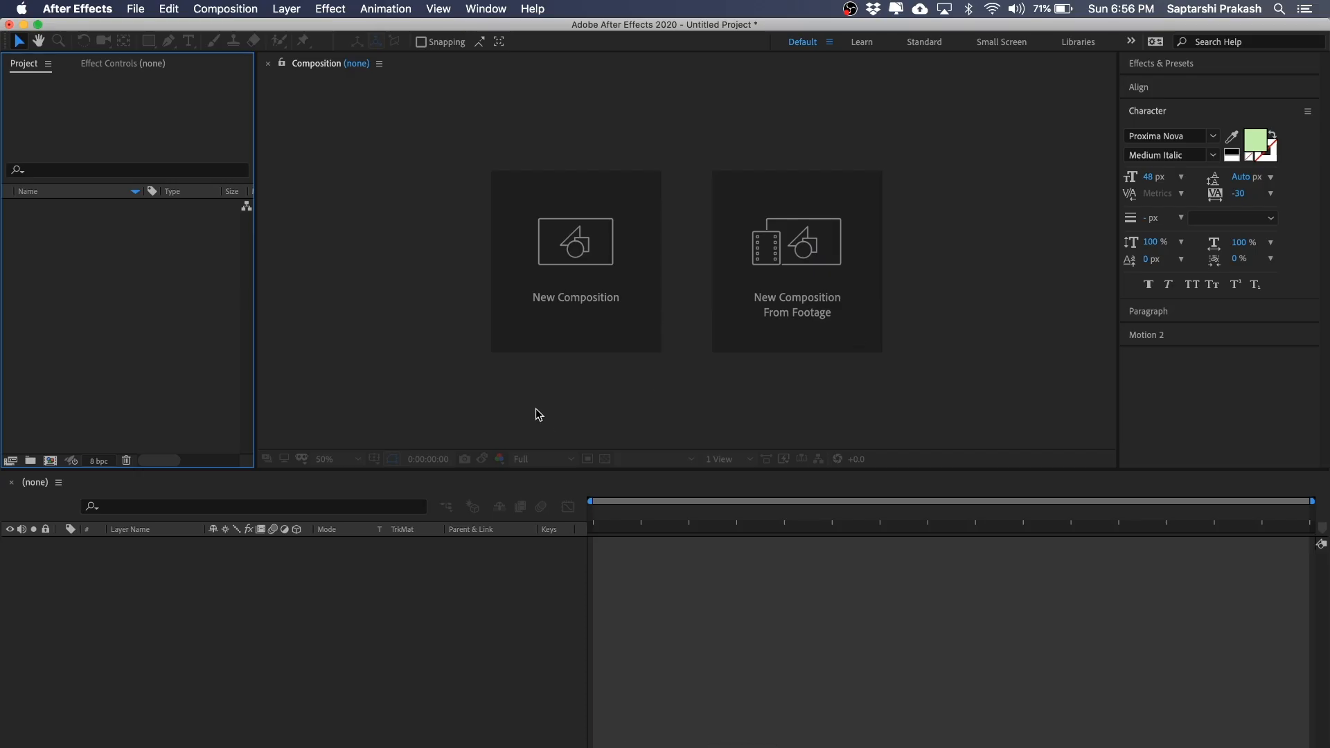
- In After Effects, import Test UI Illustrator.ai as Composition - Retain Layer Sizes and open the Test UI Illustrator composition
double_click(79, 267)
click(532, 215)
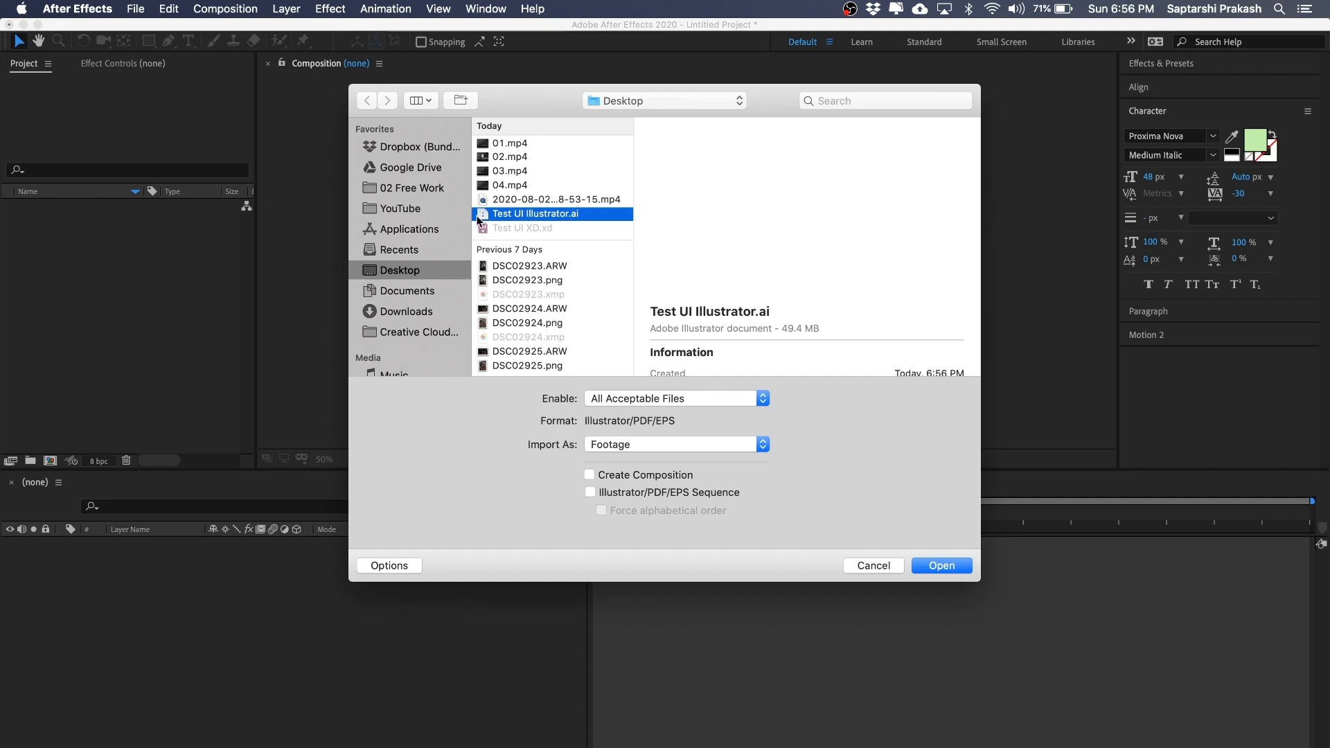
click(647, 447)
click(632, 460)
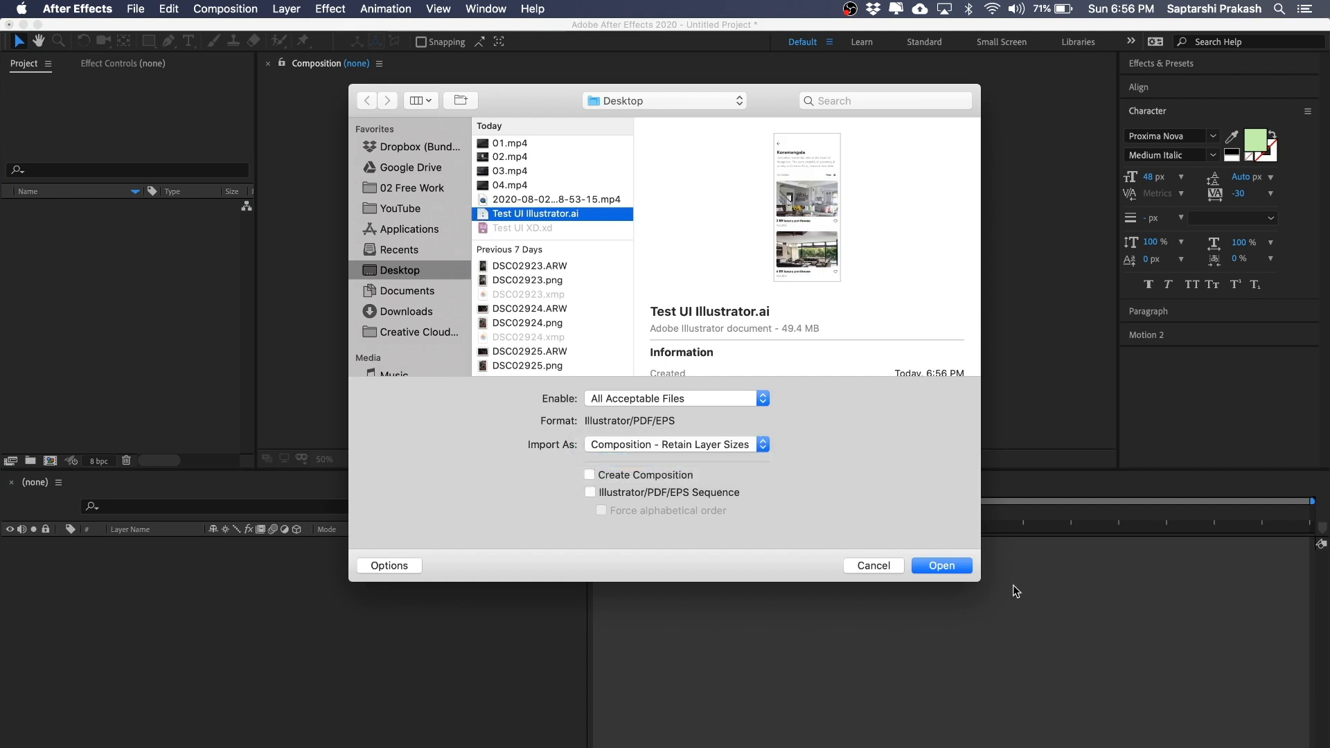
click(943, 566)
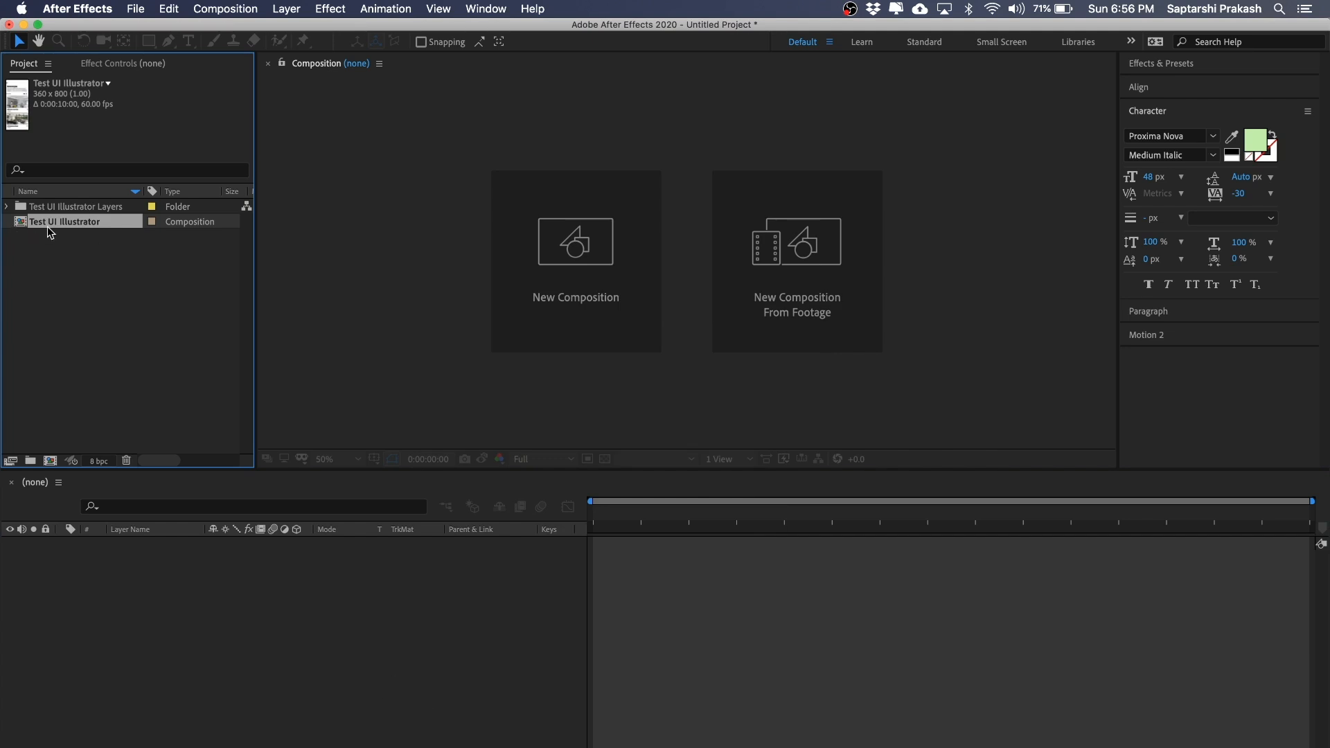
double_click(65, 220)
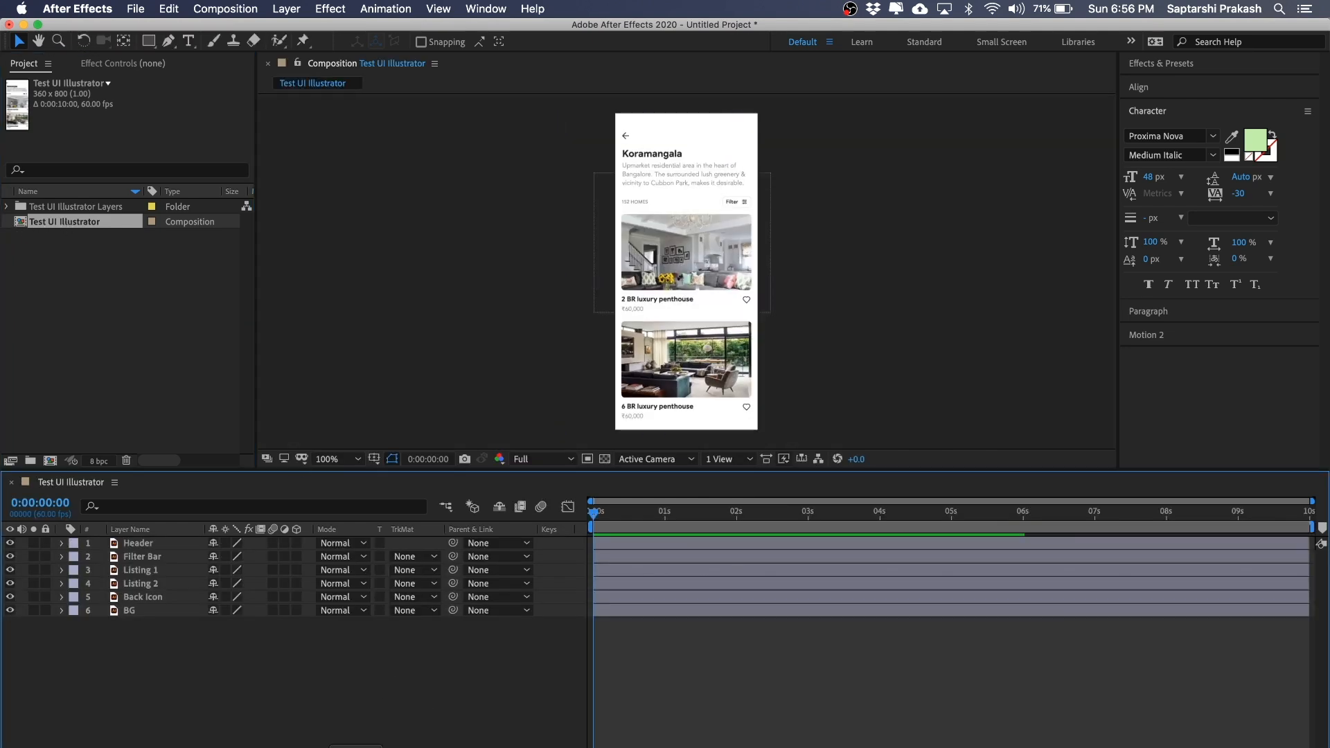
- Test the imported layers by moving Listing 1, Listing 2 and Header separately in the composition, undoing each move
click(135, 610)
click(133, 556)
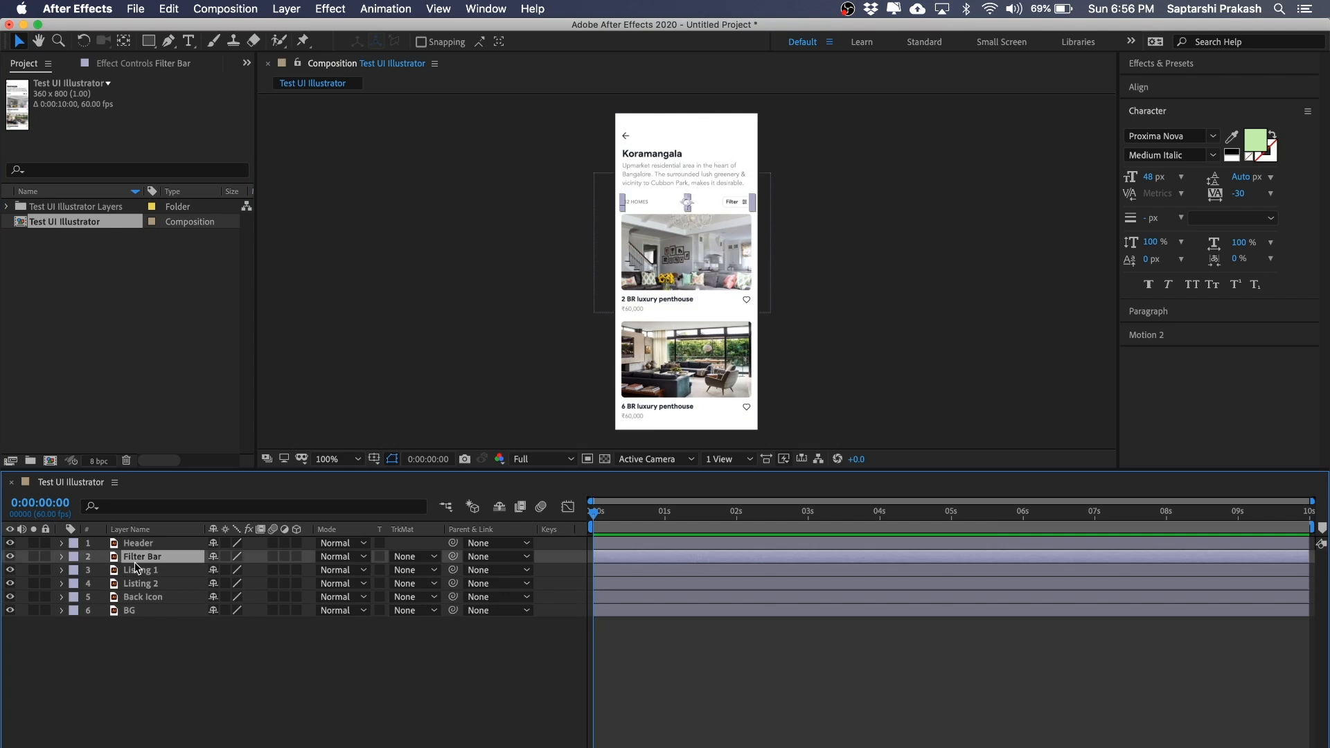
key(period)
drag(852, 244, 811, 243)
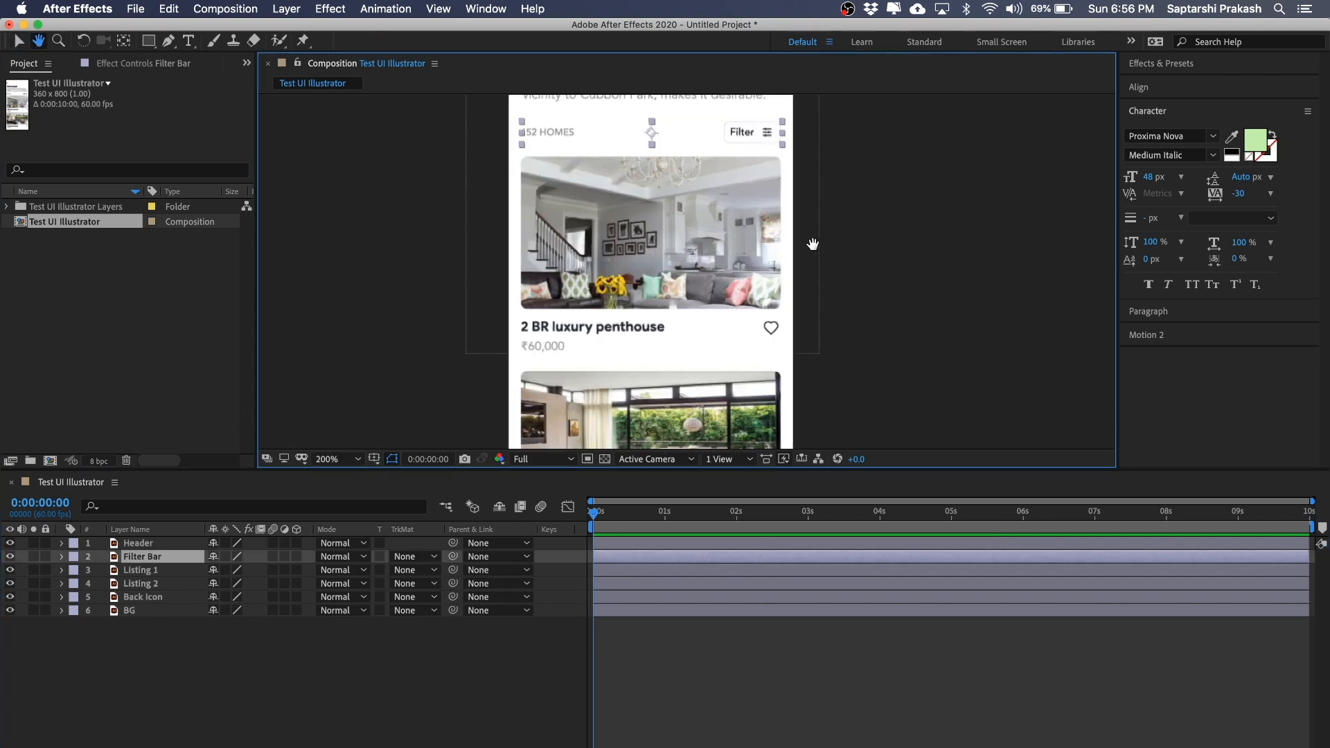
key(comma)
click(606, 279)
mouse_move(603, 279)
mouse_down()
mouse_move(679, 278)
mouse_move(597, 279)
mouse_up()
key(super+z)
click(610, 376)
drag(610, 376, 539, 376)
key(super+z)
click(607, 178)
drag(603, 181, 593, 186)
key(super+z)
- Inspect the composition at 200% and try moving the Listing 1 layer once more, undoing the move
key(period)
key(space)
scroll(852, 347, up, 3)
key(comma)
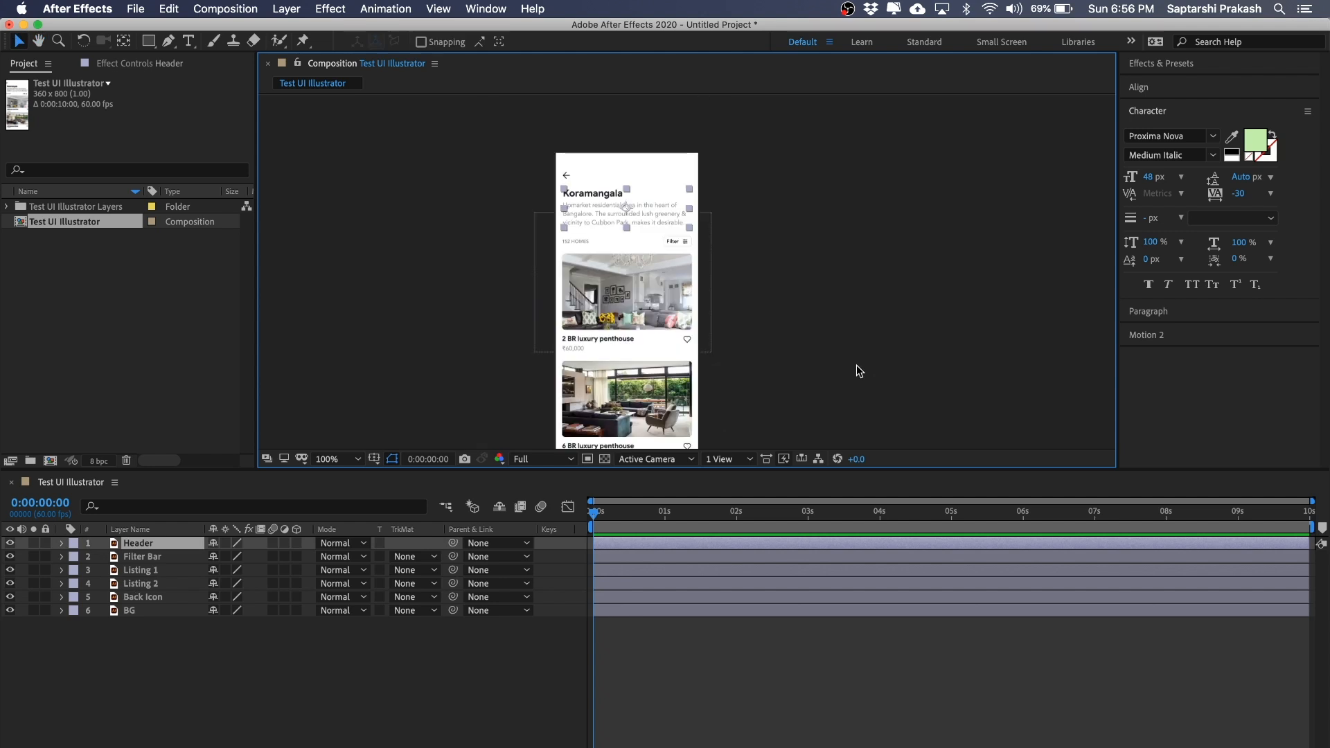
key(period)
scroll(862, 266, down, 2)
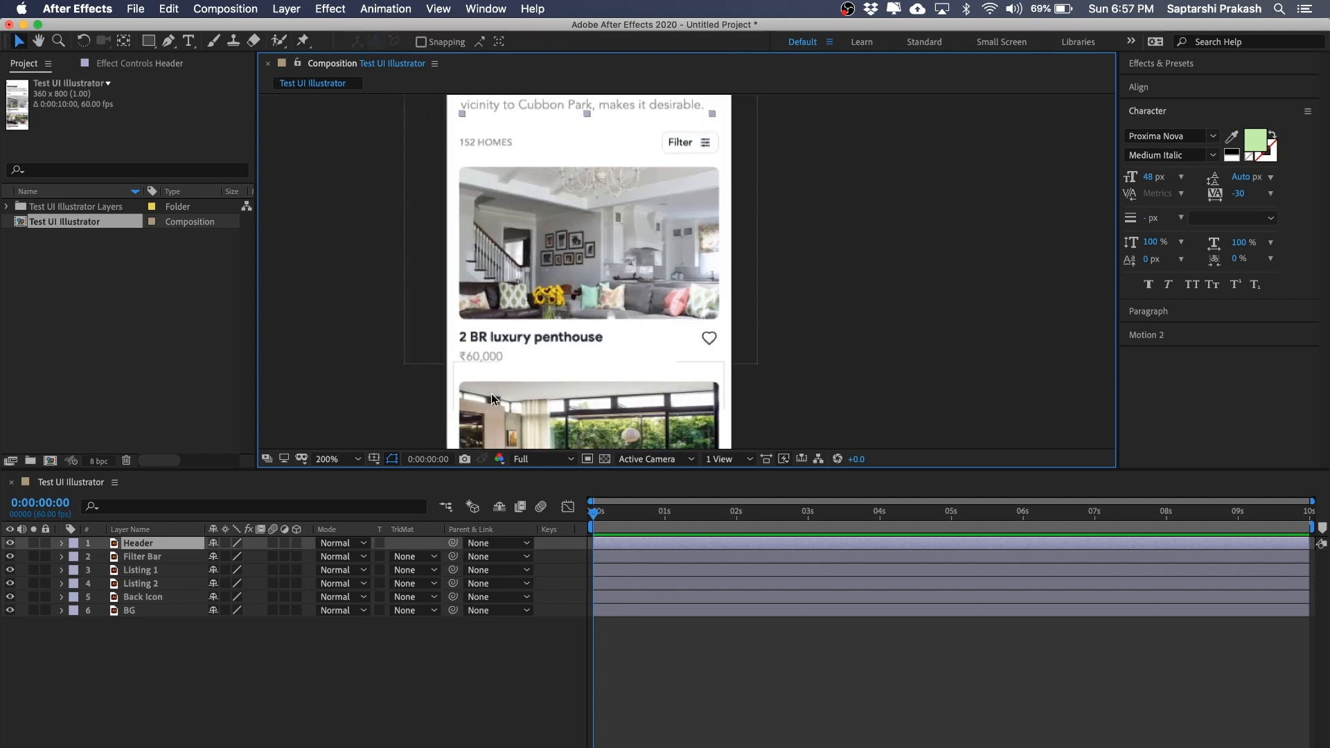
click(624, 305)
drag(624, 305, 600, 322)
key(super+z)
key(comma)
drag(842, 321, 811, 322)
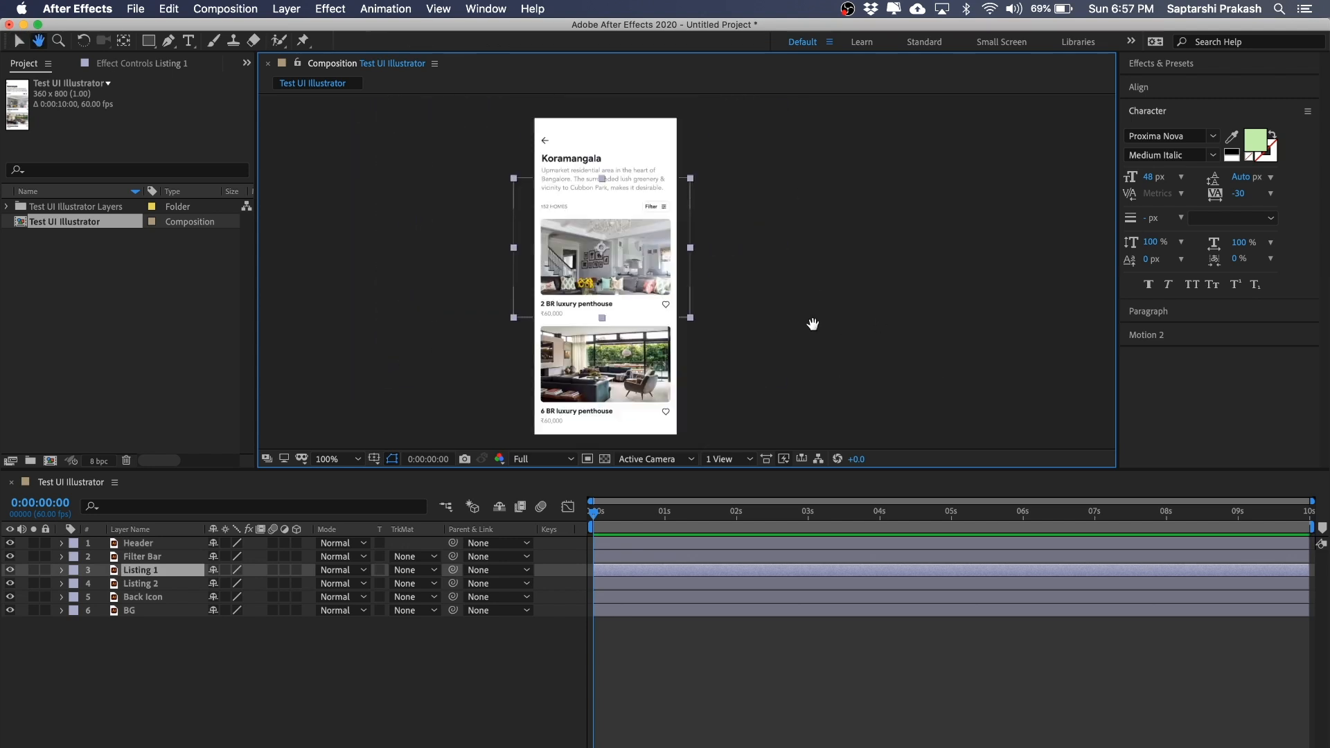
- In Illustrator, recolor the 2 BR and 6 BR luxury penthouse titles to blue 0365DB and save the file
click(784, 729)
drag(714, 477, 735, 432)
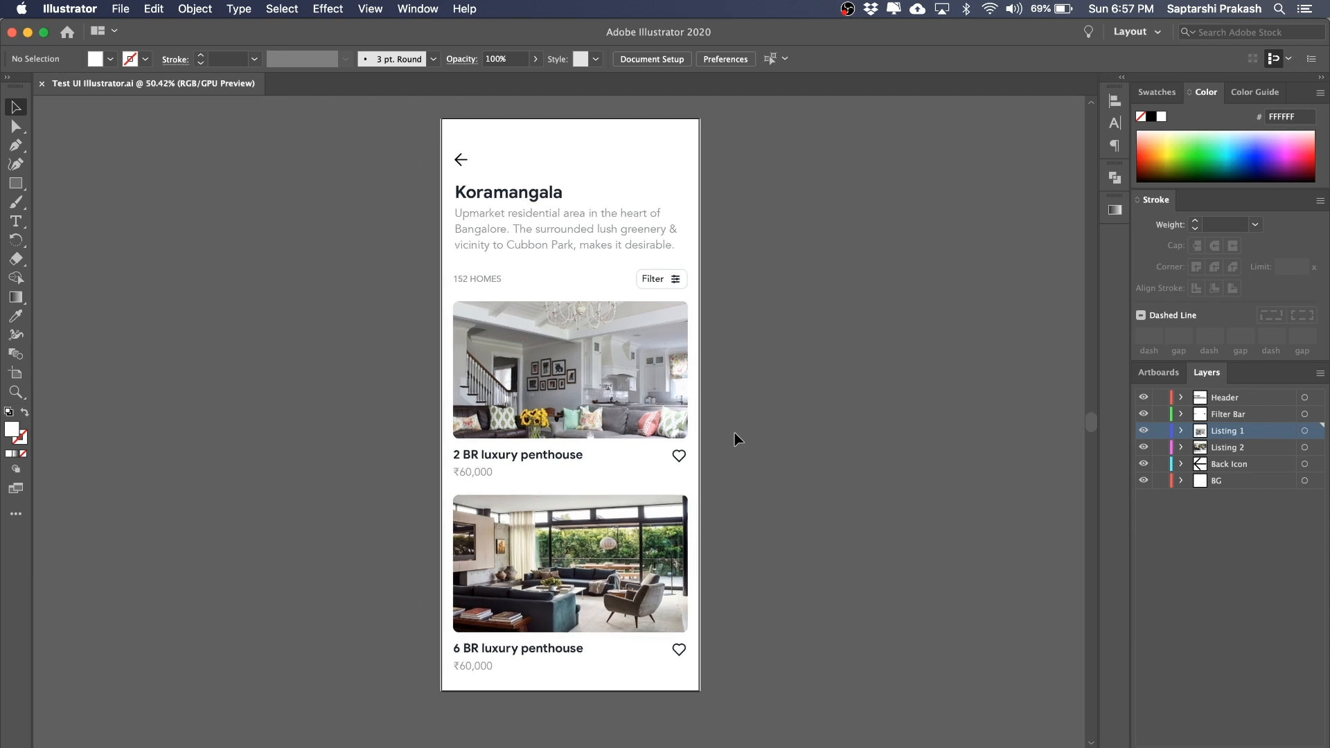
click(502, 457)
shift+click(544, 650)
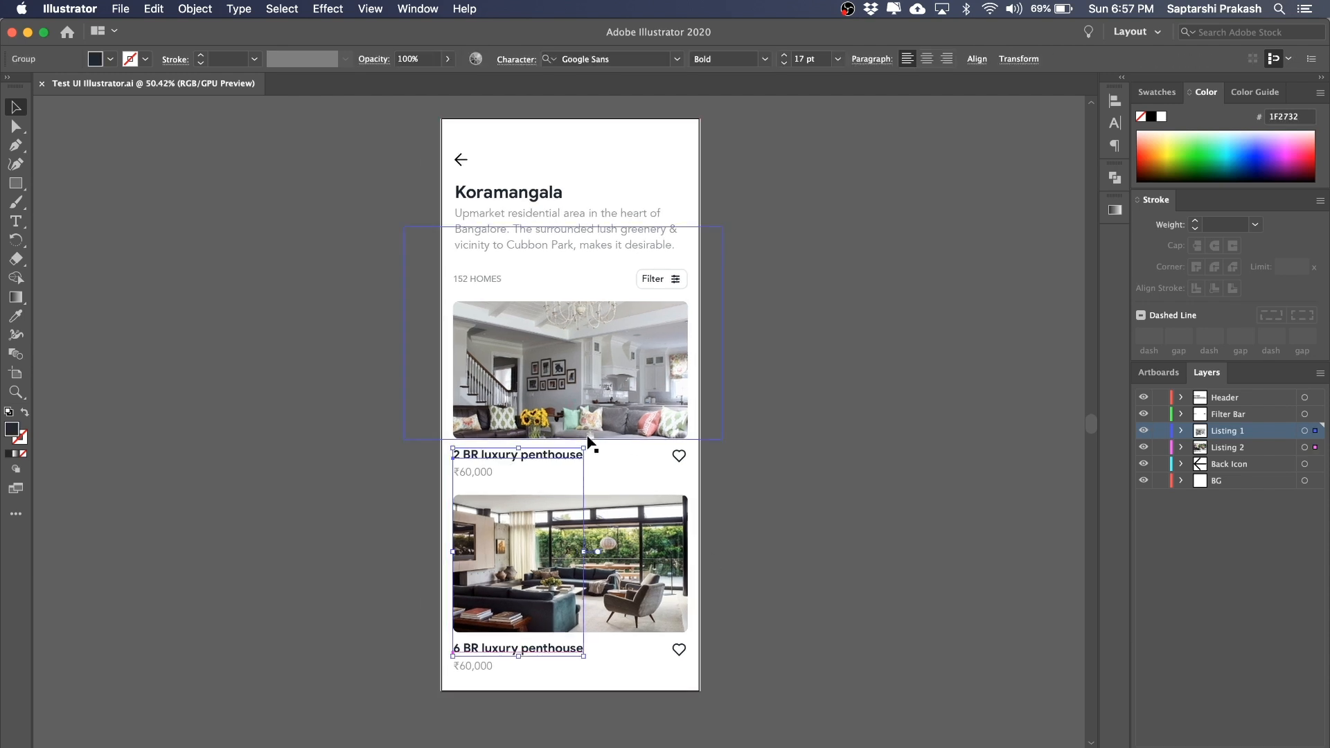
double_click(16, 439)
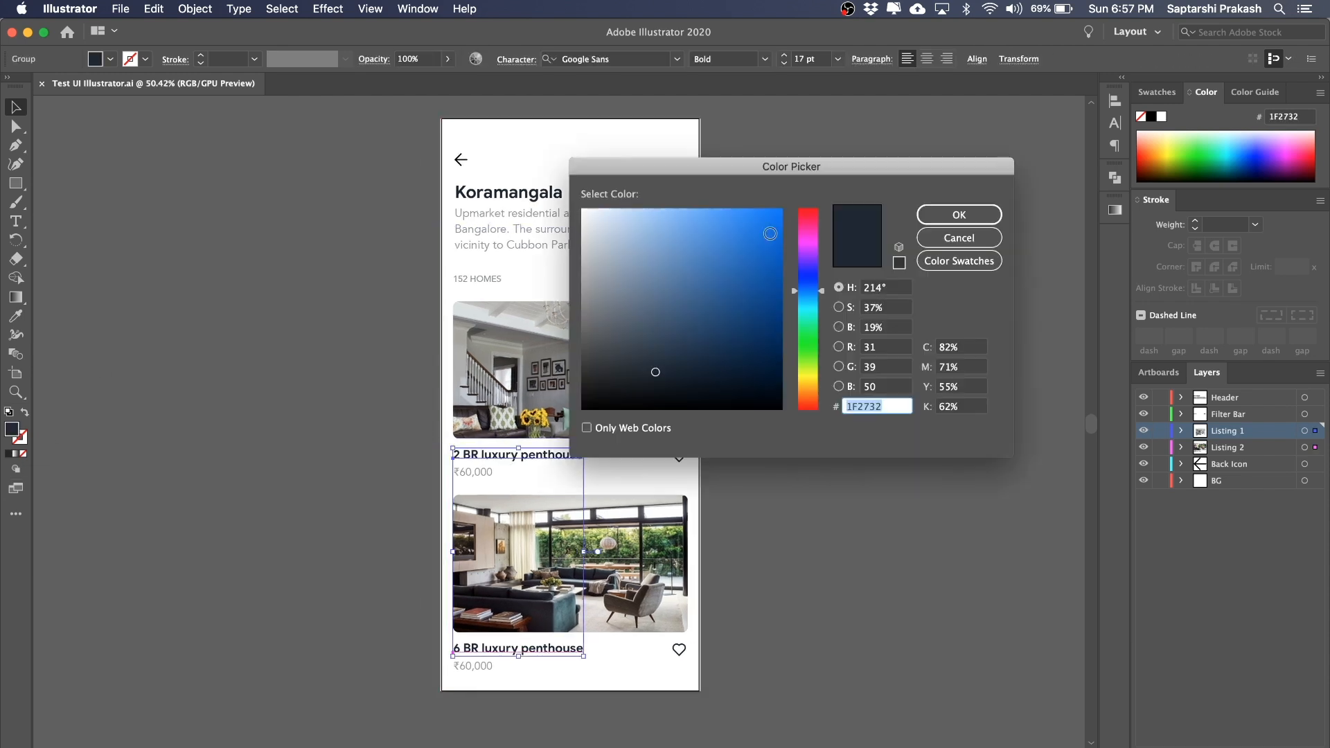
drag(735, 298, 783, 235)
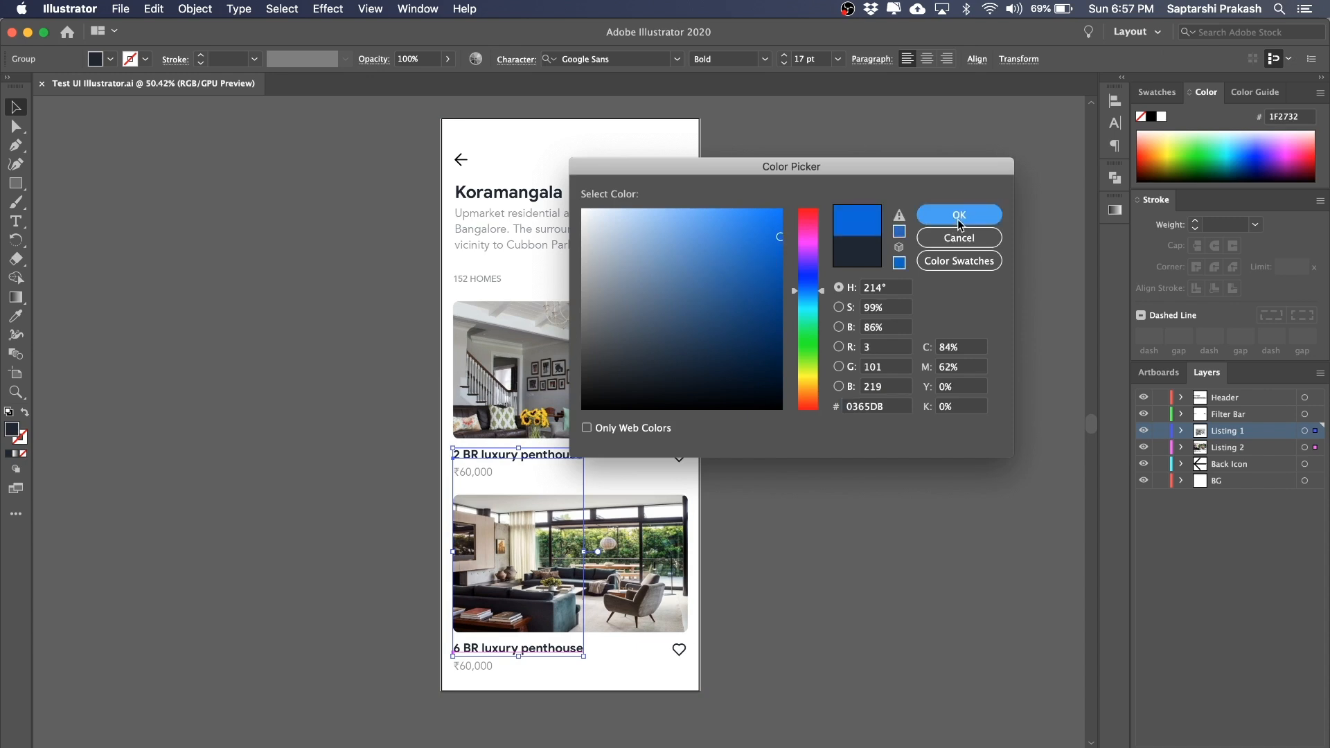
click(959, 216)
click(901, 439)
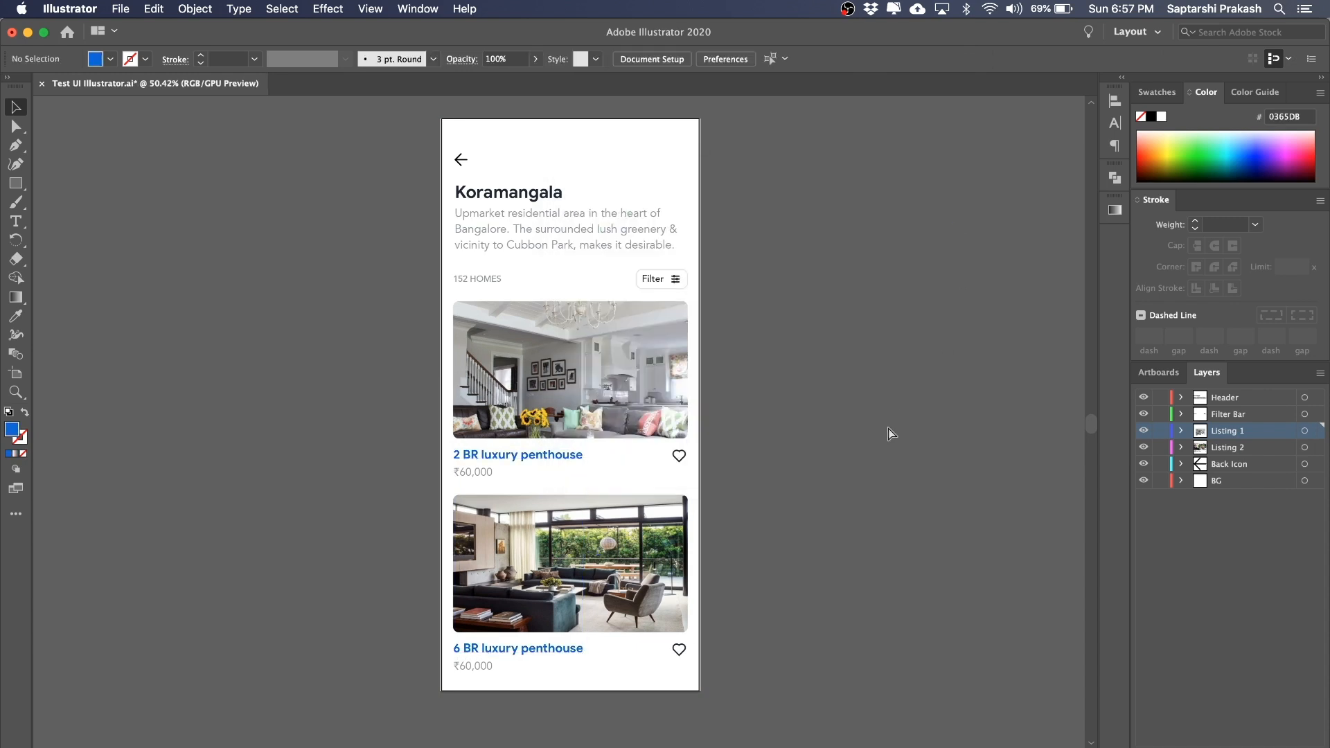
key(super+s)
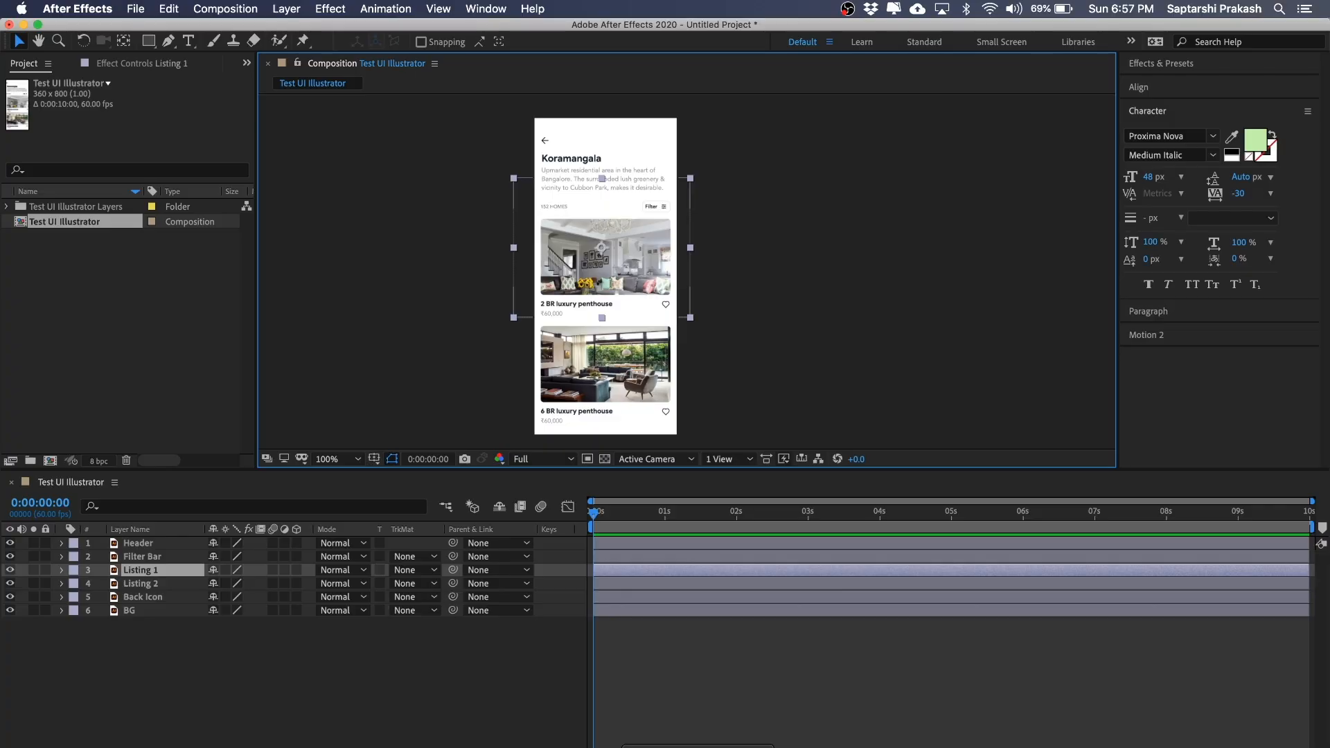
- Return to After Effects and examine the layer files inside the Test UI Illustrator Layers folder
click(829, 314)
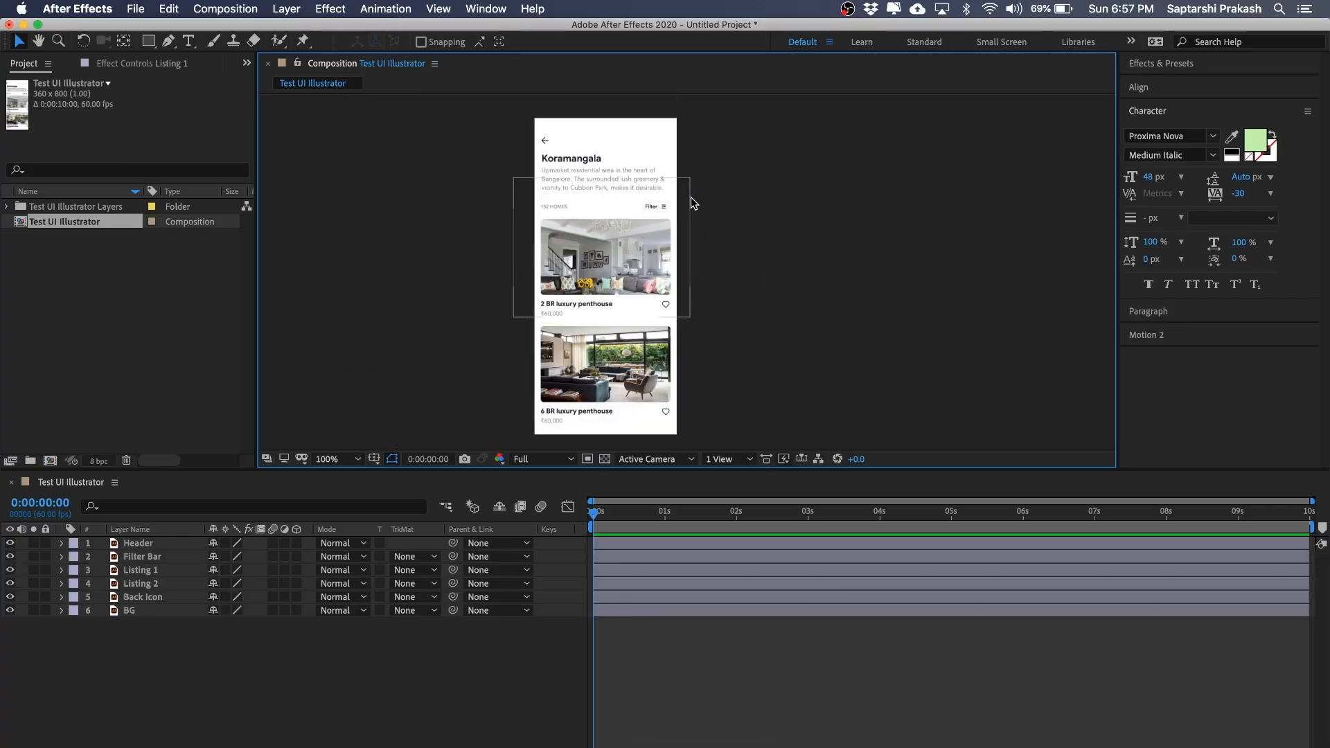
click(8, 206)
click(45, 404)
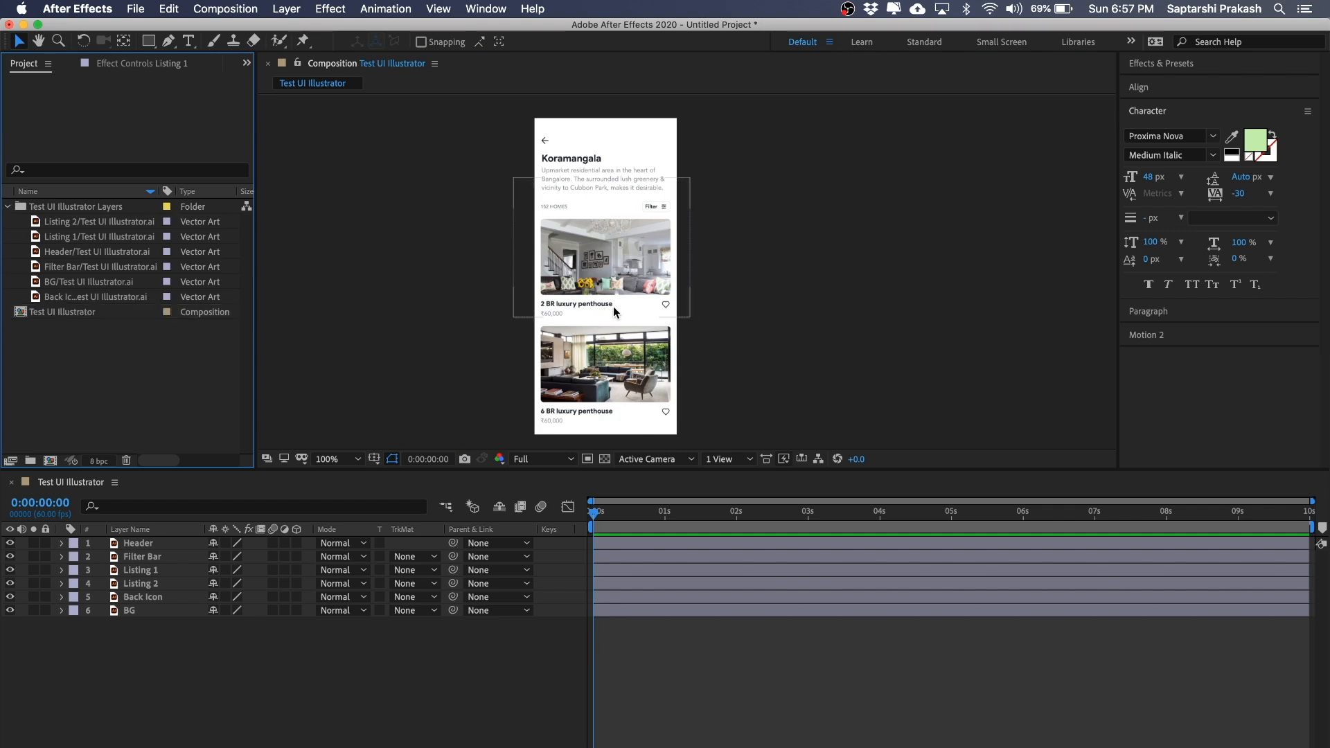
click(7, 208)
click(7, 208)
click(110, 237)
click(99, 252)
click(102, 296)
click(97, 268)
click(94, 282)
click(89, 298)
- Reload the footage of the Listing 1 layer file and compare the composition with the Illustrator artwork
click(80, 251)
click(83, 234)
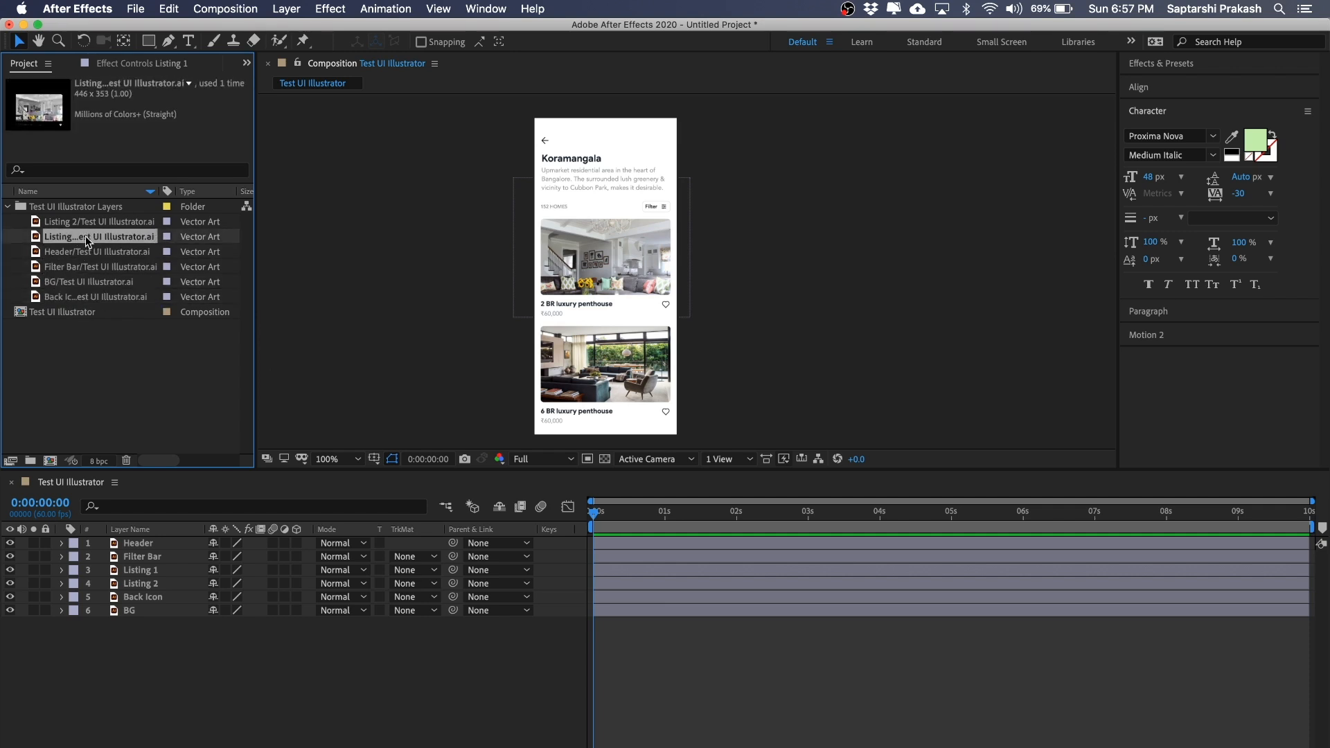
right_click(85, 236)
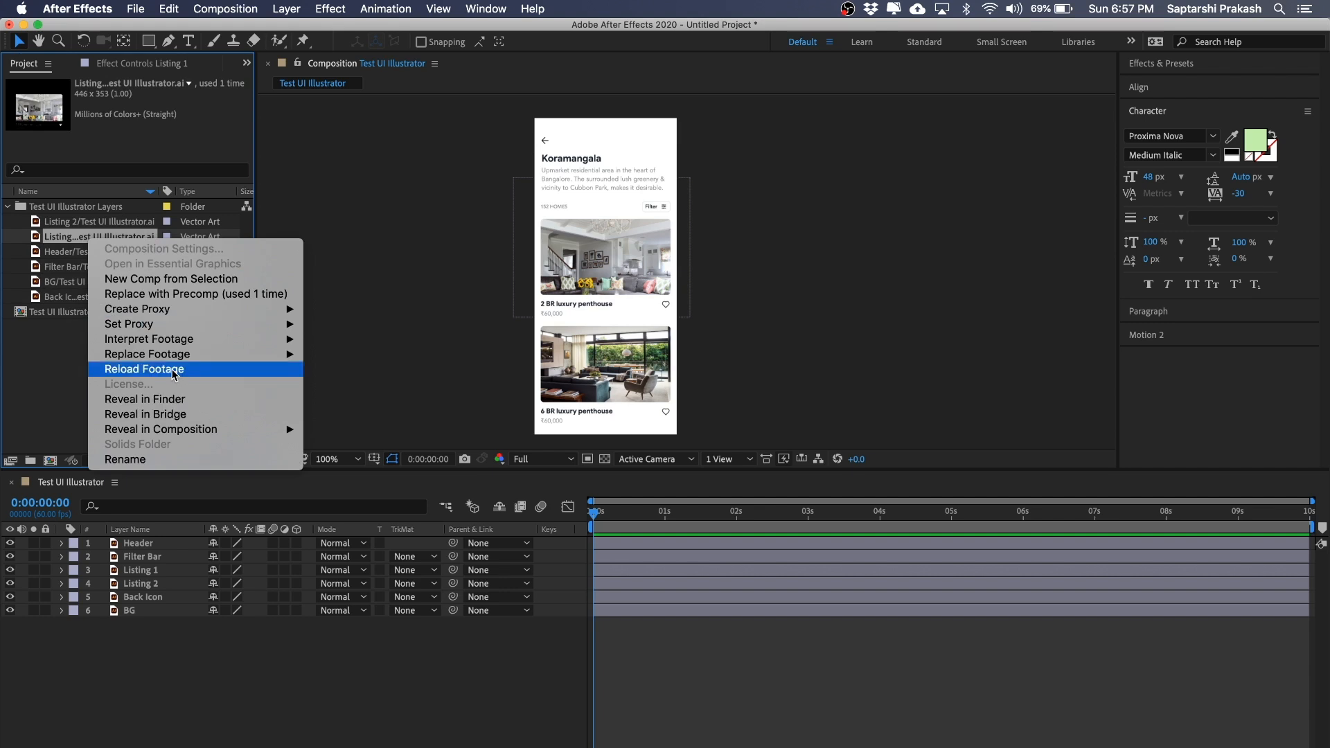
click(175, 375)
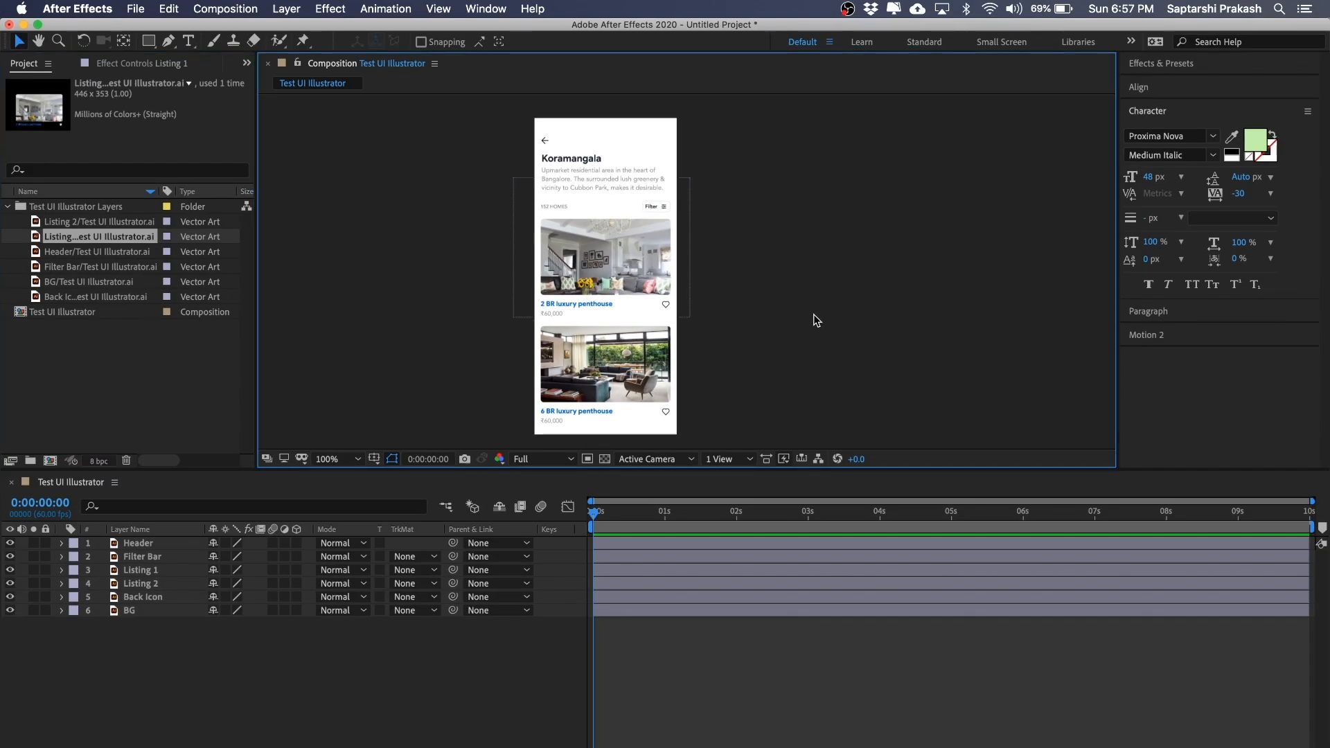
click(785, 747)
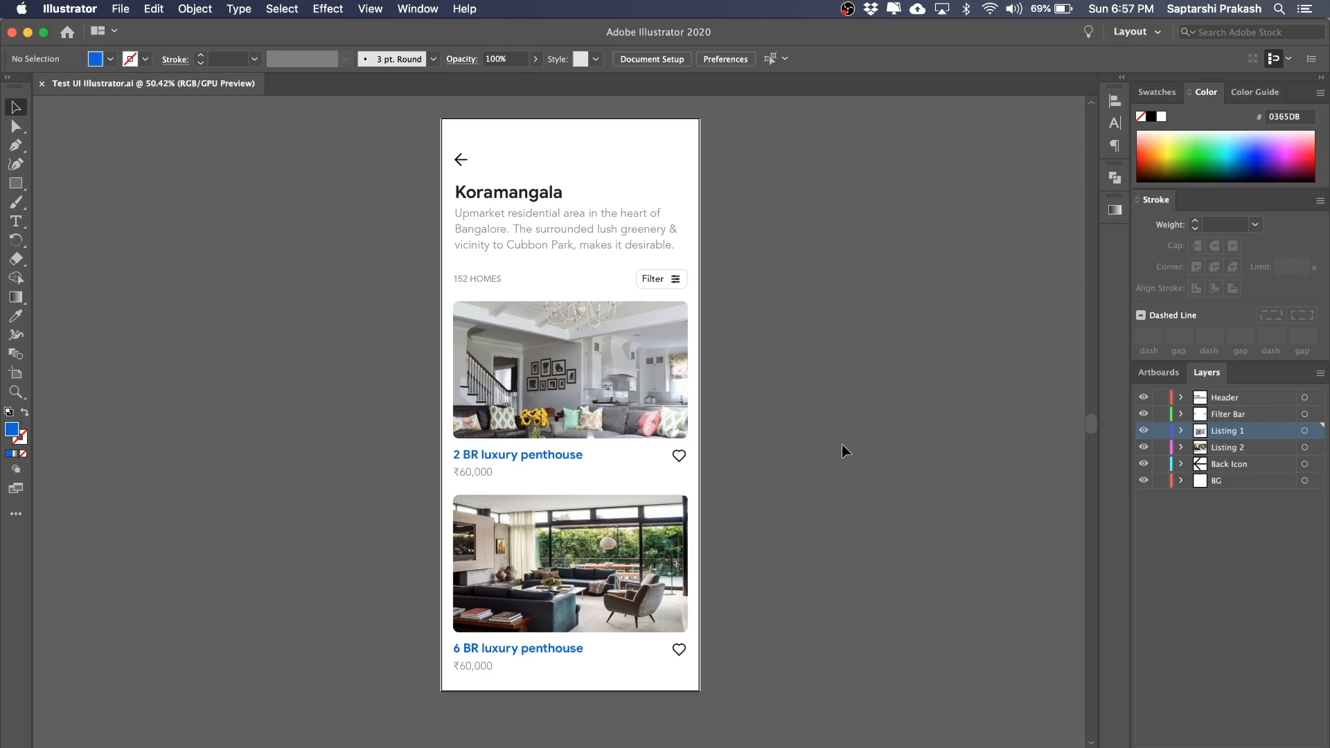
click(698, 747)
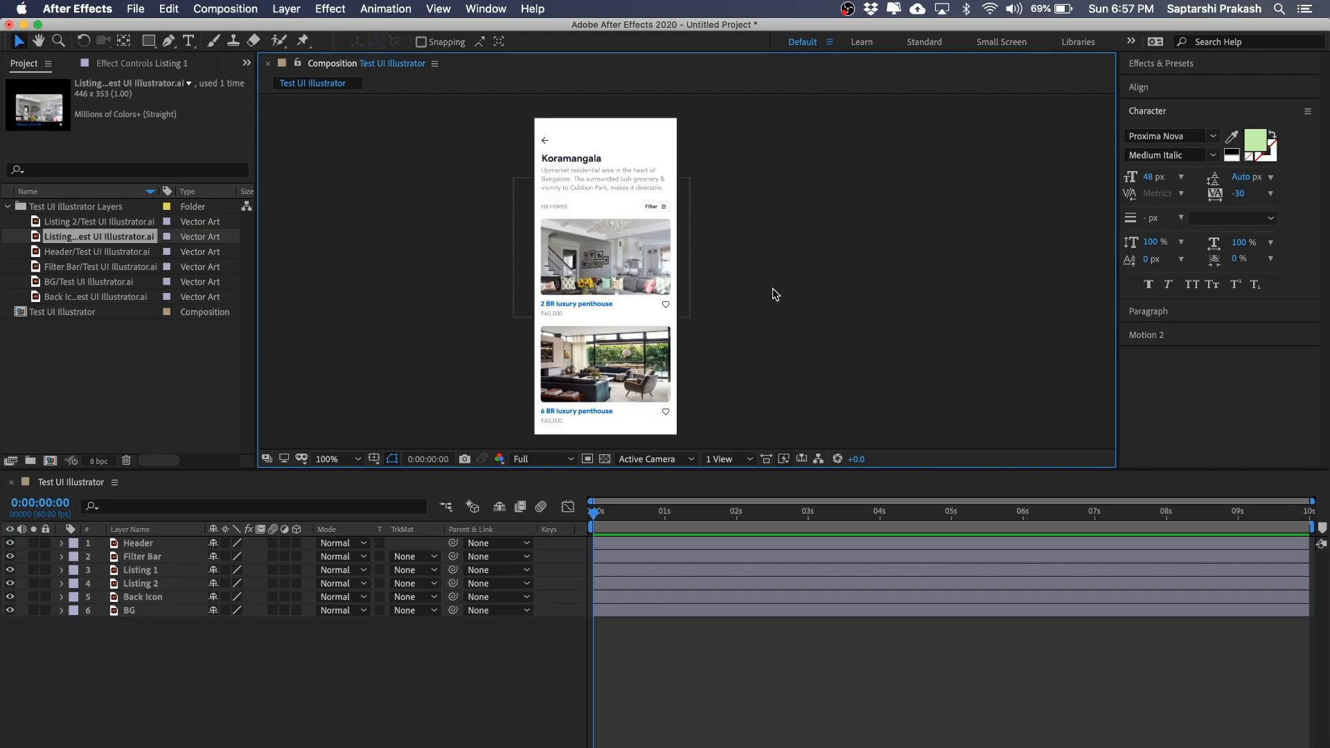
- Select the Header layer in the composition, show its Scale property and scale it up to 378%
drag(763, 206, 787, 288)
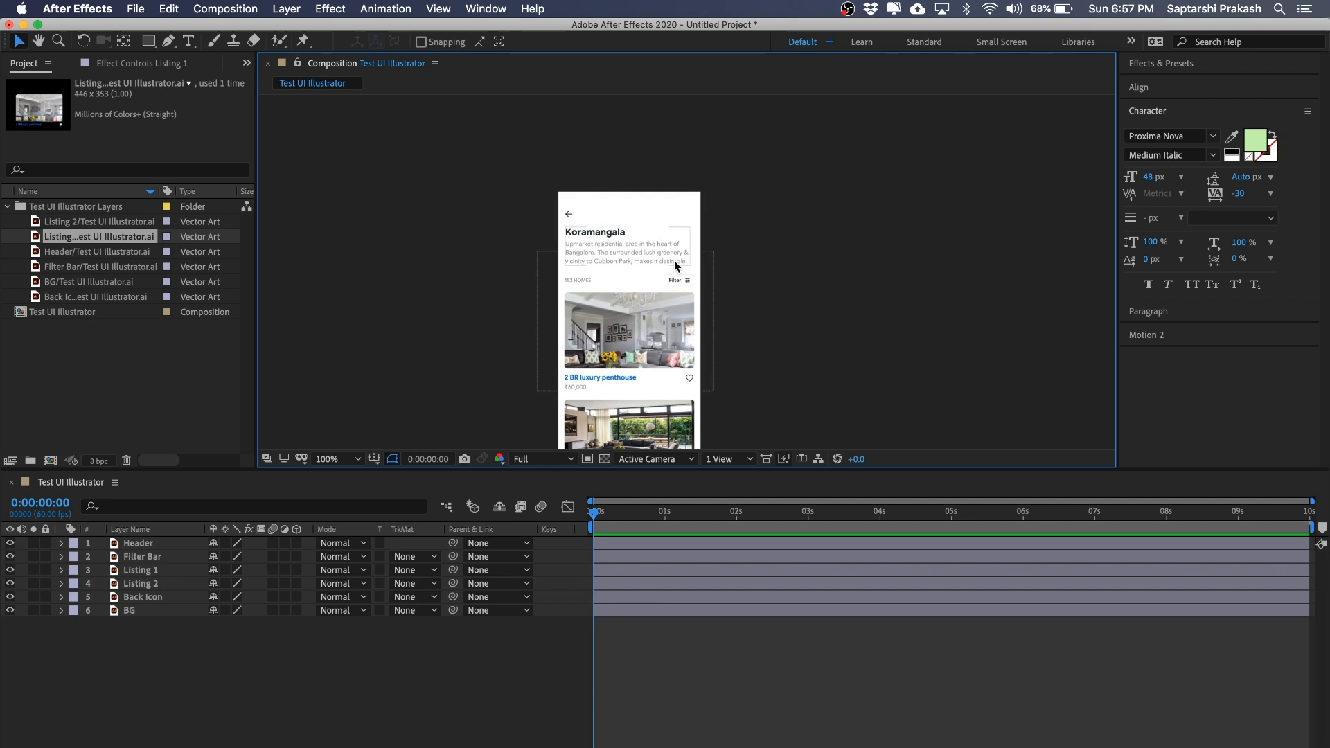
key(period)
drag(786, 176, 791, 219)
click(510, 260)
click(876, 279)
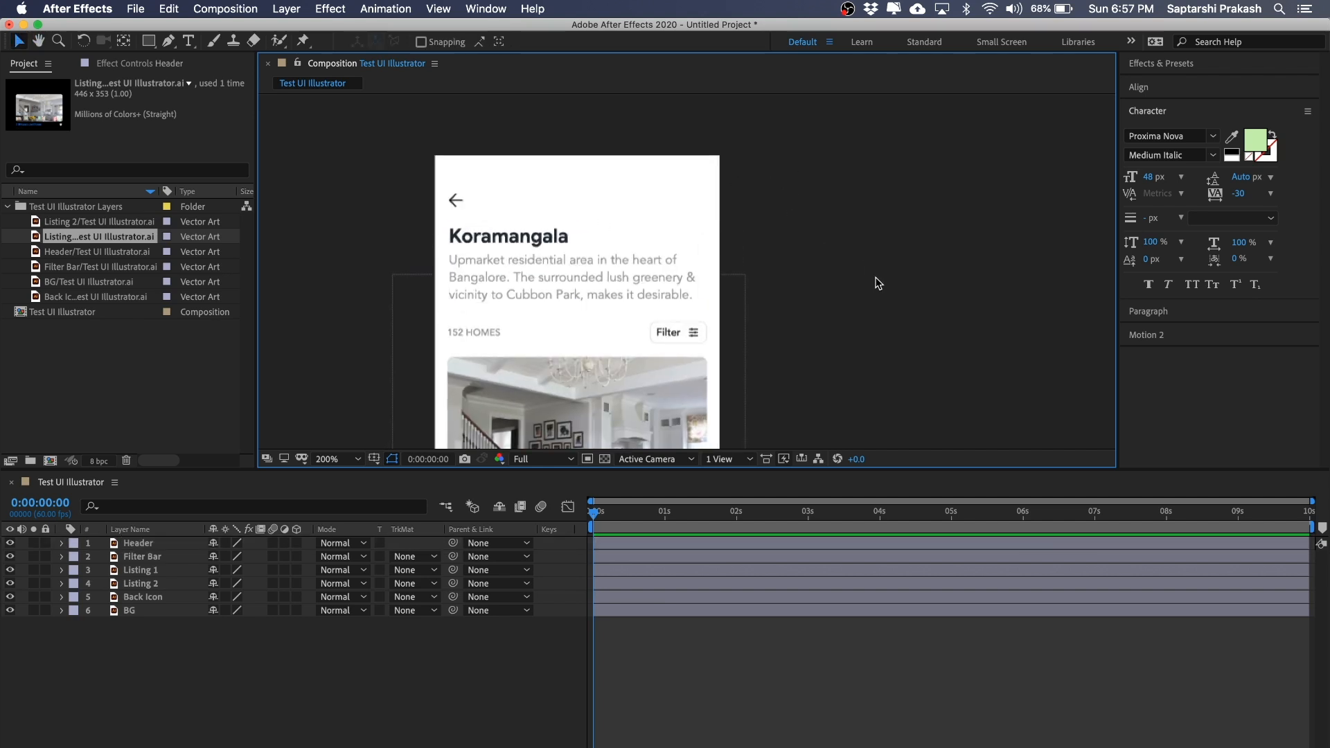
click(468, 246)
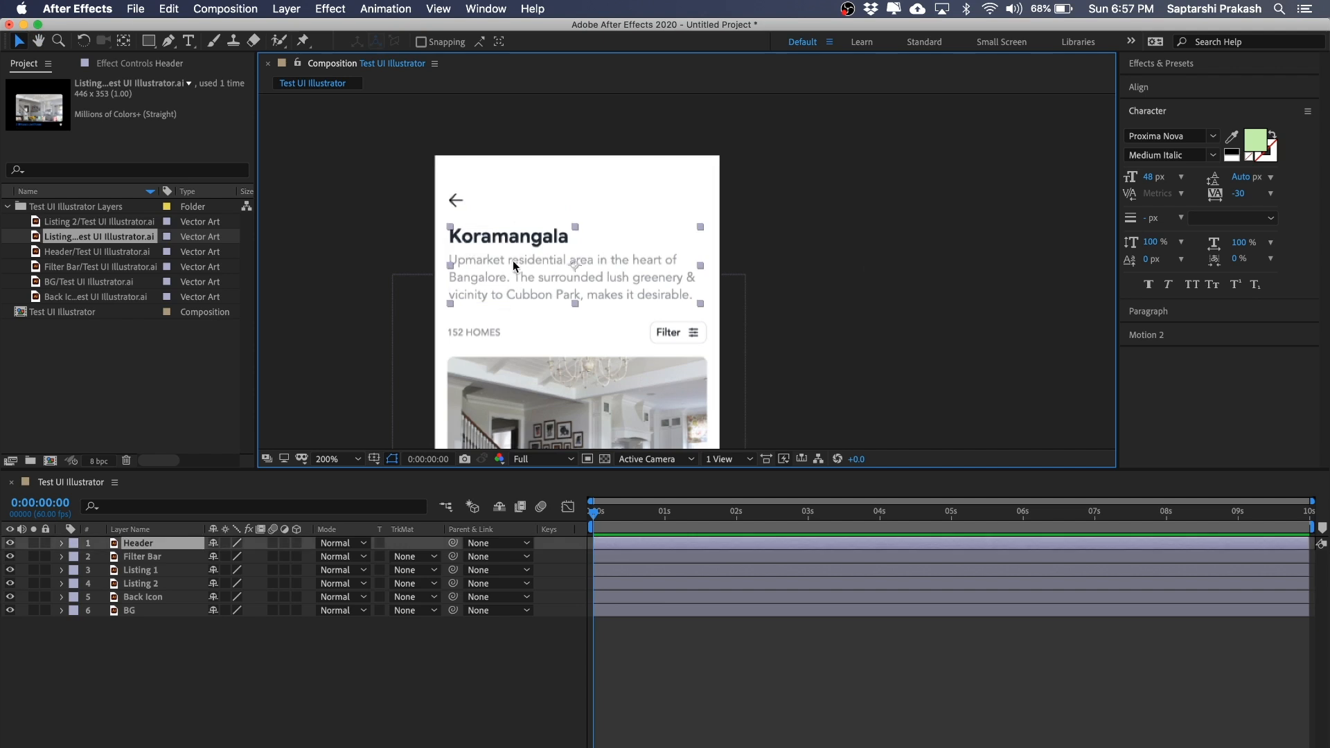
click(145, 544)
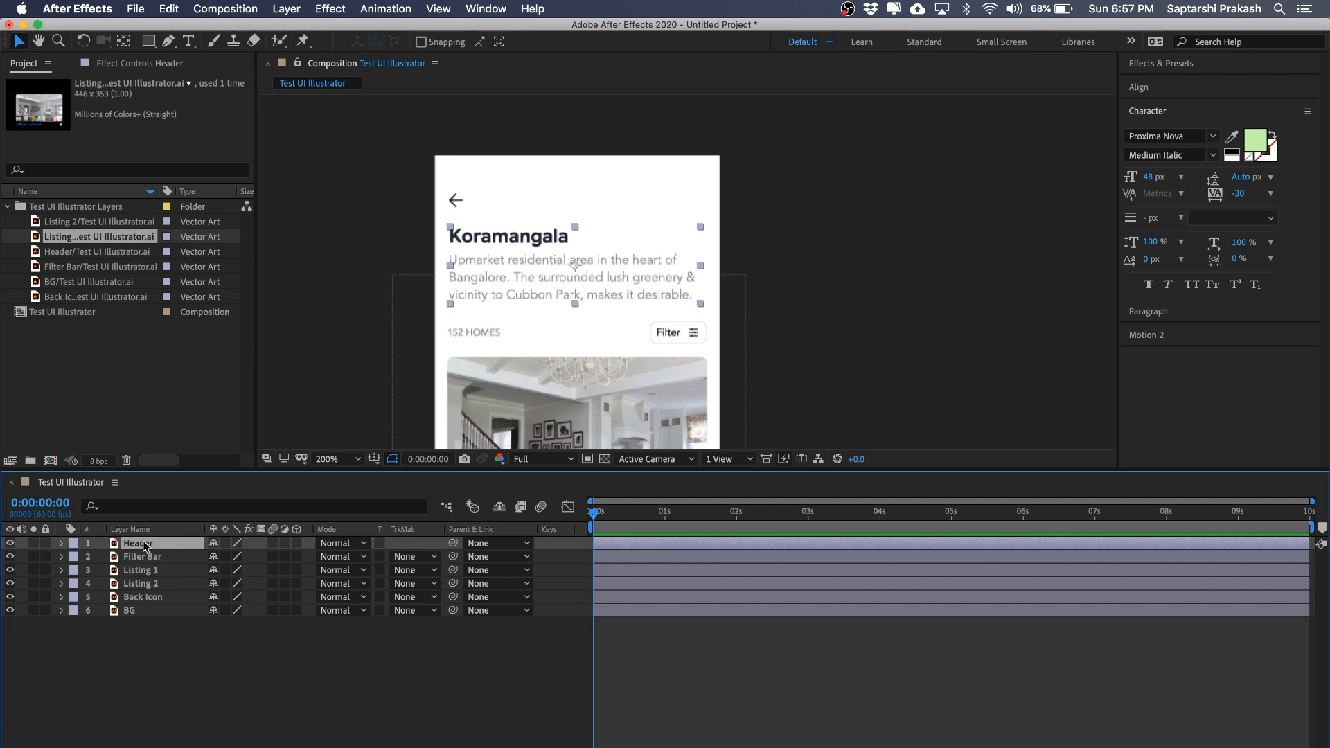
key(s)
drag(259, 556, 473, 574)
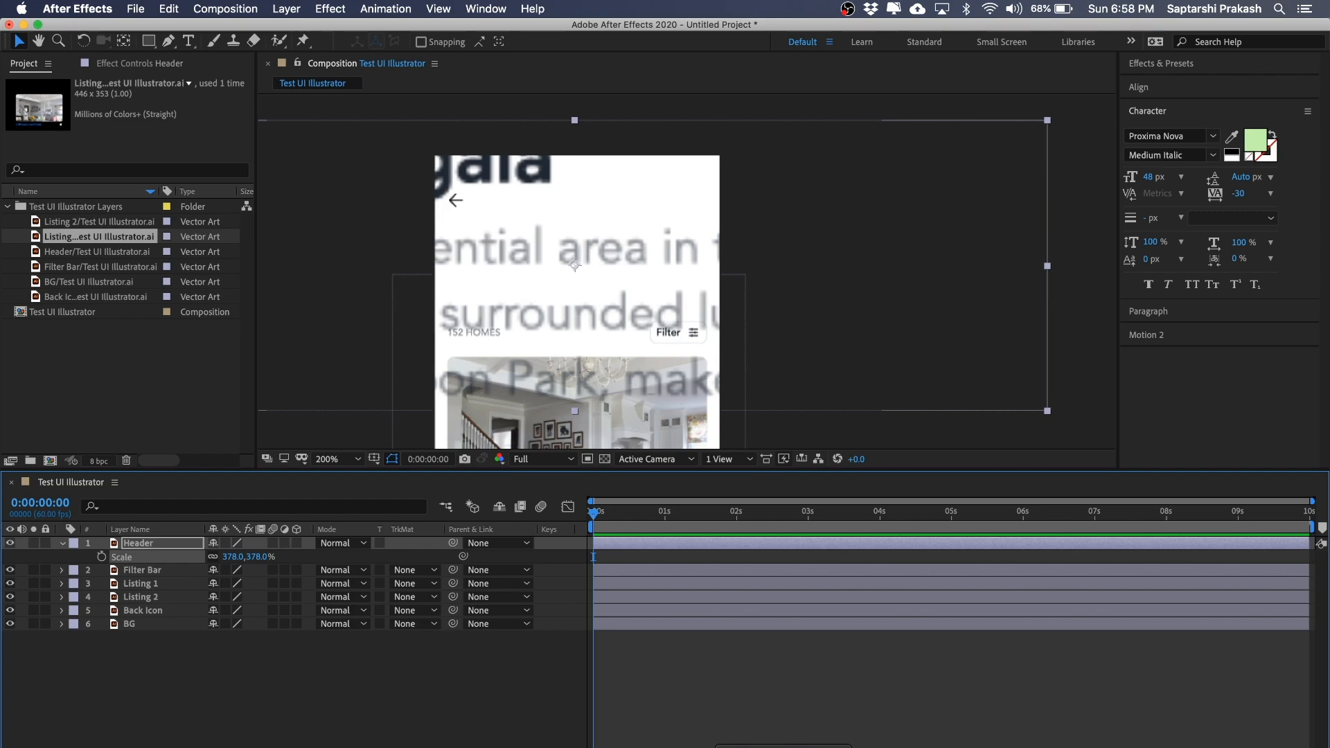
- Examine the header text and first listing artwork in Illustrator, and compare them with the enlarged Header layer in After Effects
click(783, 747)
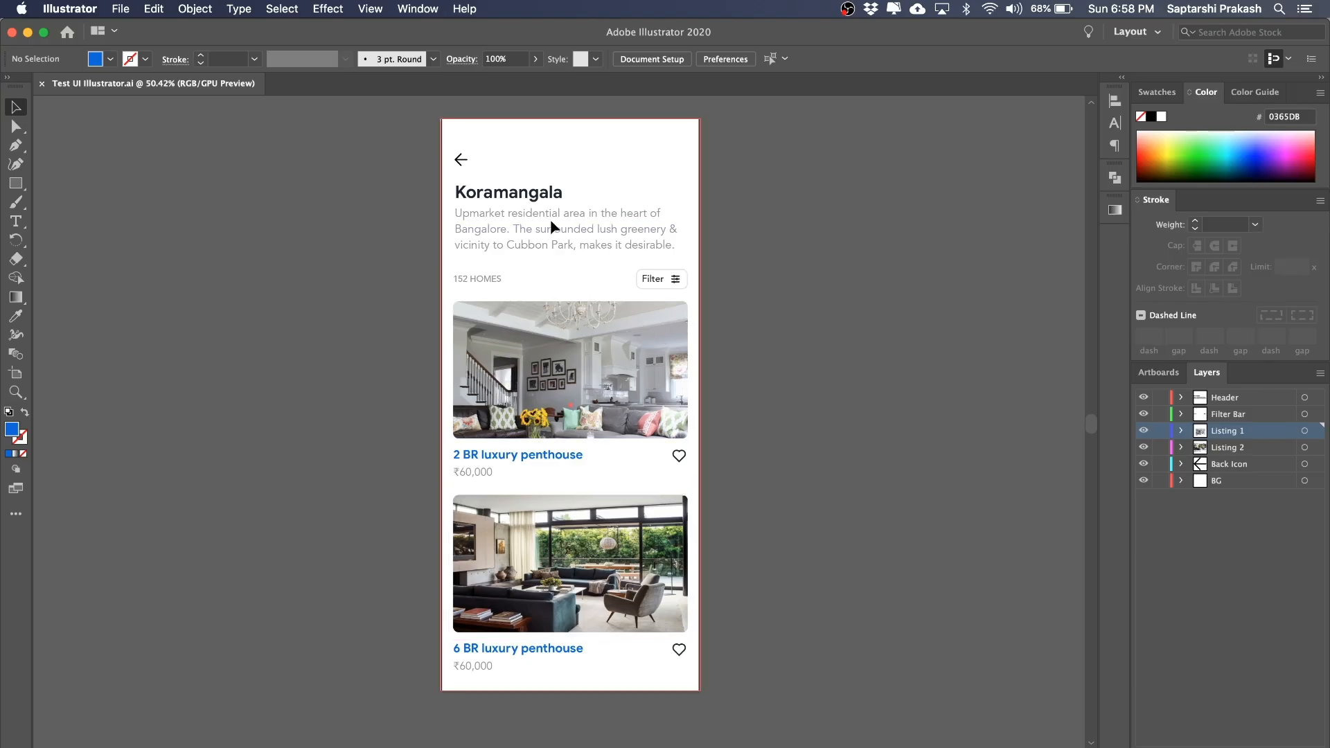
click(545, 201)
click(851, 253)
click(599, 349)
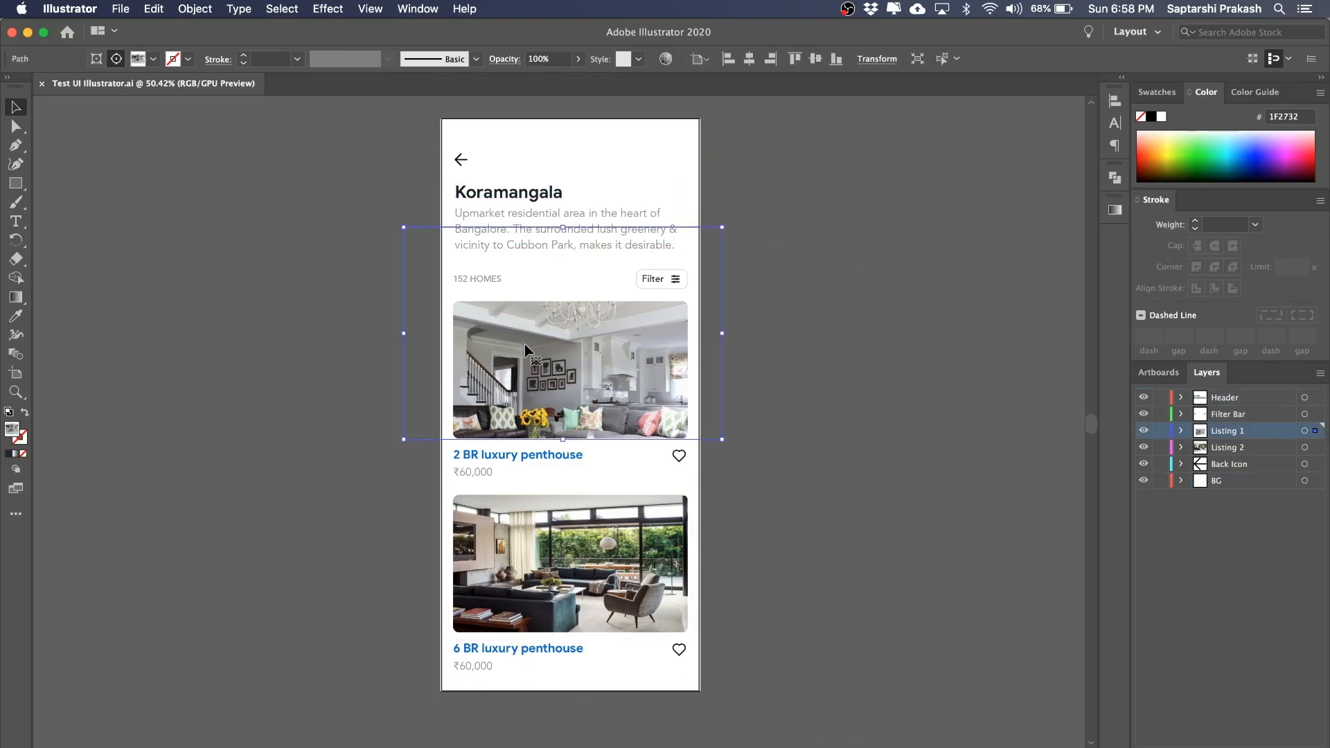
click(814, 452)
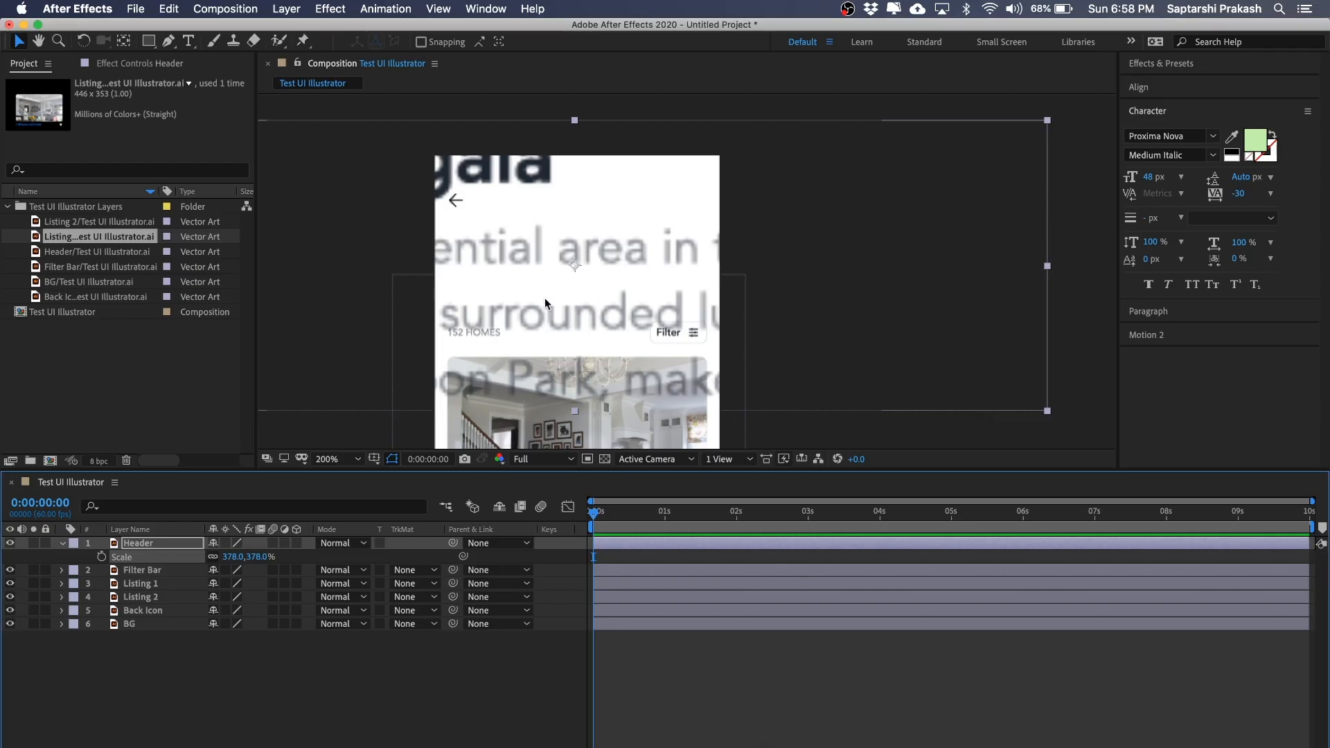
click(454, 711)
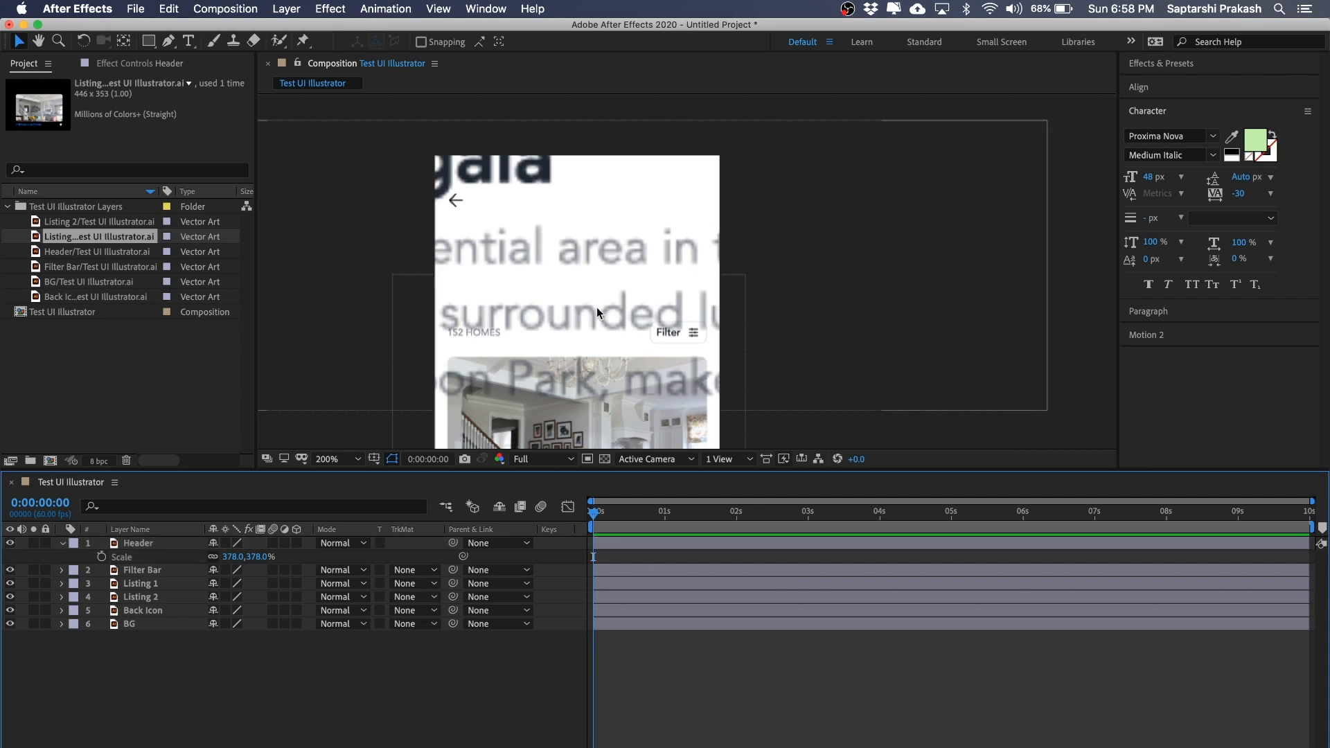
click(596, 306)
click(469, 705)
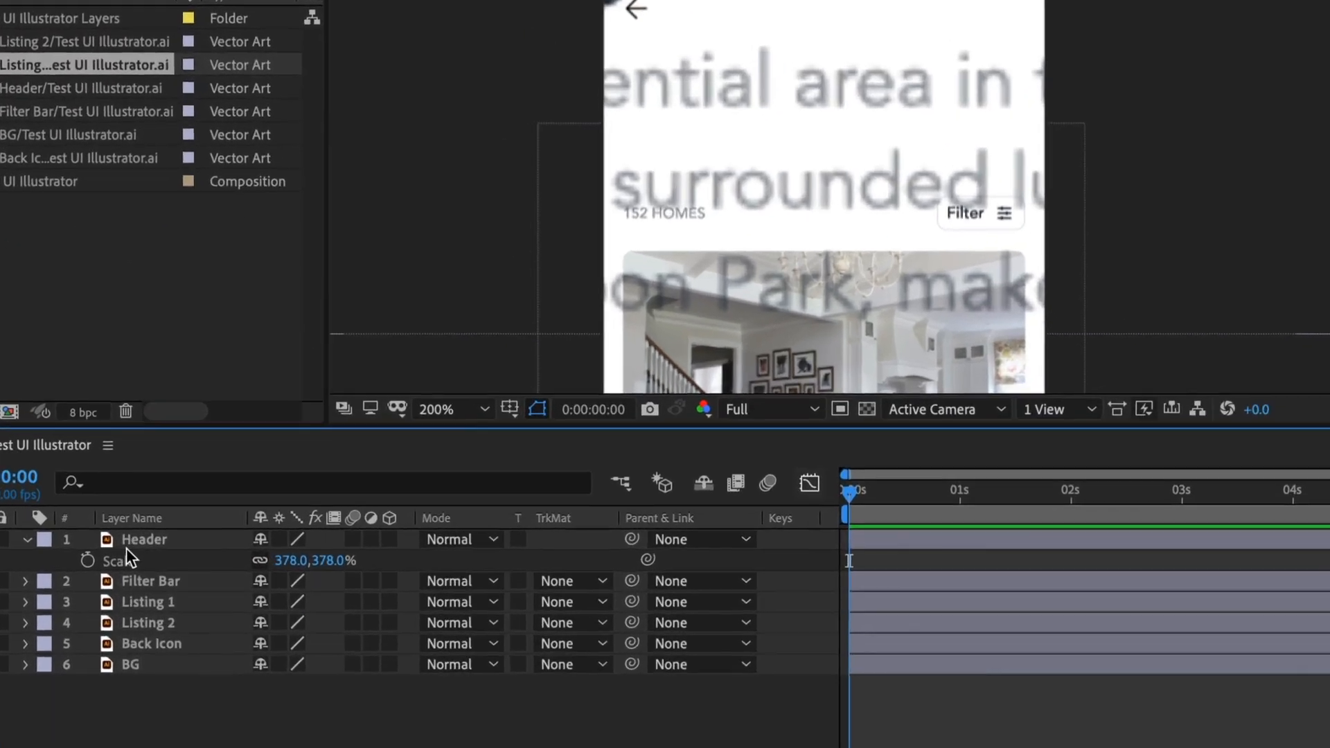
- Turn on continuous rasterization for the Header layer and raise its scale to 1610%
click(125, 546)
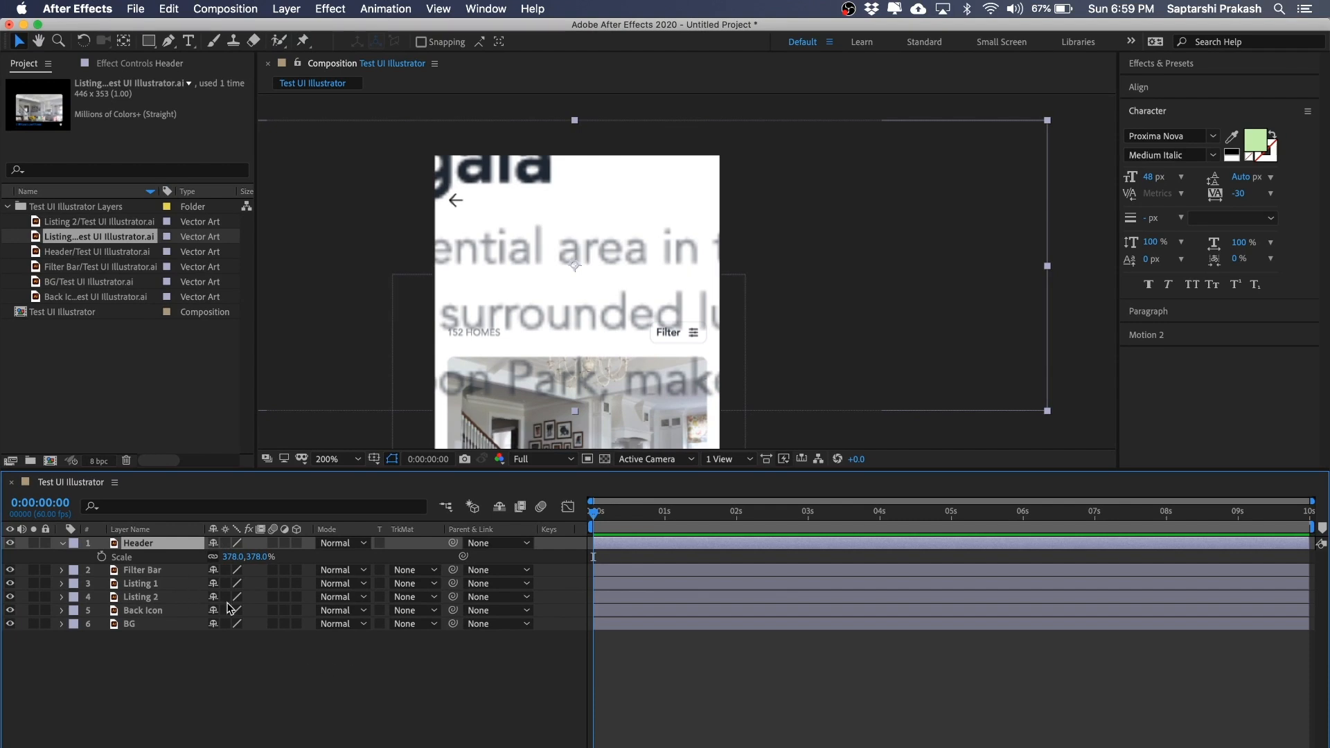
click(226, 543)
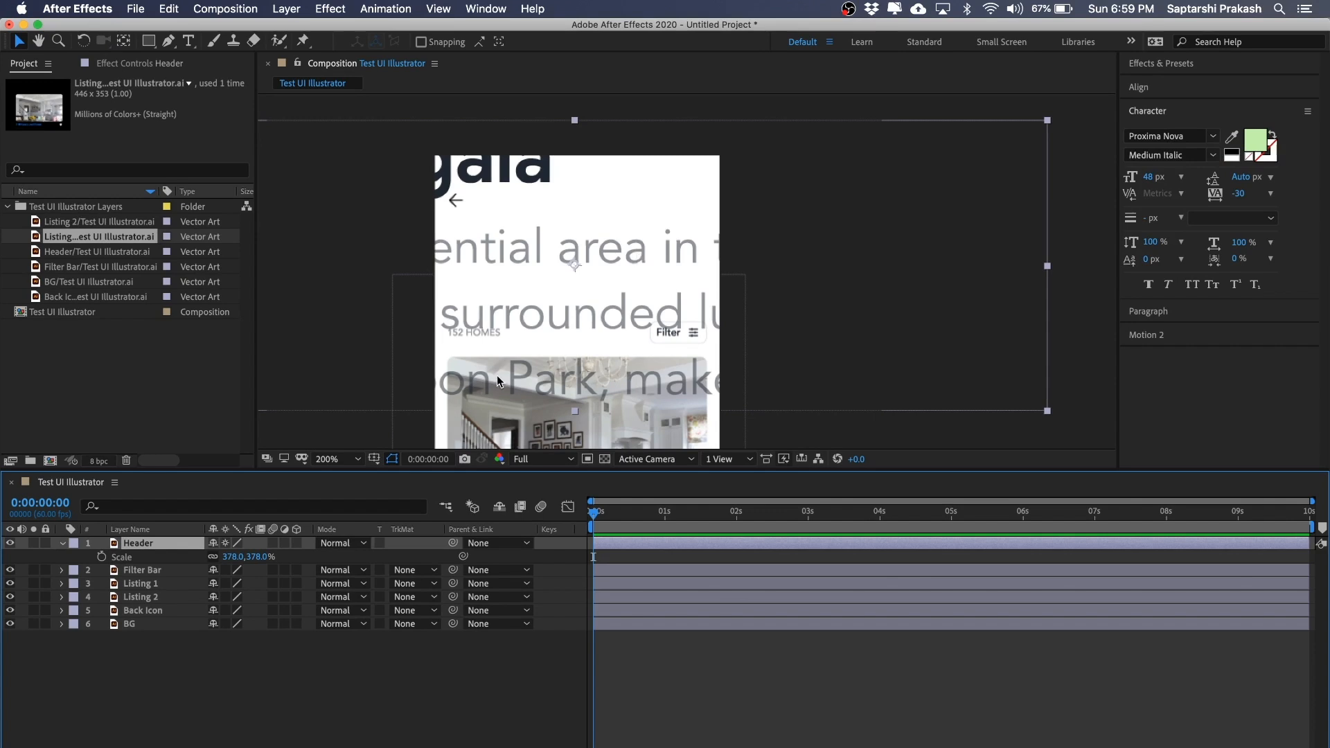
drag(239, 557, 647, 588)
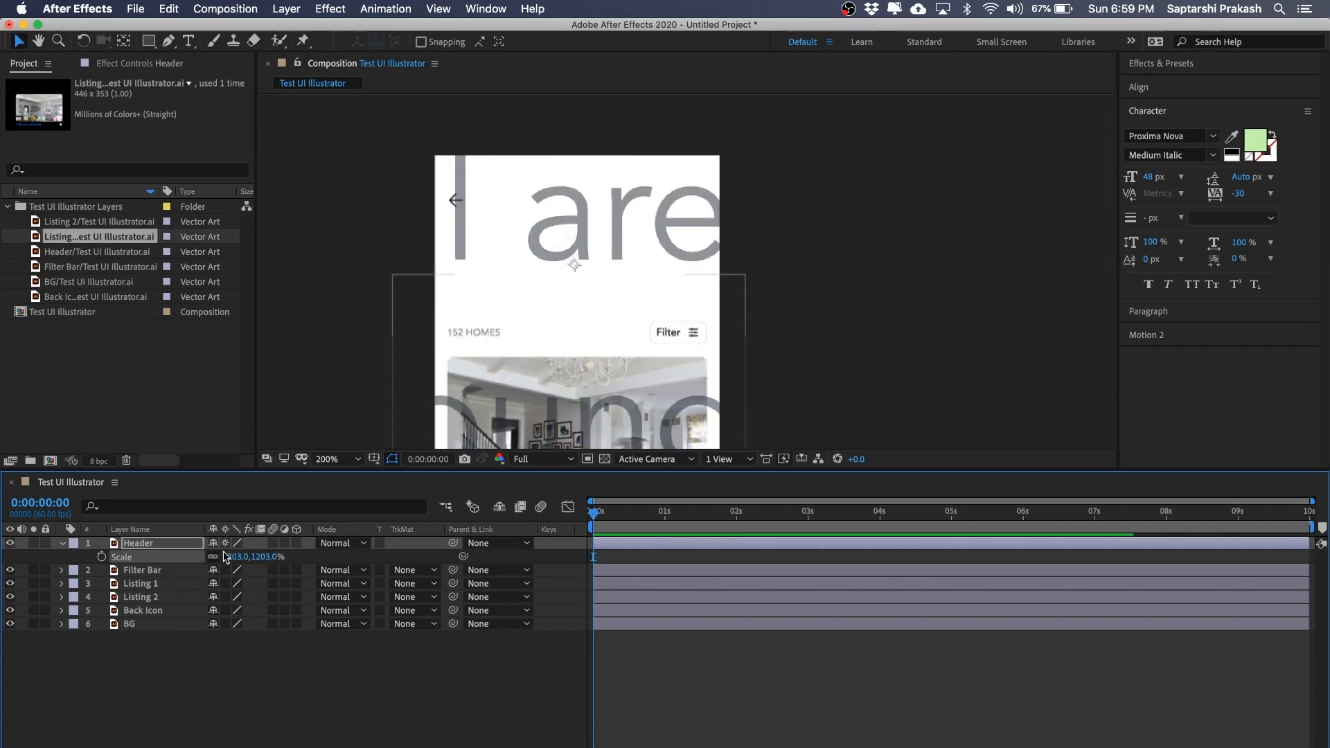
drag(226, 557, 513, 554)
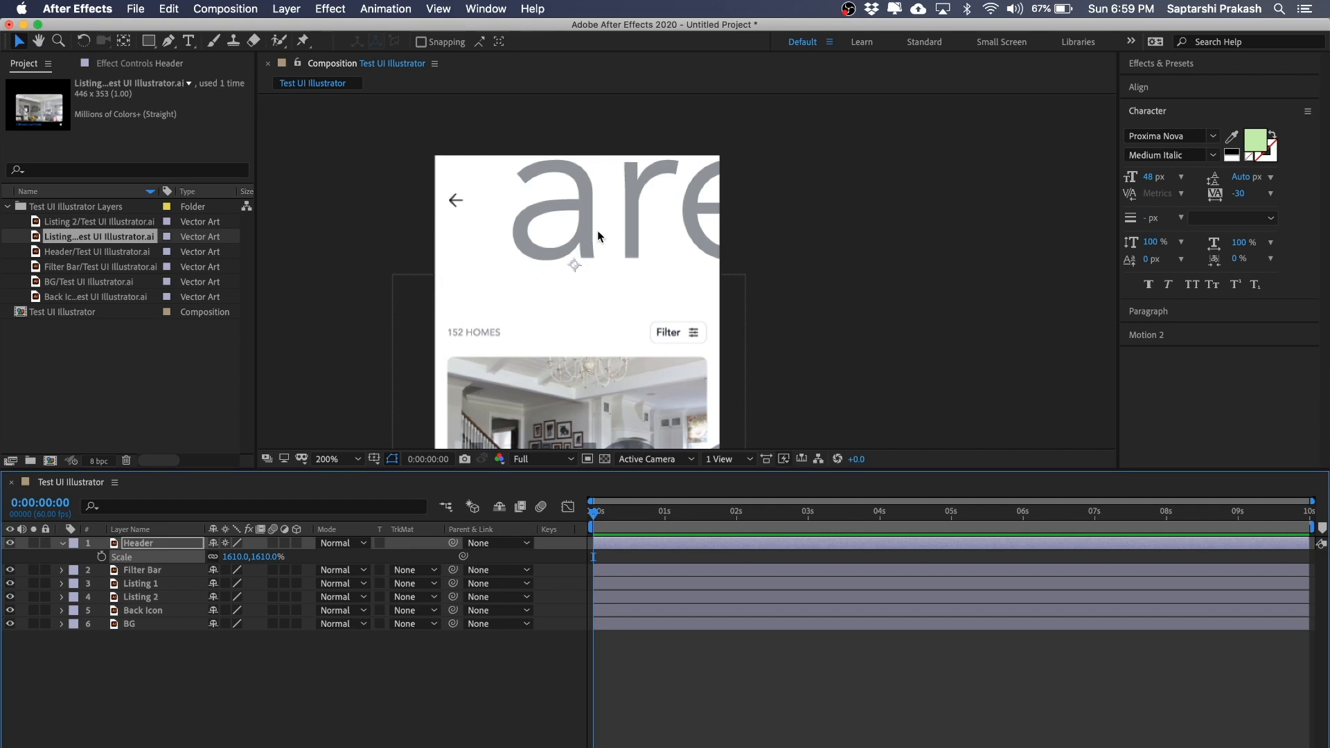
- Switch the Header layer's continuous rasterization off and on again, and reset its scale to 100%
click(225, 543)
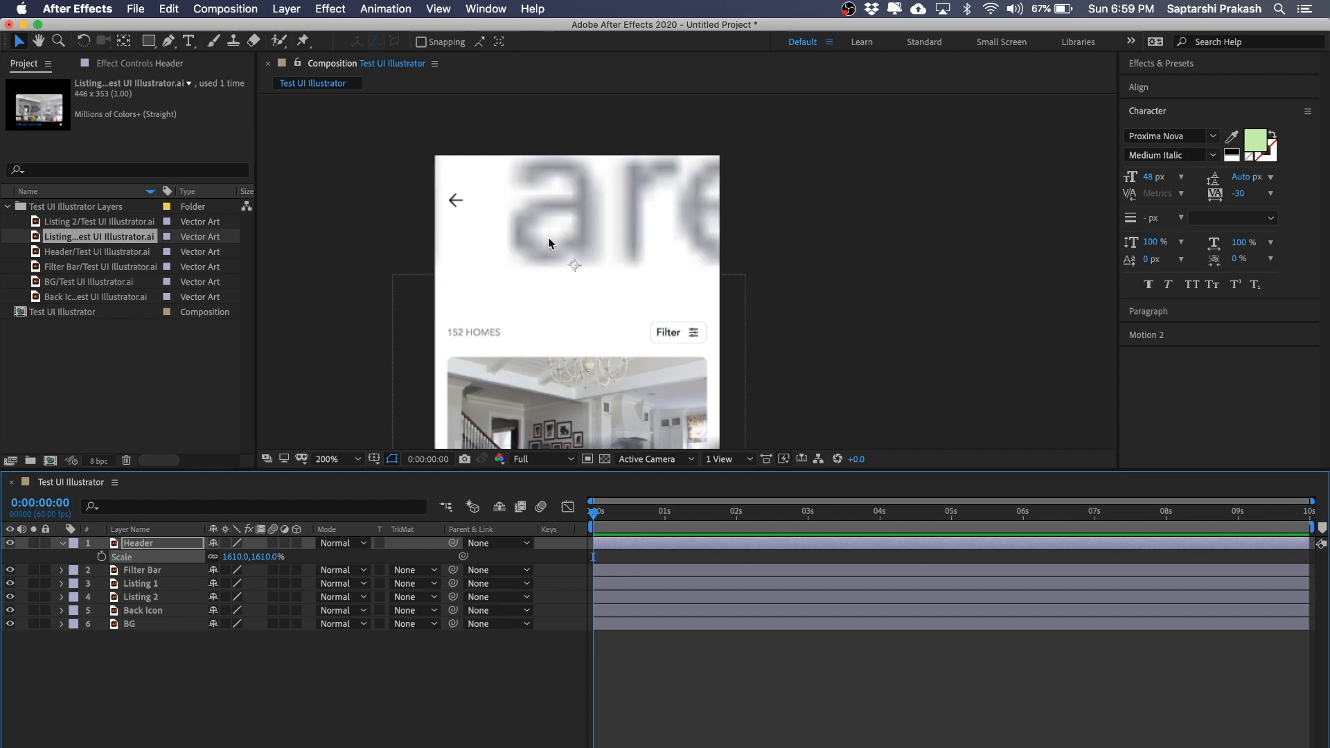
click(225, 543)
click(238, 557)
text(100)
key(Return)
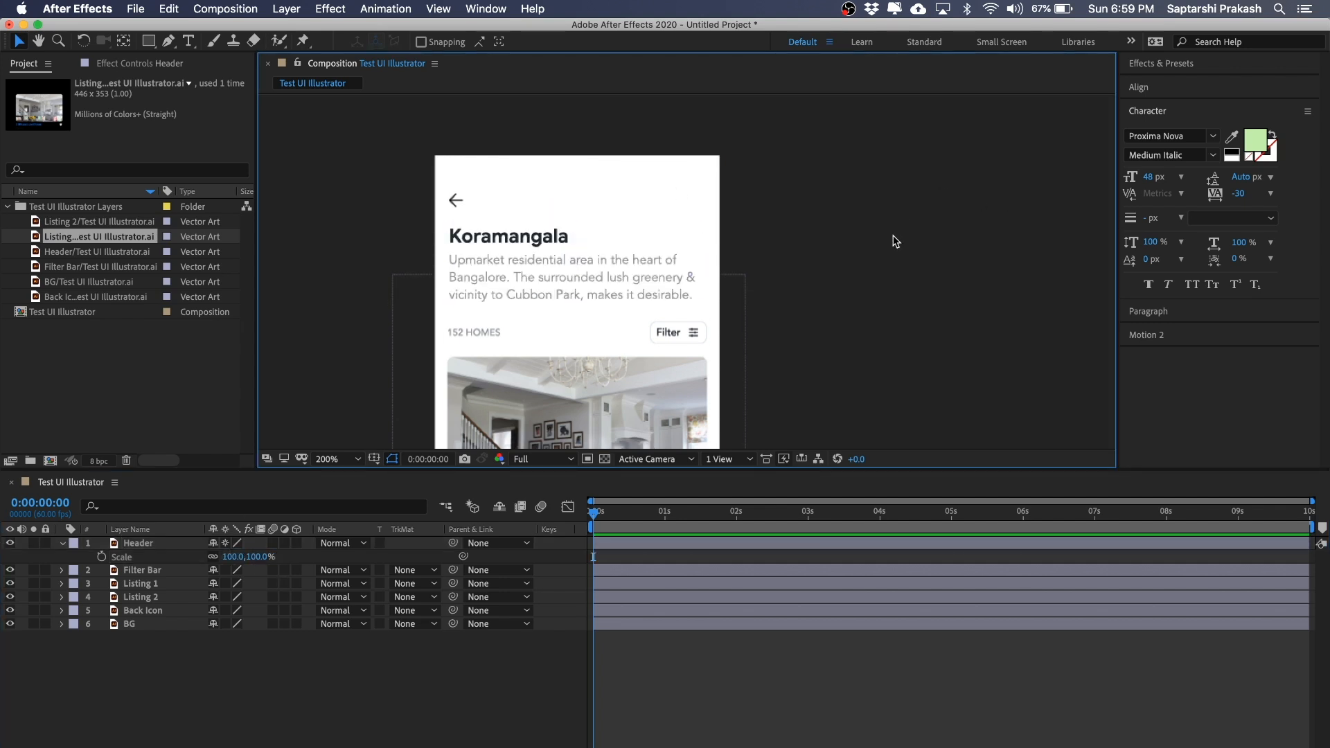
- Review the composition at 100% and highlight the Listing 2 and Back Icon layers to see what they contain
key(comma)
drag(870, 288, 858, 320)
key(period)
key(v)
key(comma)
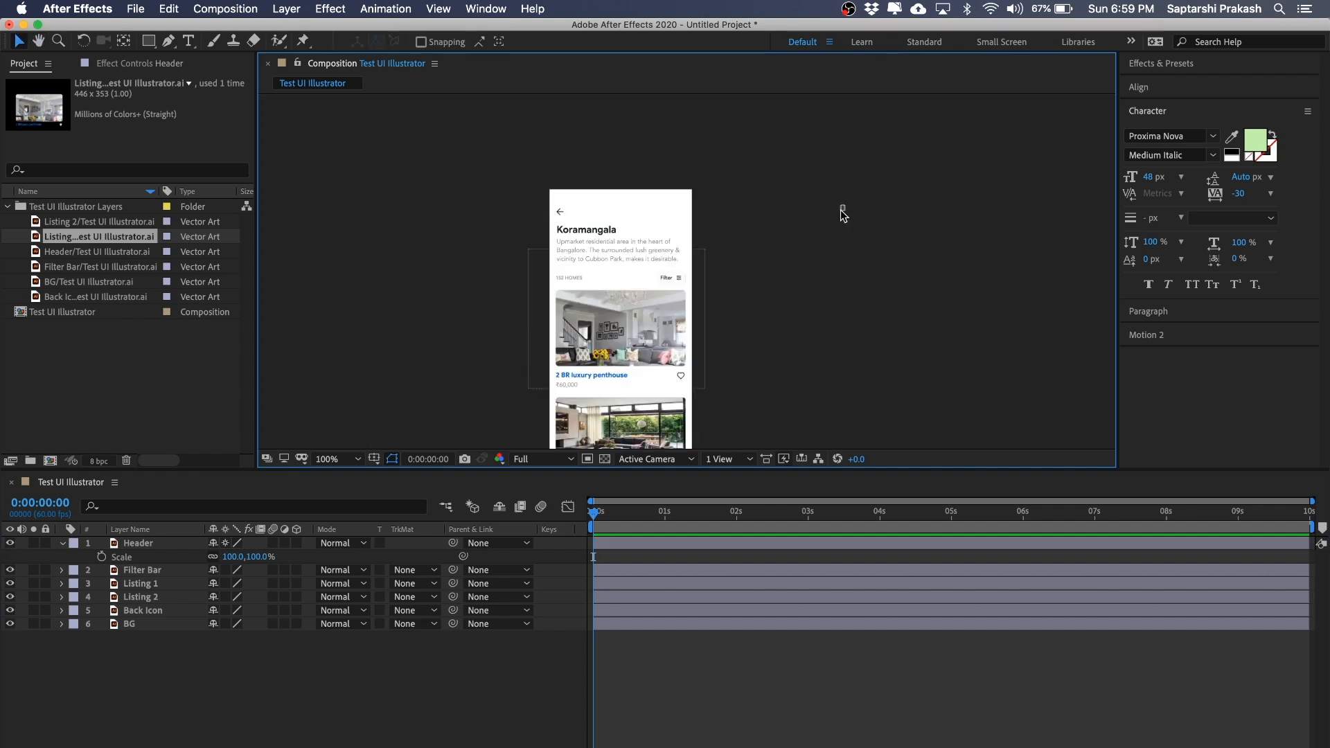
drag(841, 211, 488, 420)
key(space)
drag(842, 313, 829, 270)
click(832, 270)
click(611, 399)
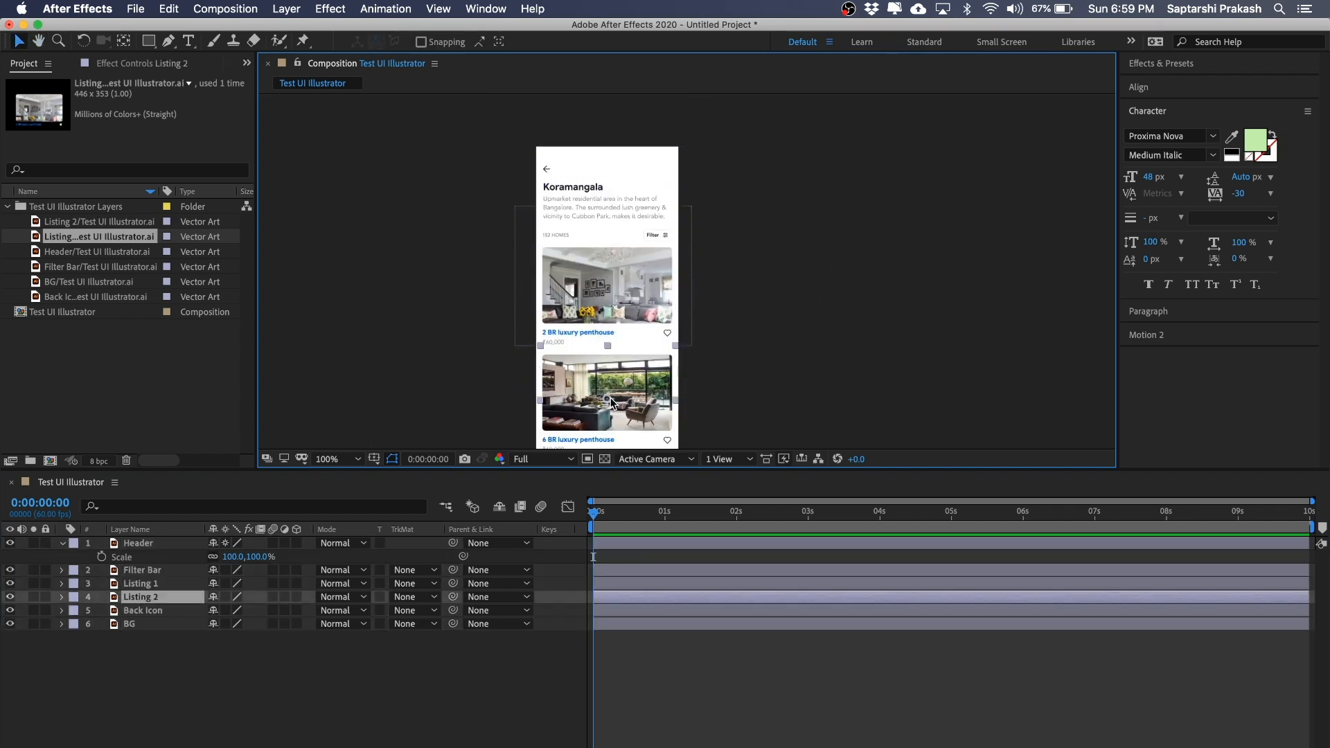
click(139, 613)
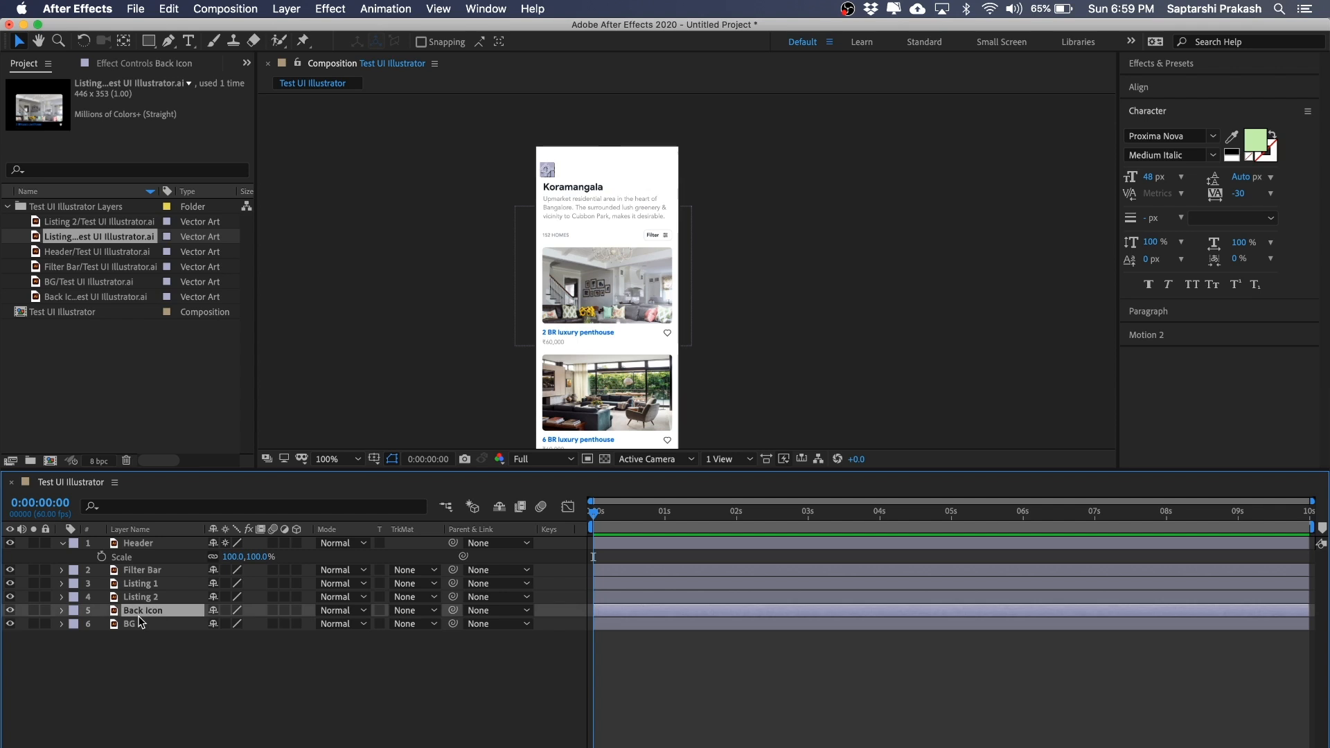
click(168, 709)
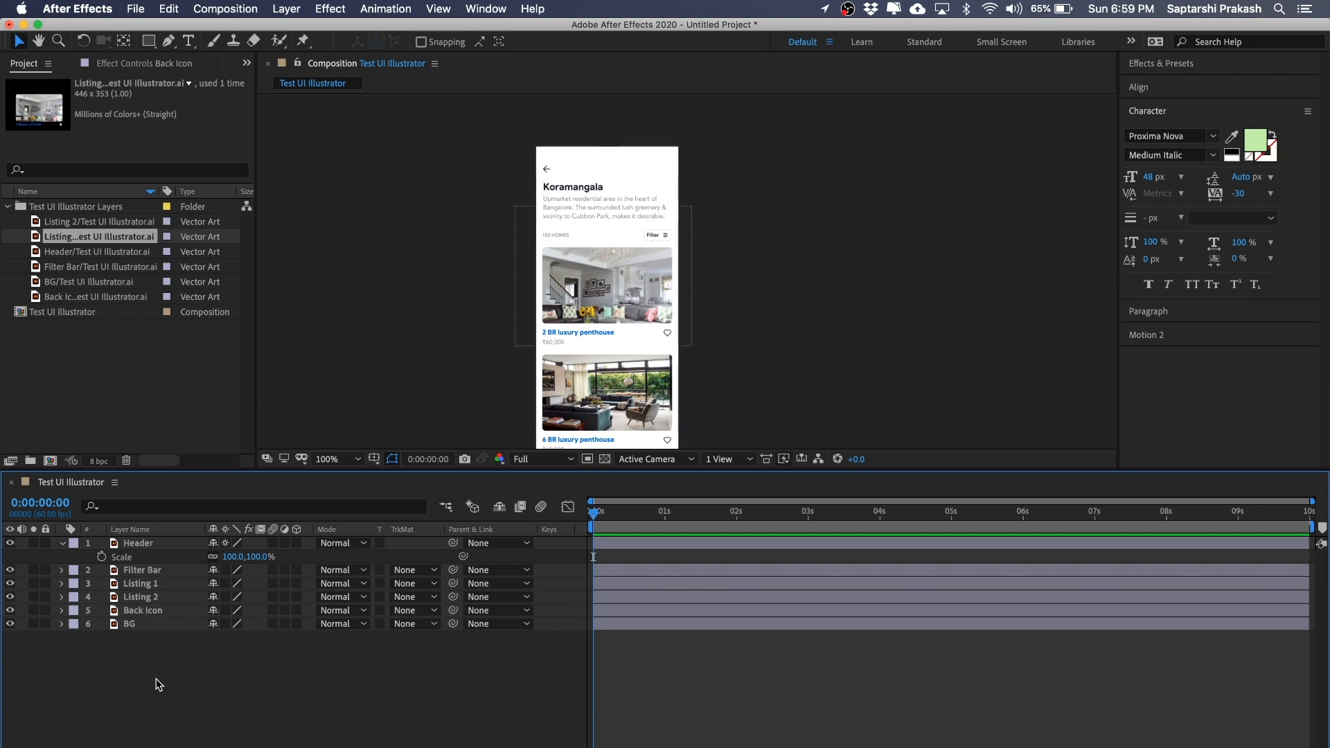
- Inspect the Header layer's text sharpness at 200% and review the full composition at 100%
scroll(644, 187, up, 1)
key(space)
drag(617, 187, 708, 313)
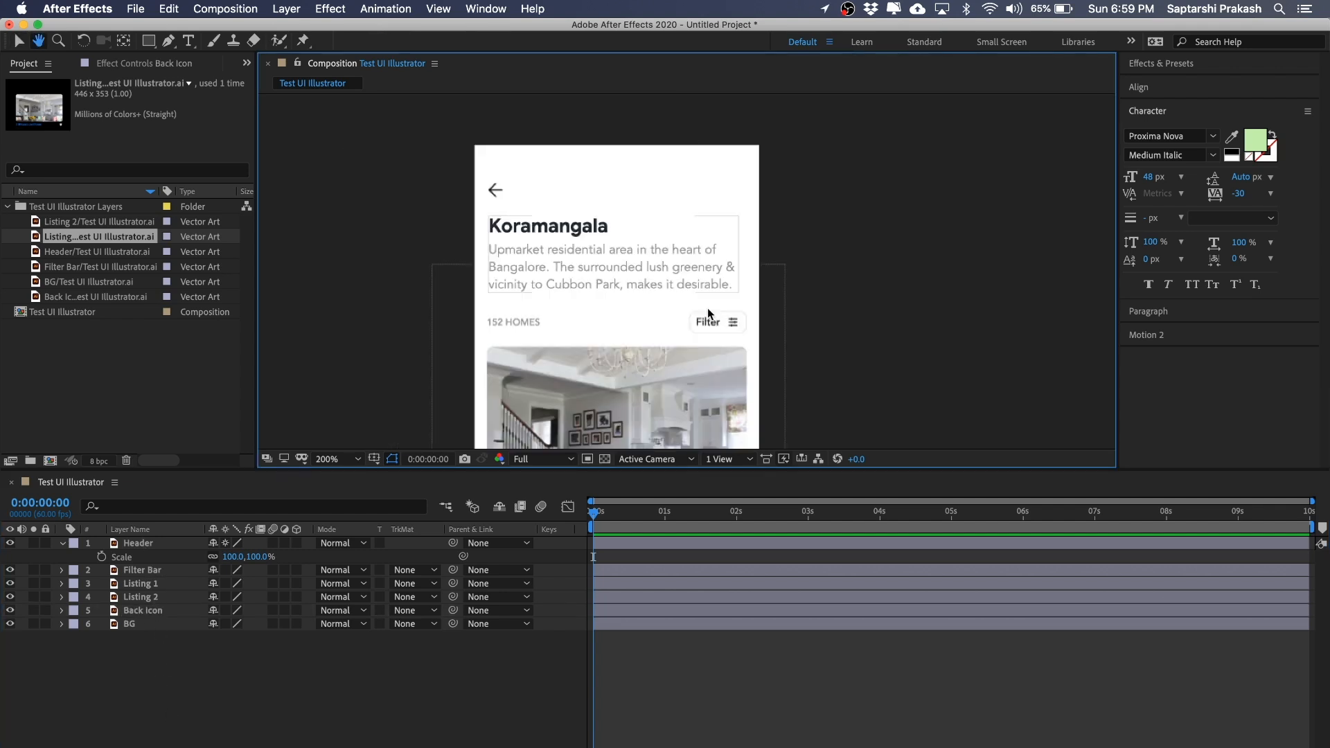
click(721, 288)
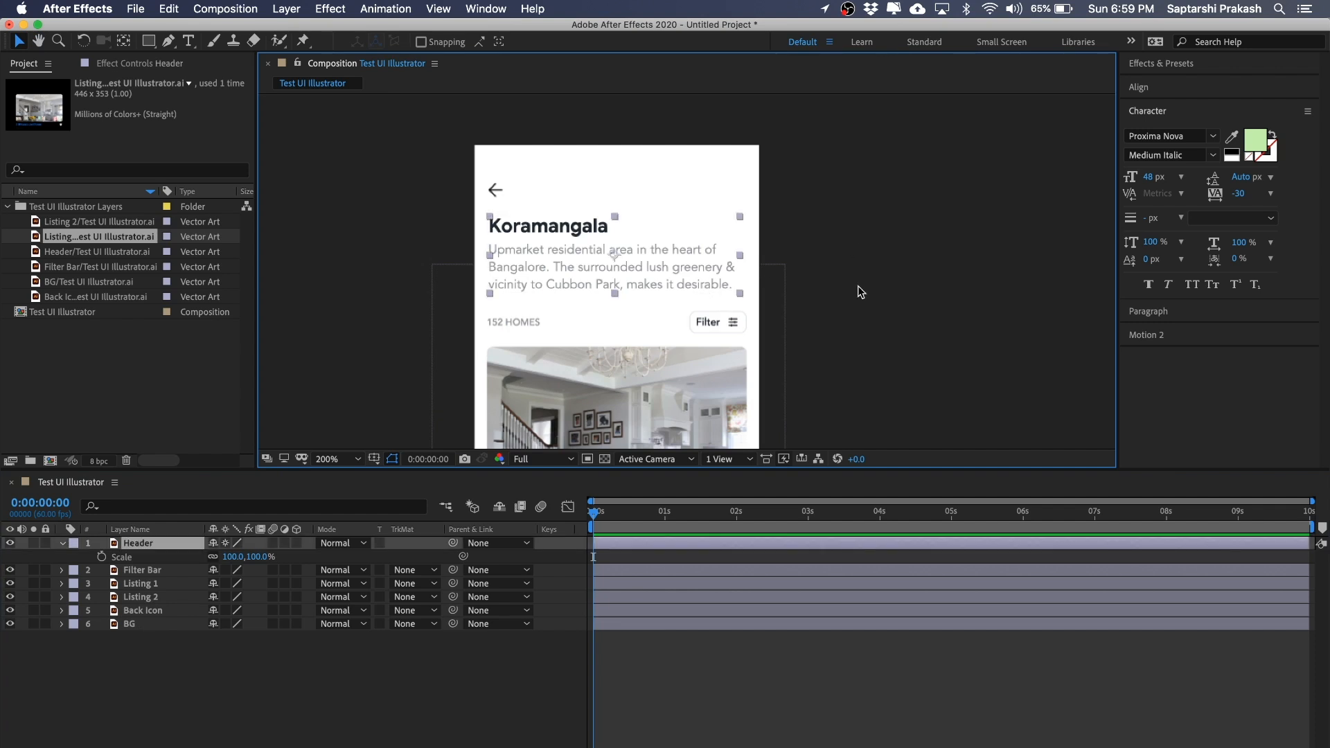
click(911, 310)
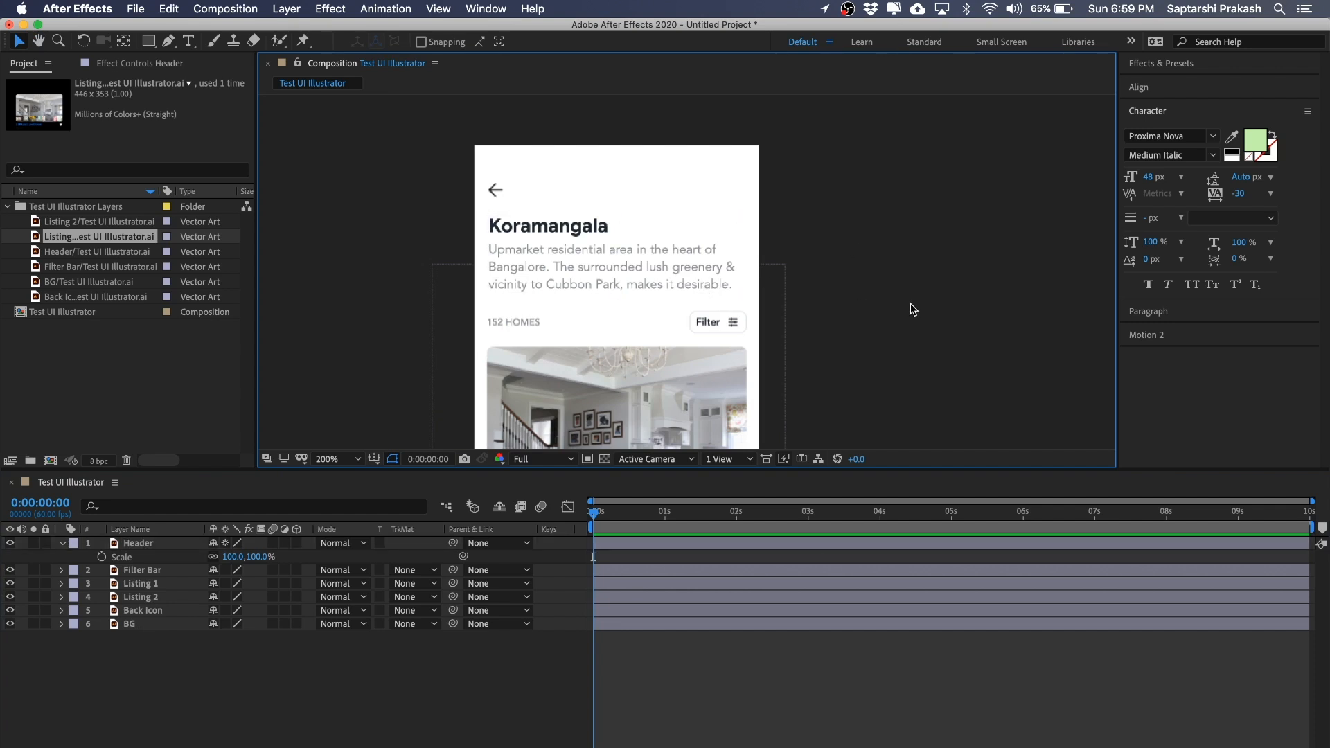
key(comma)
drag(912, 310, 862, 232)
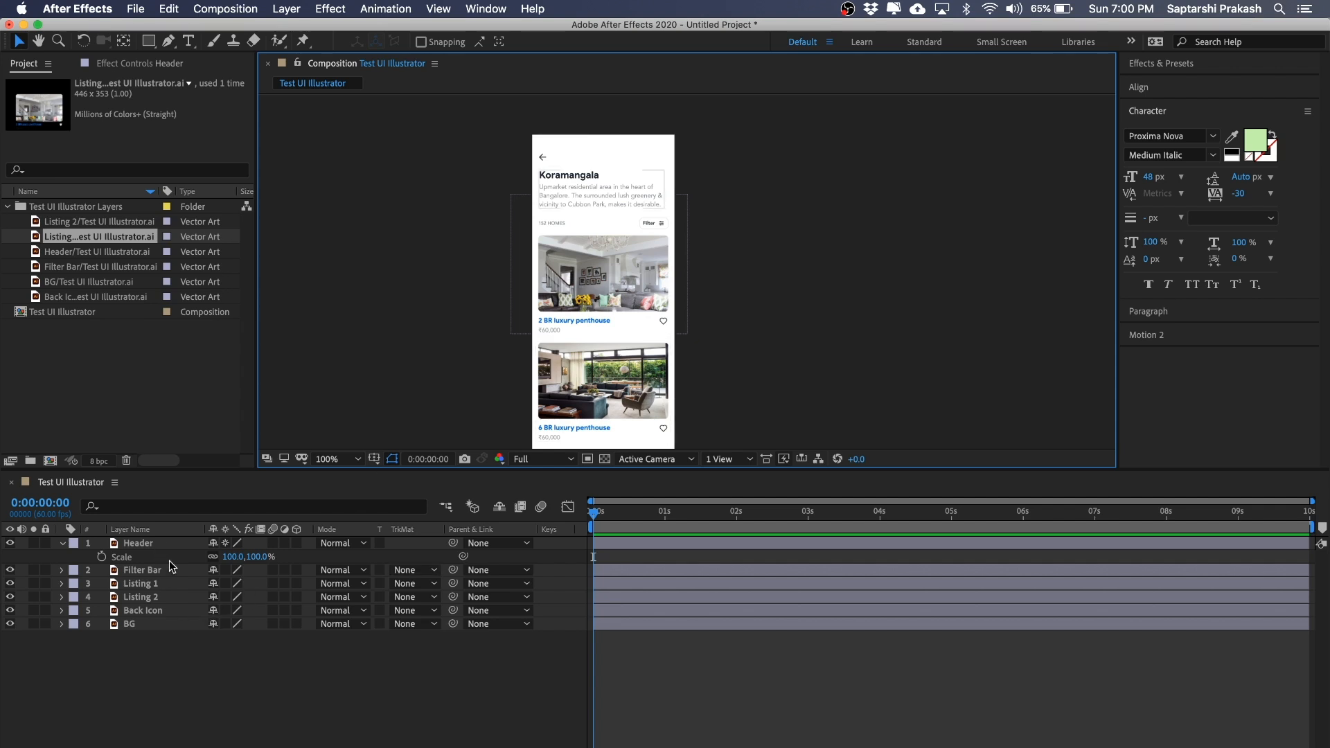
scroll(672, 263, up, 1)
scroll(668, 262, down, 1)
key(h)
key(v)
- Switch to Illustrator, highlight all the artwork to examine its vector objects, and clear the selection
key(super+Tab)
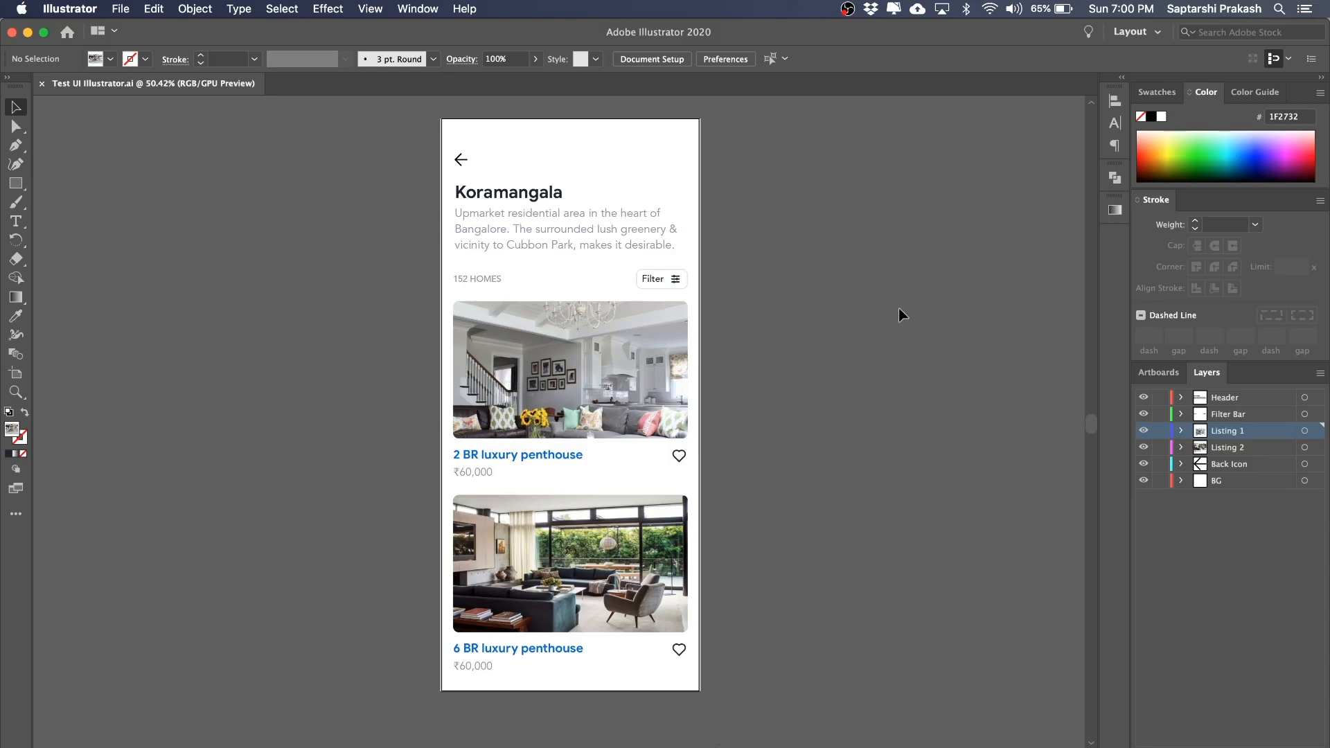
key(super+a)
click(891, 287)
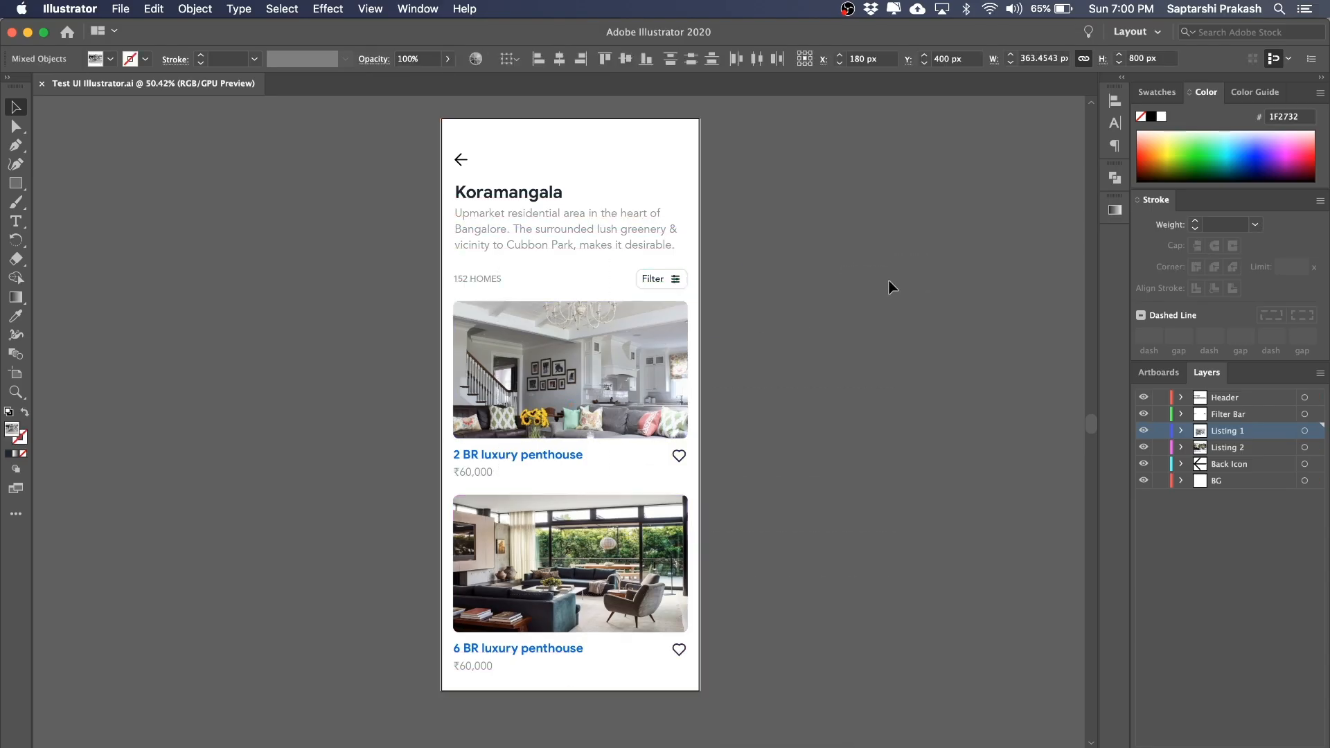
drag(889, 283, 849, 284)
key(super+a)
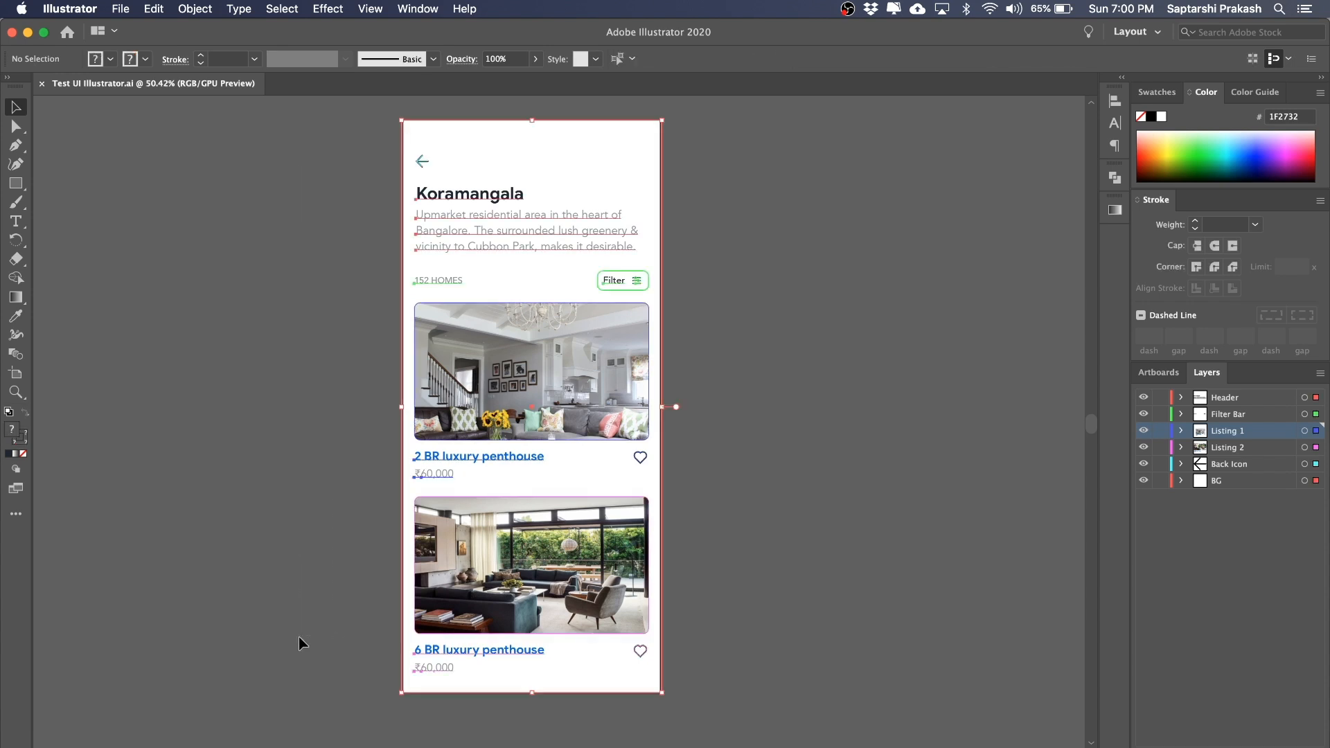
click(836, 325)
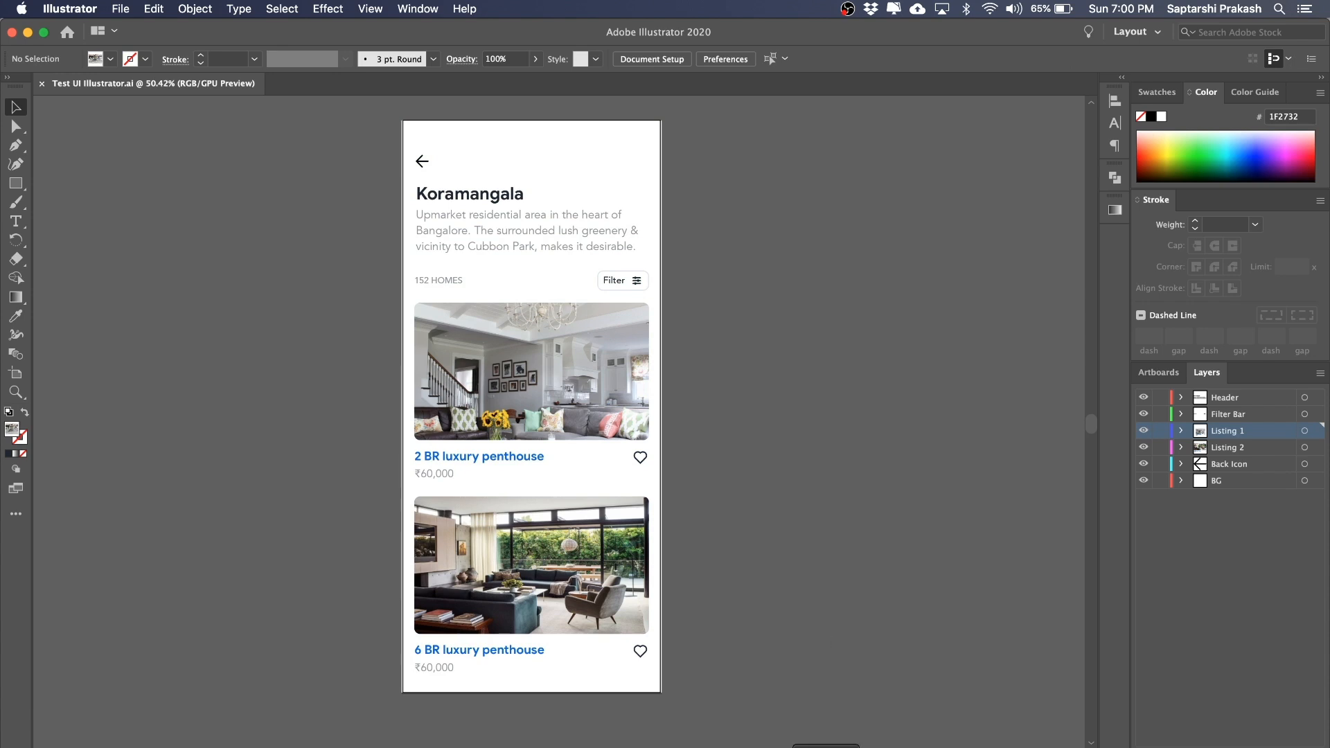
- Return to After Effects and enlarge the composition viewer so the whole phone screen fits at 100%
click(697, 747)
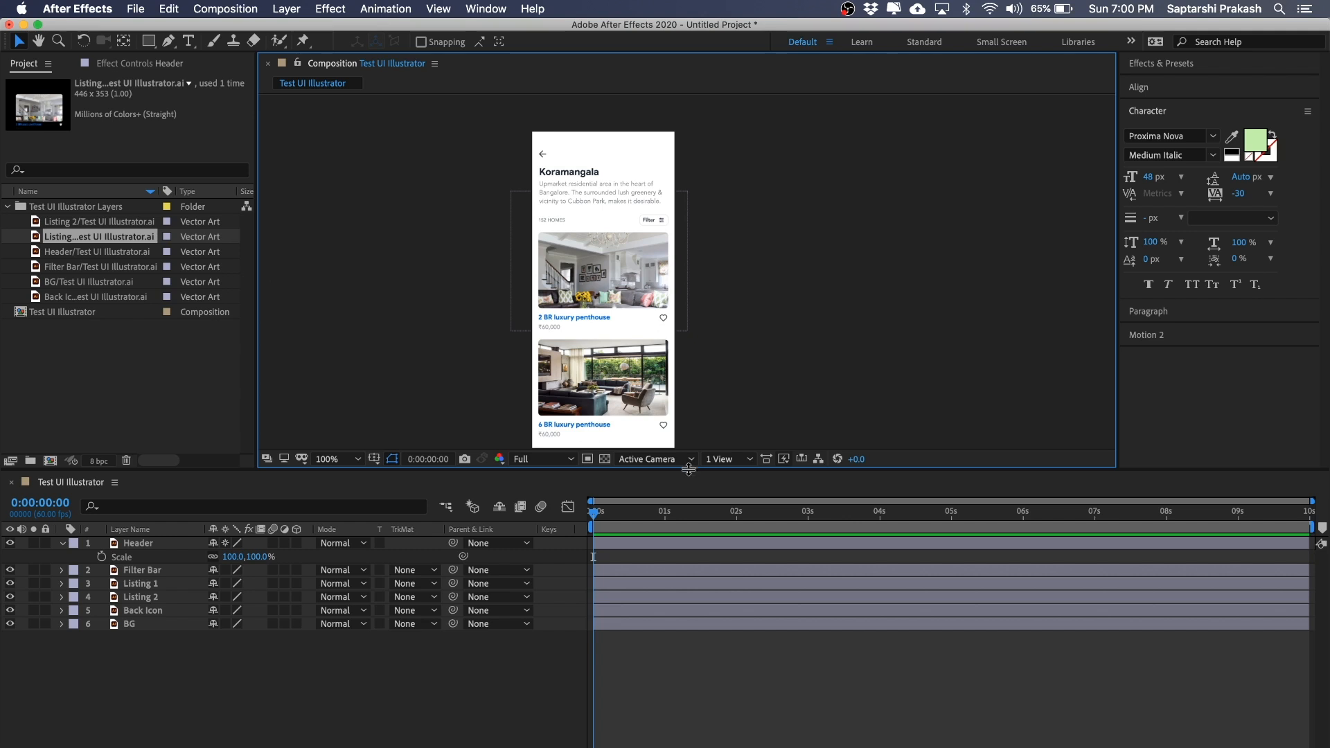
drag(689, 469, 691, 541)
key(space)
drag(769, 379, 765, 368)
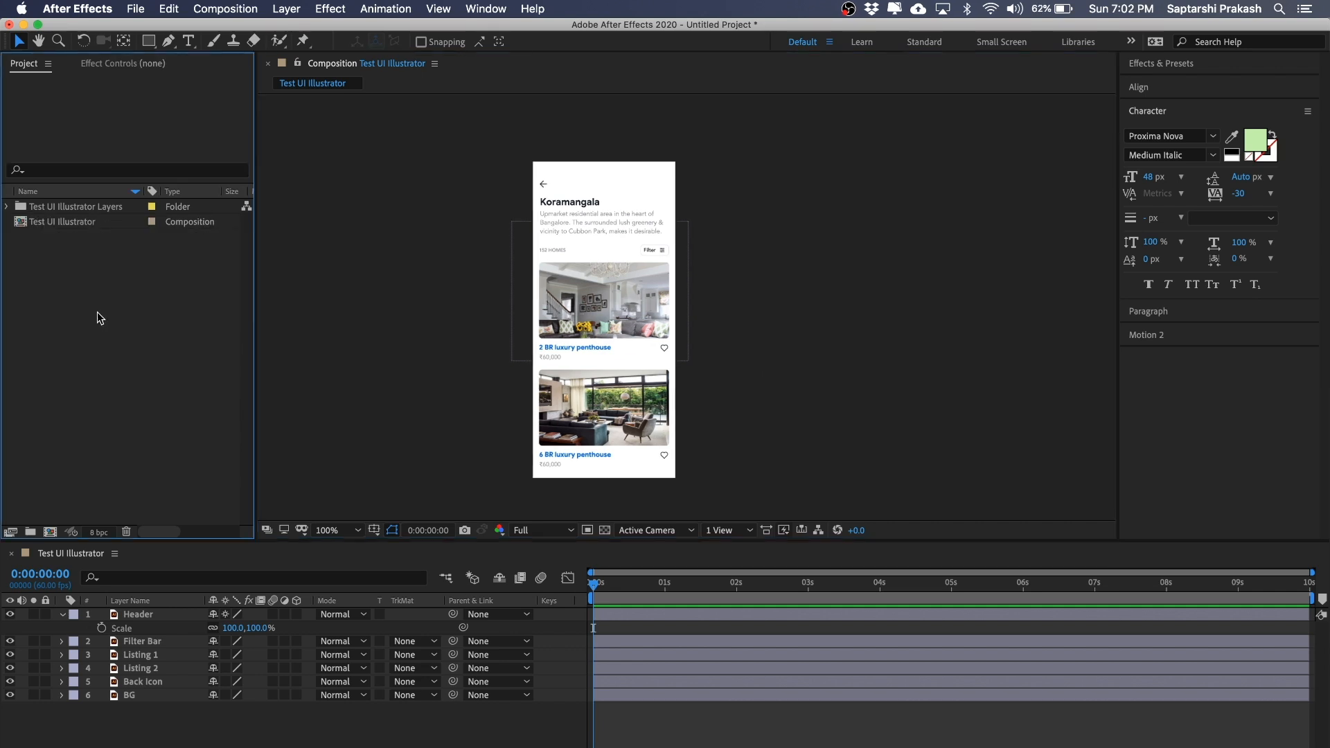
- Highlight the layers from Header to Back Icon and examine the upper part of the composition at 400%
click(187, 615)
shift+click(146, 683)
key(period)
key(h)
drag(802, 179, 855, 347)
key(period)
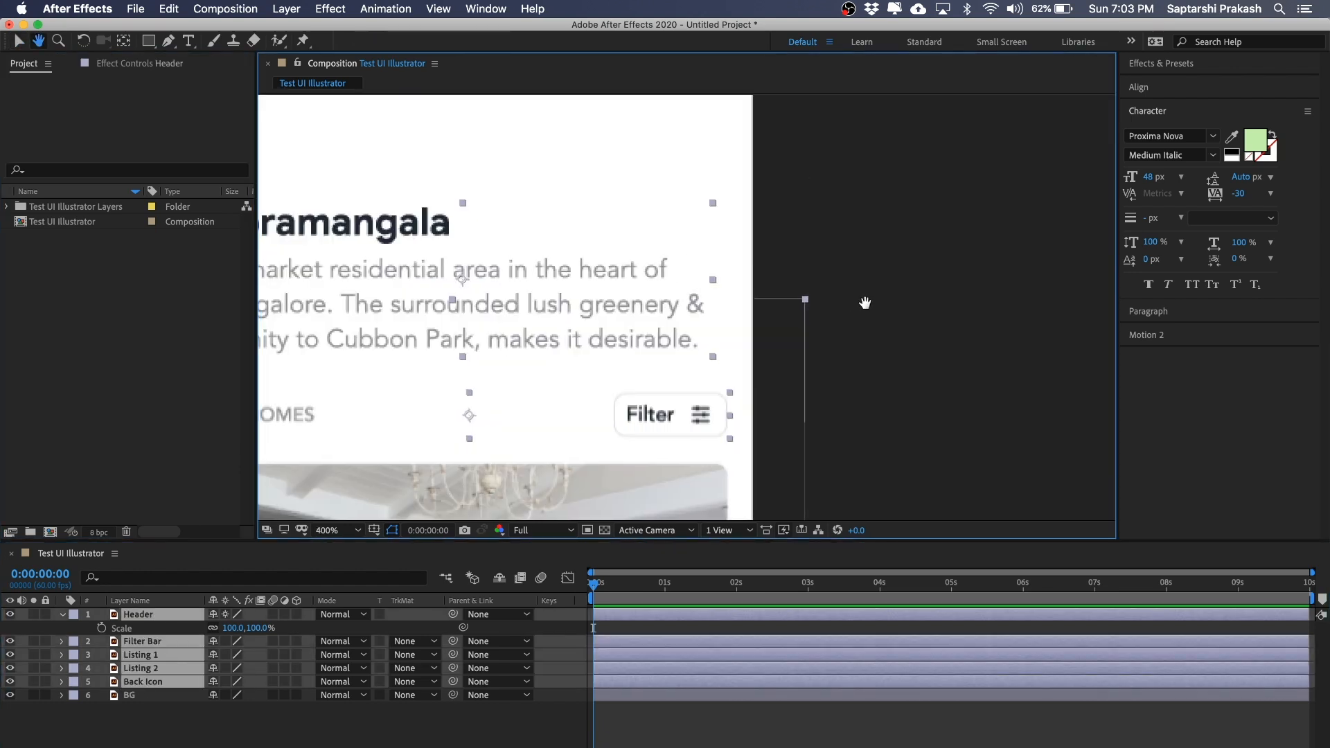
drag(866, 303, 1057, 407)
drag(1021, 309, 1048, 340)
key(v)
click(671, 131)
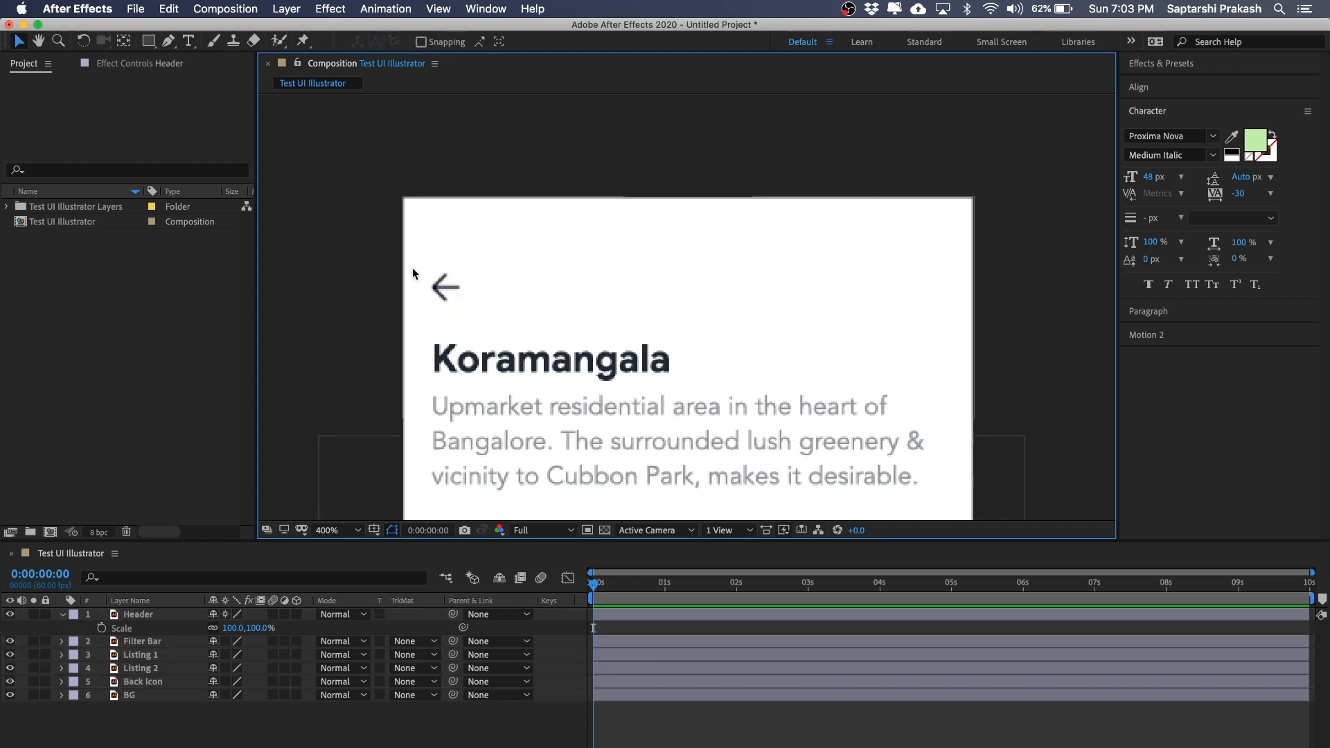
- Select the Back Icon layer and examine the arrow's edges at 800%
click(446, 293)
key(h)
drag(437, 298, 546, 298)
key(v)
key(period)
key(h)
drag(433, 261, 478, 269)
key(v)
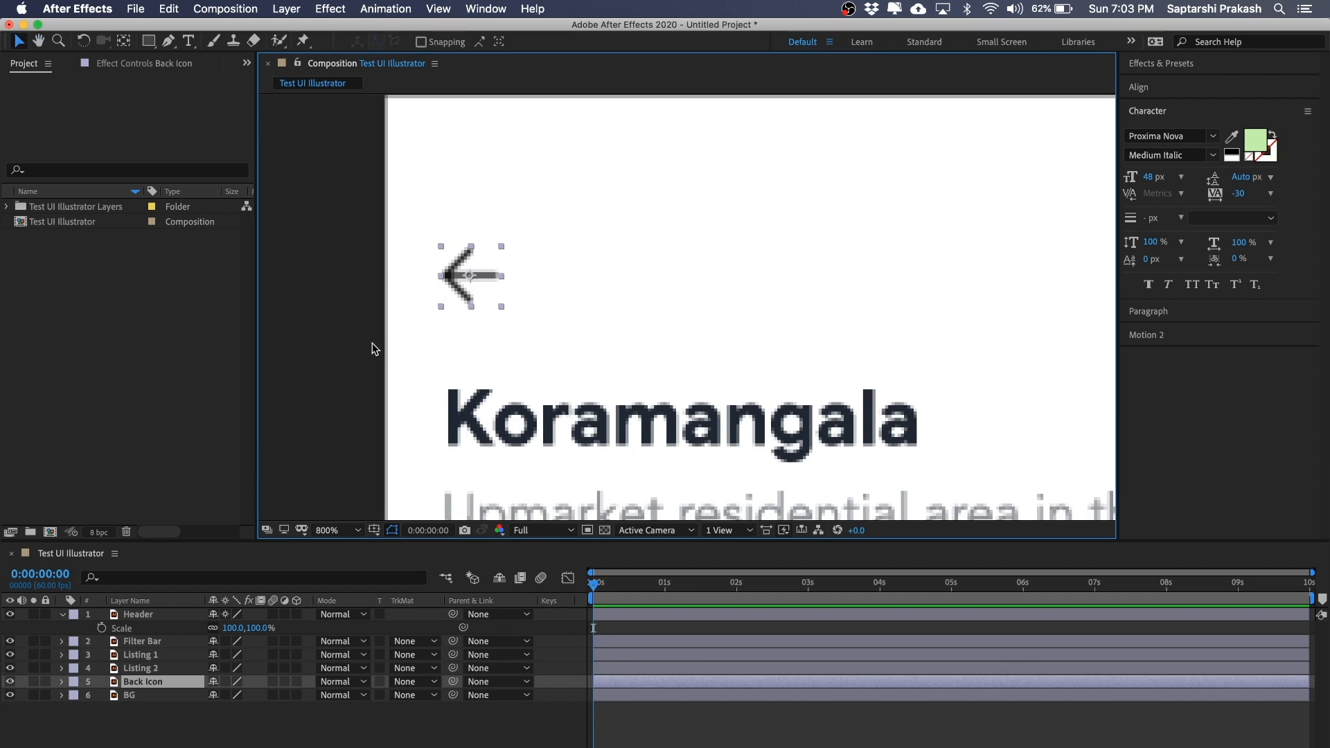
click(289, 317)
click(484, 271)
click(484, 288)
click(477, 281)
- Enlarge the timeline area, highlight the Back Icon layer in it and clear the selection
drag(397, 540, 402, 382)
click(167, 589)
click(148, 524)
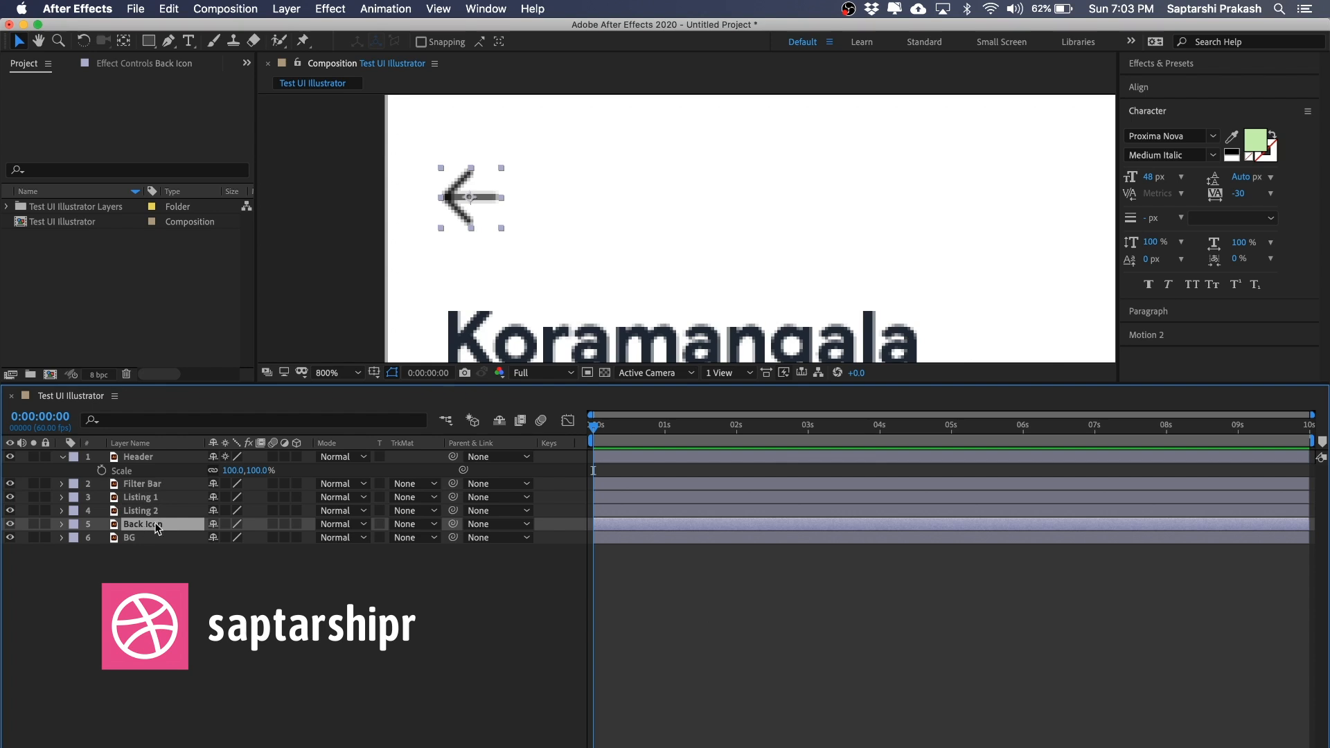
click(152, 552)
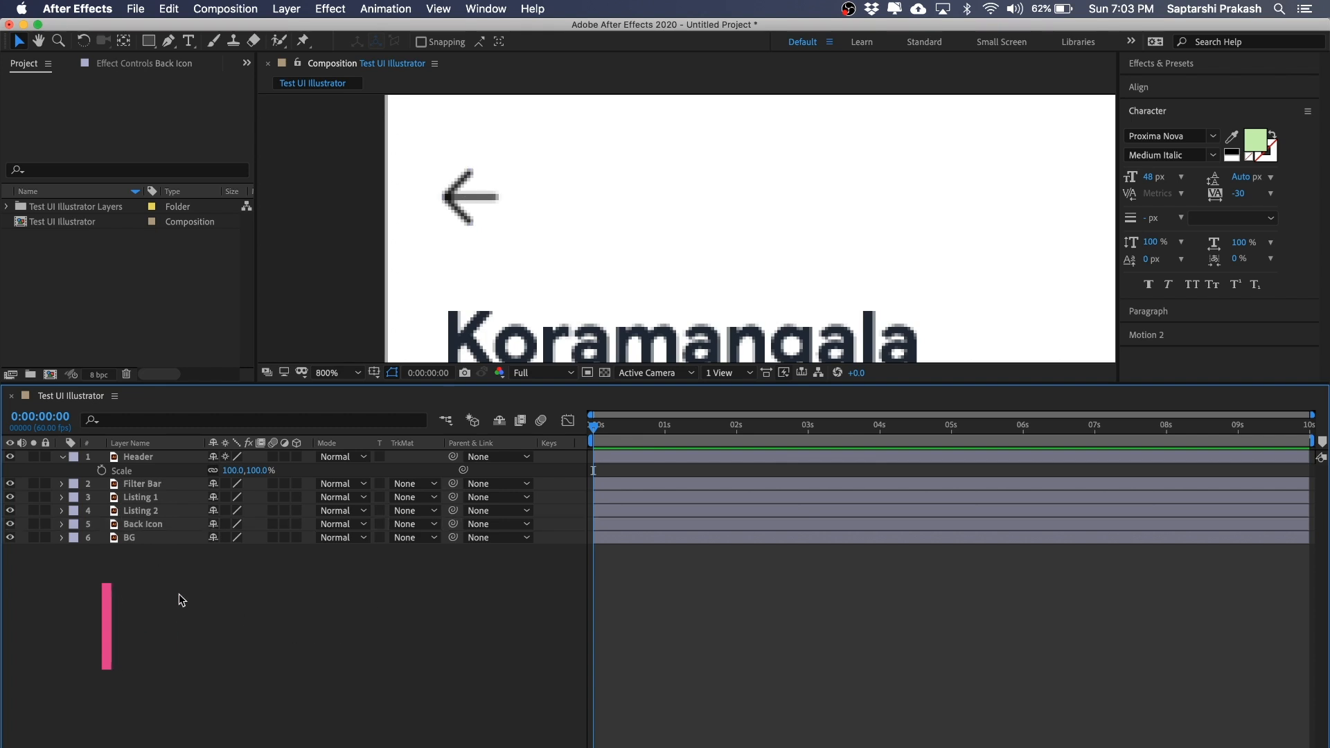
- Convert the Back Icon layer to an editable shape layer using Create Shapes from Vector Layer
click(135, 526)
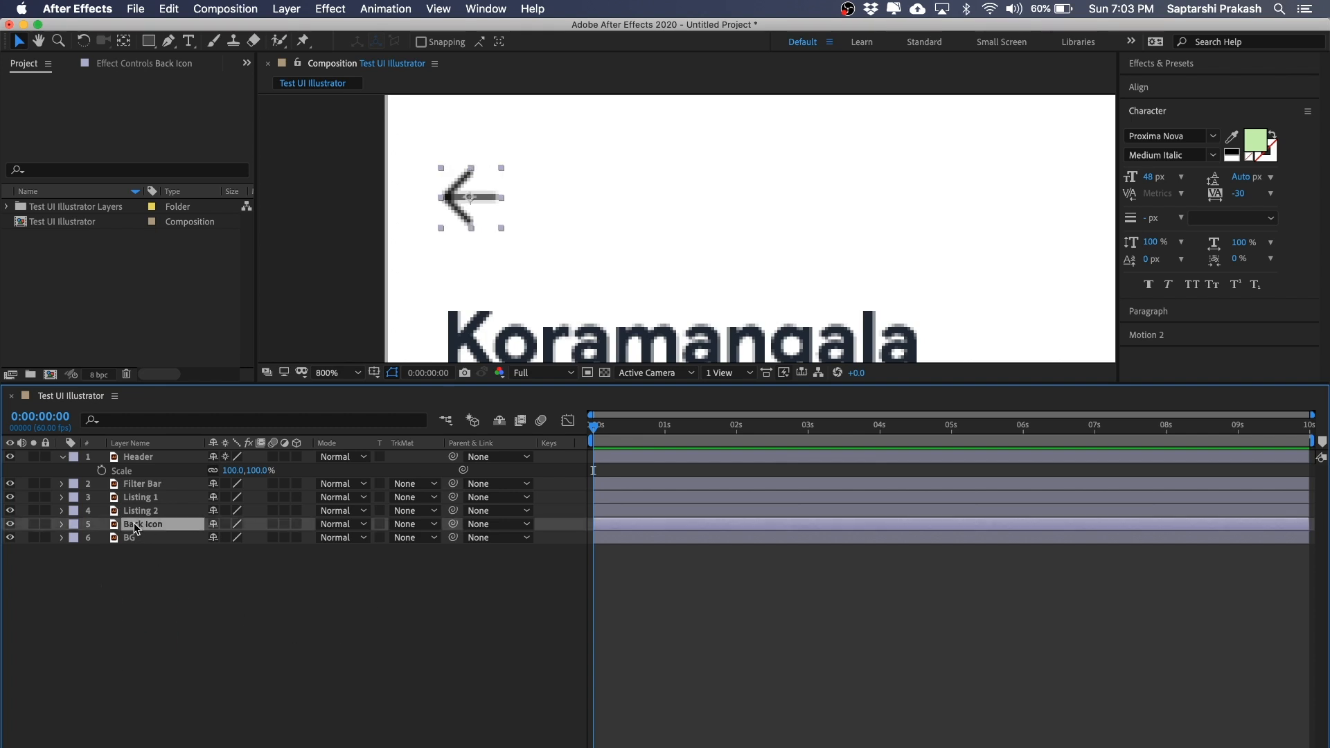
right_click(138, 525)
mouse_move(201, 655)
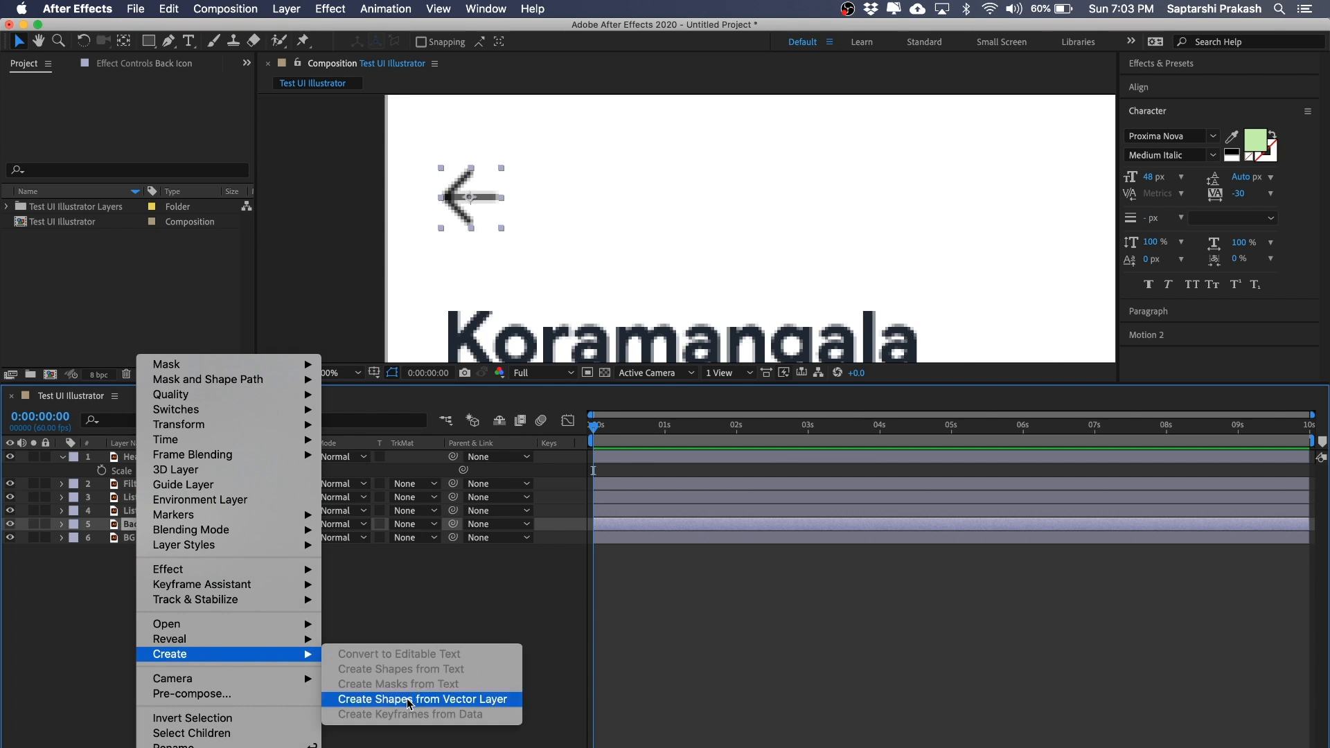
click(457, 700)
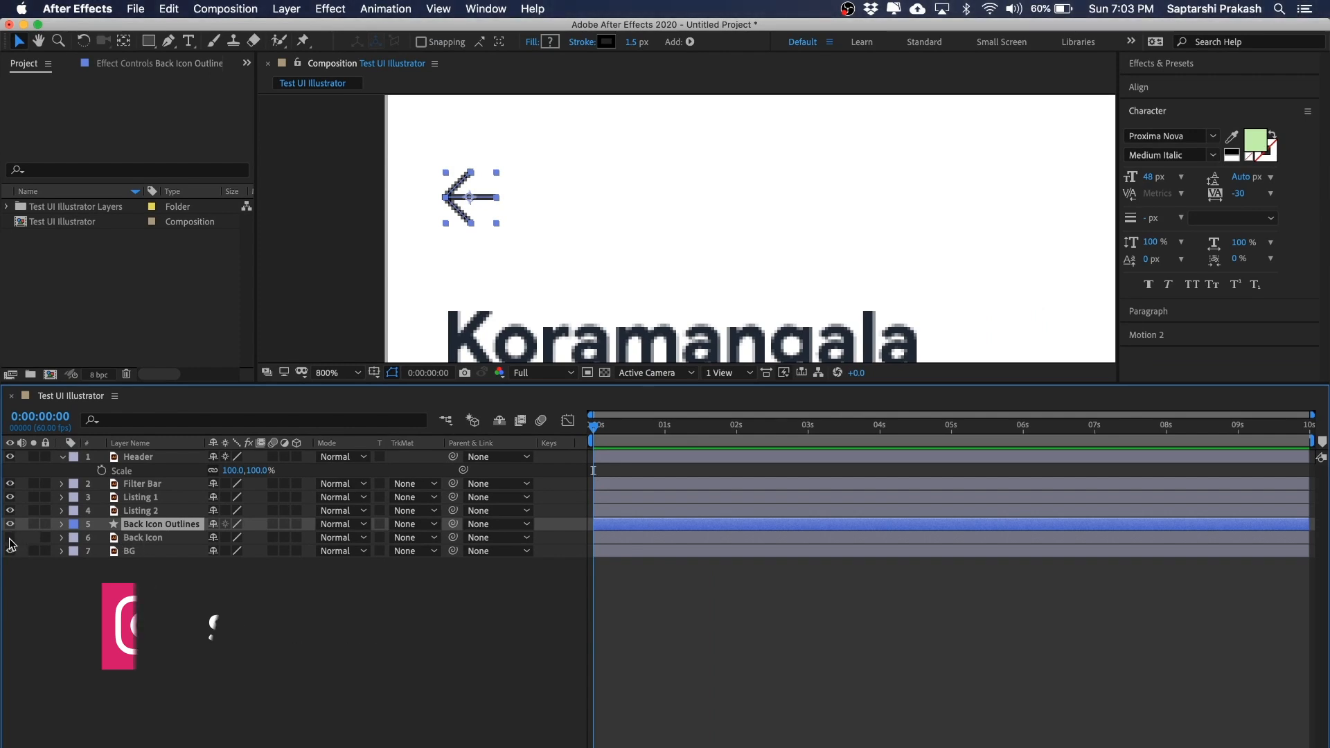
- Compare the original Back Icon layer with the Back Icon Outlines layer by selecting each in turn
click(96, 537)
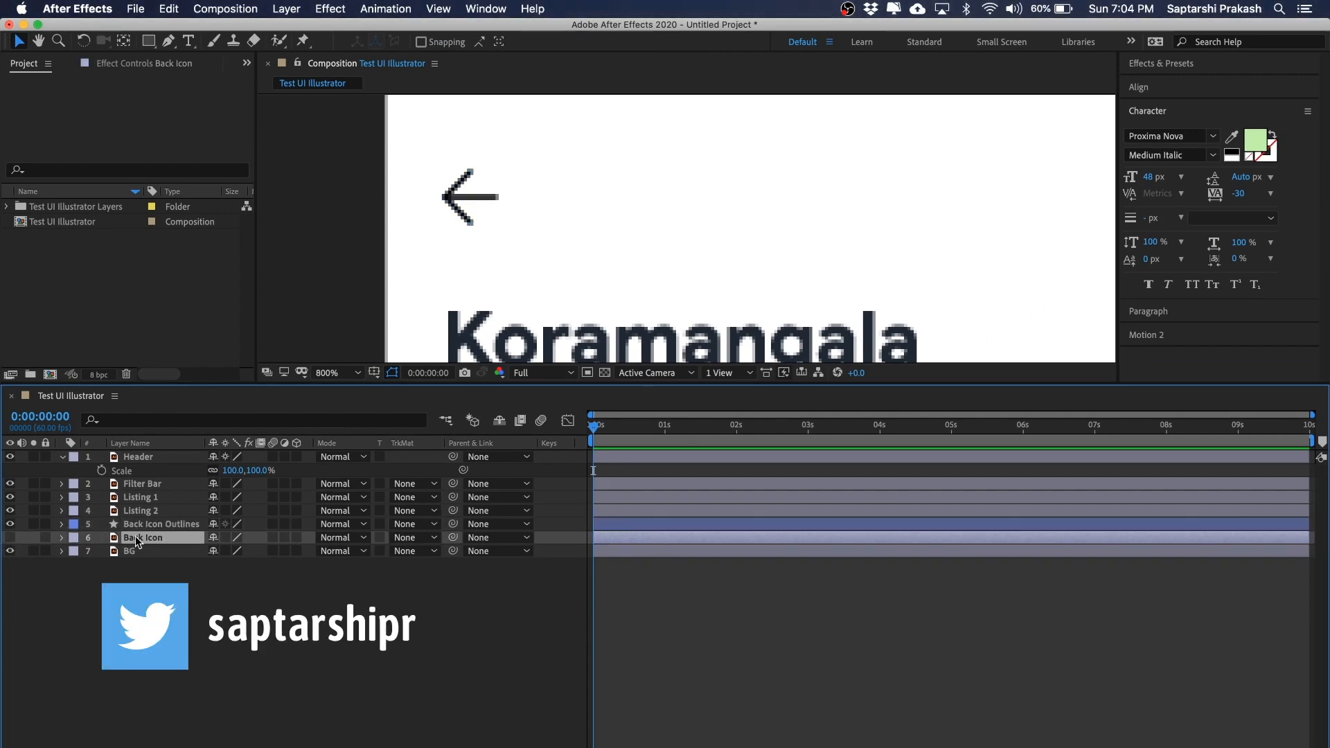
click(163, 525)
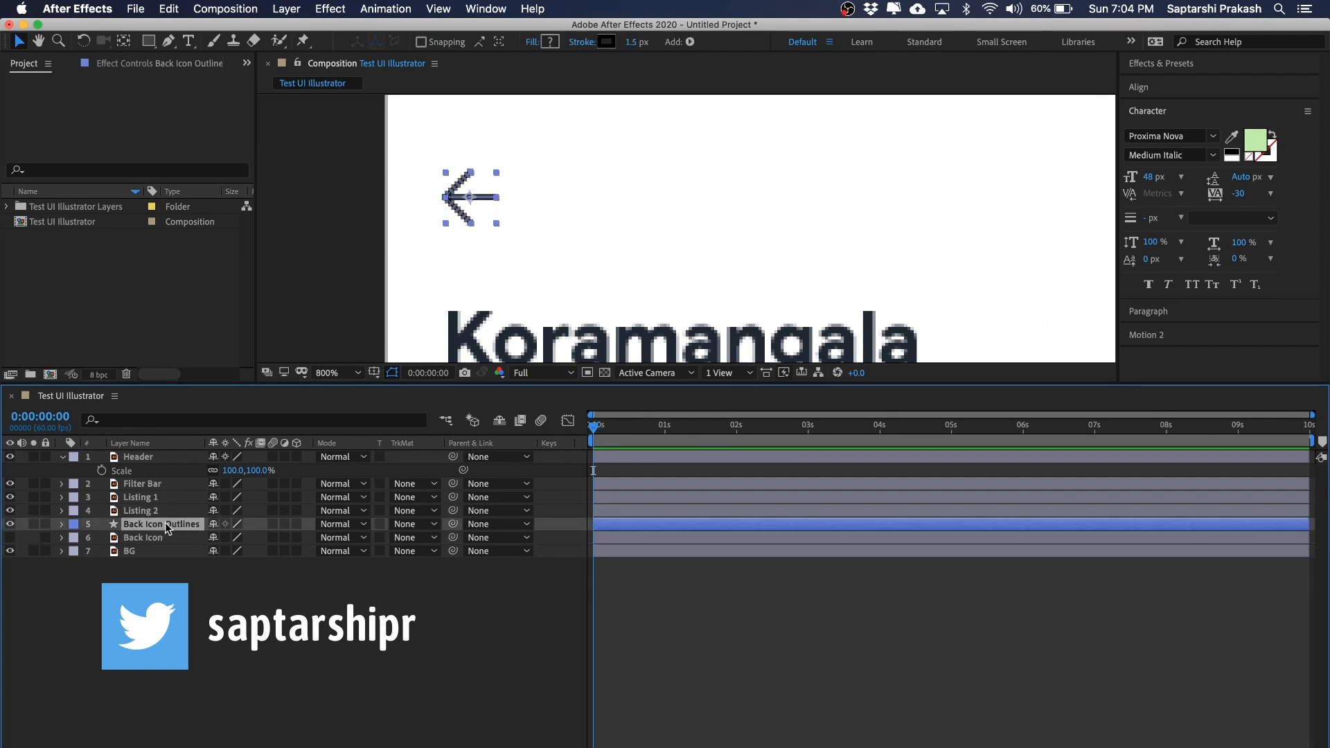
click(142, 538)
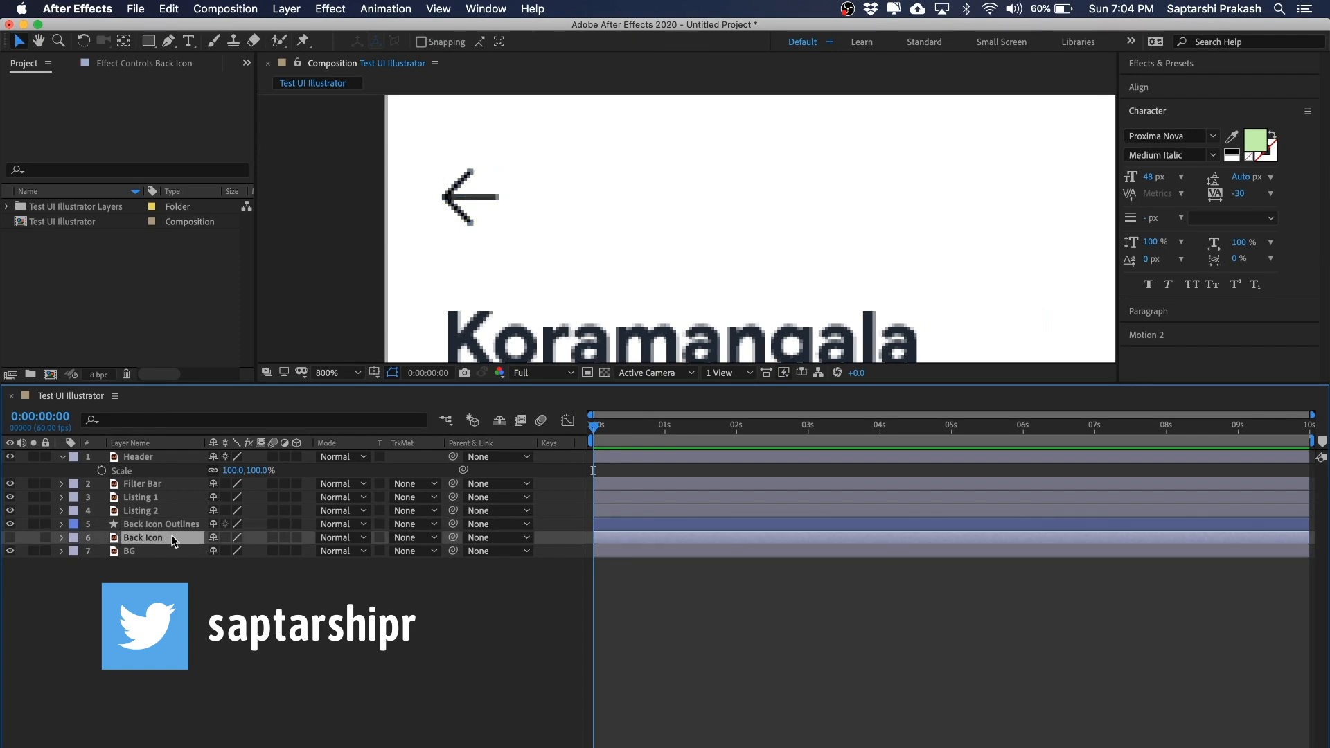
click(142, 524)
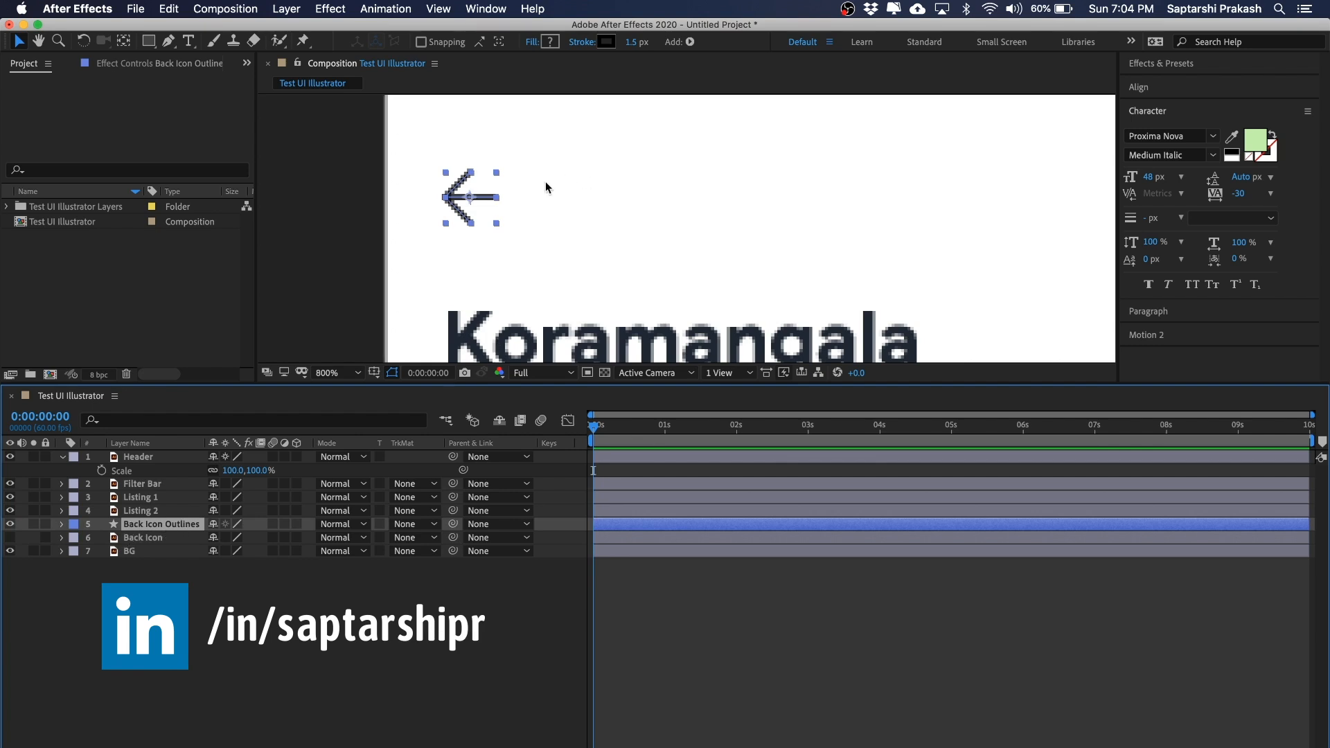
- Set the stroke width of the Back Icon Outlines arrow to 3 px and clear the selection
mouse_move(529, 160)
mouse_down()
mouse_move(589, 185)
mouse_move(543, 244)
mouse_up()
key(v)
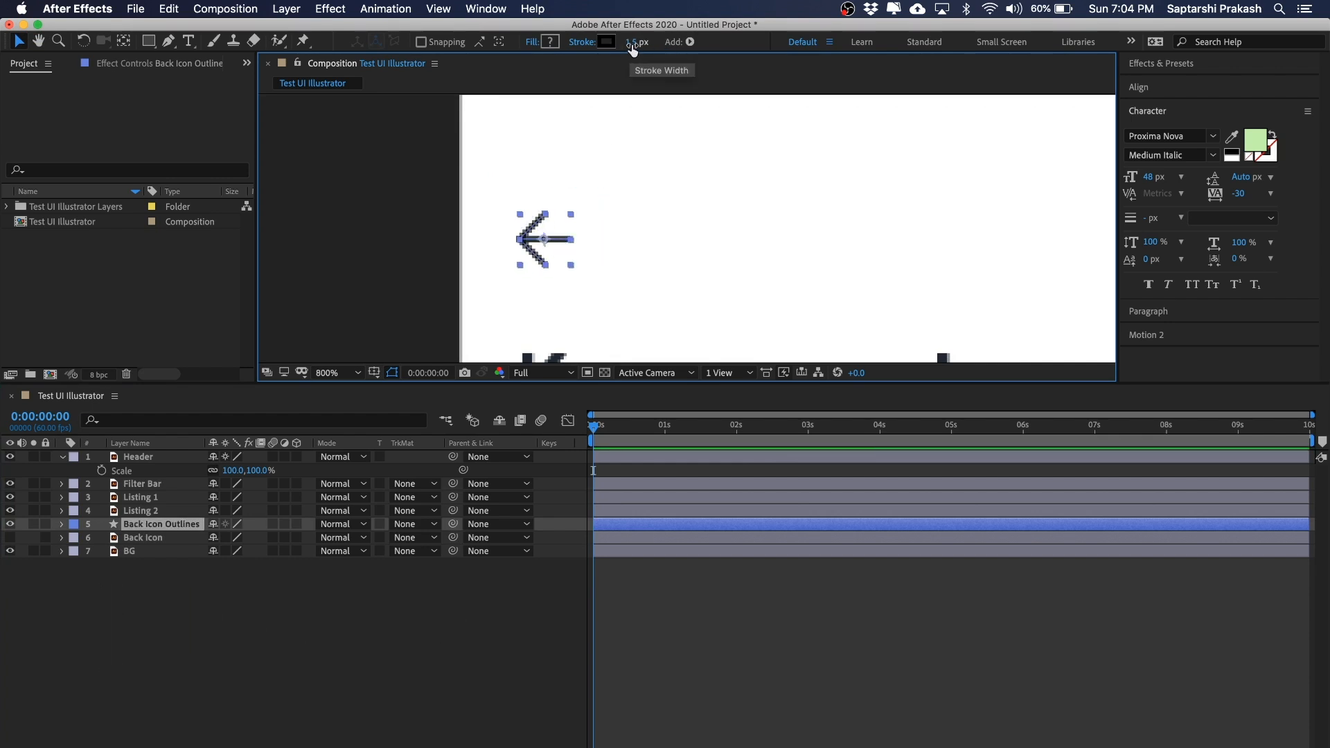
click(631, 45)
text(3)
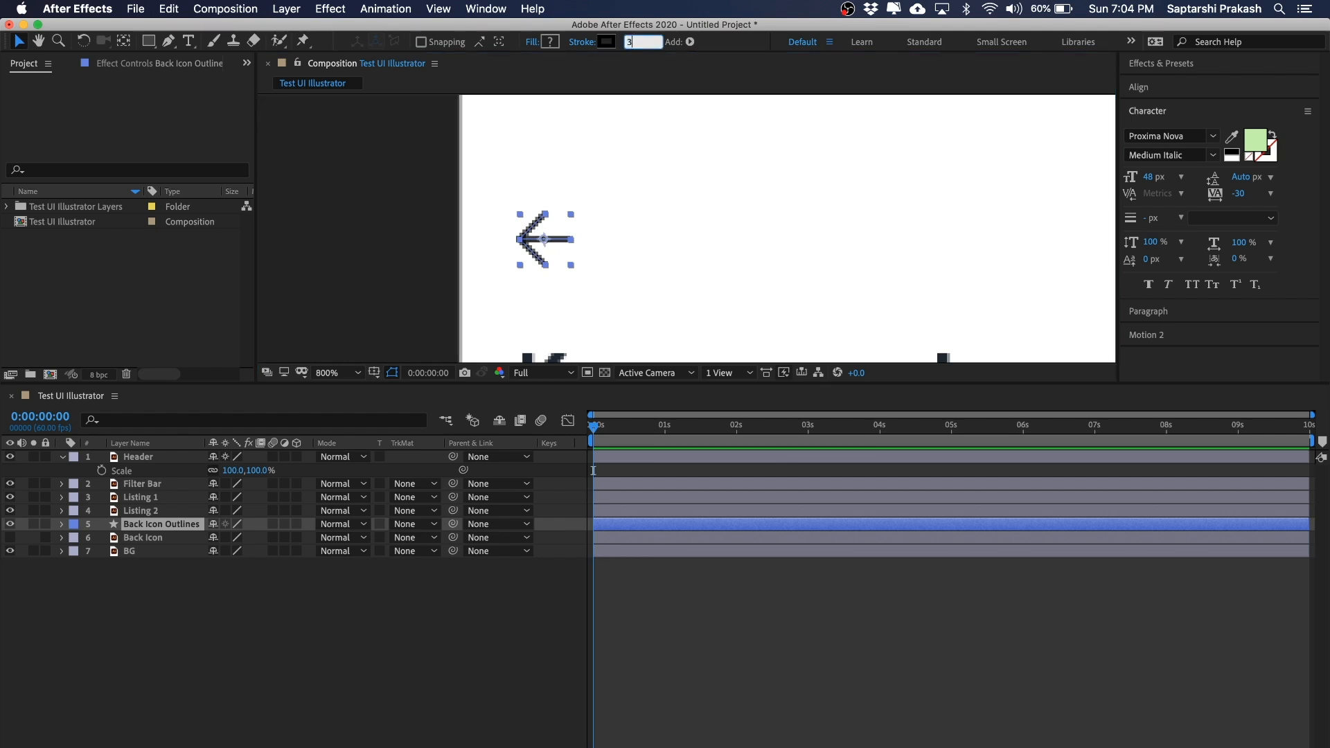
key(Return)
click(390, 201)
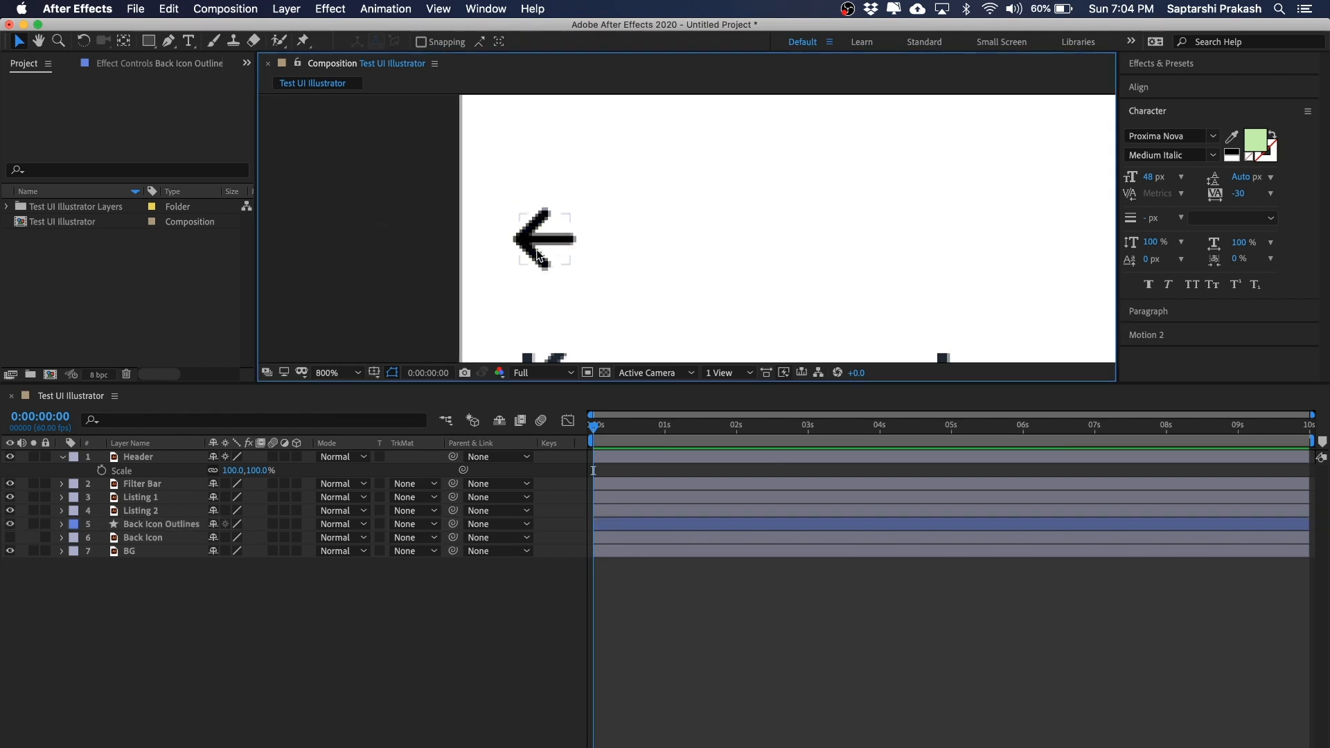
- Change the arrow's stroke colour to red and deselect the layer to check the result
click(547, 238)
click(607, 42)
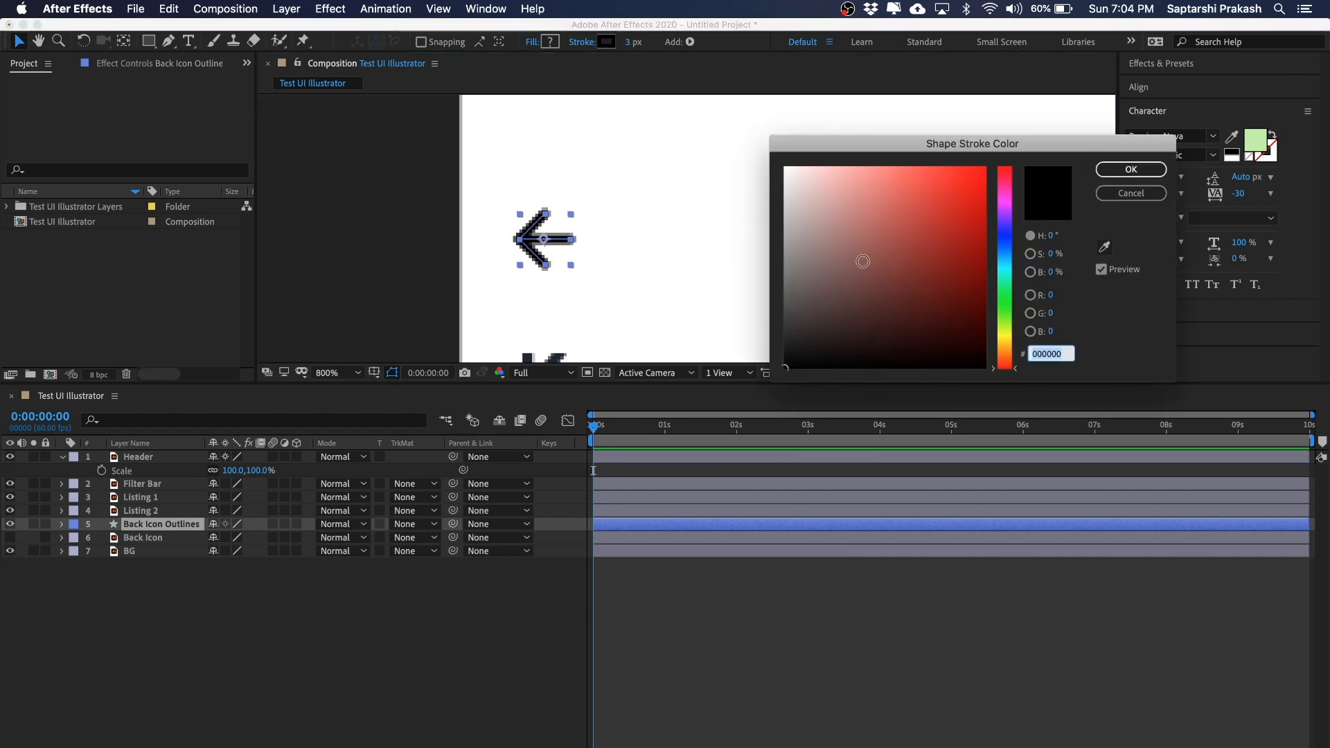
drag(863, 261, 971, 177)
click(1131, 169)
click(551, 257)
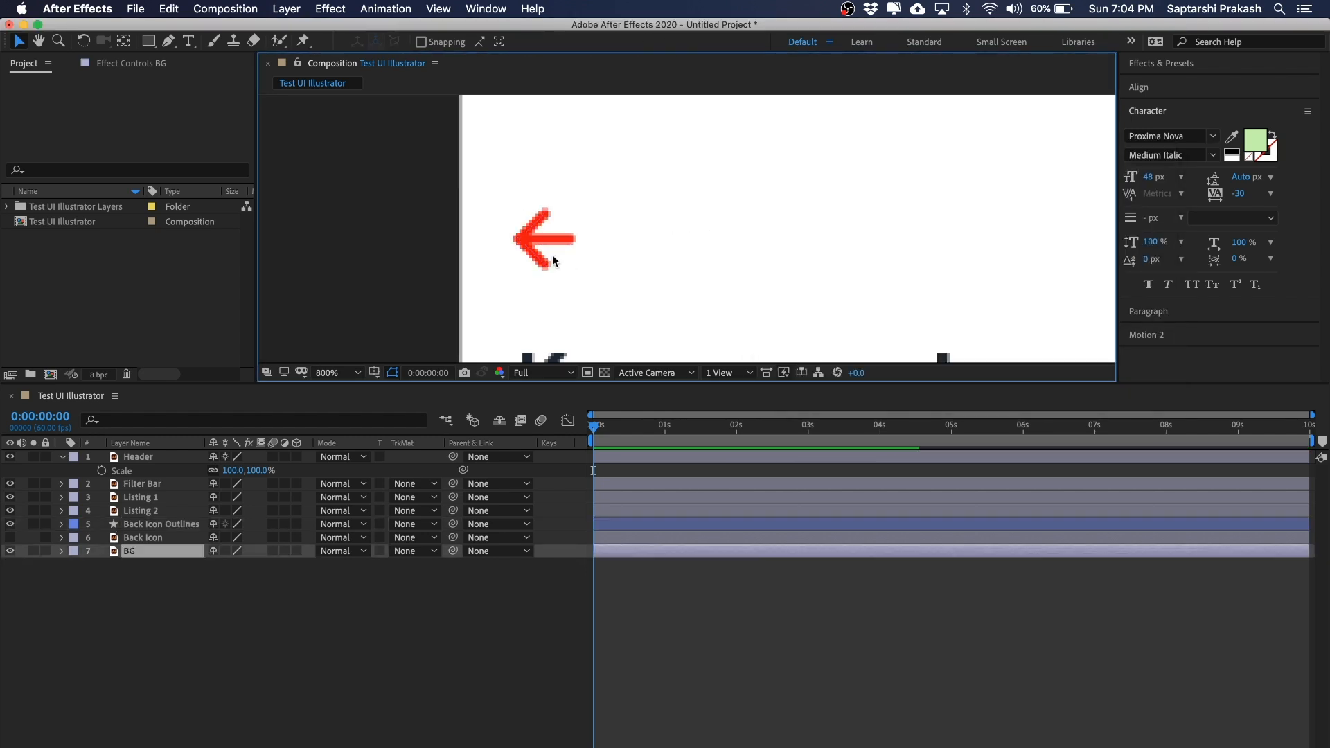
click(479, 230)
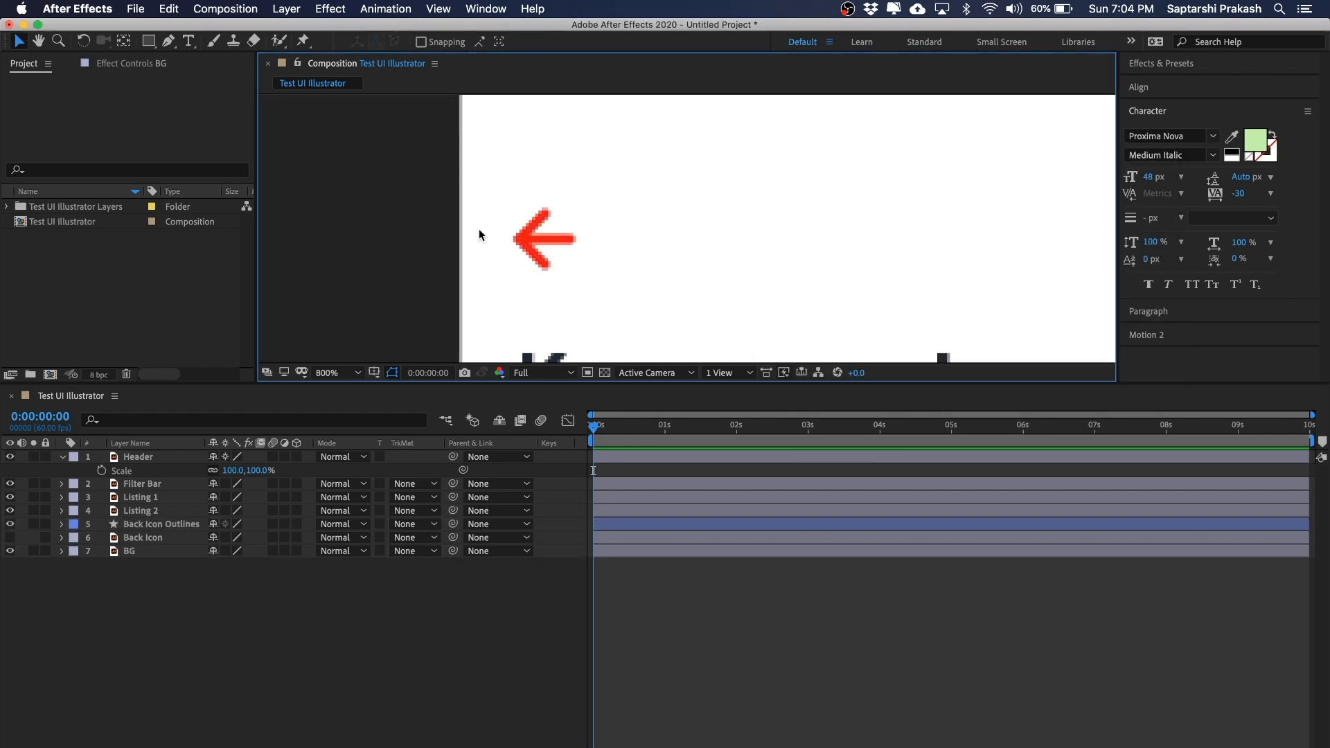
click(529, 238)
click(418, 635)
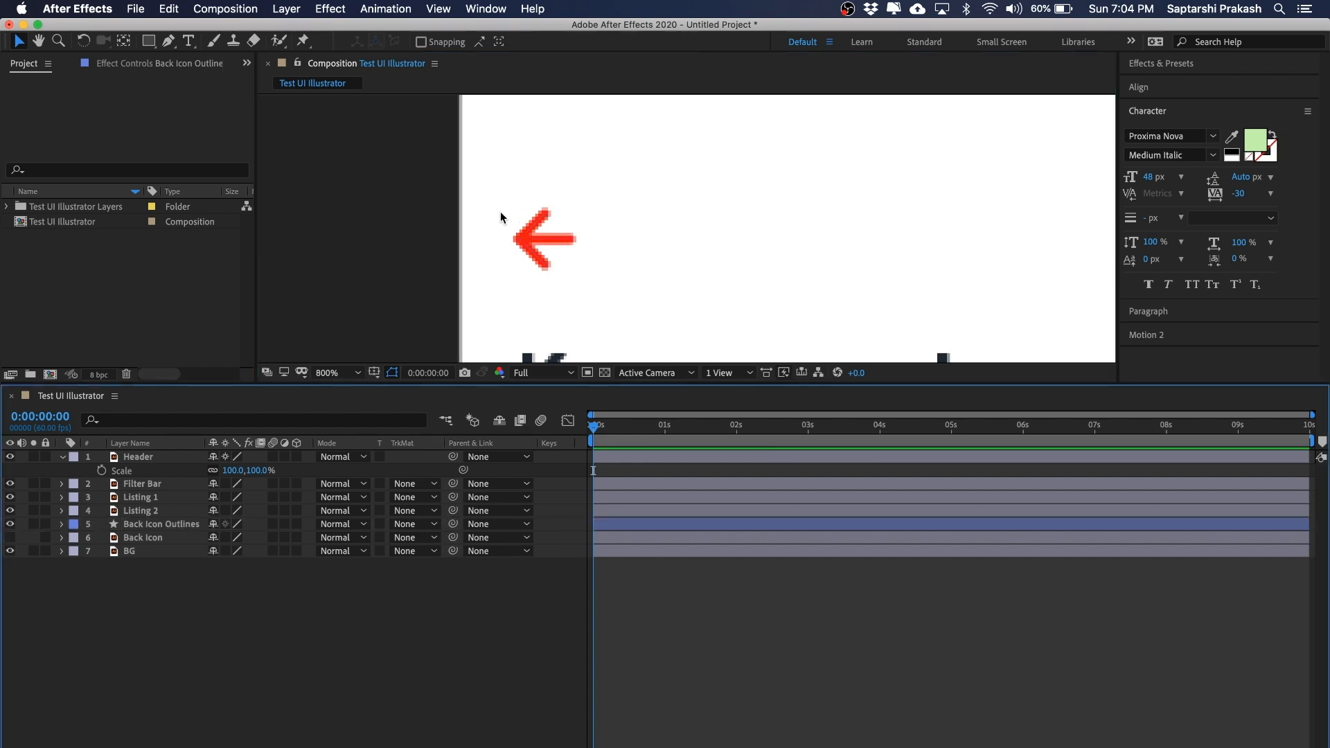
- Draw a curved, looping four-point open path with the Pen tool beside the back arrow
click(169, 40)
drag(572, 203, 663, 205)
mouse_move(784, 187)
mouse_down()
mouse_move(778, 332)
mouse_move(746, 326)
mouse_up()
drag(636, 296, 662, 341)
drag(746, 198, 755, 198)
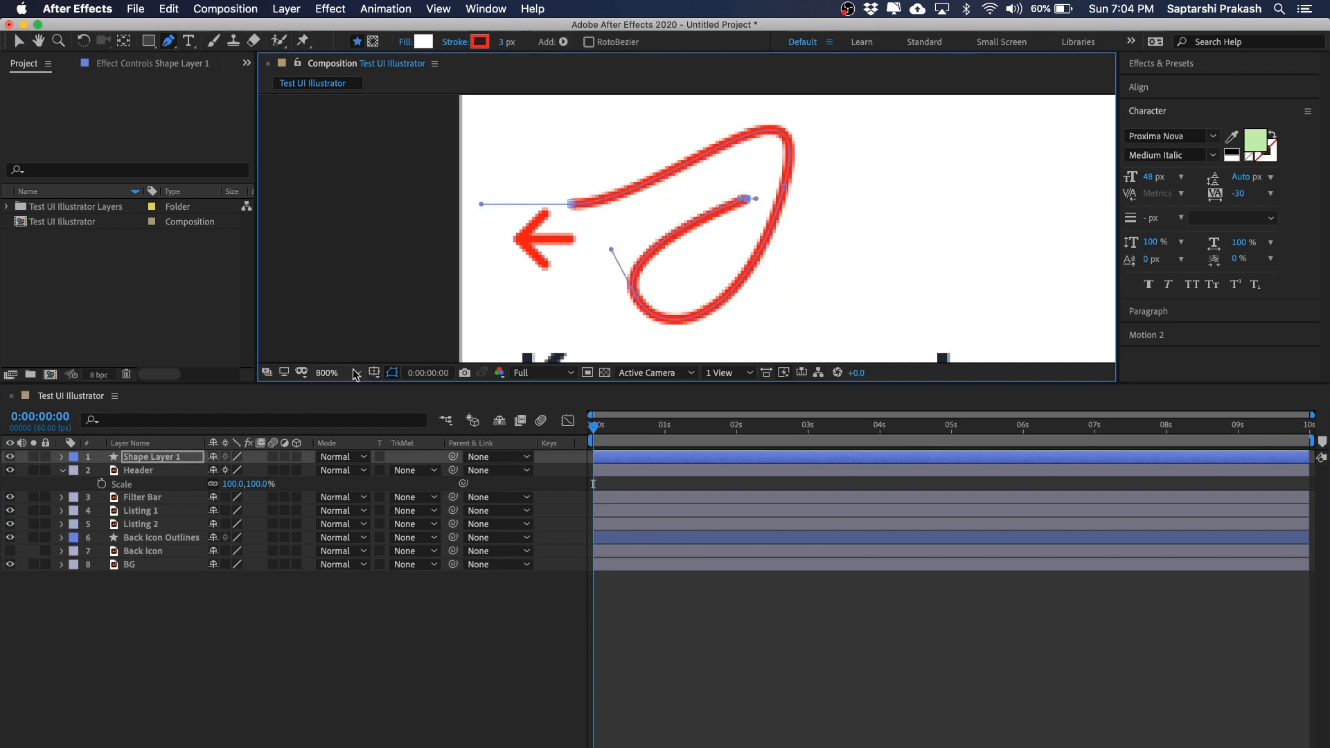
- Compare the drawn curve's layer with Back Icon Outlines, and delete the curve
click(159, 460)
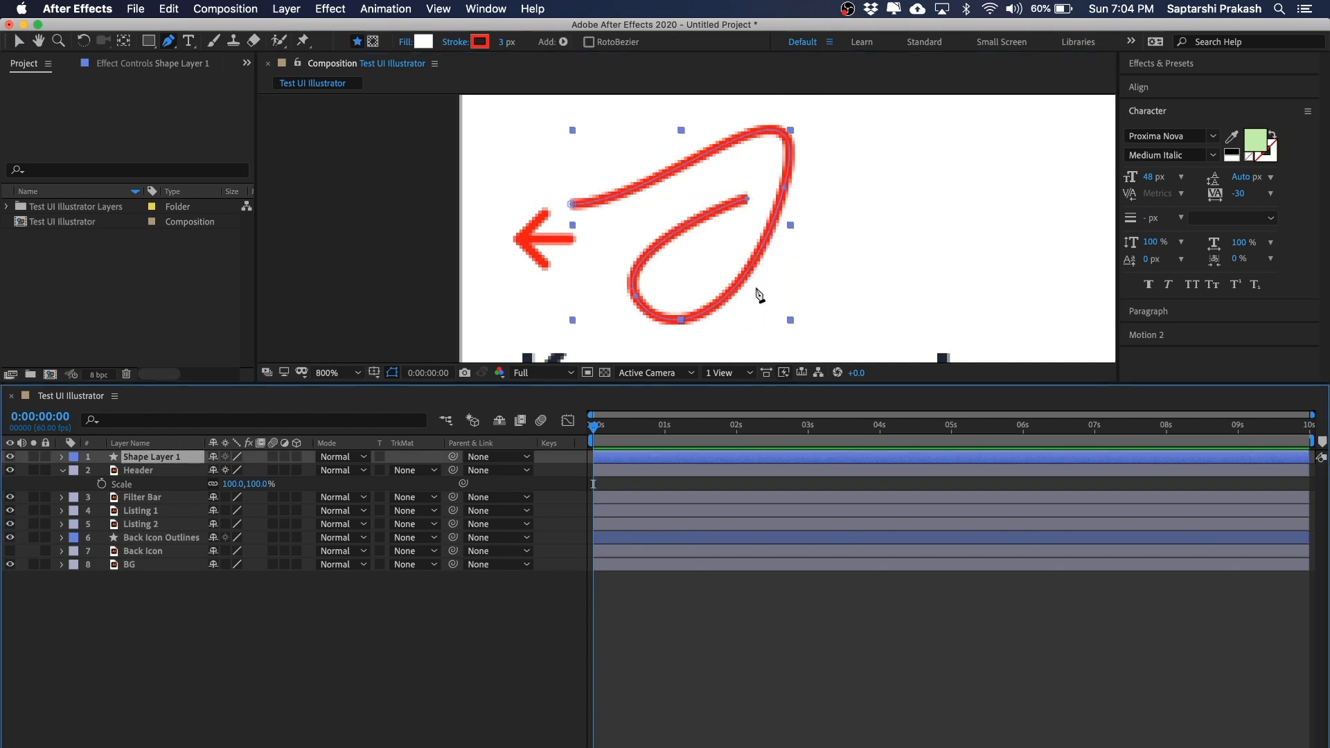
click(132, 538)
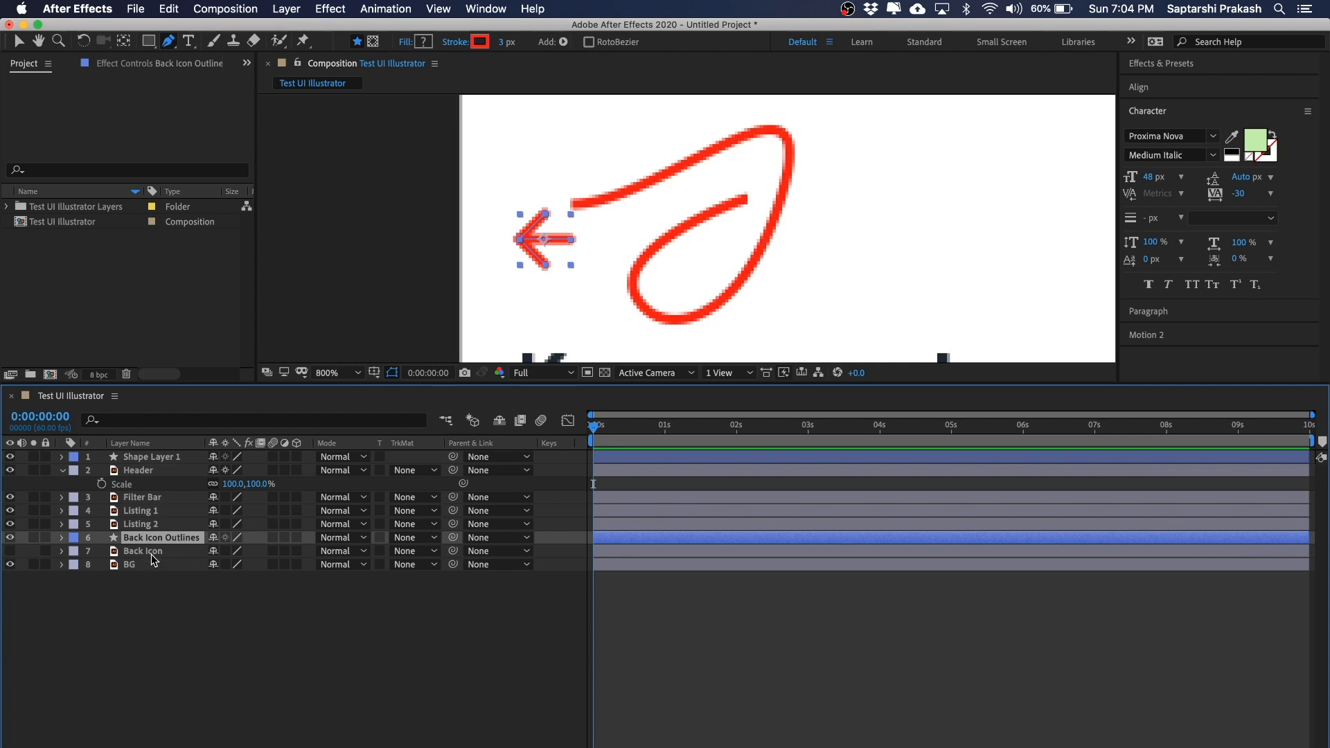
key(v)
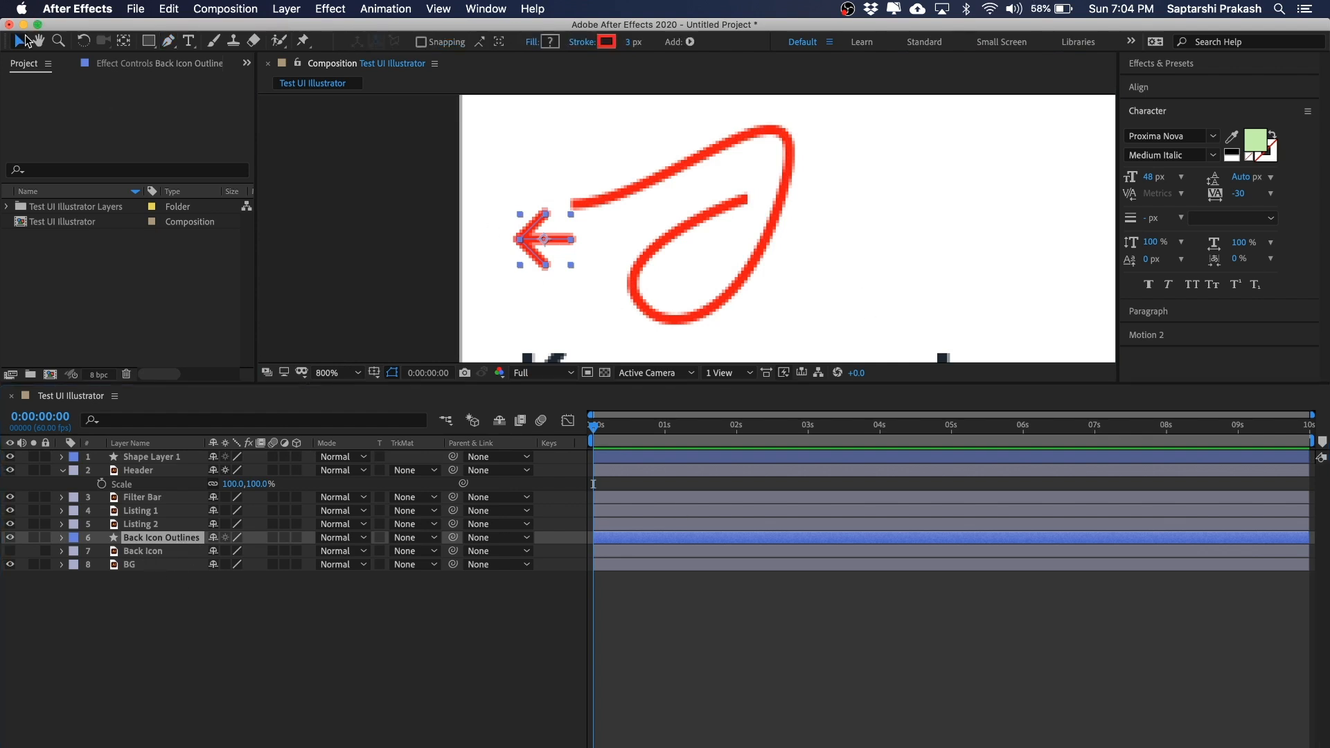
click(713, 157)
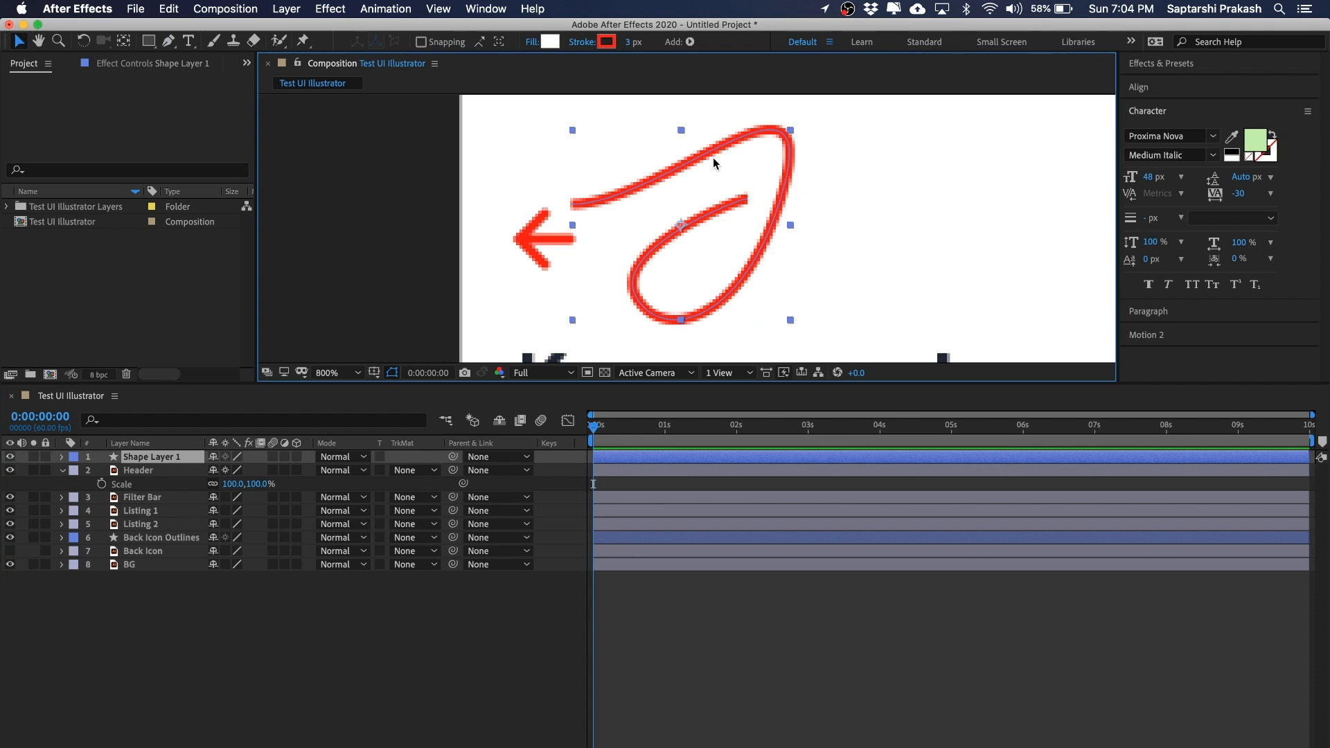
key(Delete)
- Set the Back Icon Outlines stroke width back to 1.5 px and clear the selection
click(572, 242)
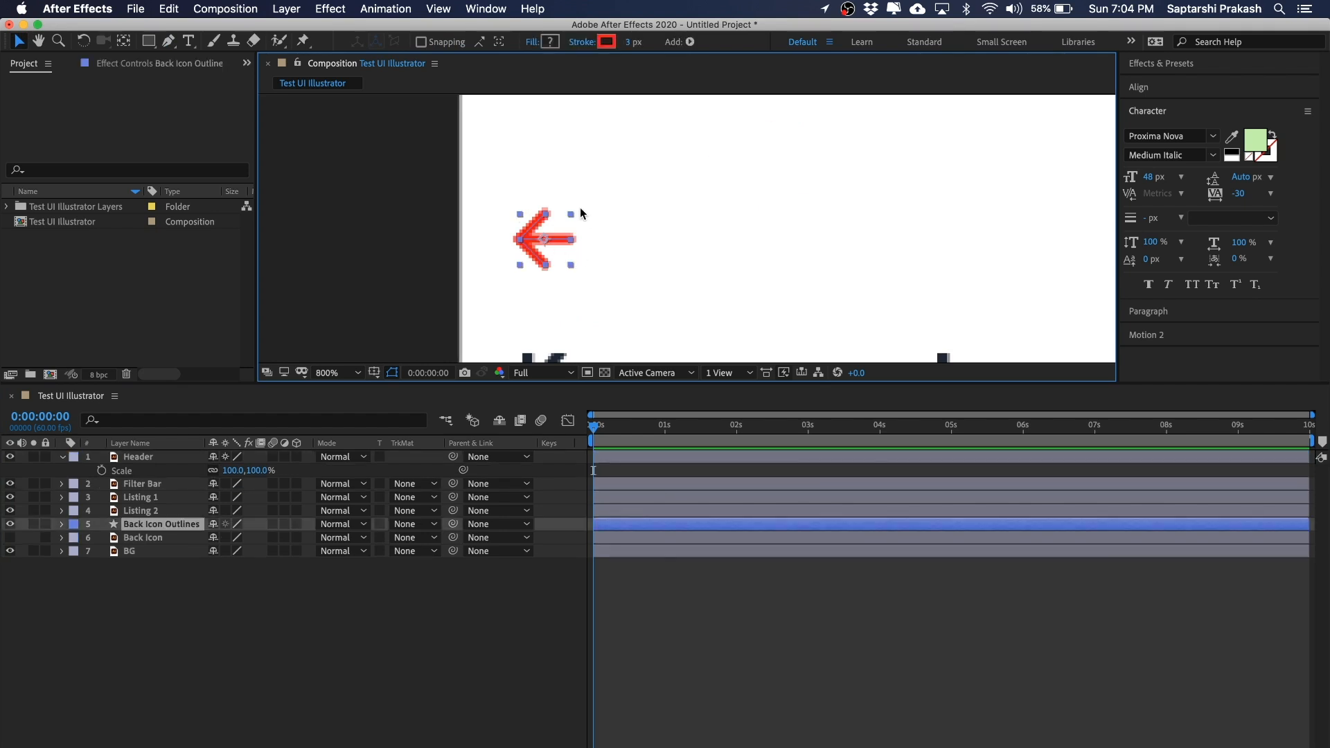
click(638, 43)
text(1.5)
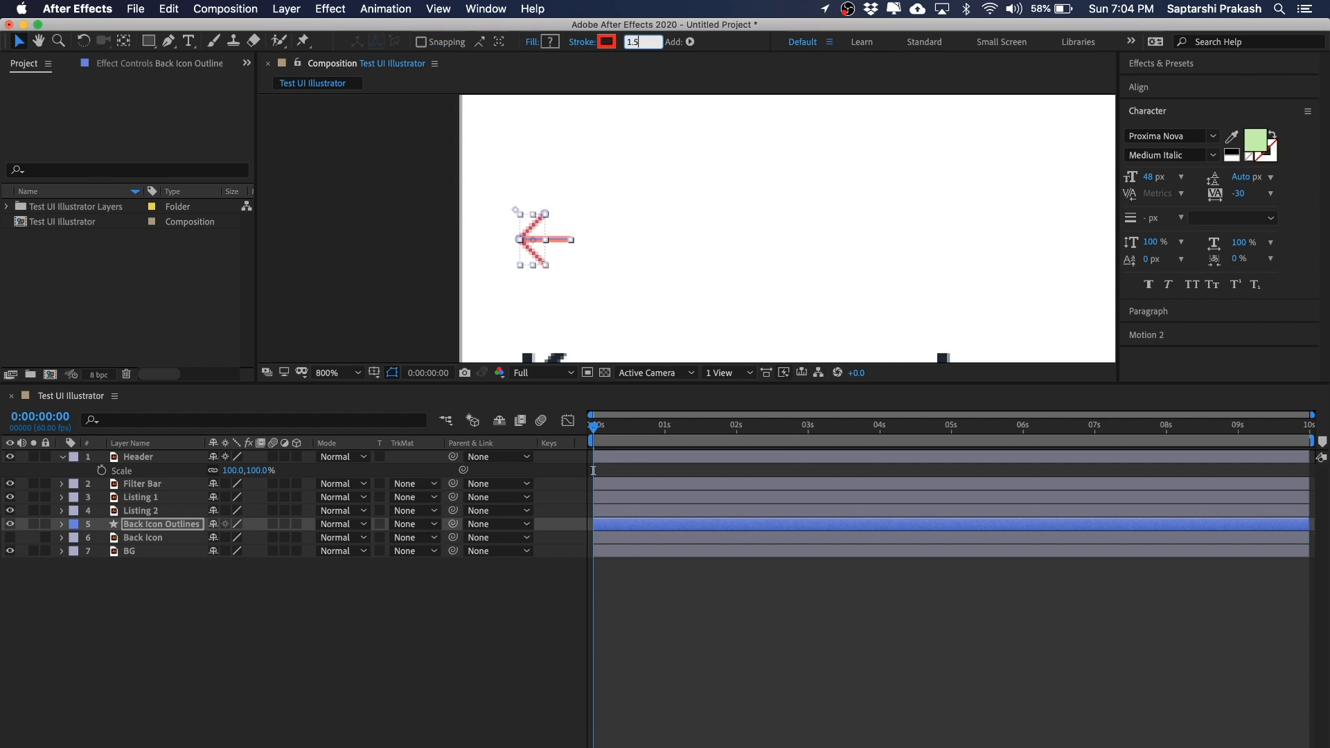
key(Return)
click(418, 294)
- Set the back arrow's stroke colour to black
click(564, 241)
click(607, 42)
mouse_move(852, 357)
mouse_down()
mouse_move(826, 342)
mouse_move(699, 428)
mouse_up()
click(1131, 169)
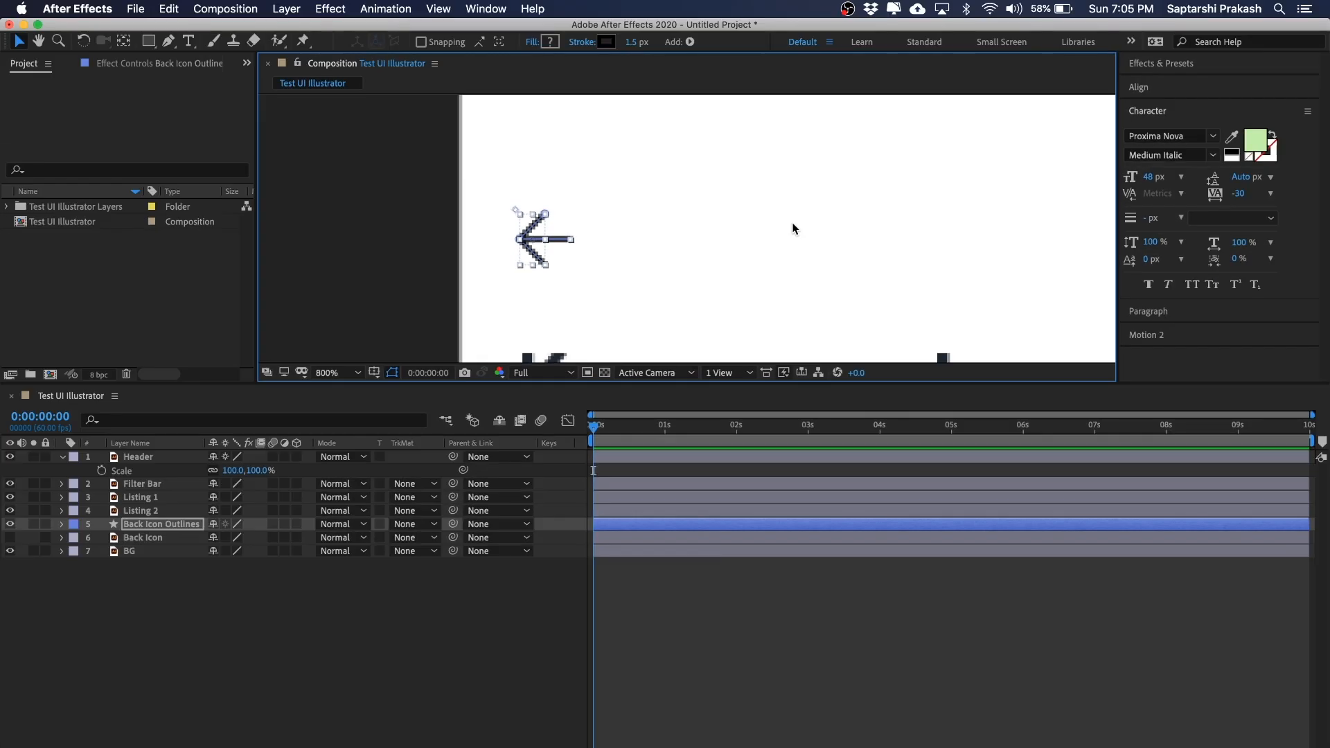
- Examine the converted arrow within the whole phone screen at 100%
key(period)
key(comma)
key(comma)
key(comma)
key(space)
drag(949, 214, 829, 137)
key(comma)
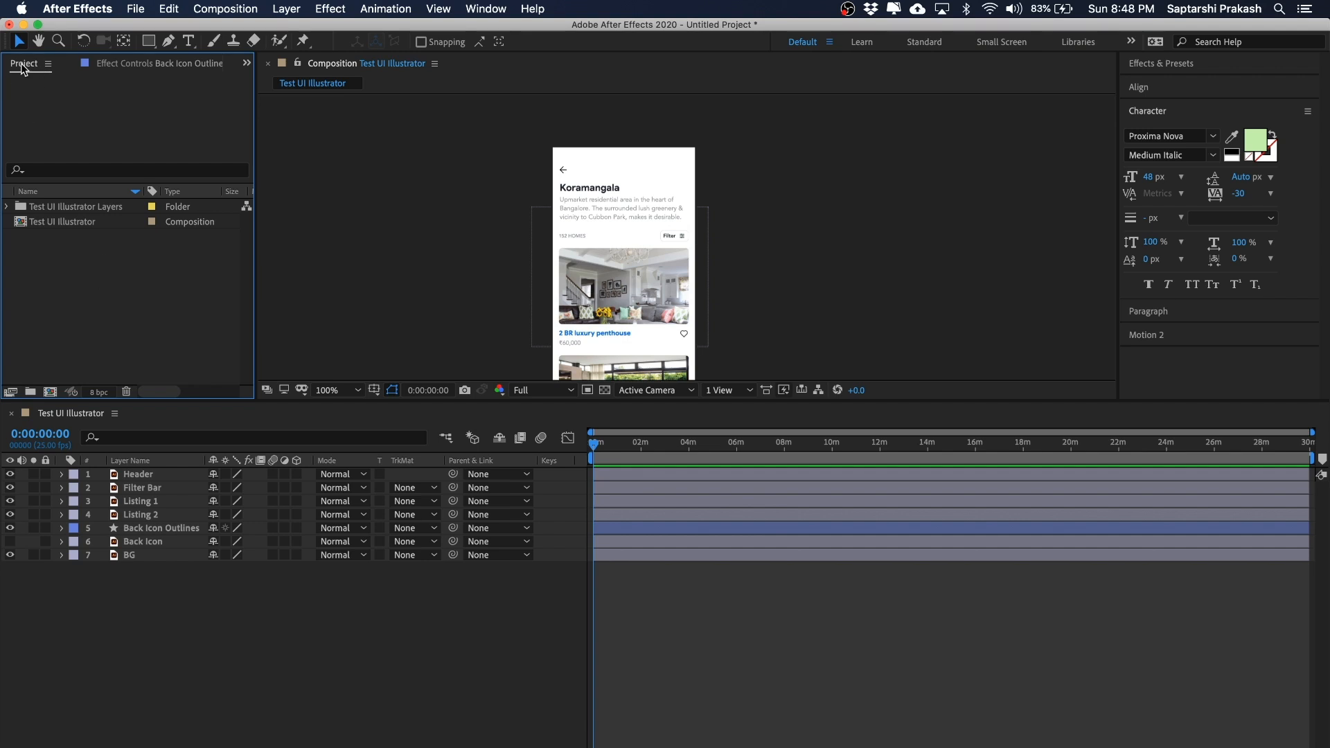
- Open the file import dialog and check whether Test UI Illustrator.ai and Test UI XD.xd can be chosen
double_click(108, 270)
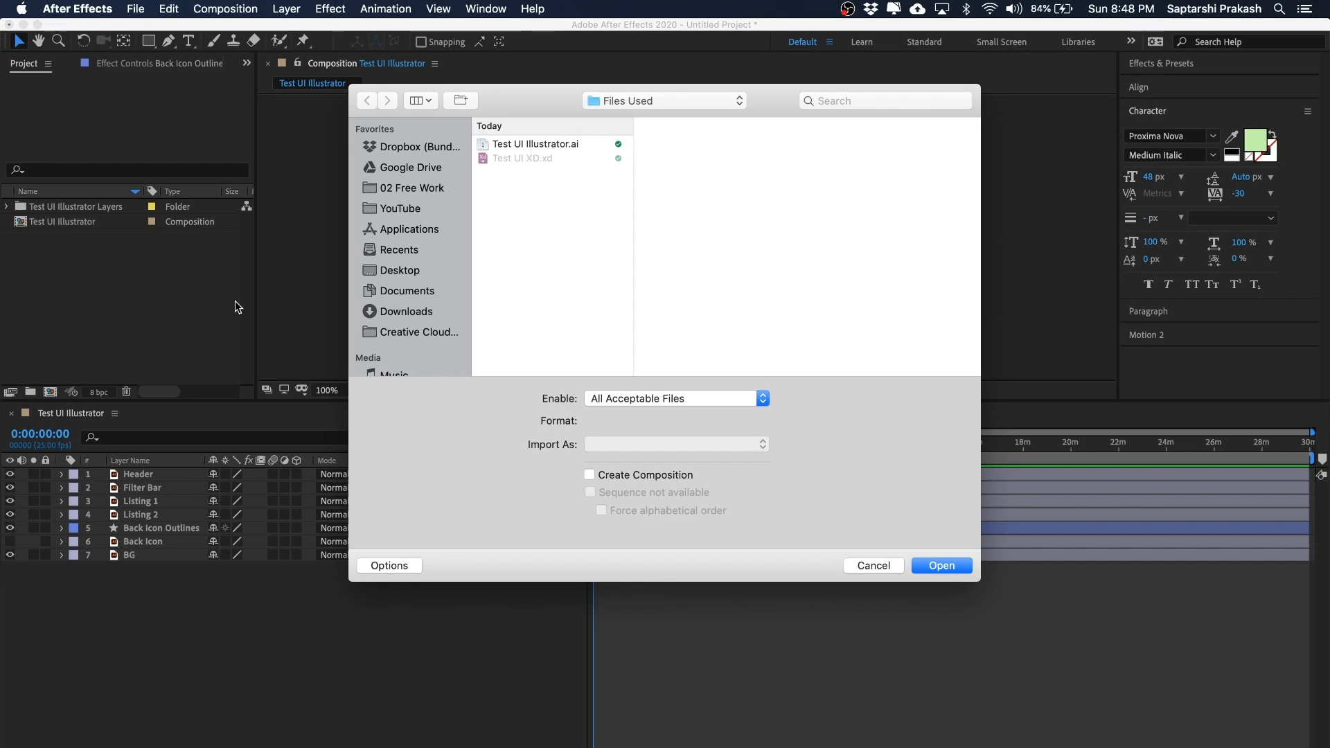
click(550, 143)
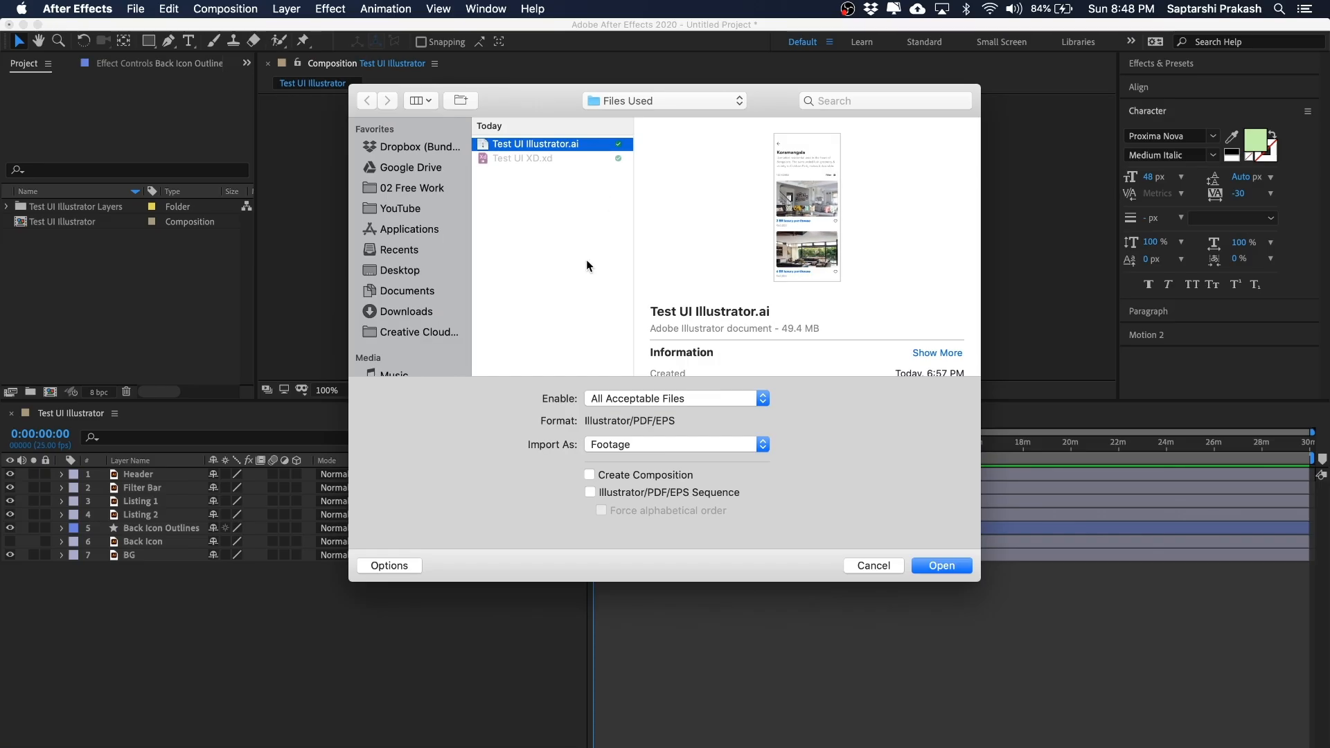
click(575, 249)
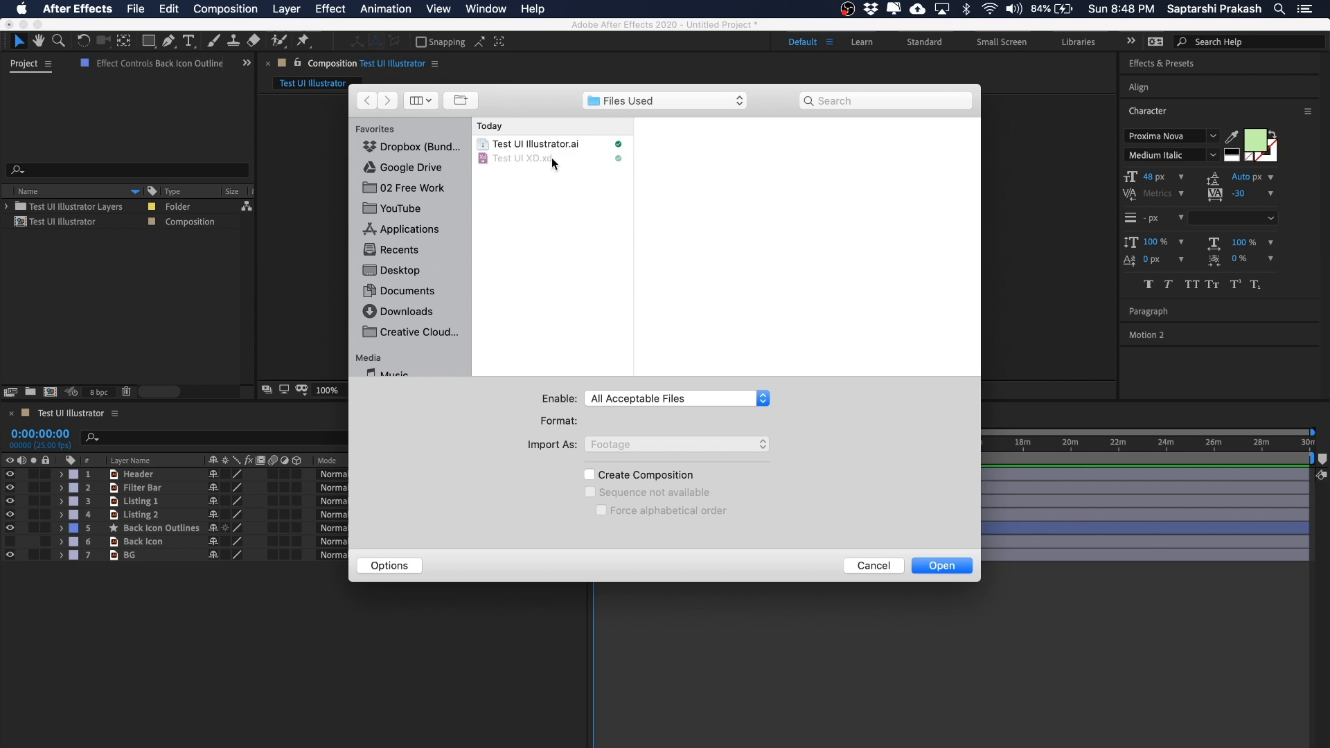
click(941, 566)
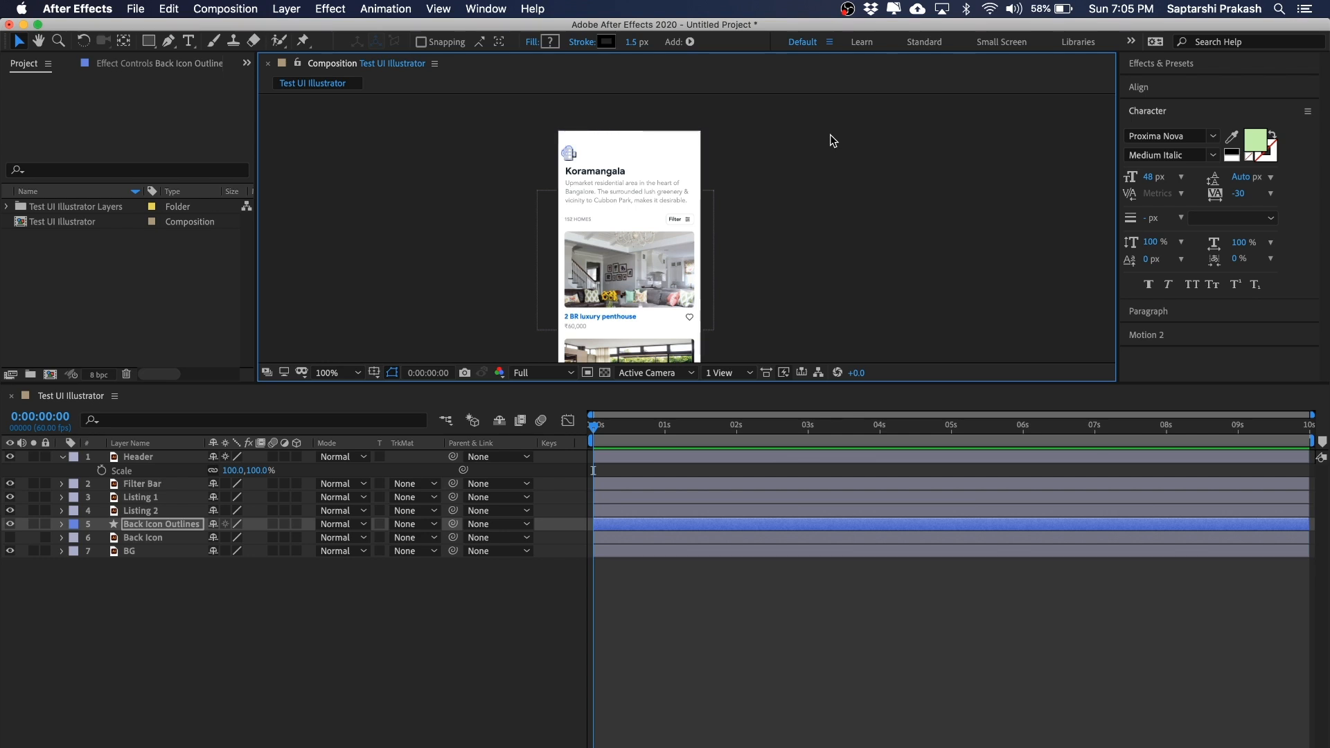
drag(783, 139, 816, 187)
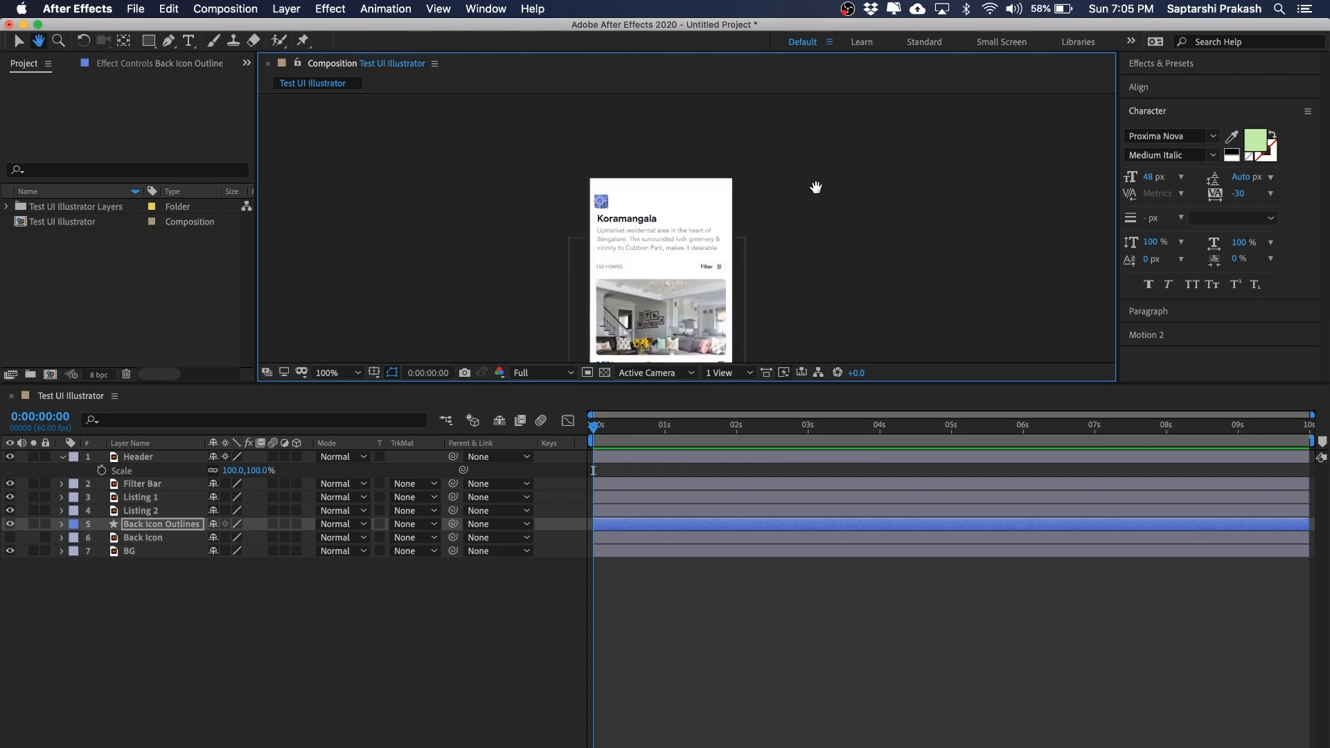